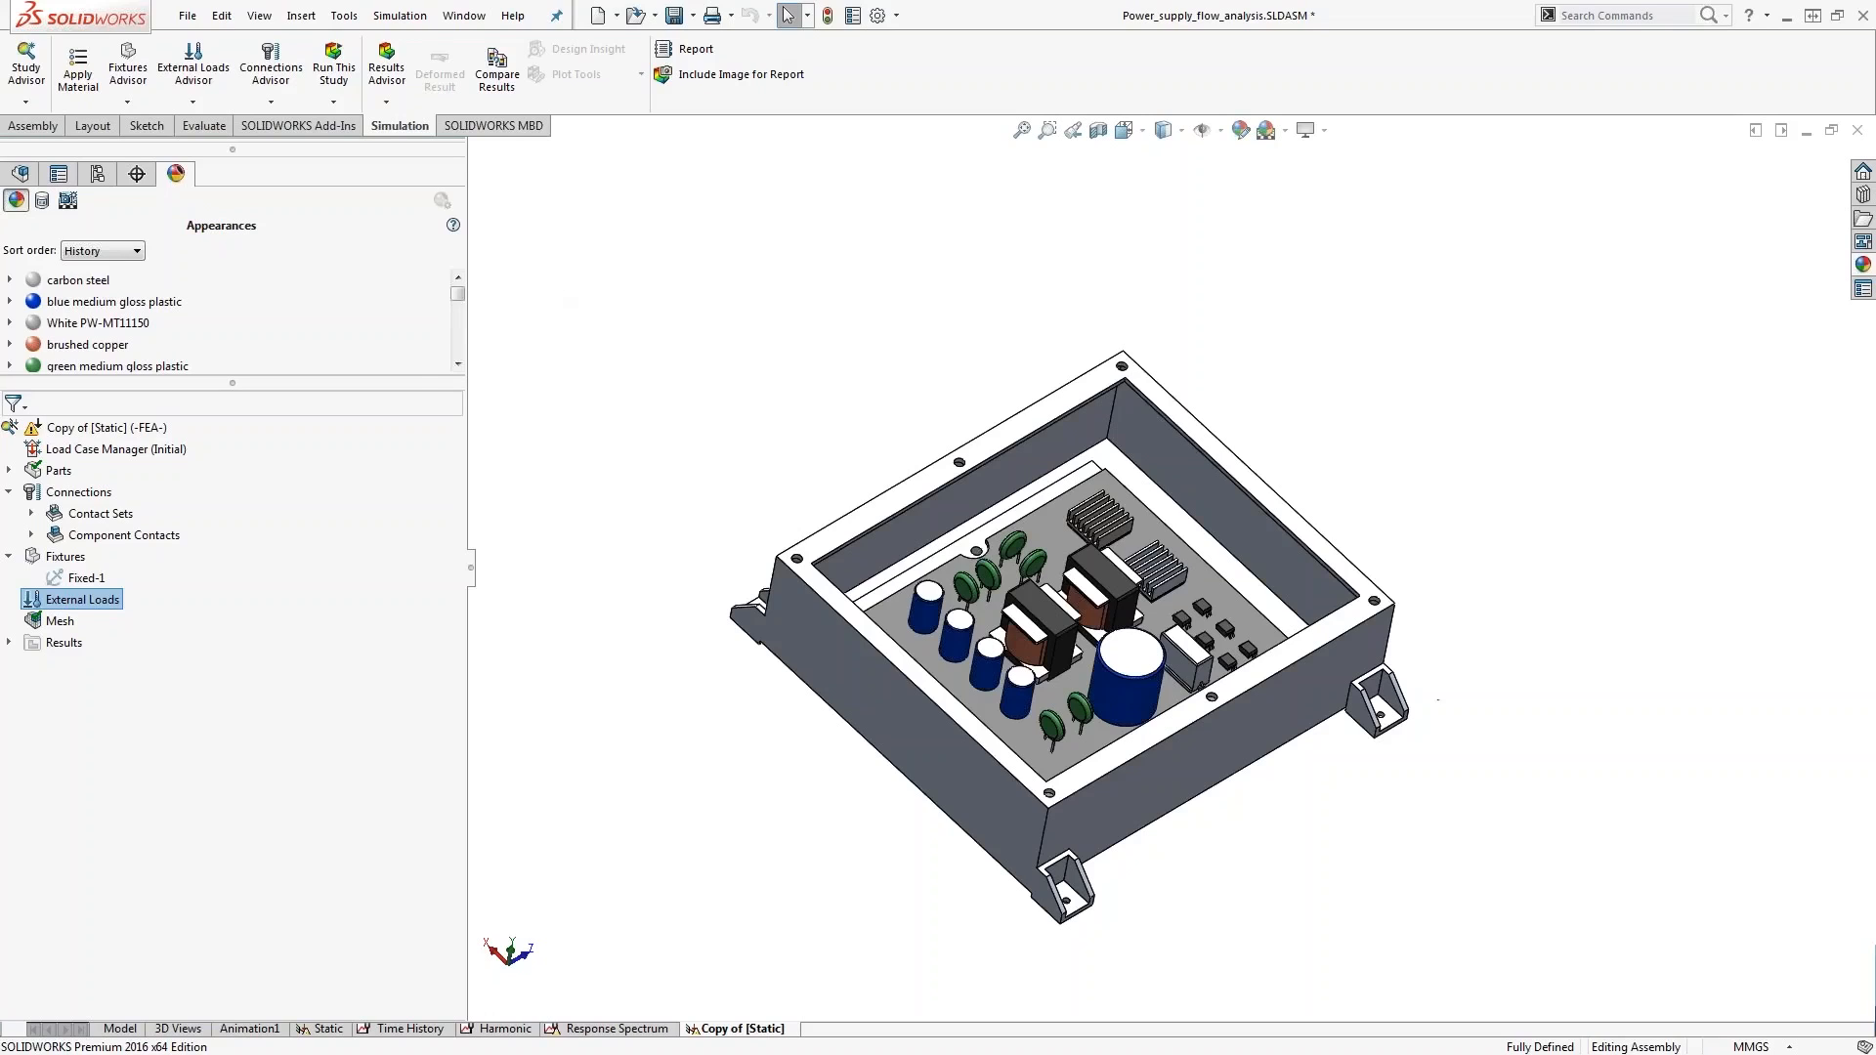
Examine the part materials assigned in the study copy, along with its contact sets and component contacts
left_click(8, 470)
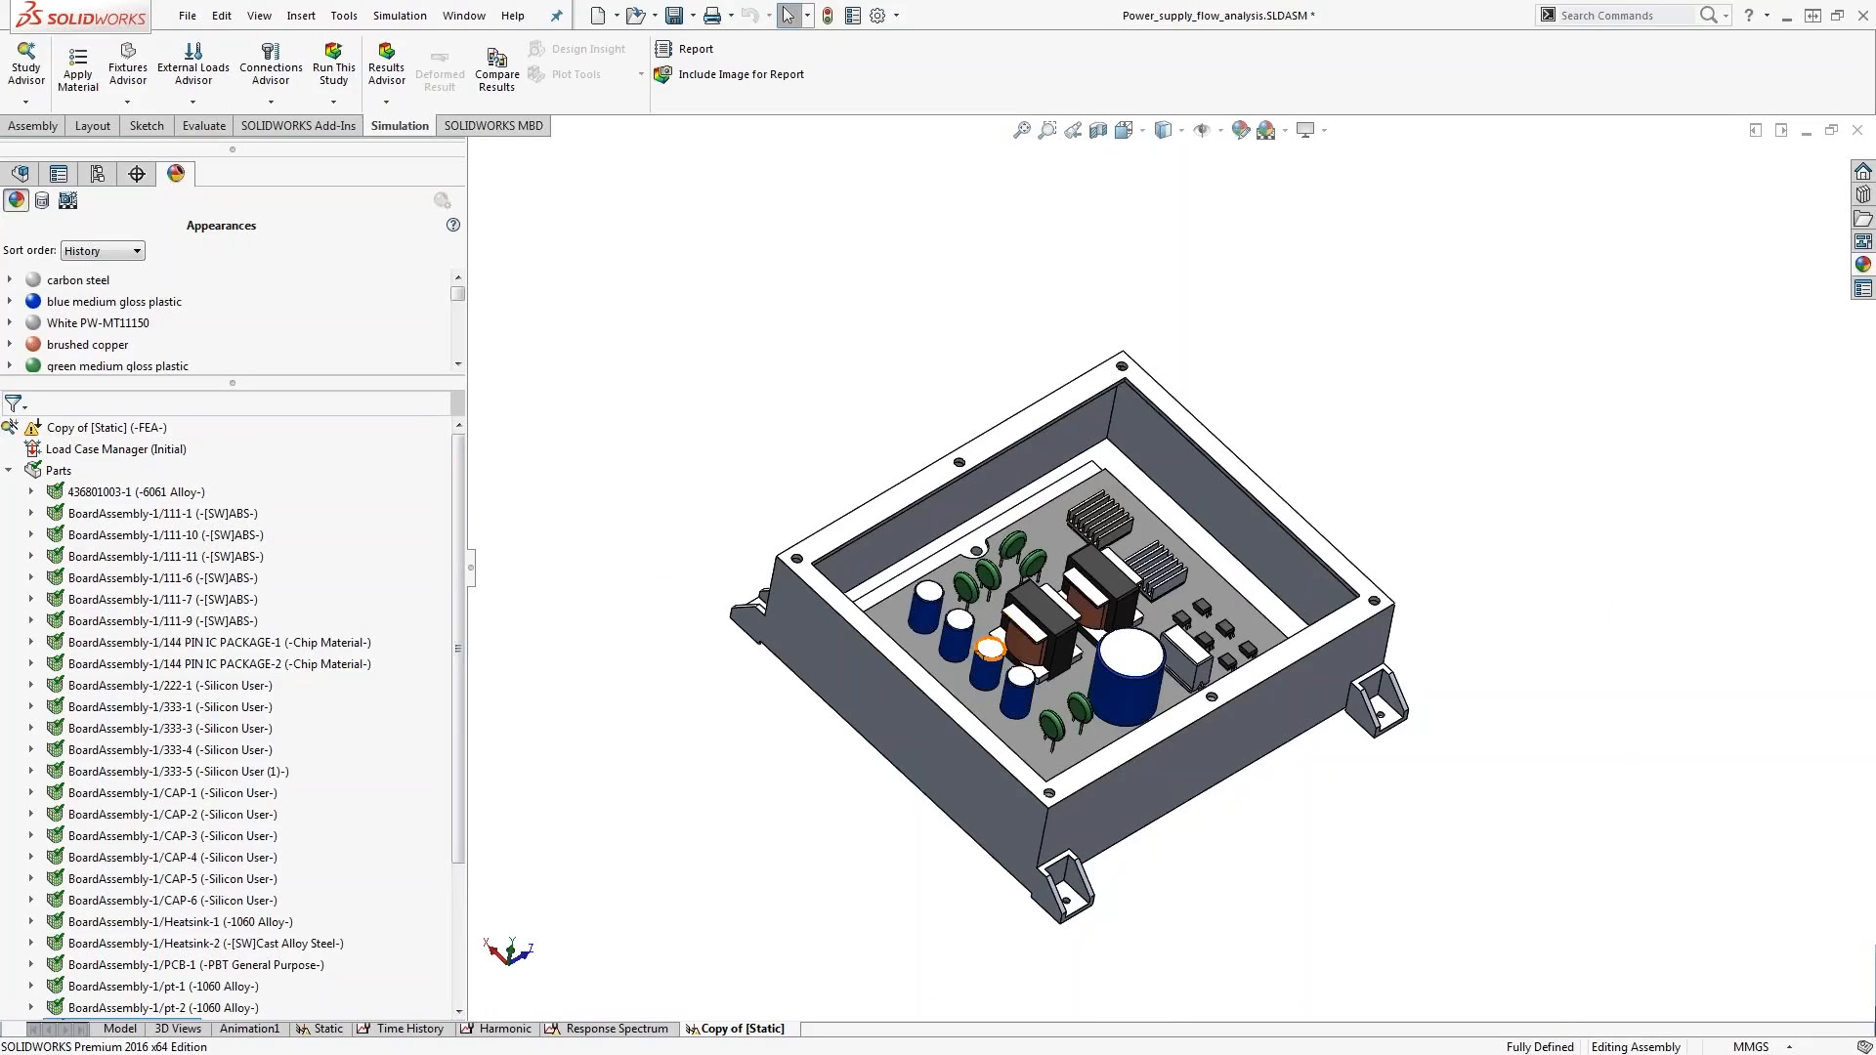
scroll(980, 625, "down", 3)
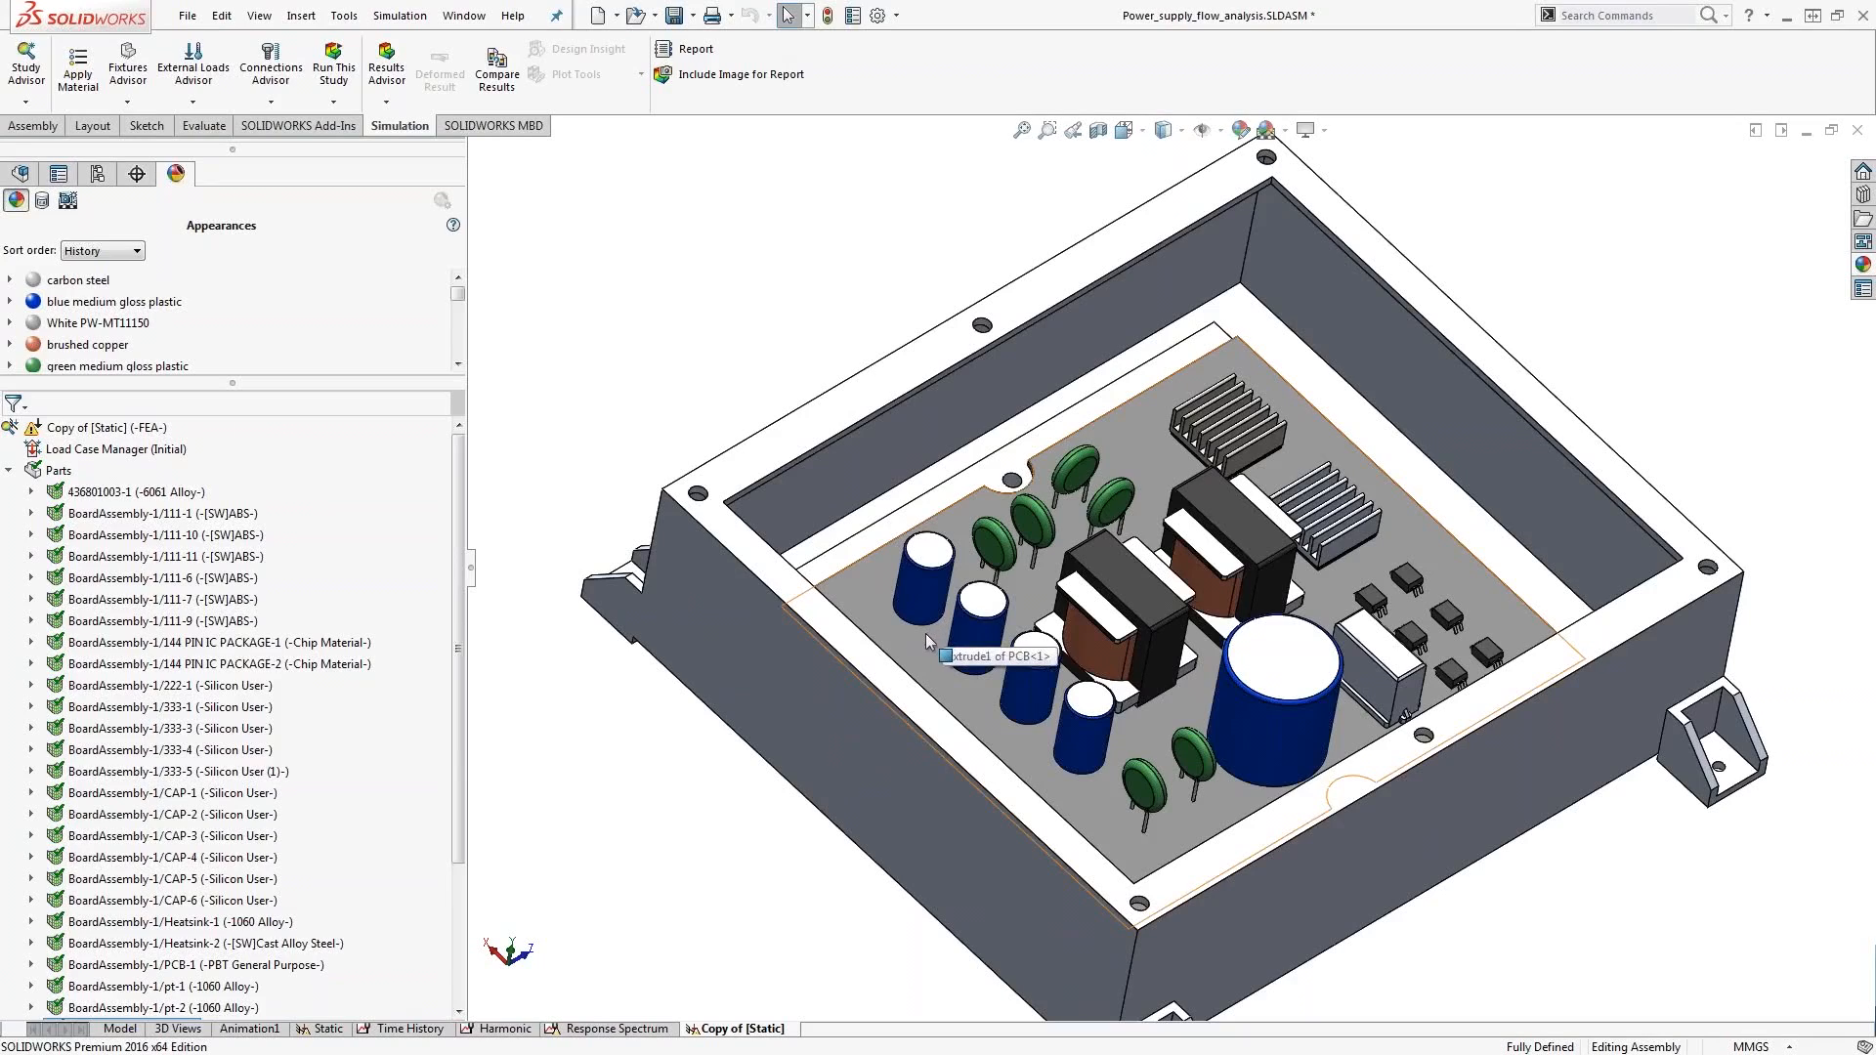
scroll(981, 611, "up", 2)
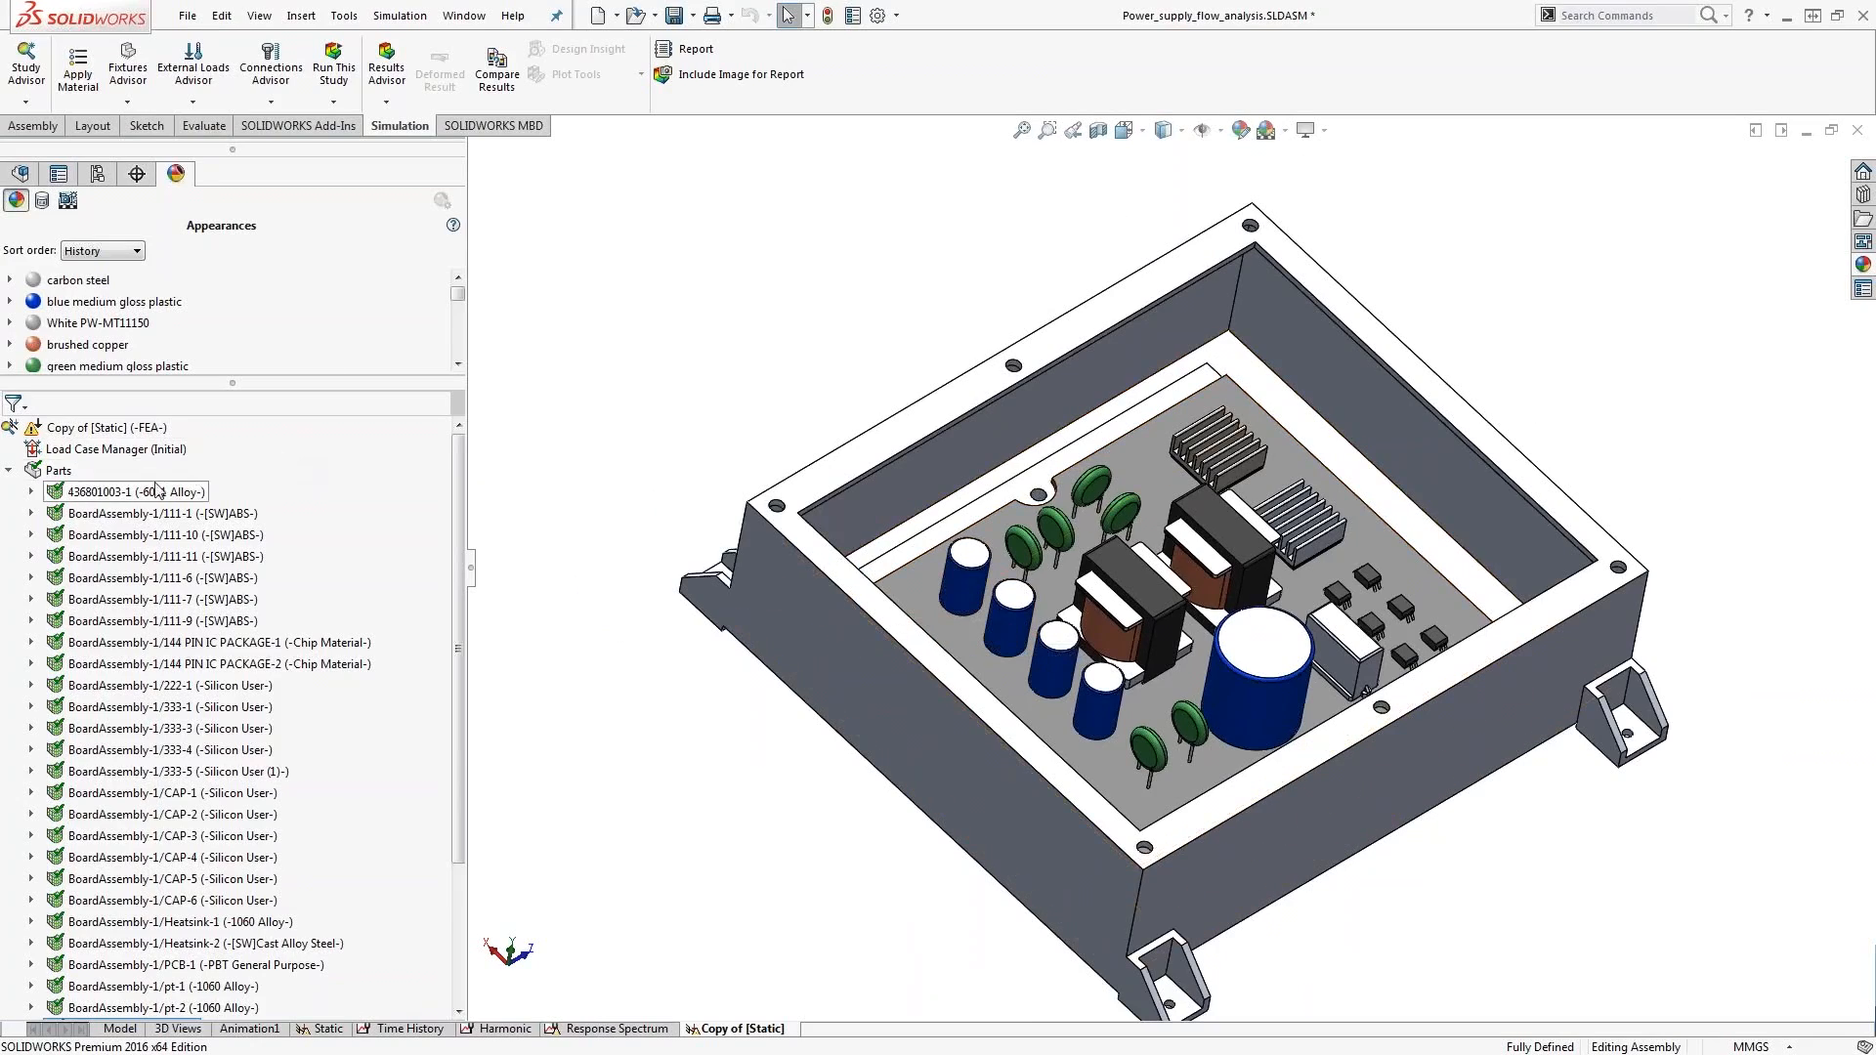
left_click(13, 470)
left_click(31, 513)
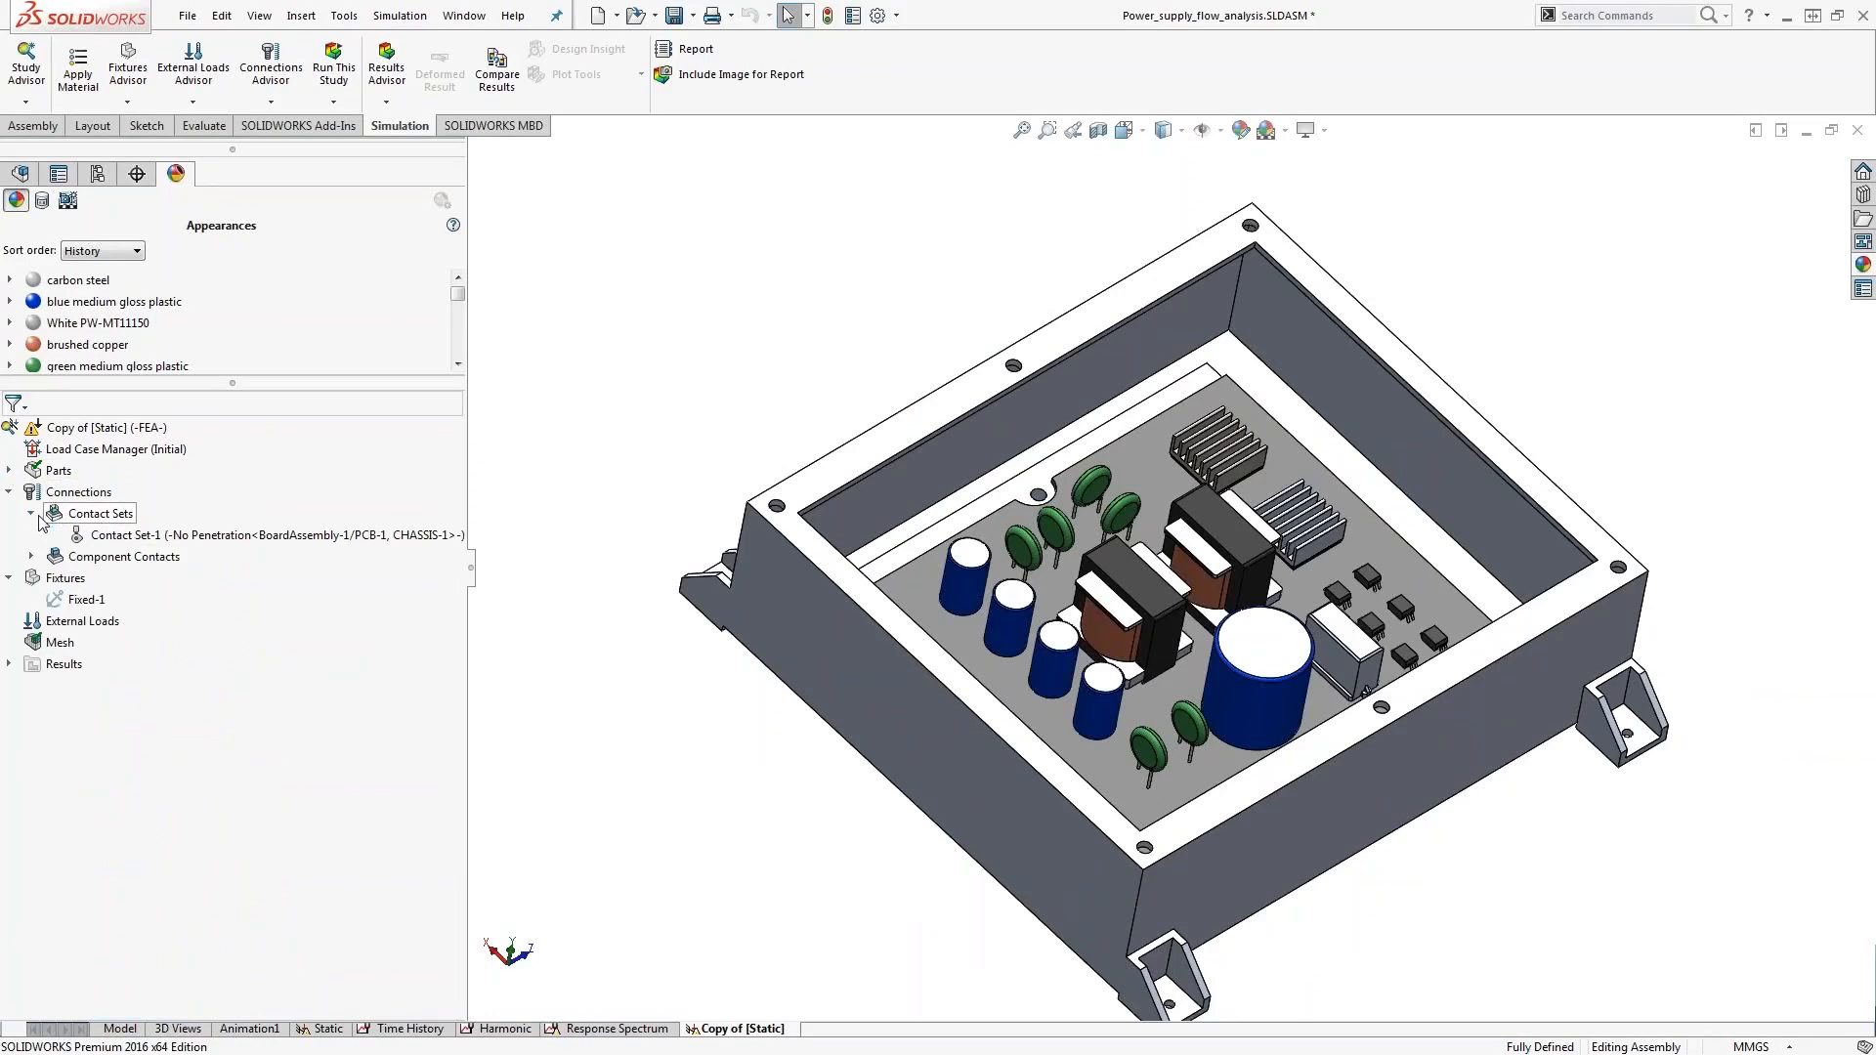
left_click(31, 556)
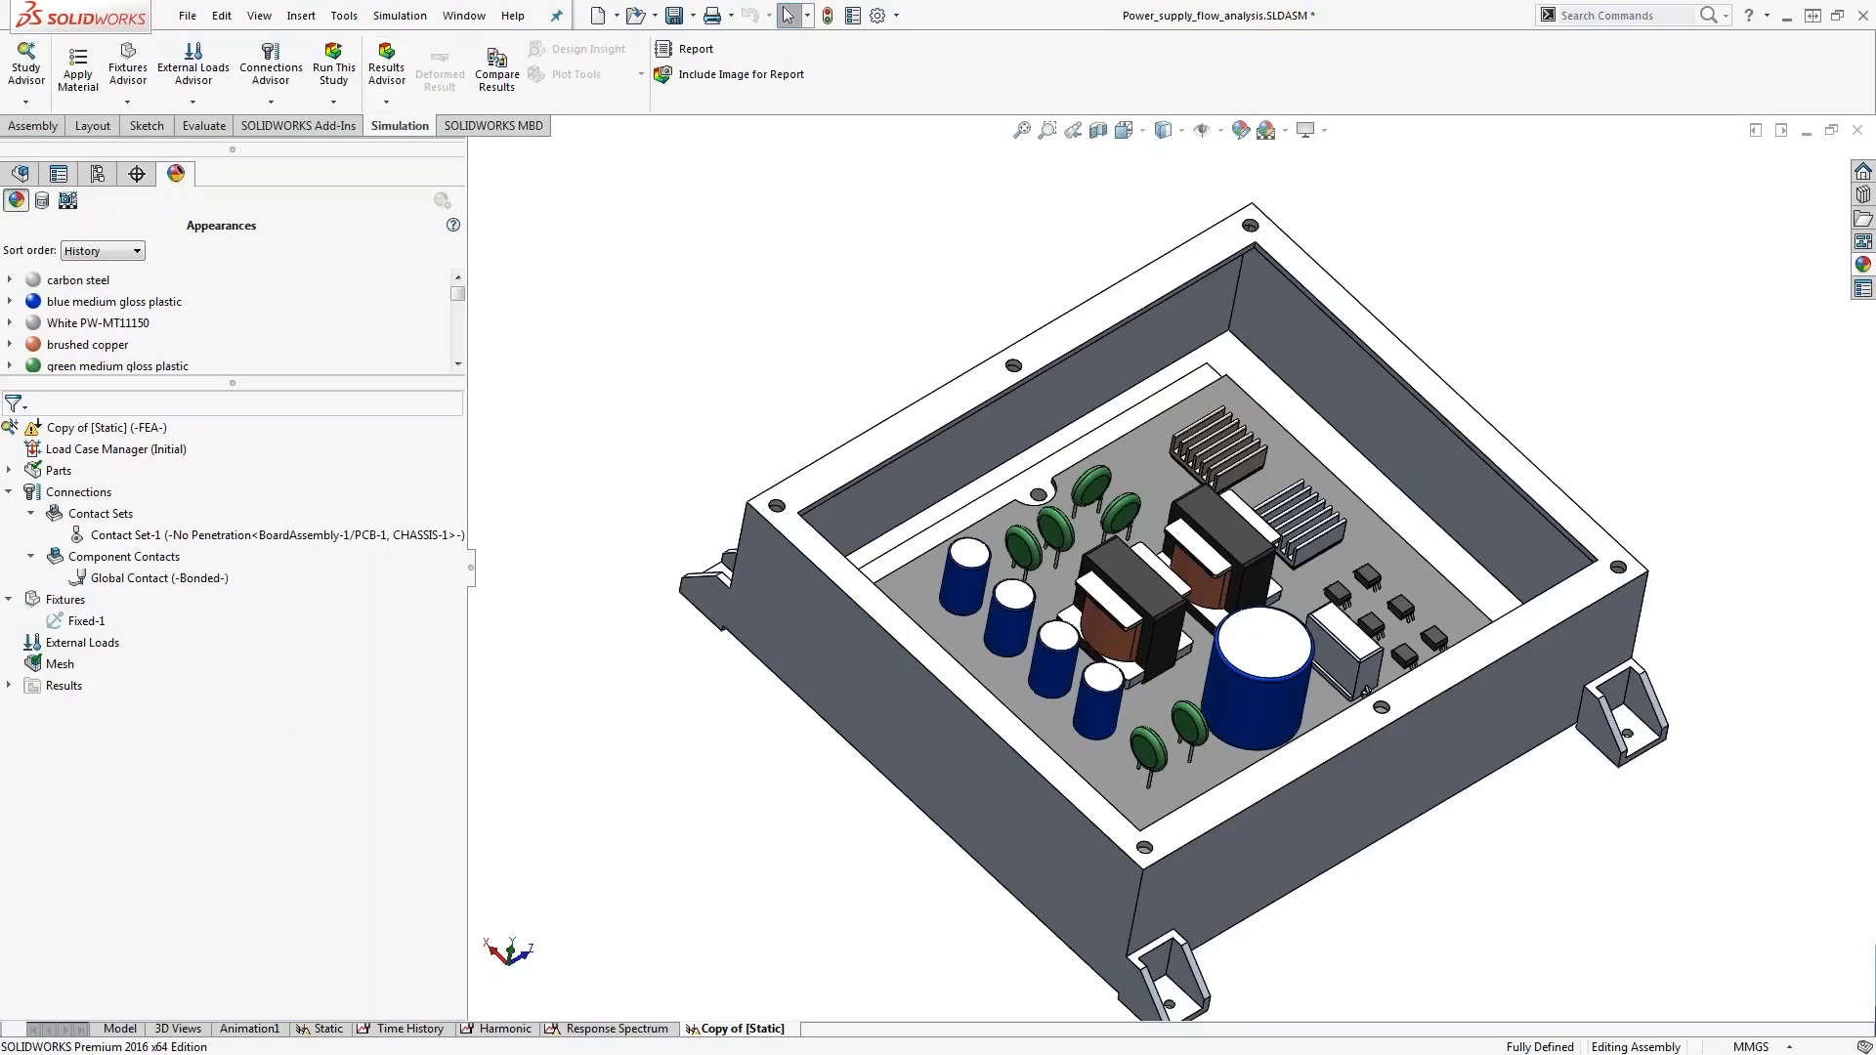
Inspect the definition of the Fixed-1 fixture and its four fixed chassis faces, leaving it unchanged
right_click(74, 622)
left_click(123, 714)
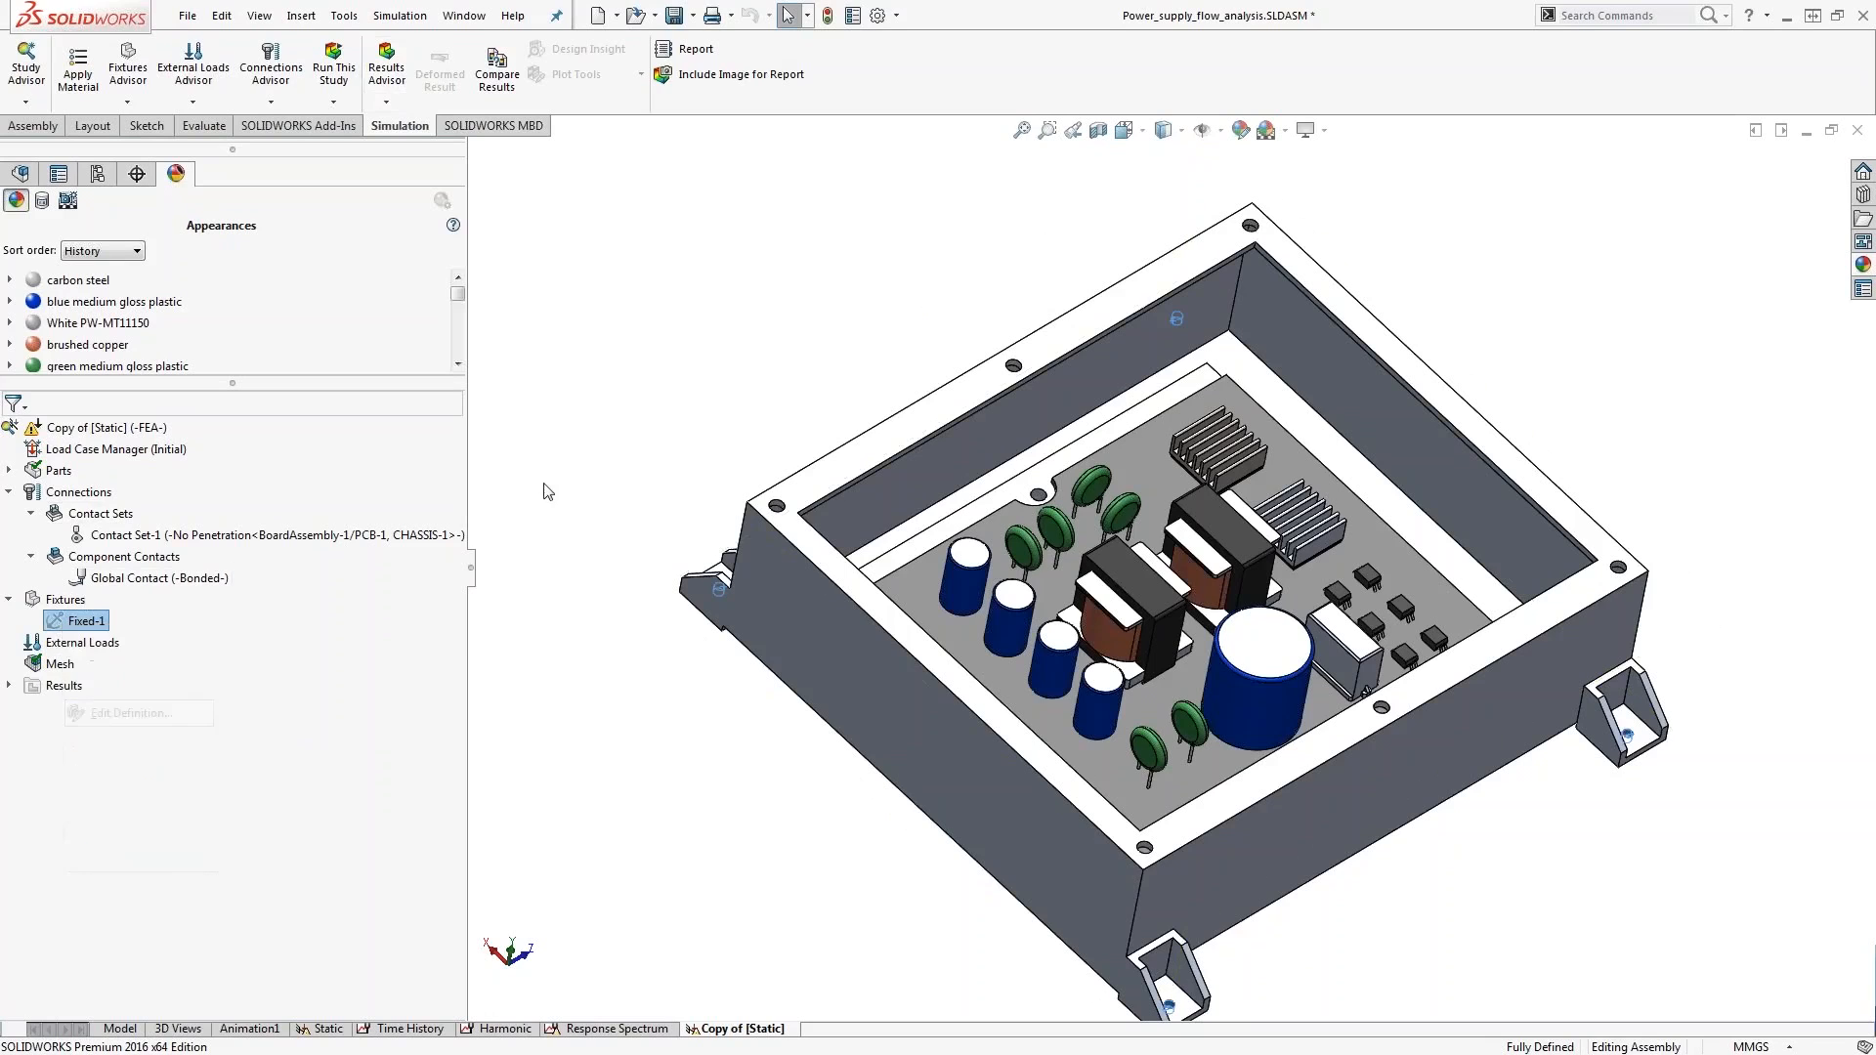
middle_click_drag(1153, 596, 1225, 768)
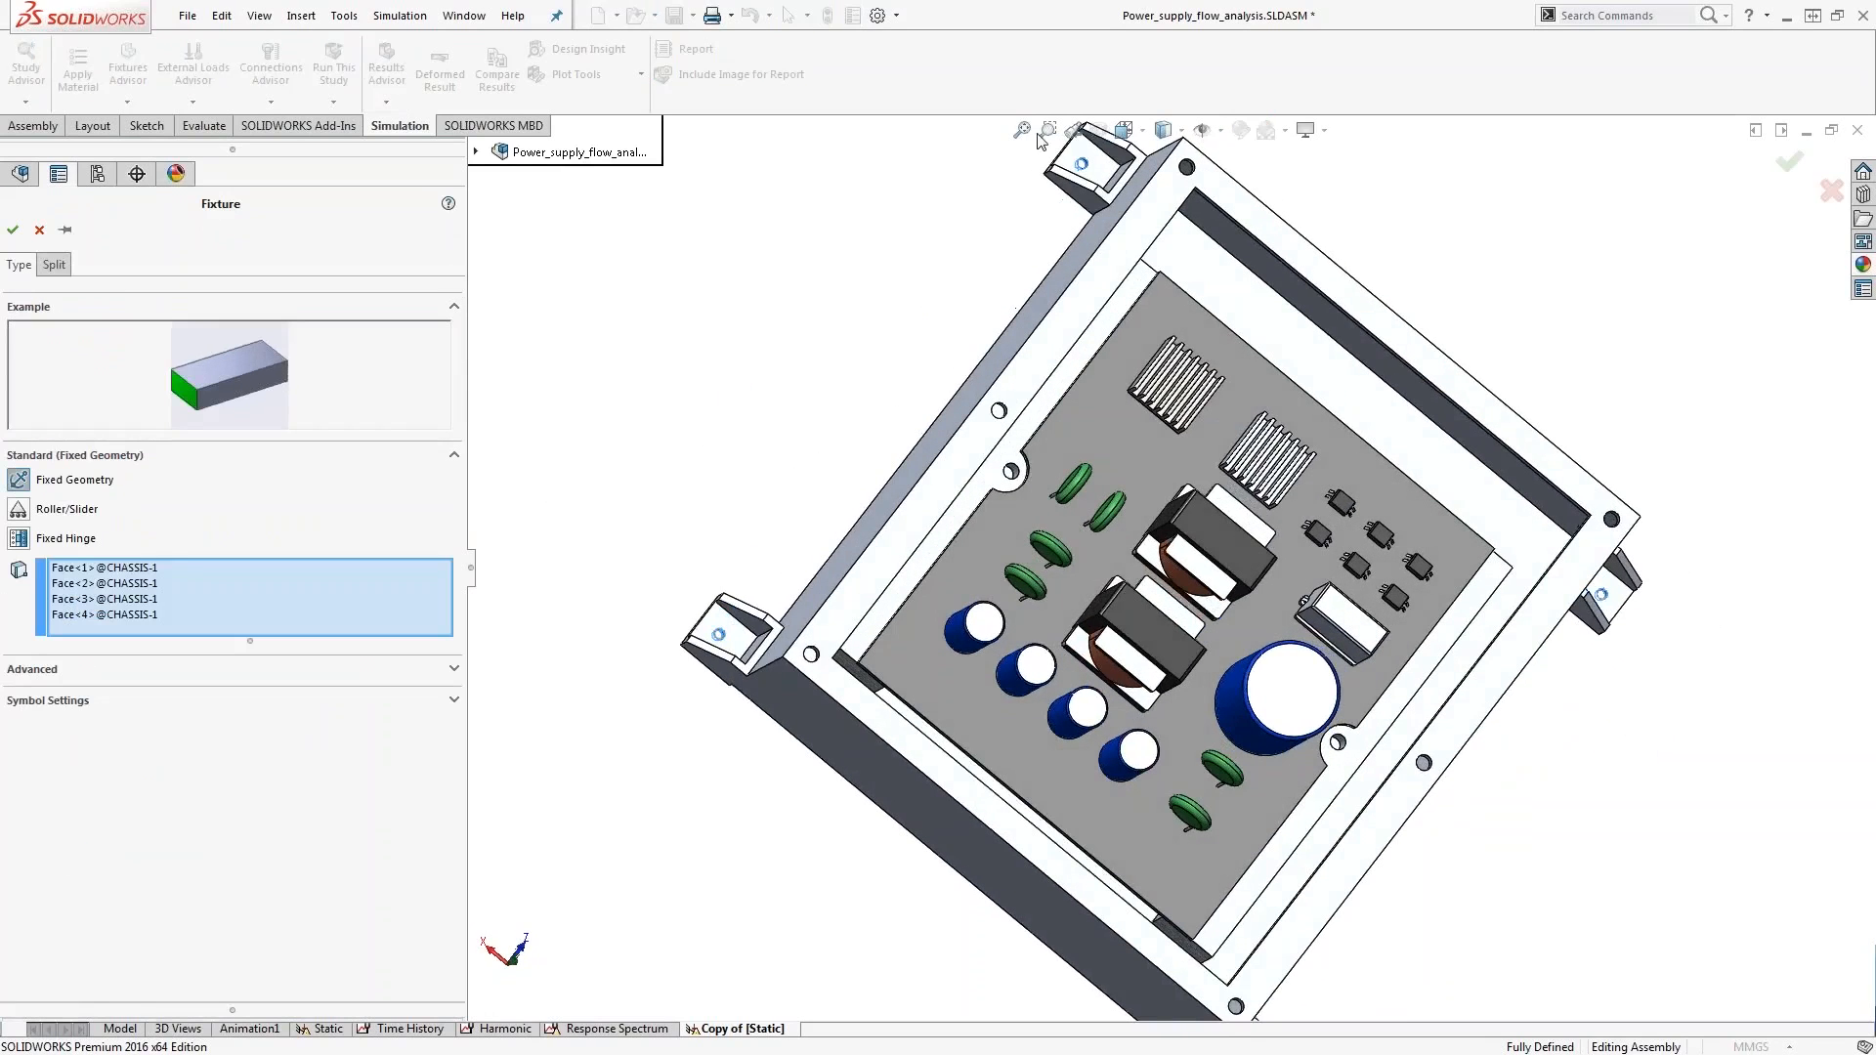
middle_click_drag(993, 450, 982, 359)
key("f")
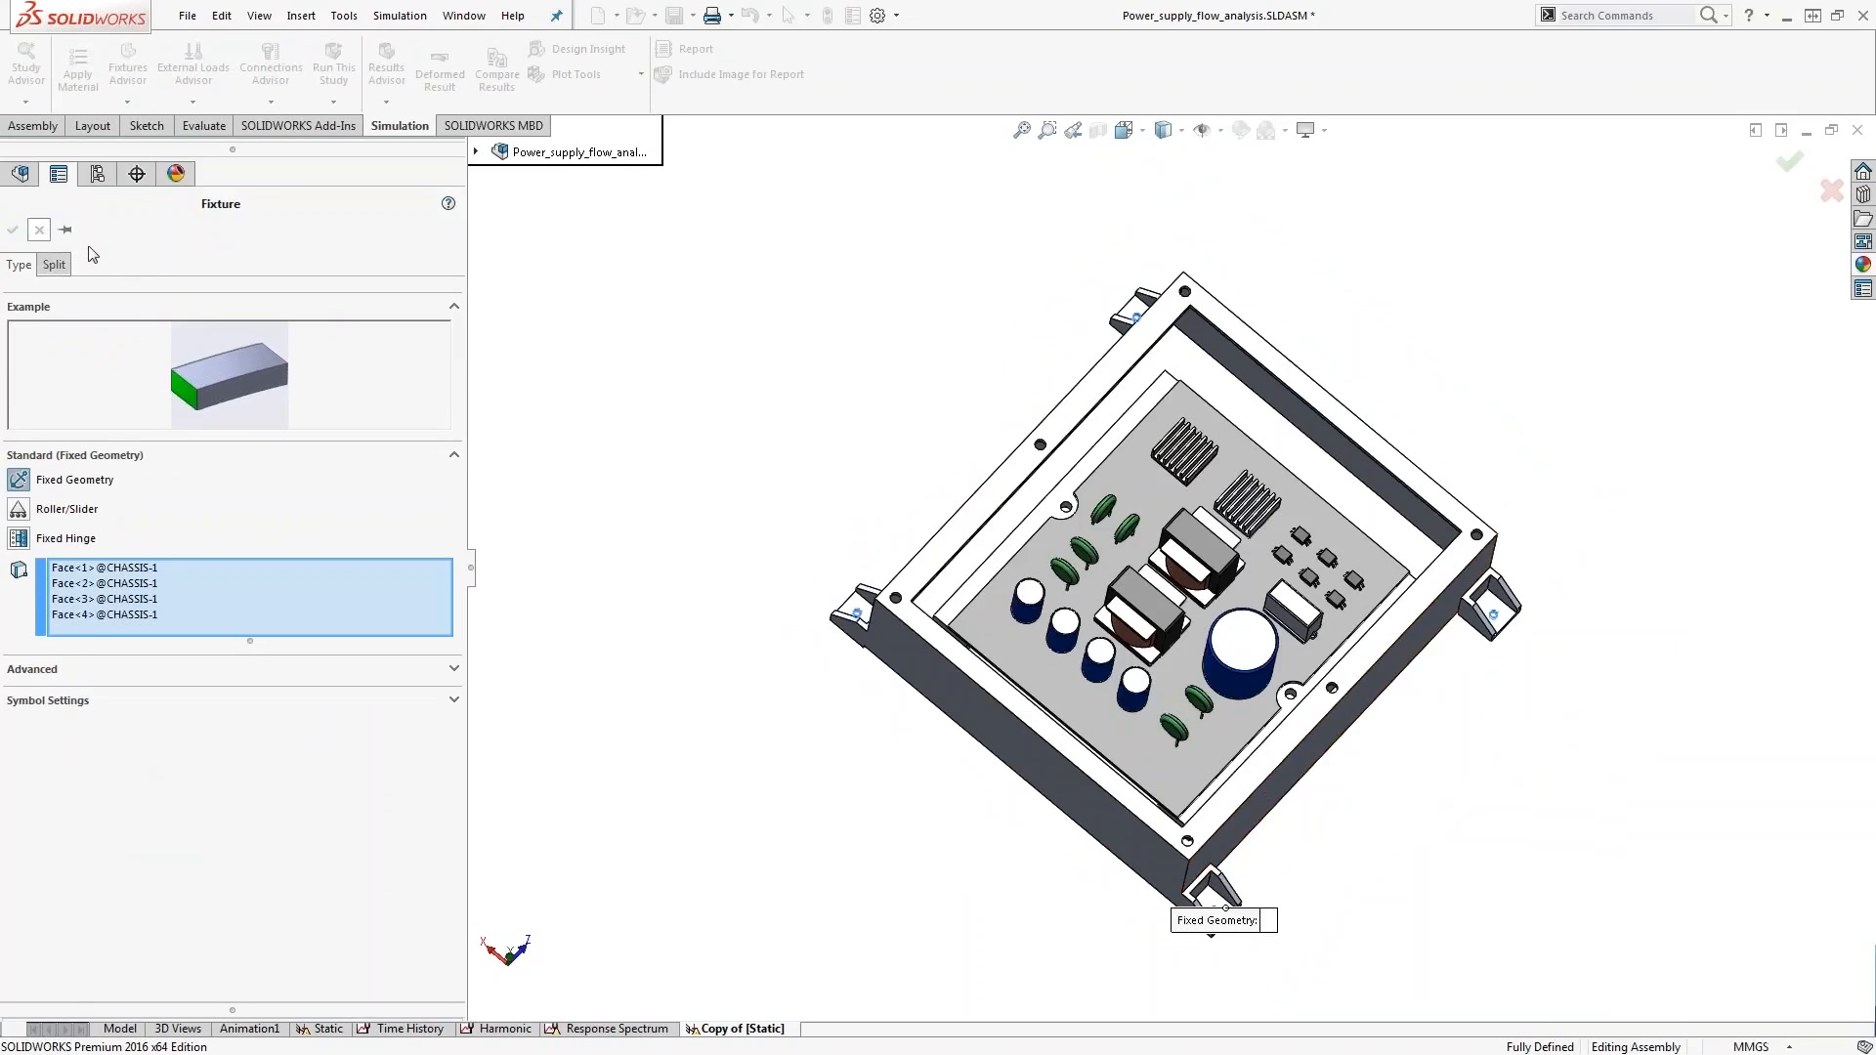
left_click(39, 229)
middle_click_drag(754, 518, 1114, 557)
scroll(1404, 489, "down", 2)
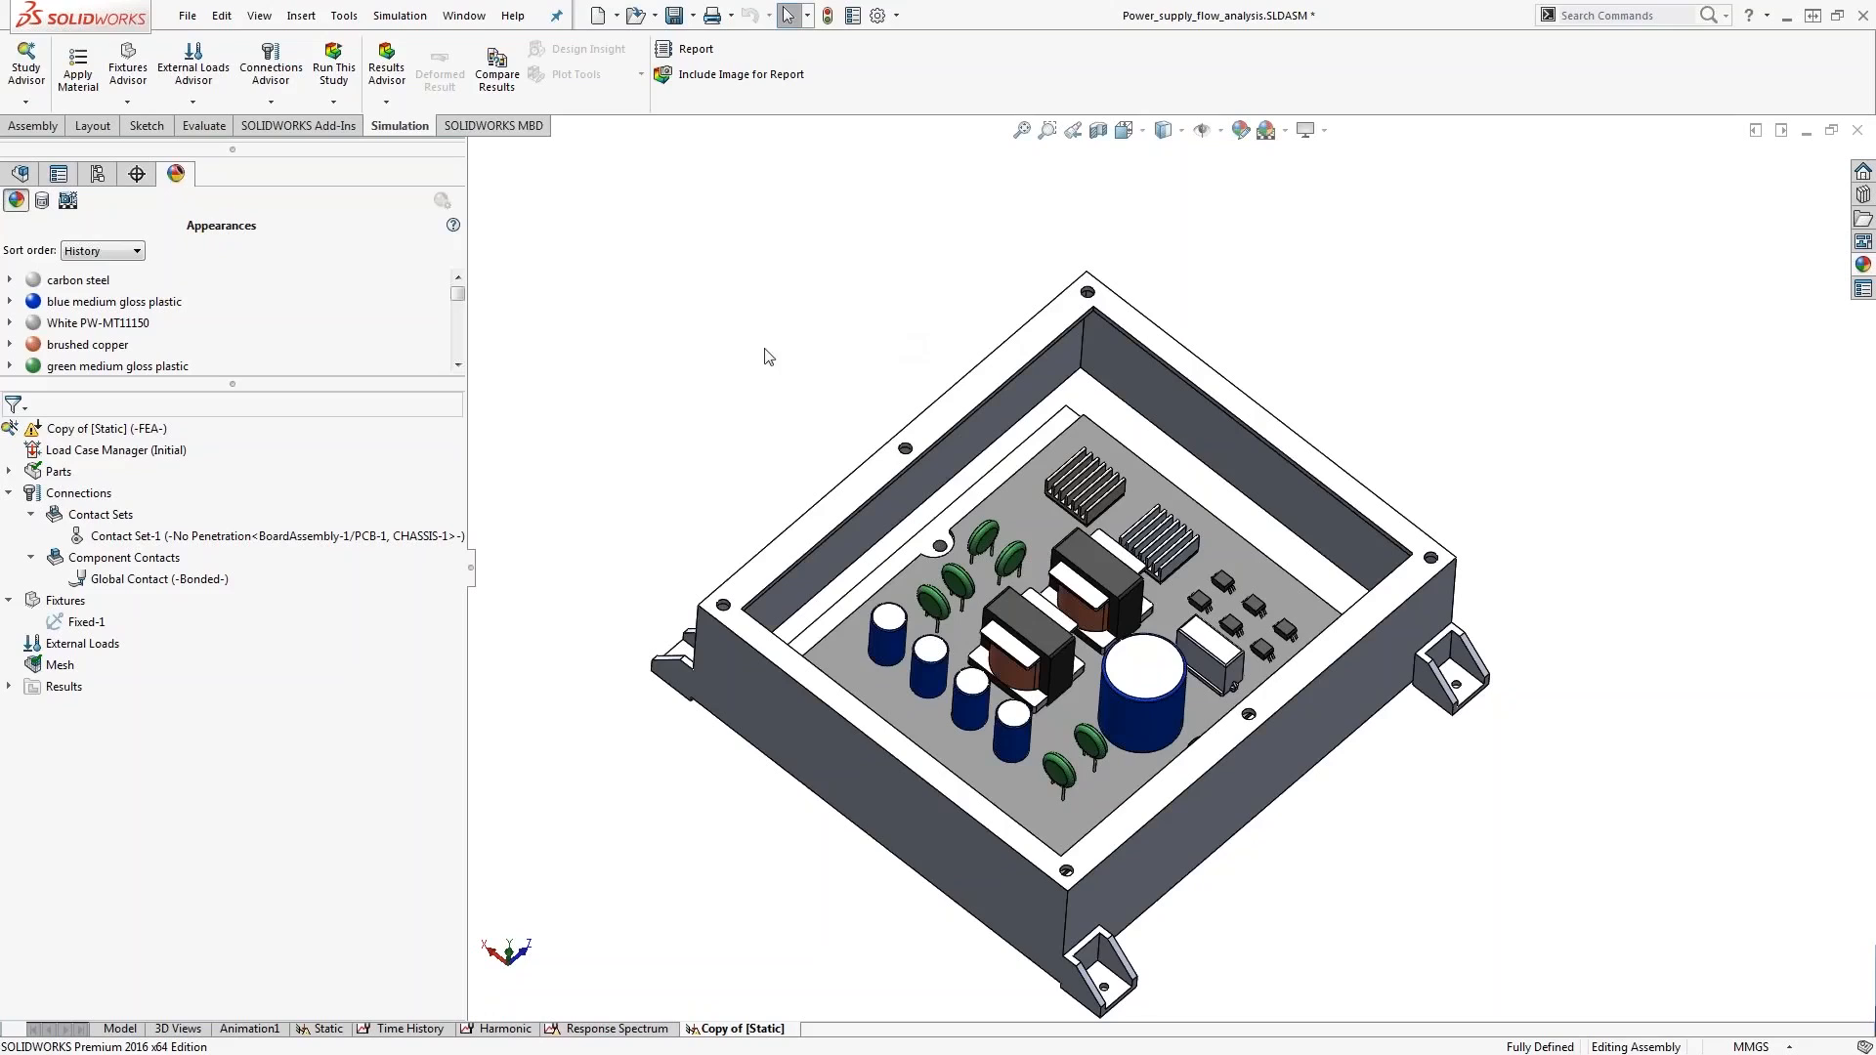
Add a reversed gravity load of 9.81 m/s^2 normal to the Top Plane, with 5*9.81 m/s^2 along plane direction 1
right_click(82, 643)
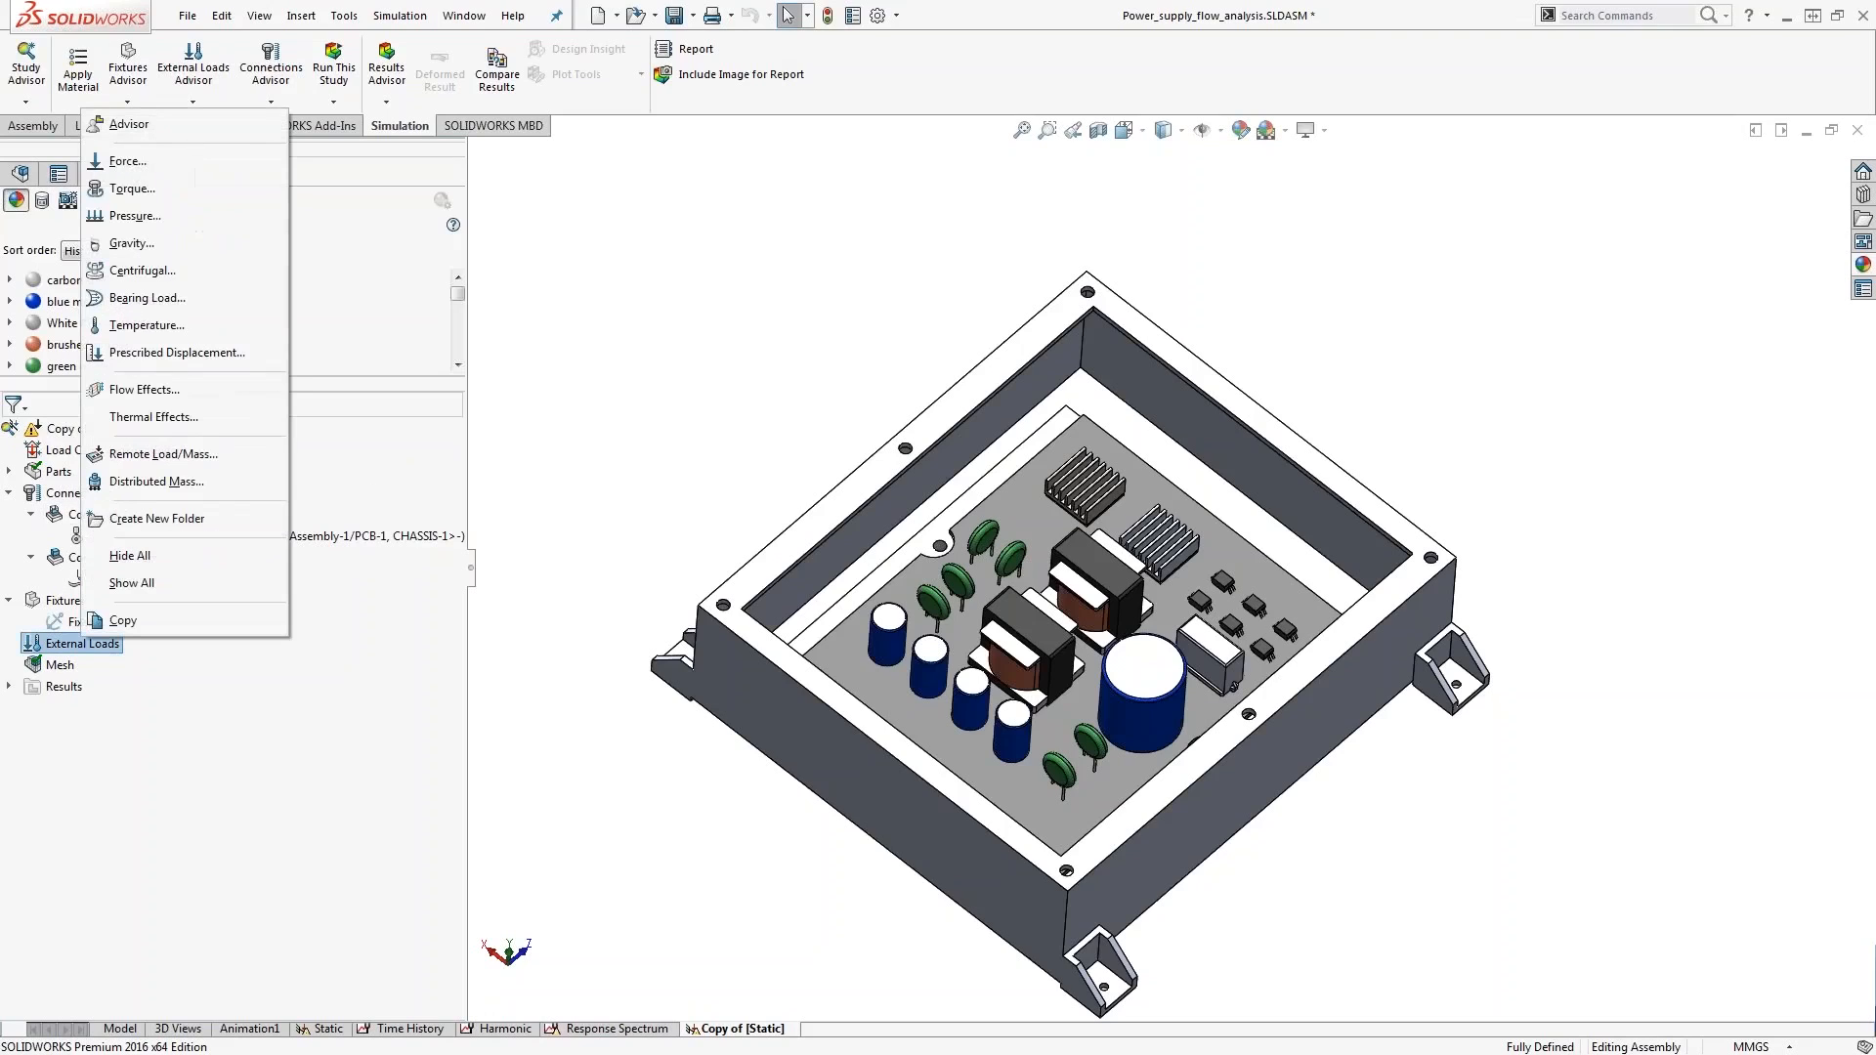
left_click(154, 248)
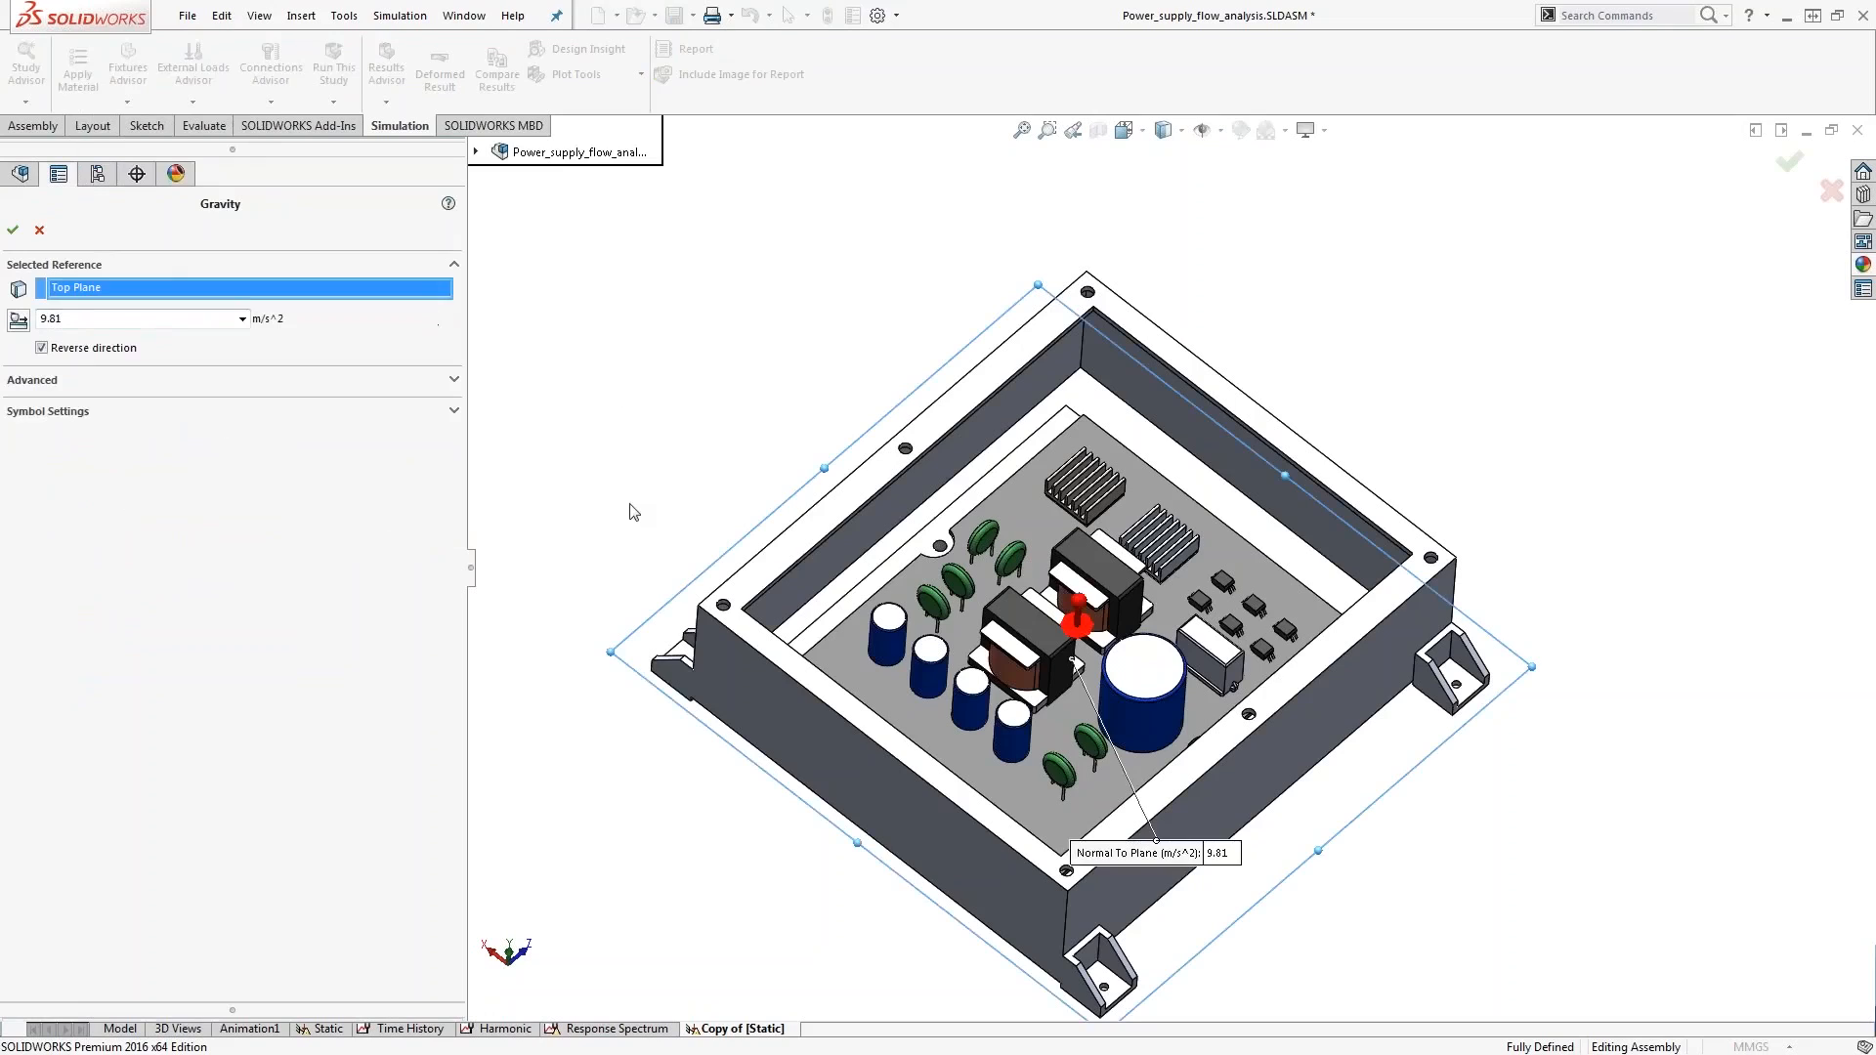
middle_click_drag(633, 495, 636, 635)
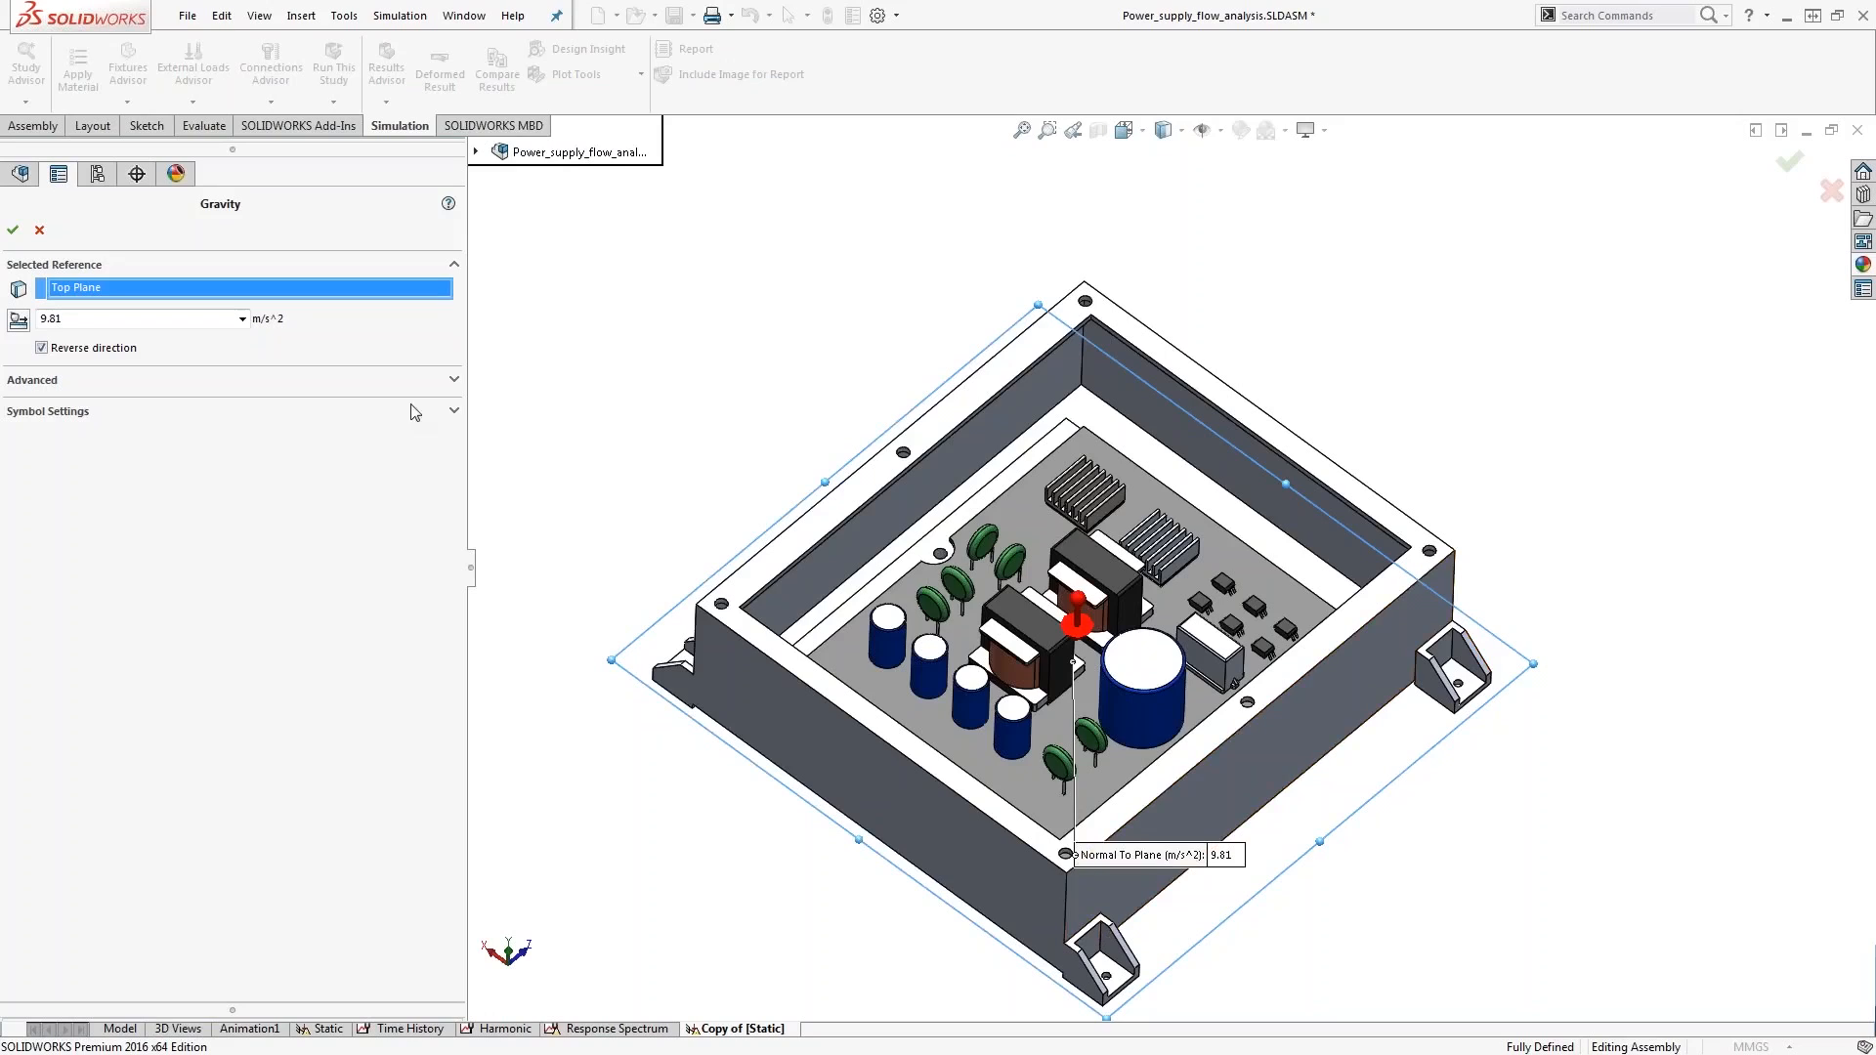
left_click(295, 380)
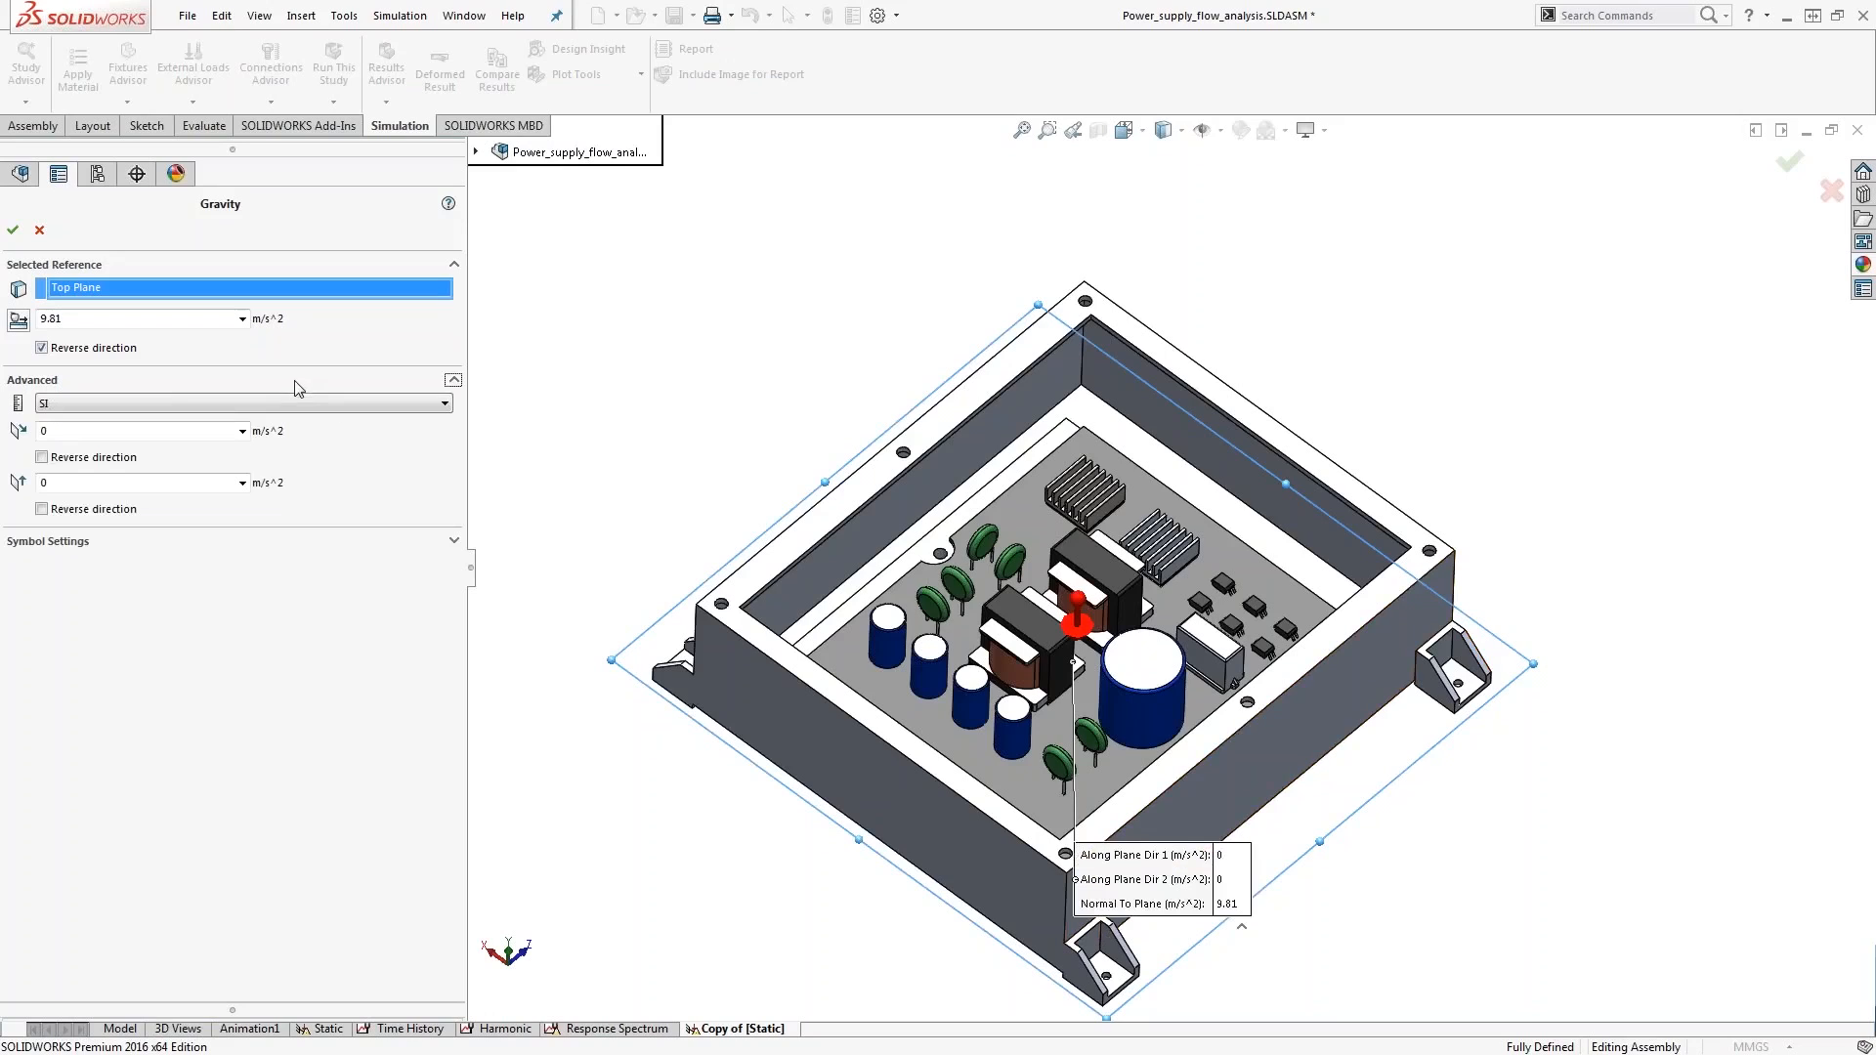
left_click(96, 431)
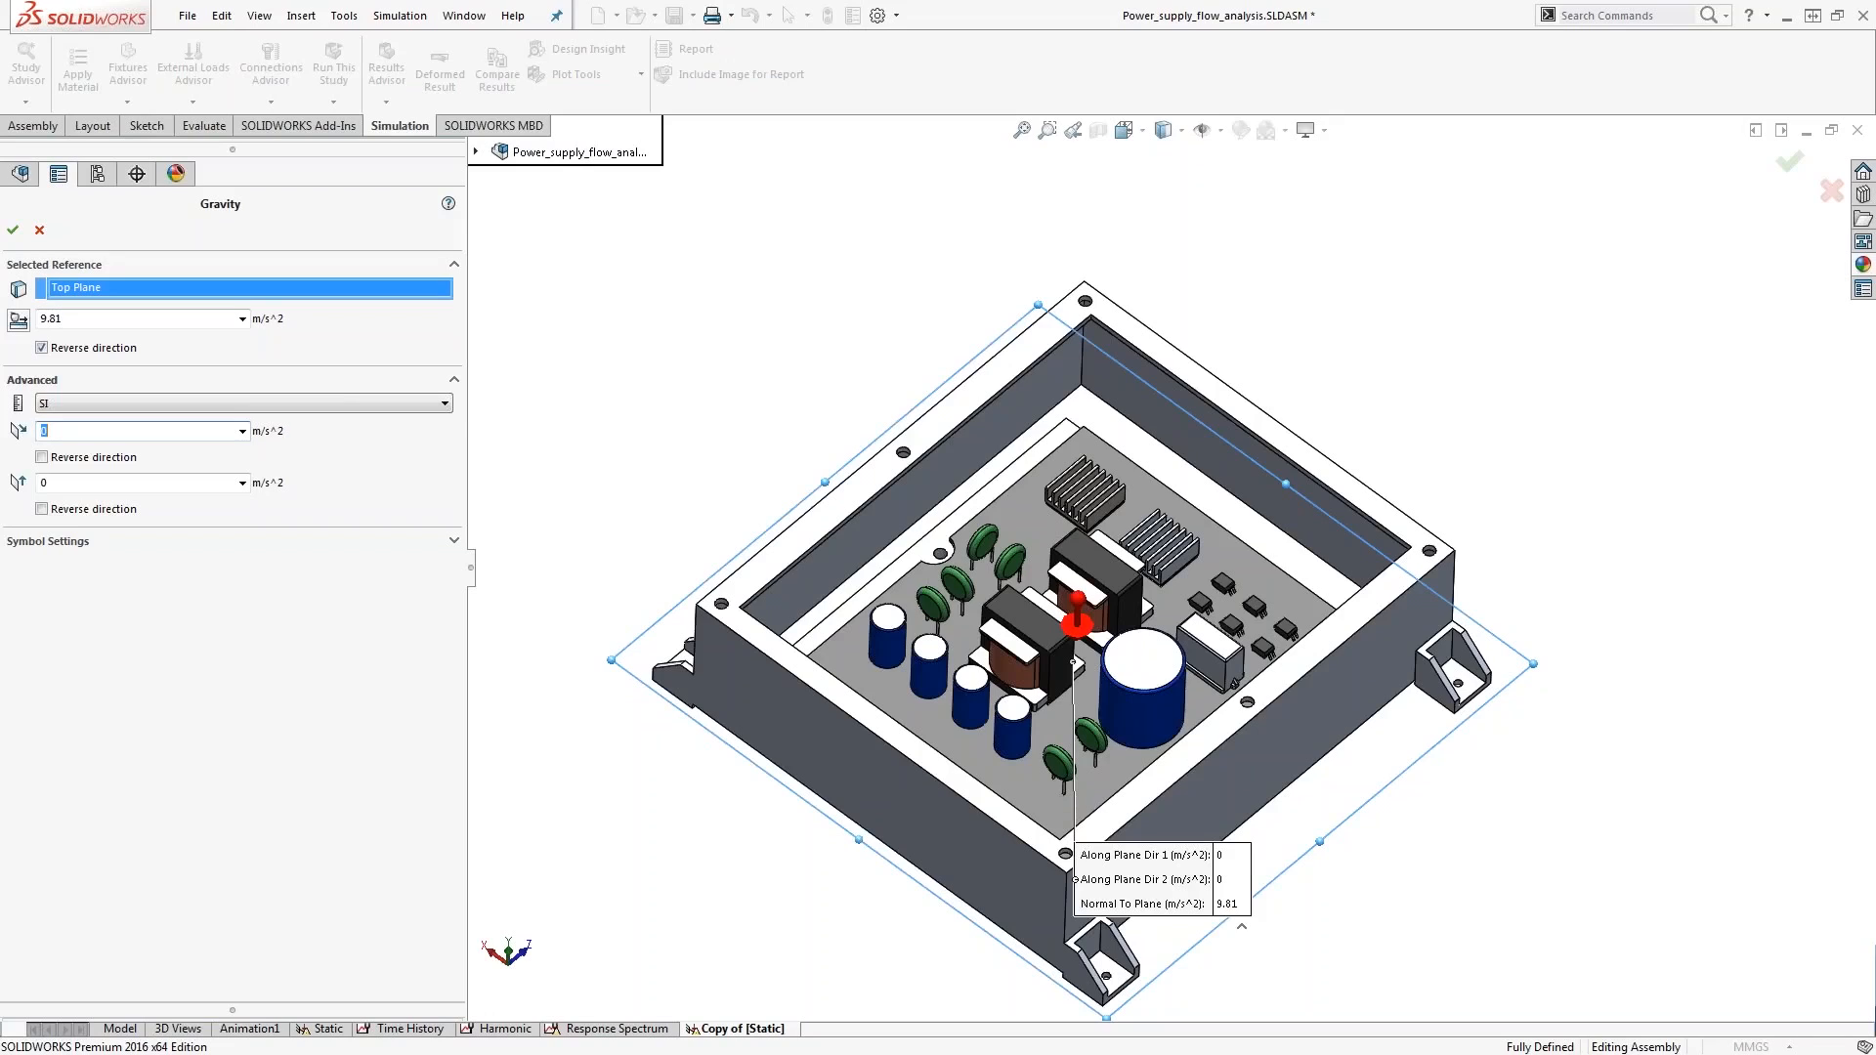
type("5*9.81")
key("Tab")
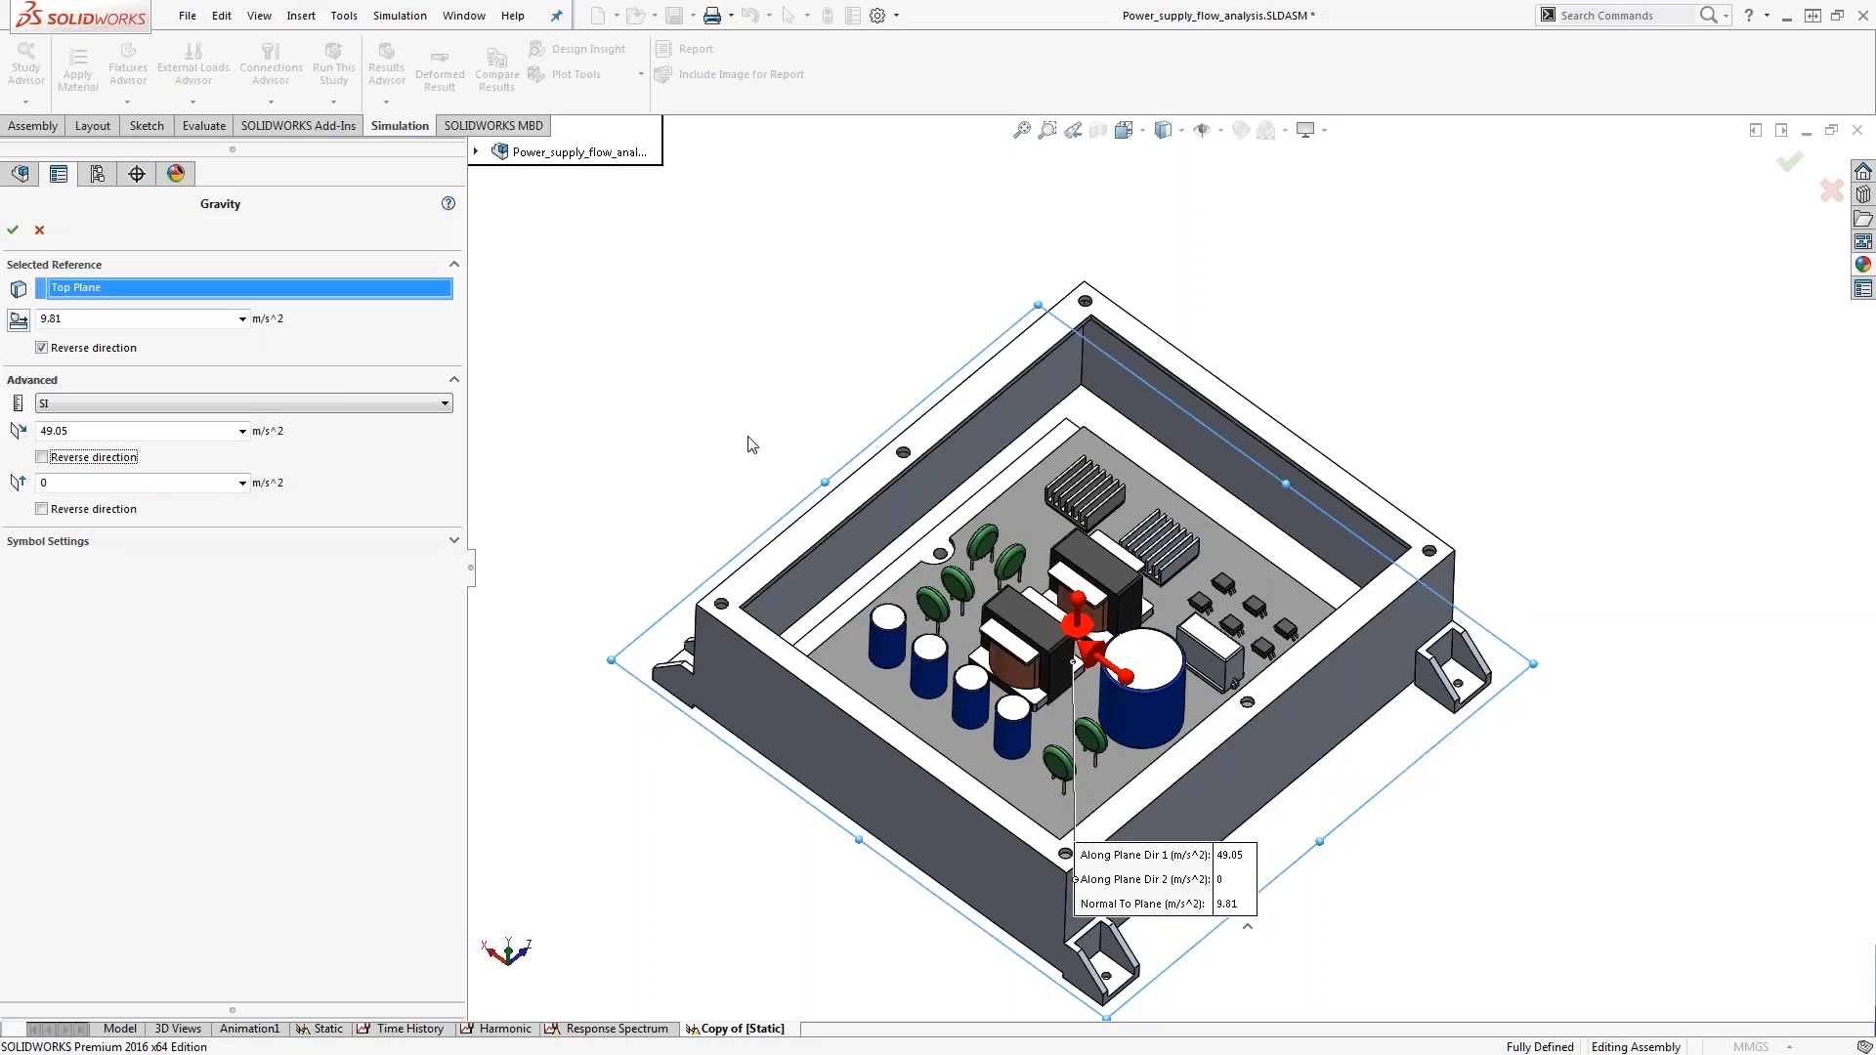
left_click(13, 230)
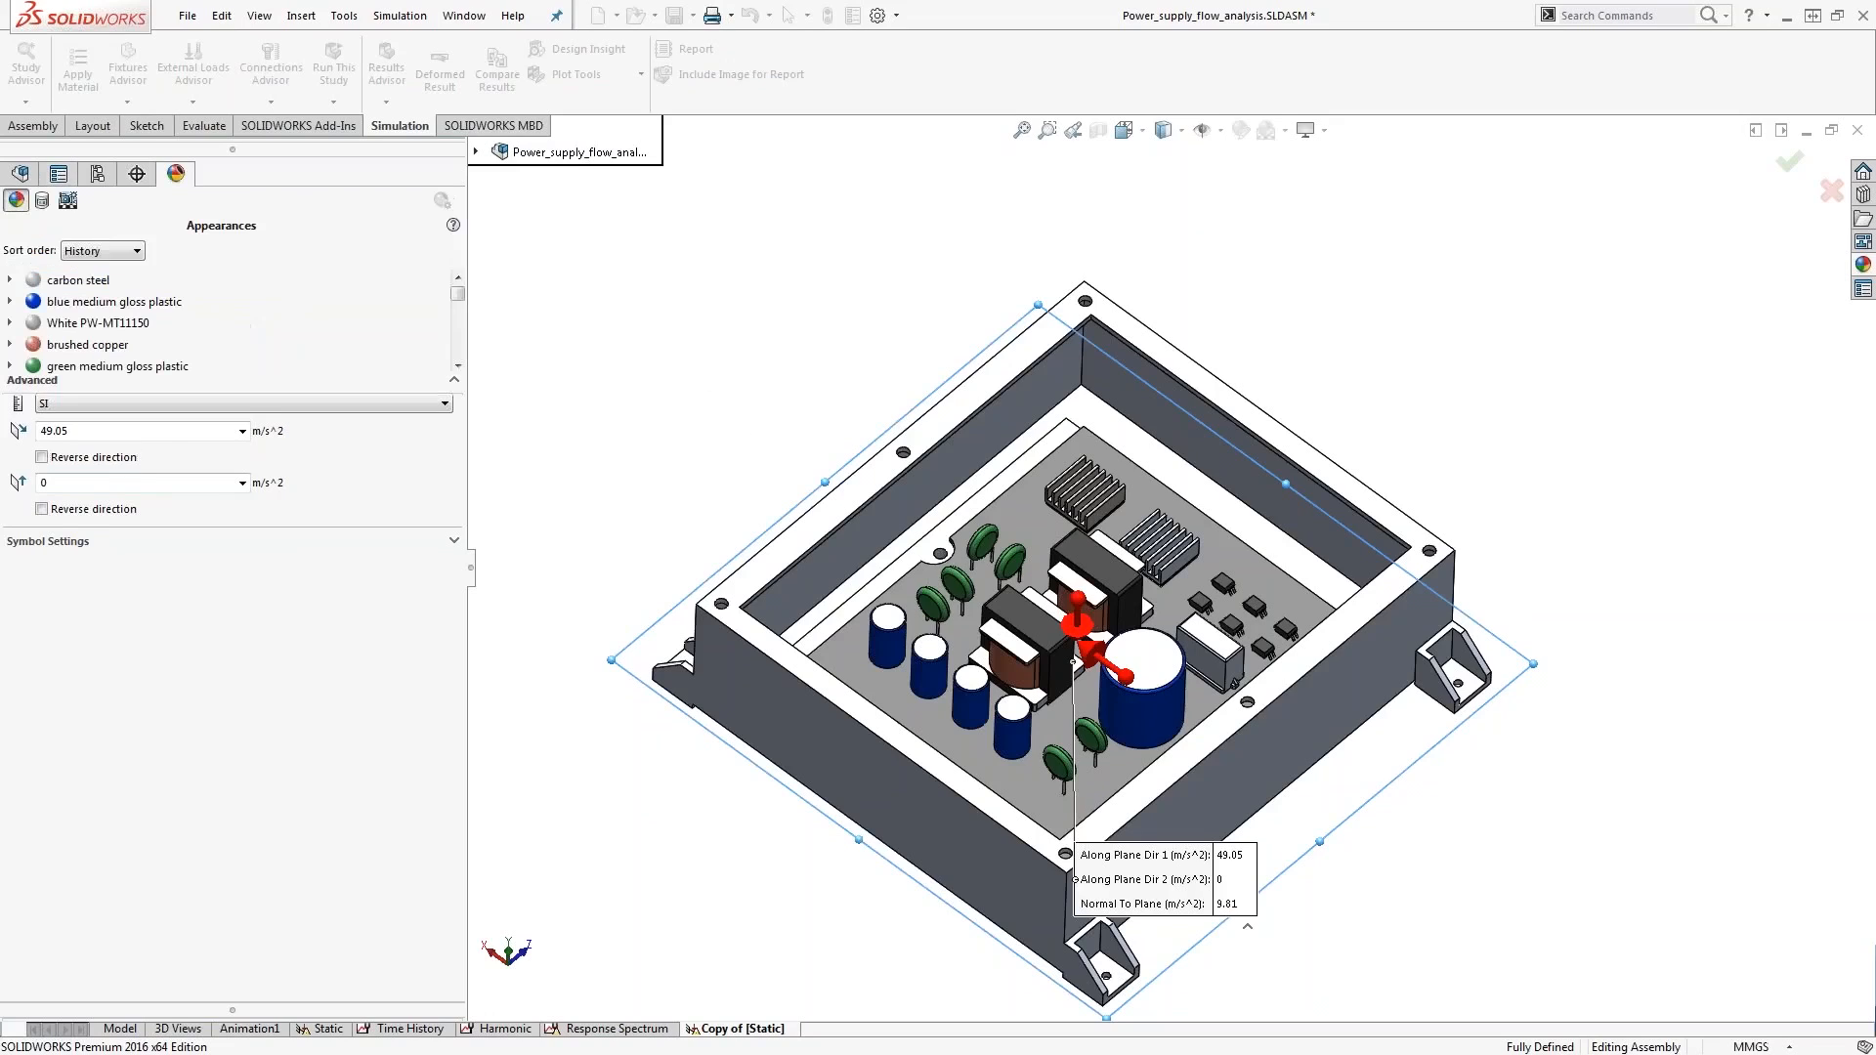
Duplicate the Copy of [Static] study with the default name and the FEA configuration, and activate the duplicate
right_click(768, 1034)
left_click(723, 876)
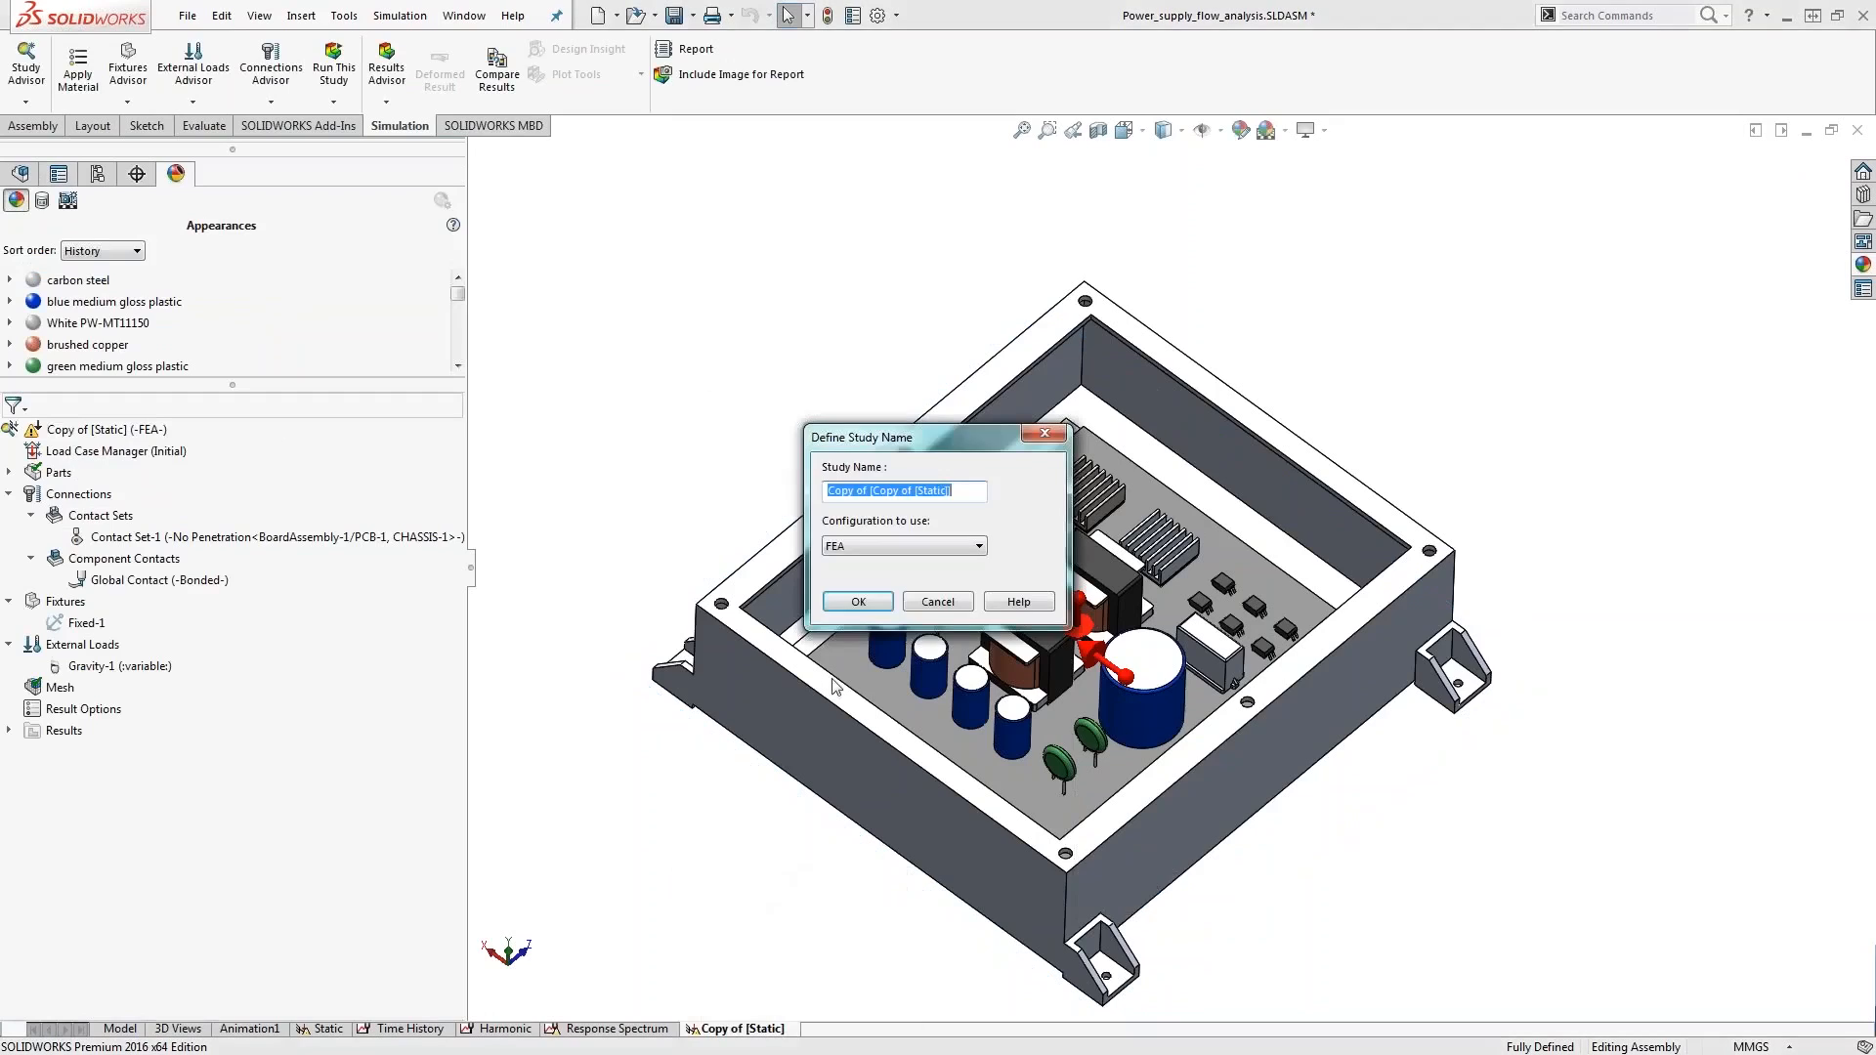
left_click(858, 601)
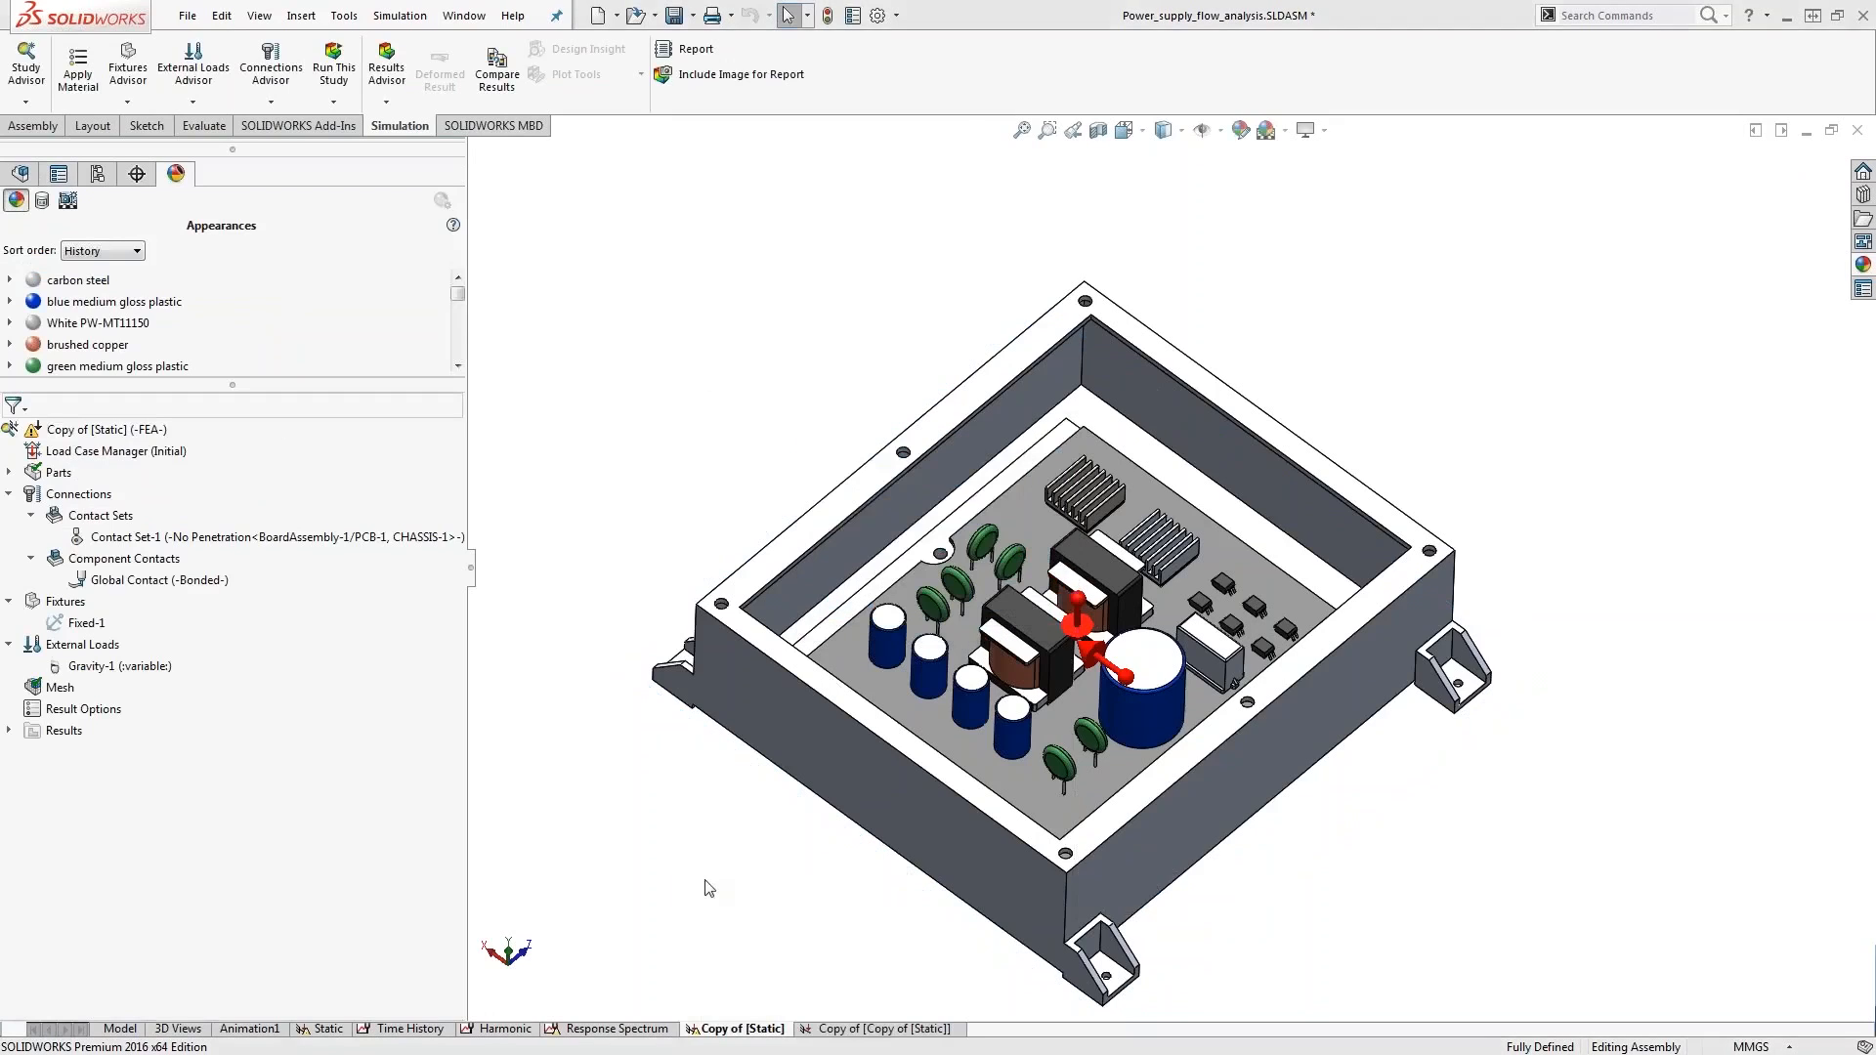
left_click(856, 1026)
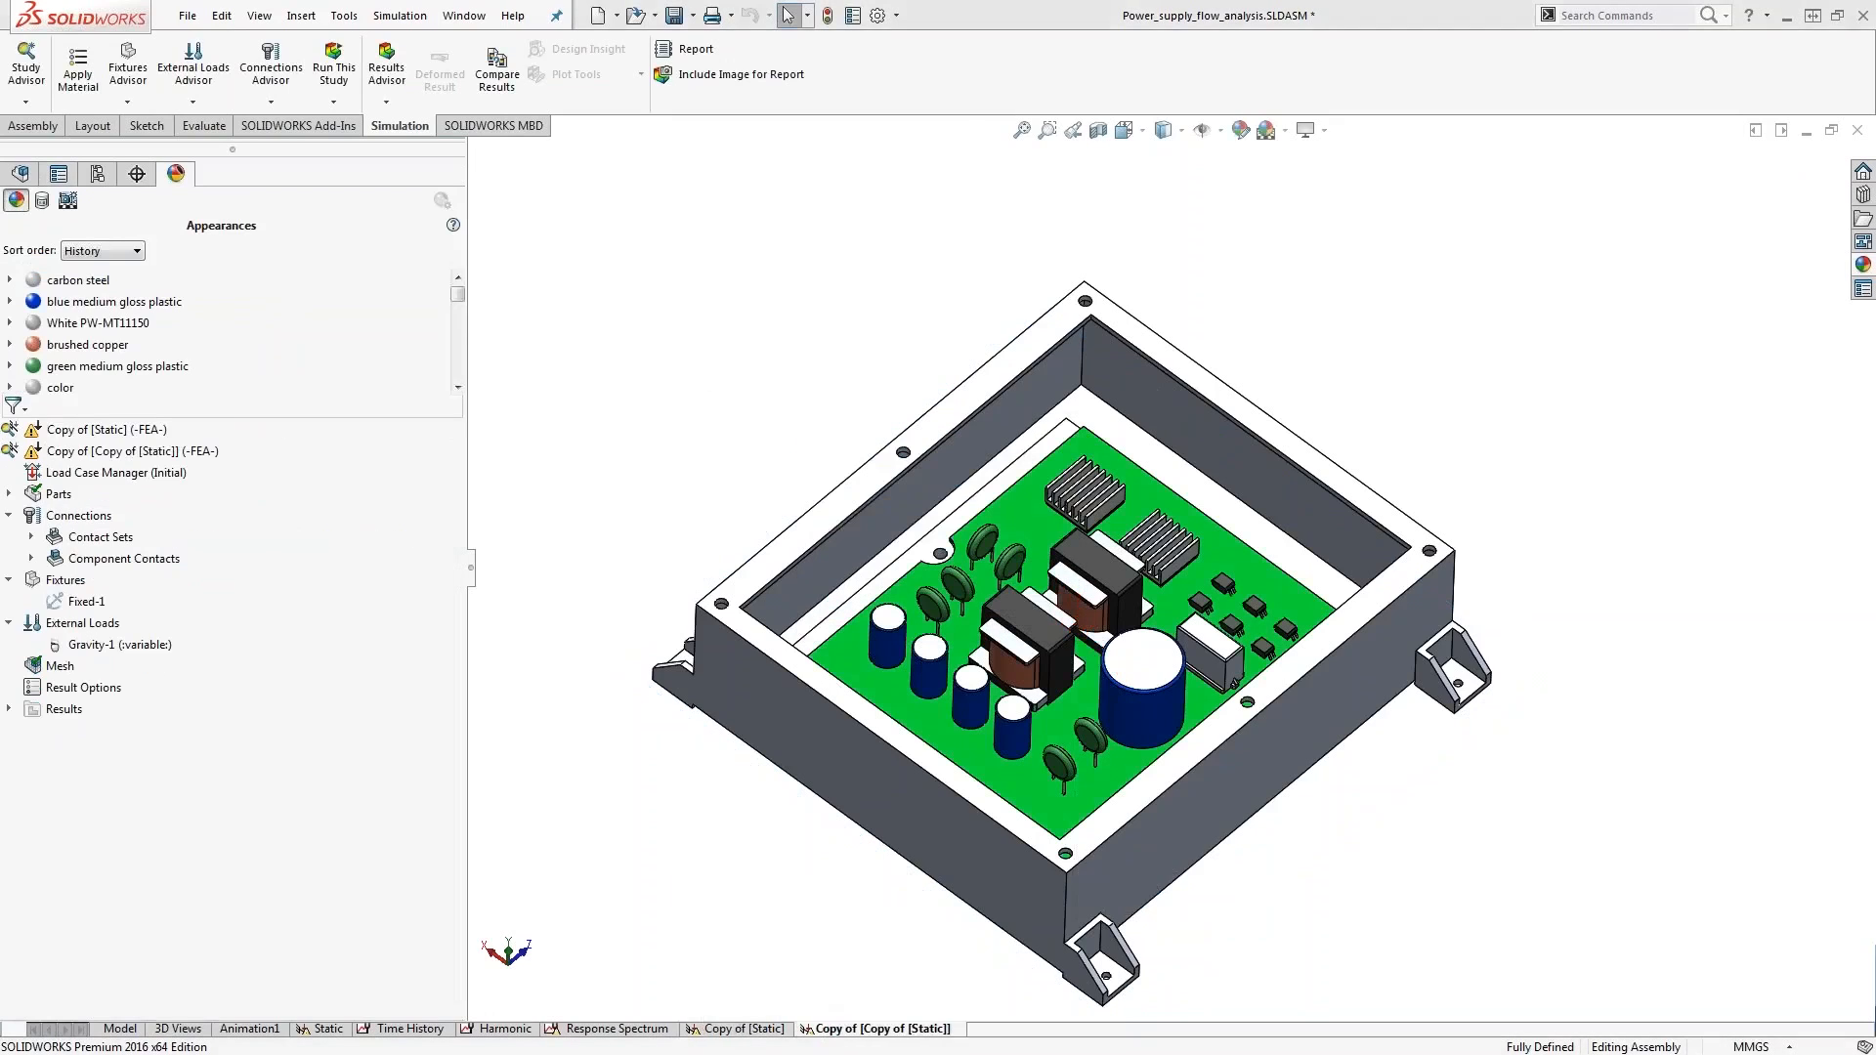
Try to change the duplicate study's gravity load to 0 along plane direction 1 and 20*9.81 m/s^2 along plane direction 2
left_click(110, 645)
right_click(119, 653)
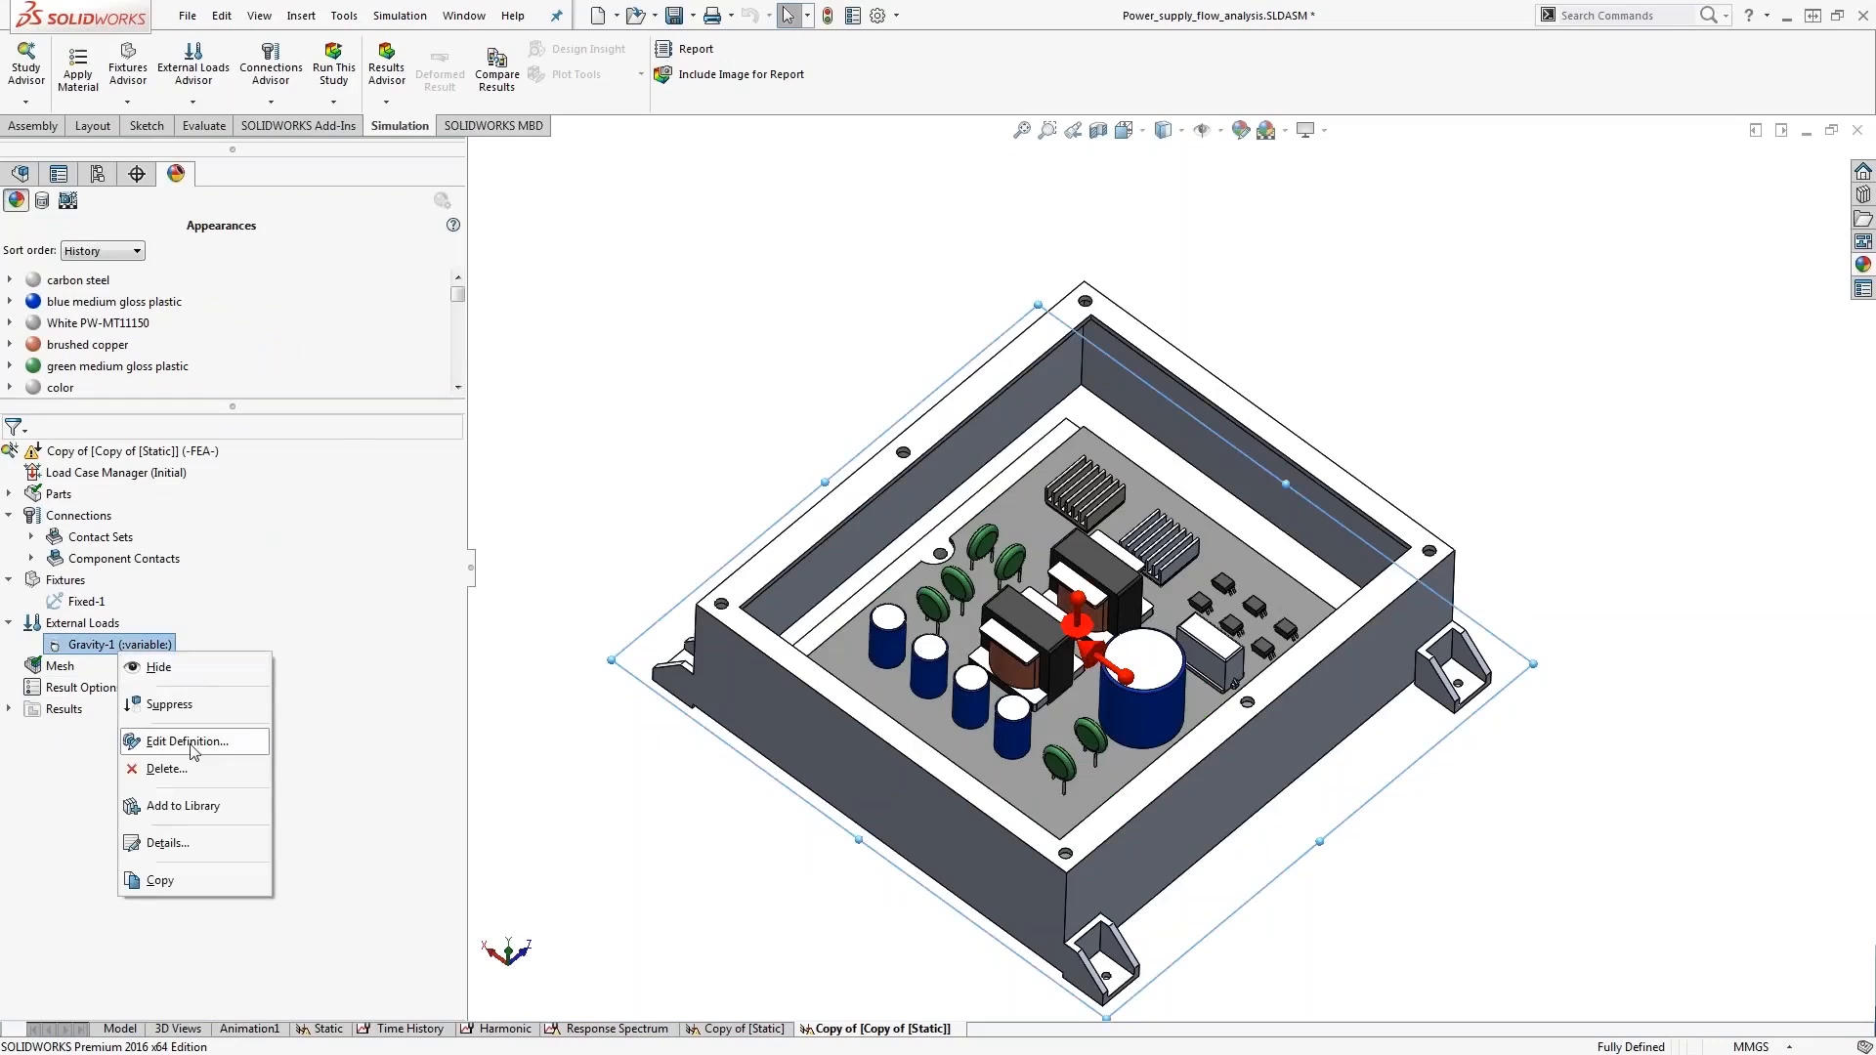
left_click(187, 742)
double_click(94, 431)
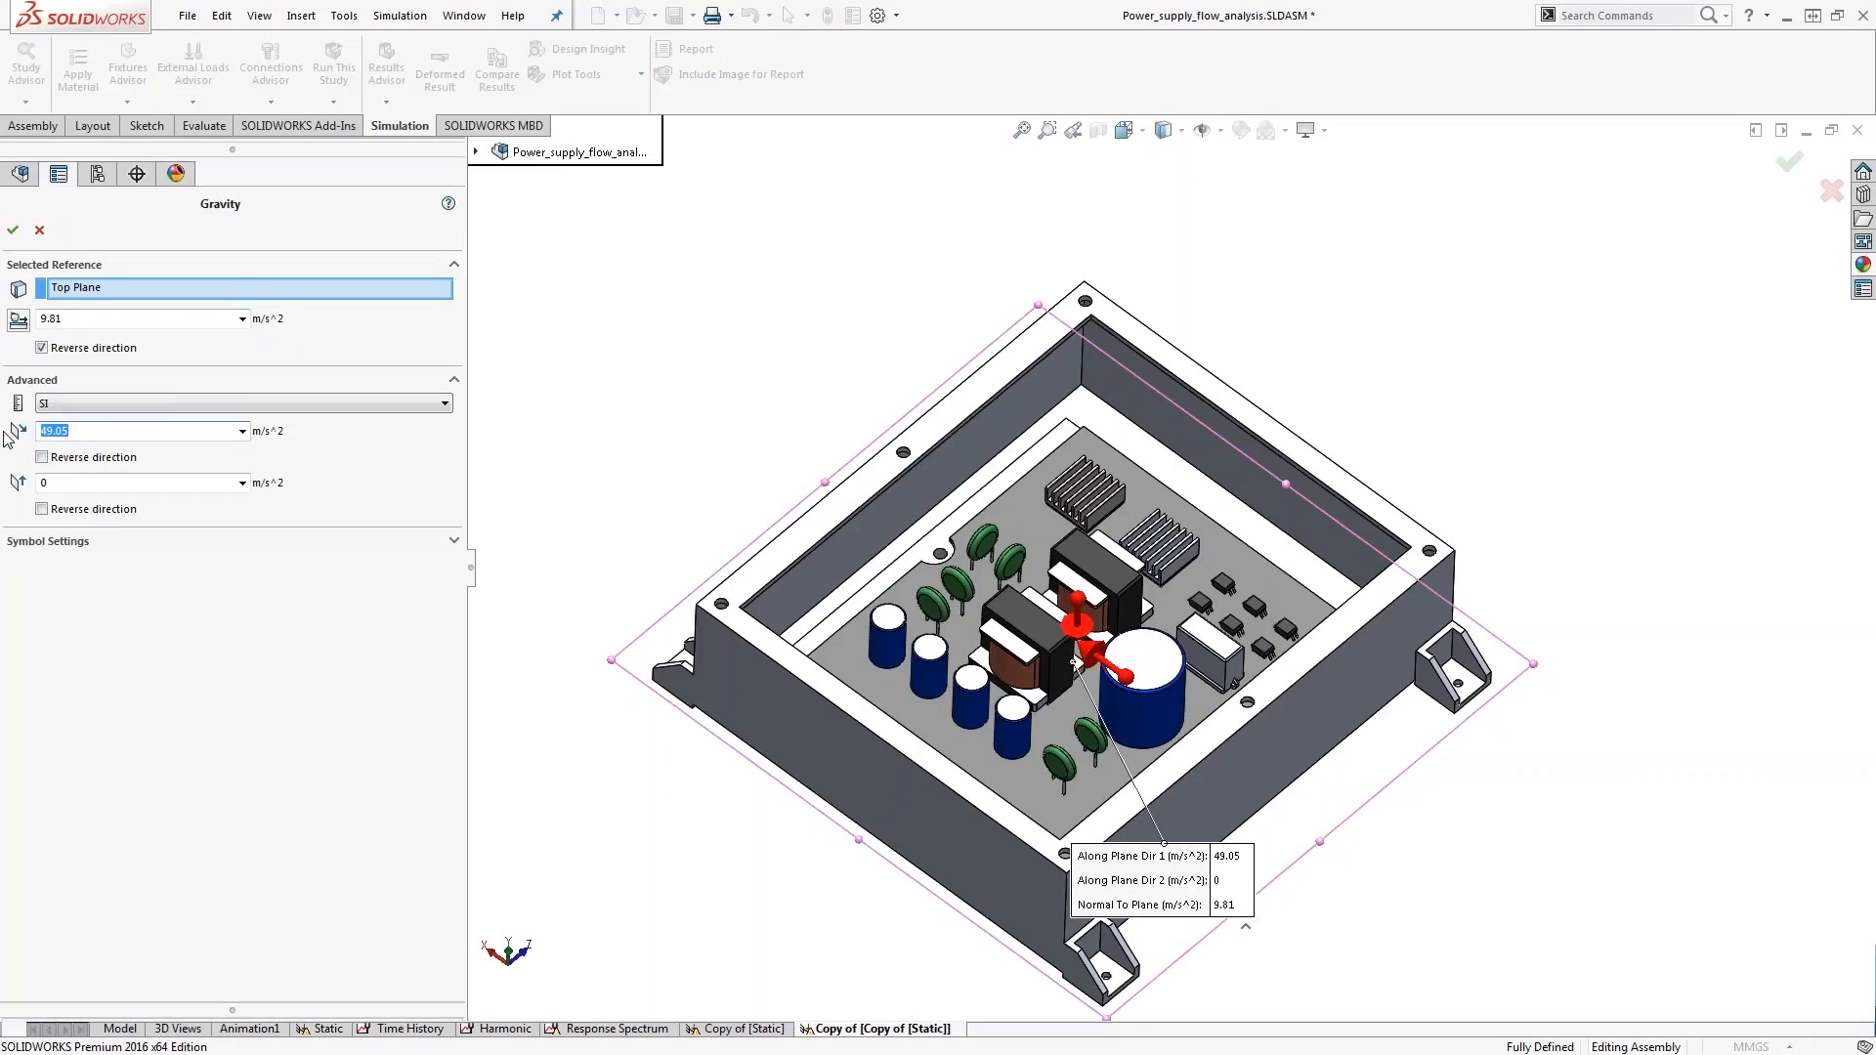
type("0")
double_click(83, 483)
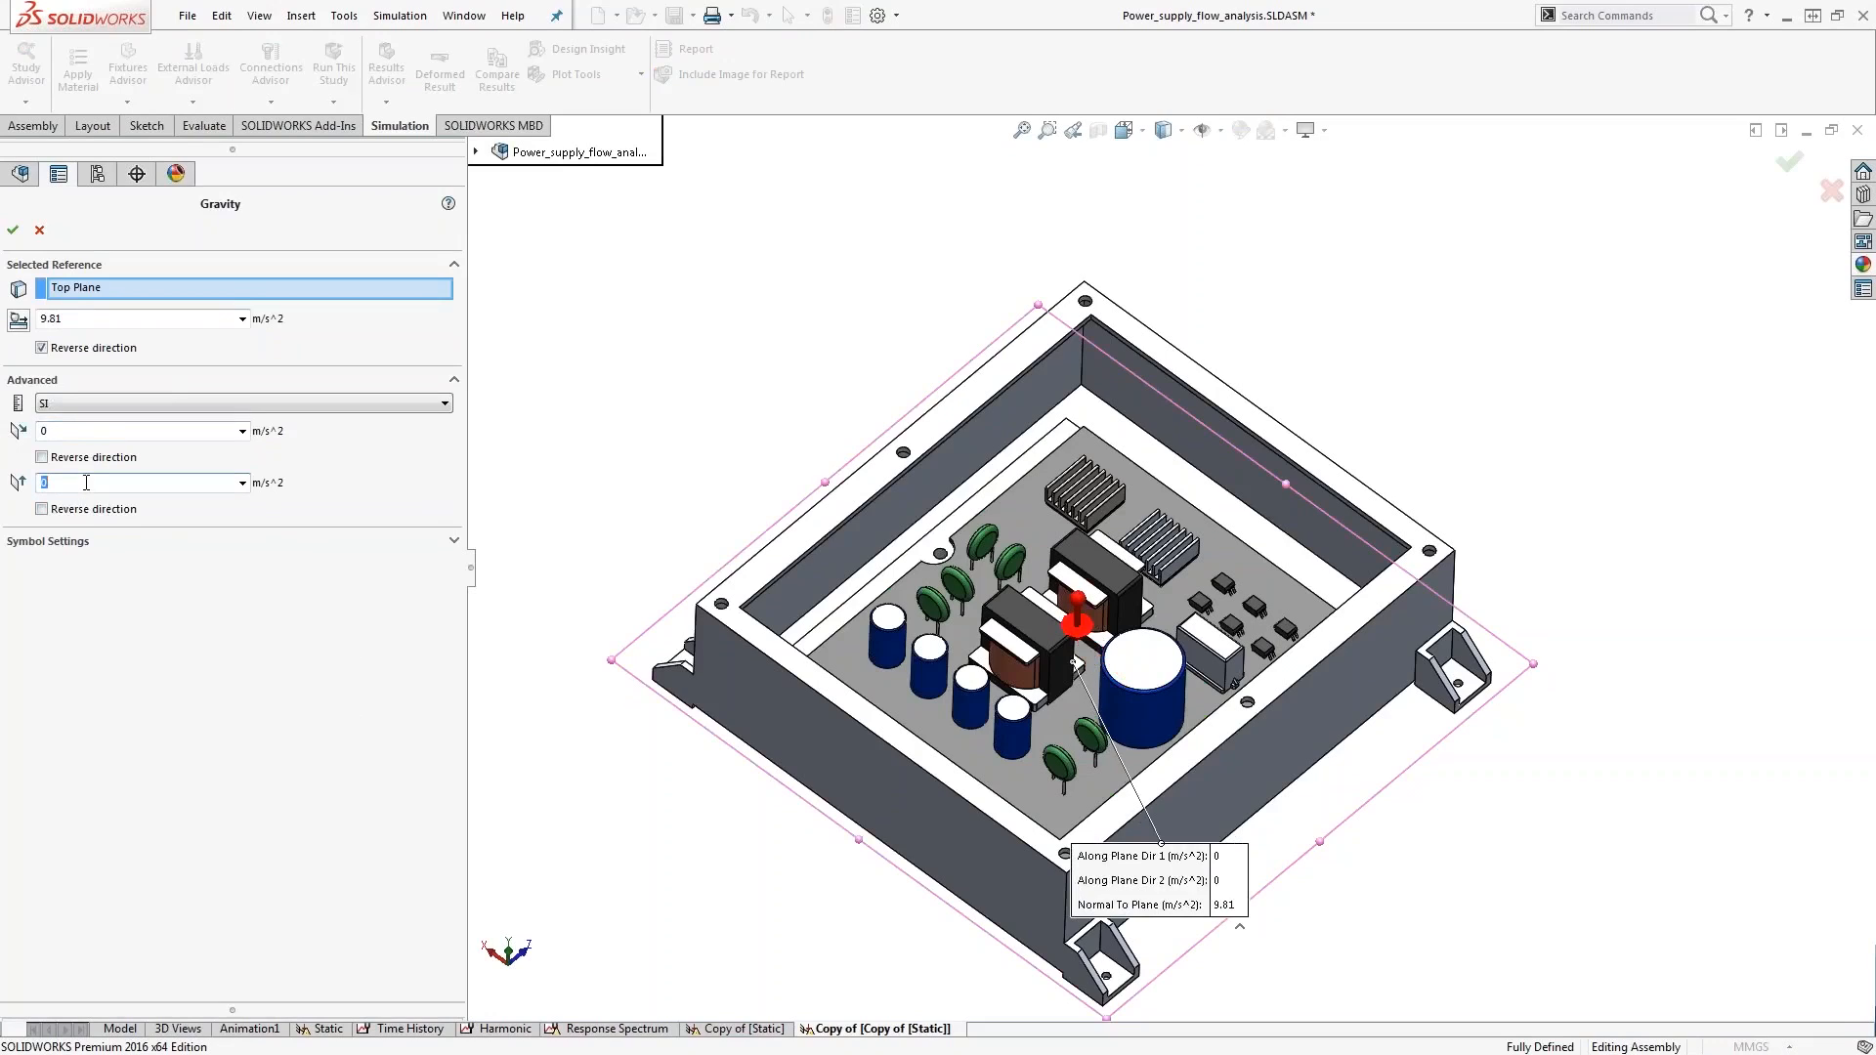
type("20*9.81")
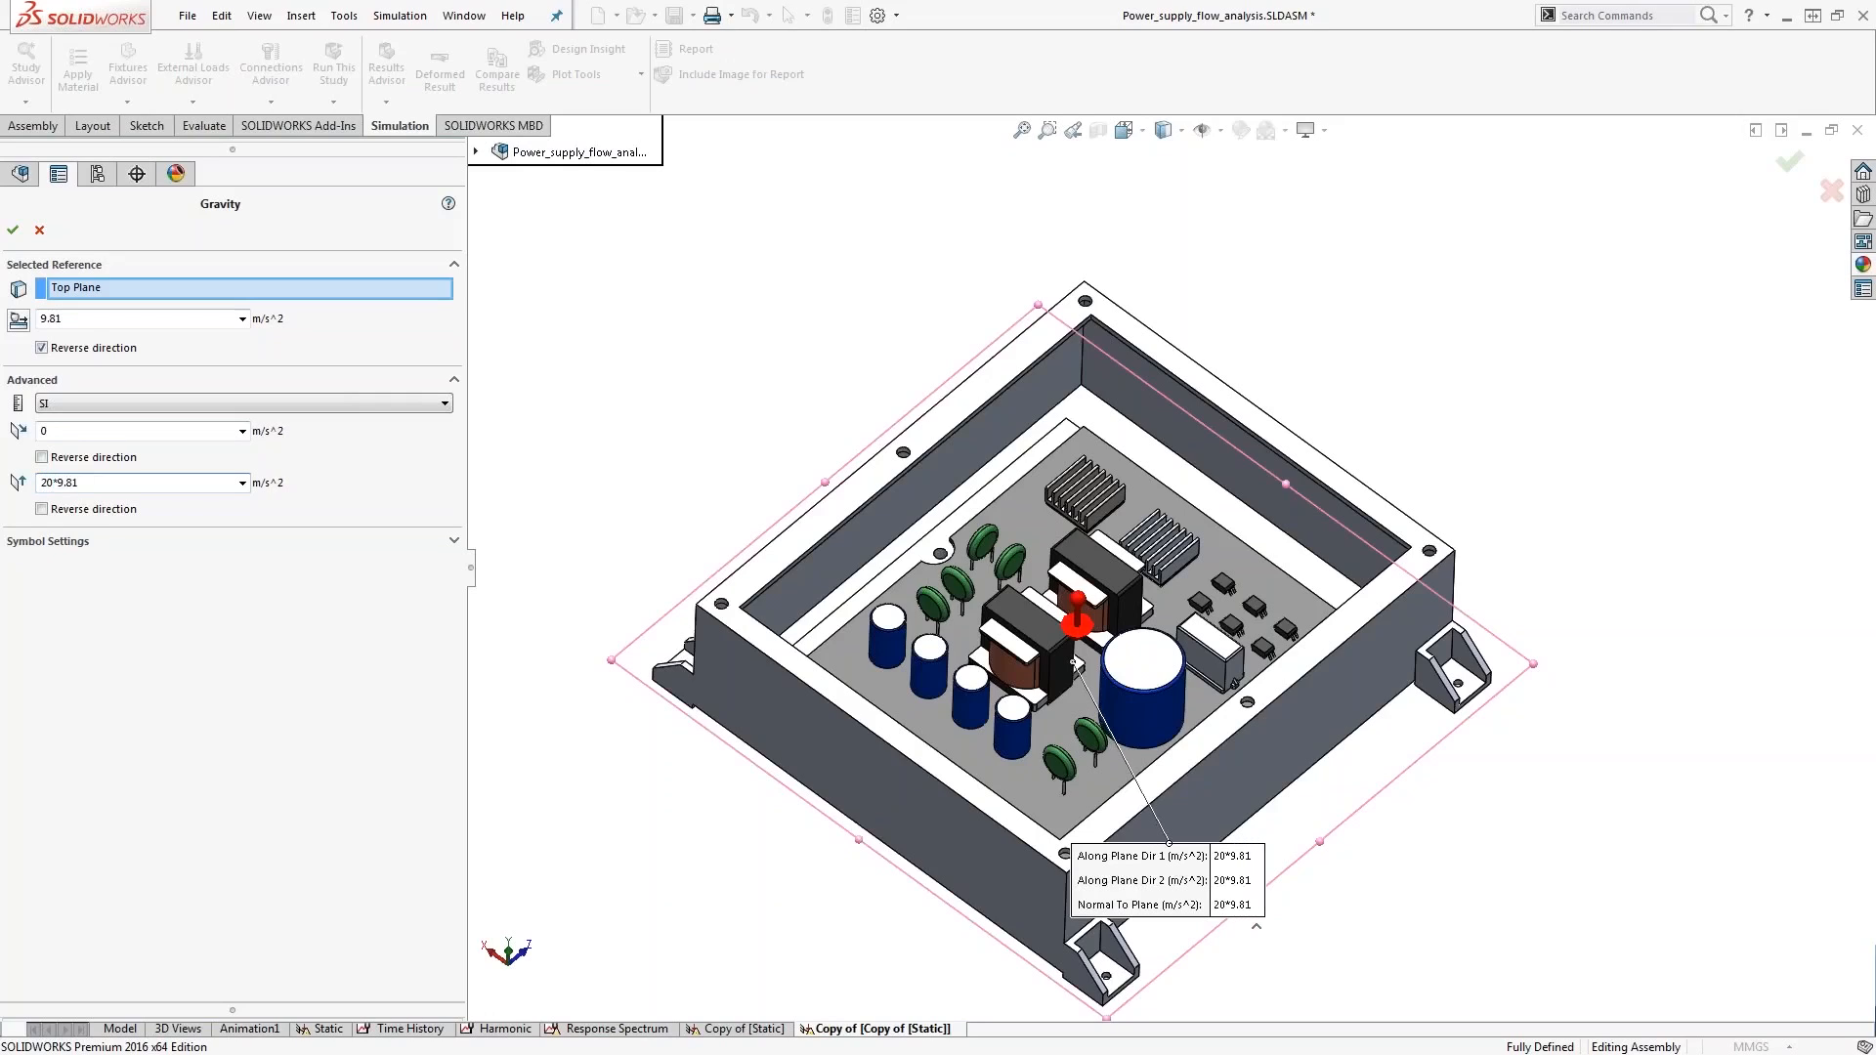
left_click(99, 675)
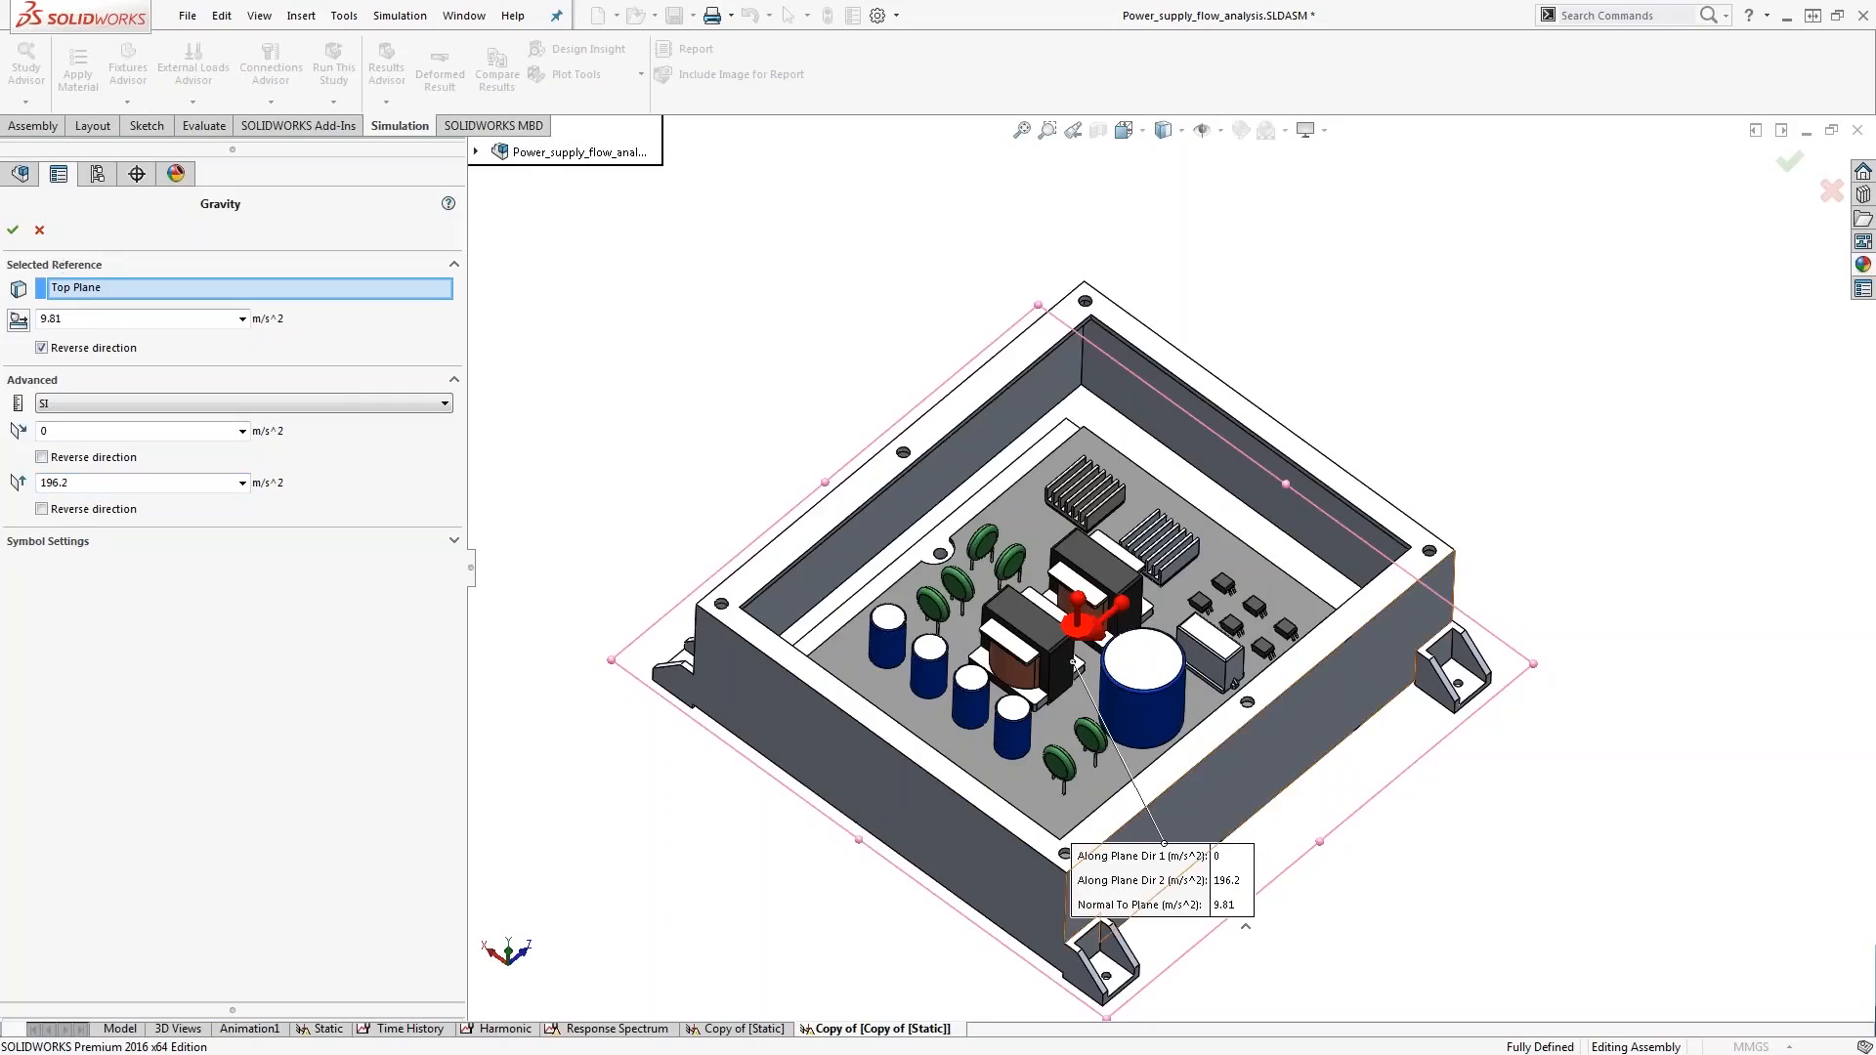
left_click(38, 232)
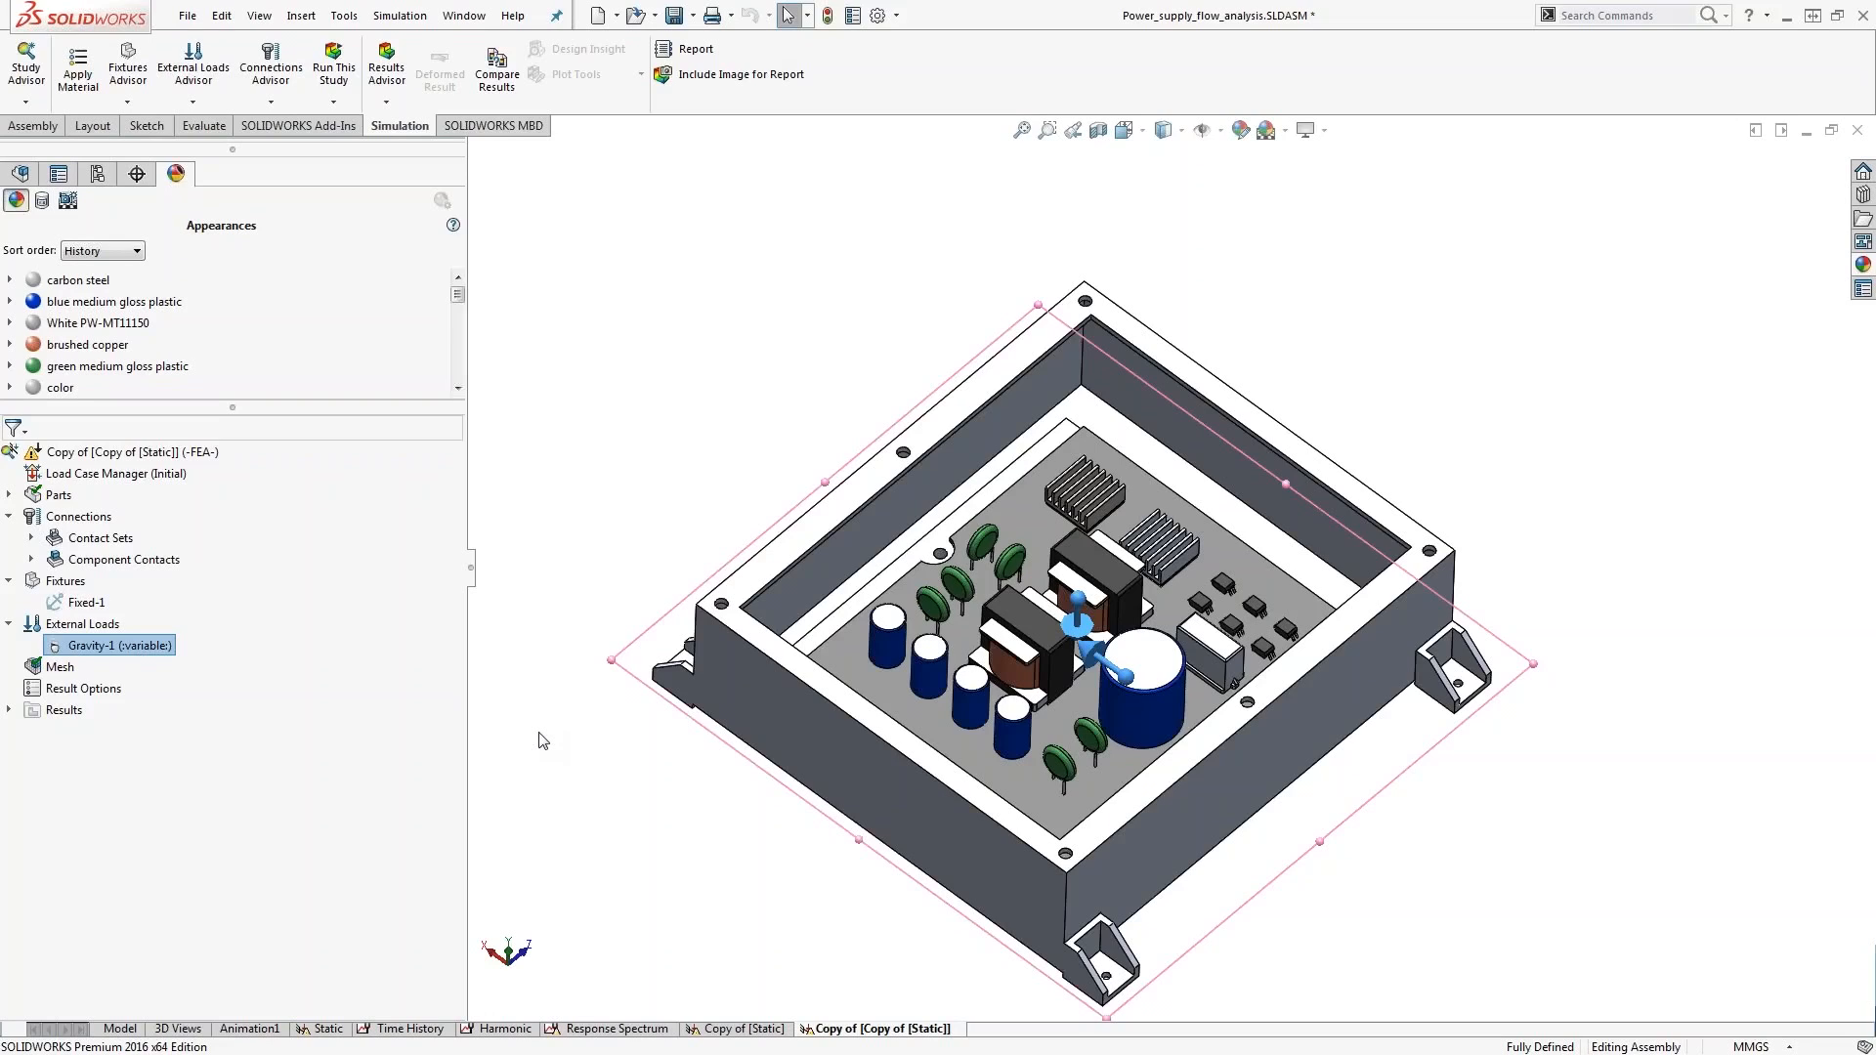
left_click(490, 480)
Switch to the original Static study and display its von Mises stress plot
left_click(328, 1026)
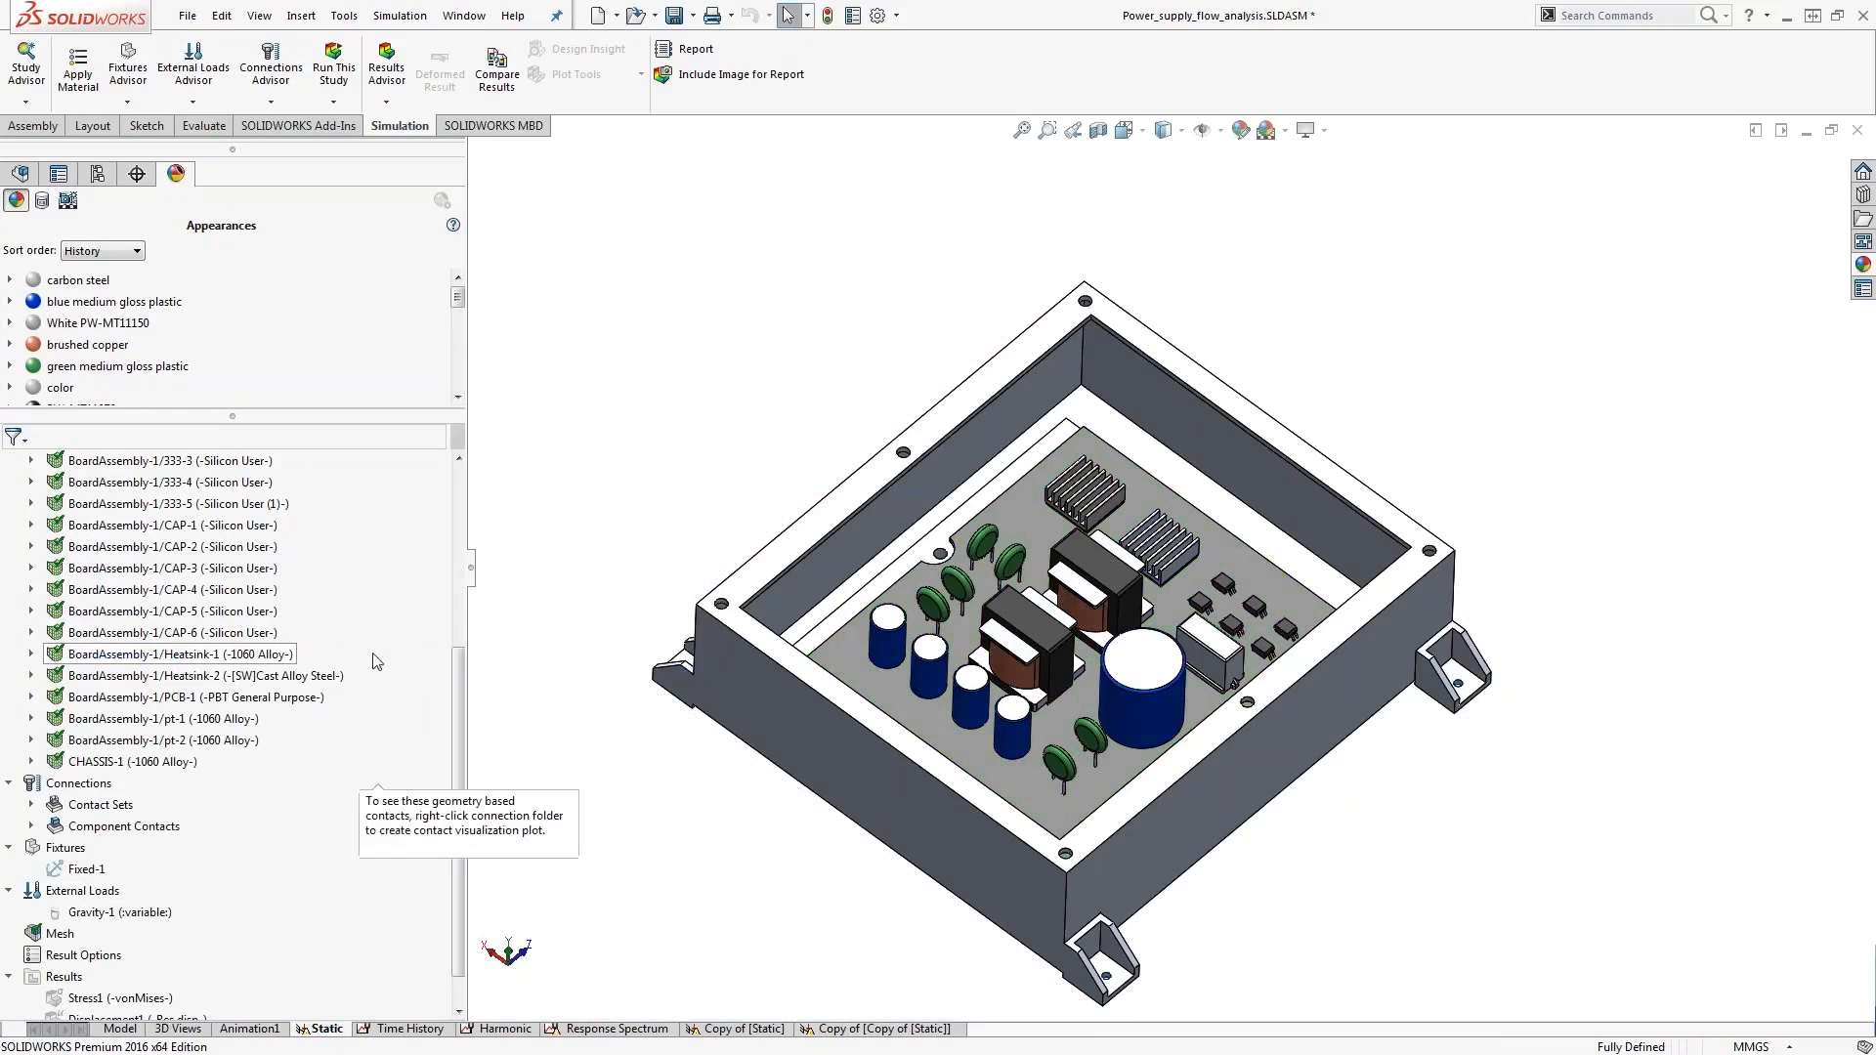
scroll(235, 811, "down", 1)
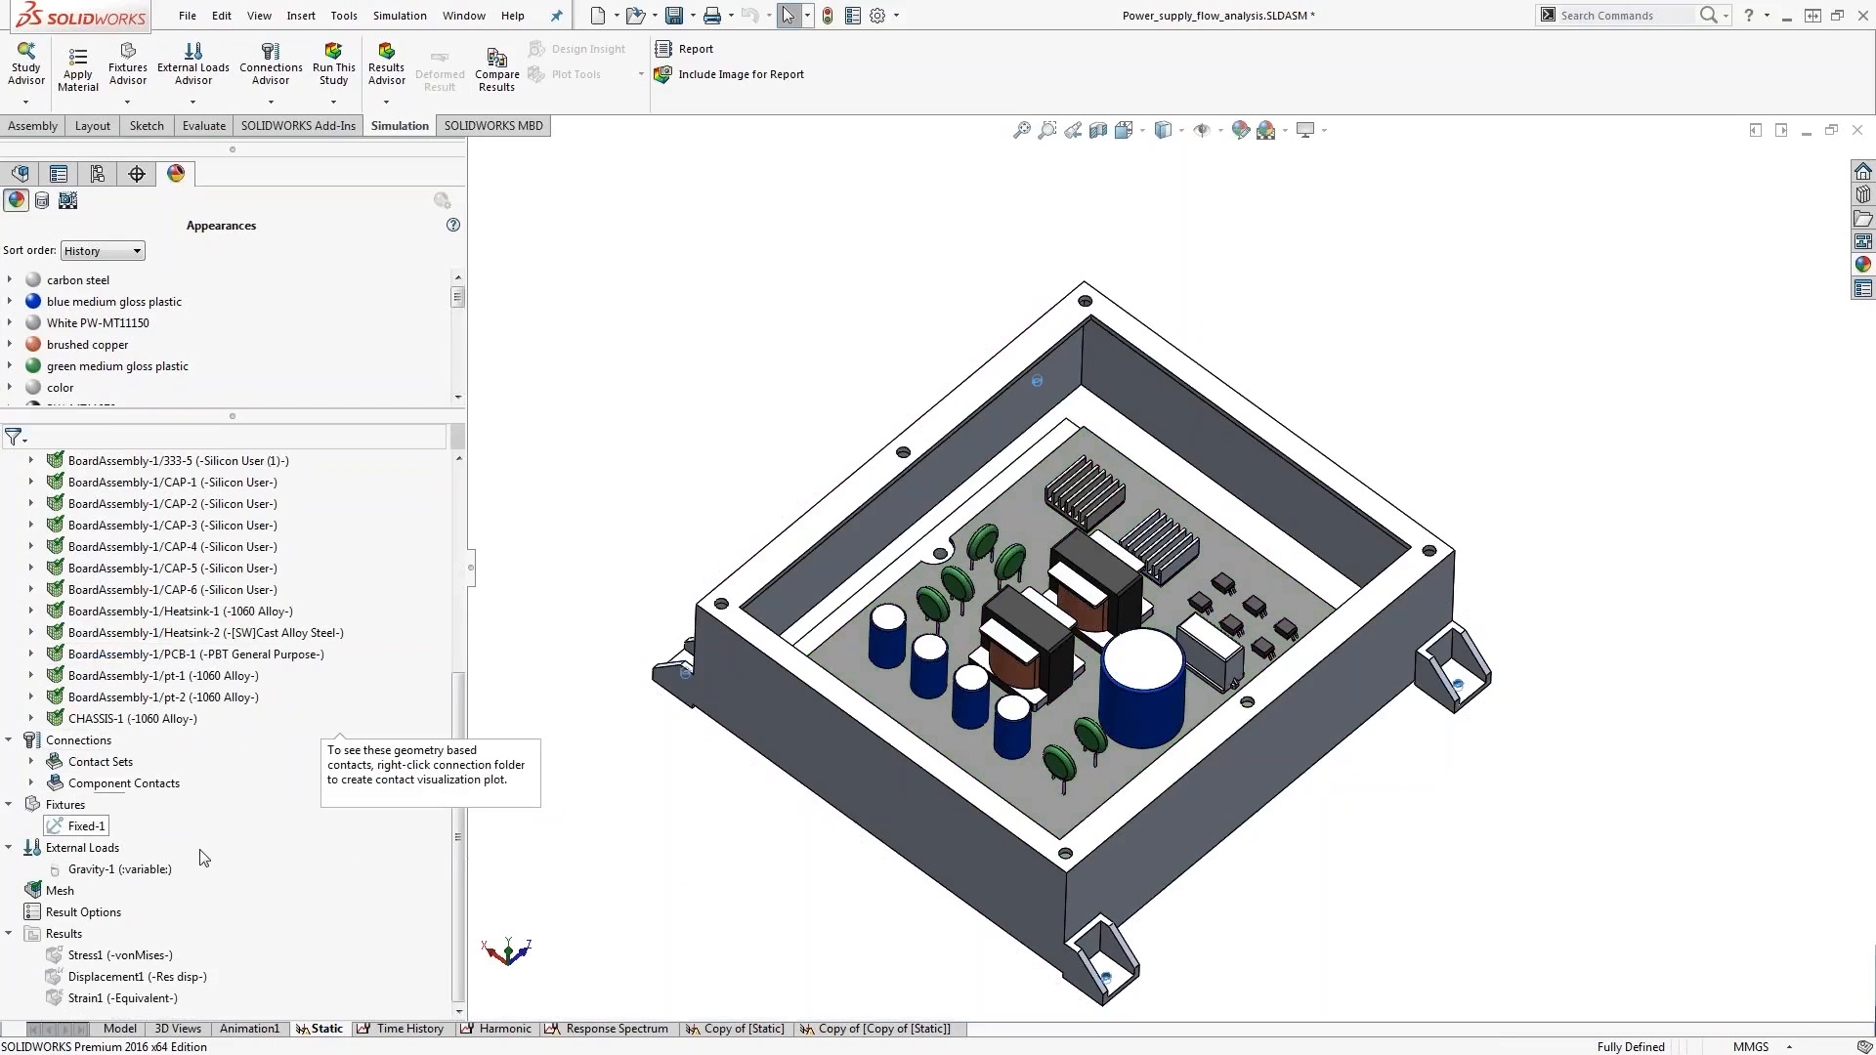
left_click(95, 956)
double_click(97, 957)
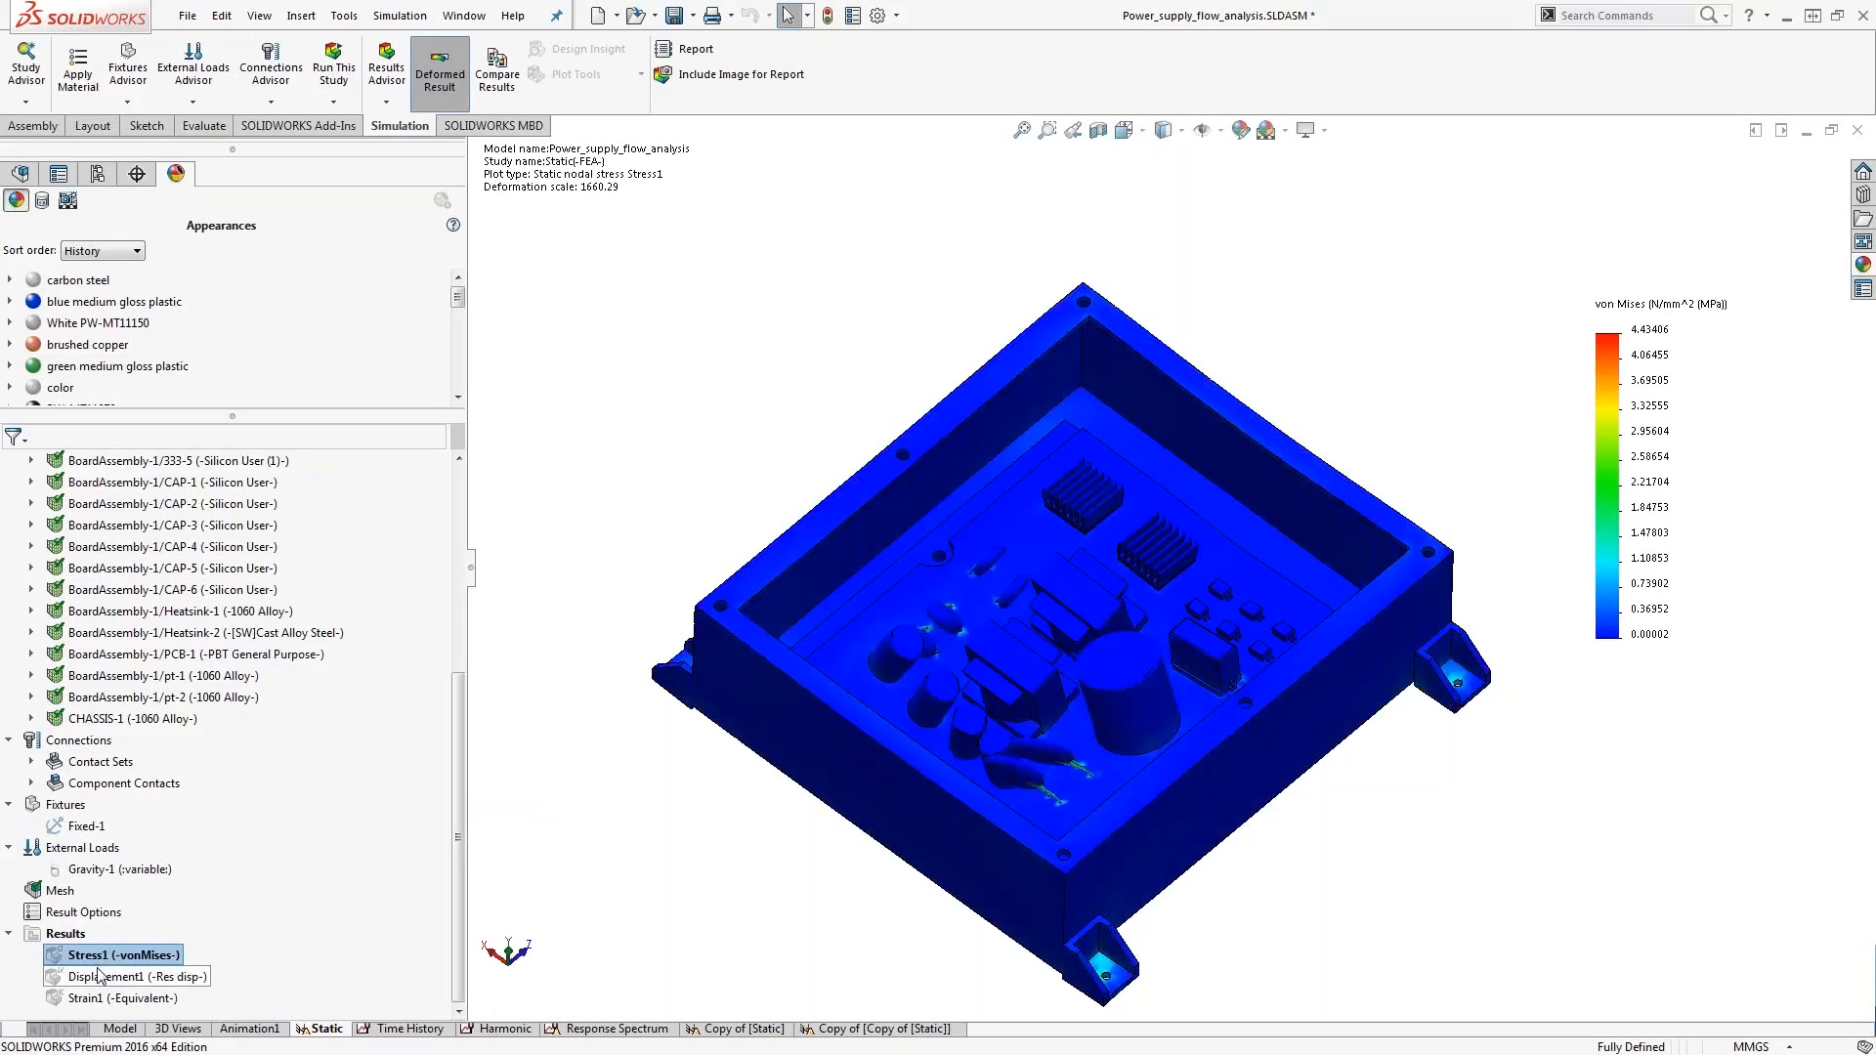
Set the stress legend's maximum to 4.4 MPa, turn on the maximum-value annotation and examine the location of peak stress
left_click(1652, 329)
left_click(1810, 319)
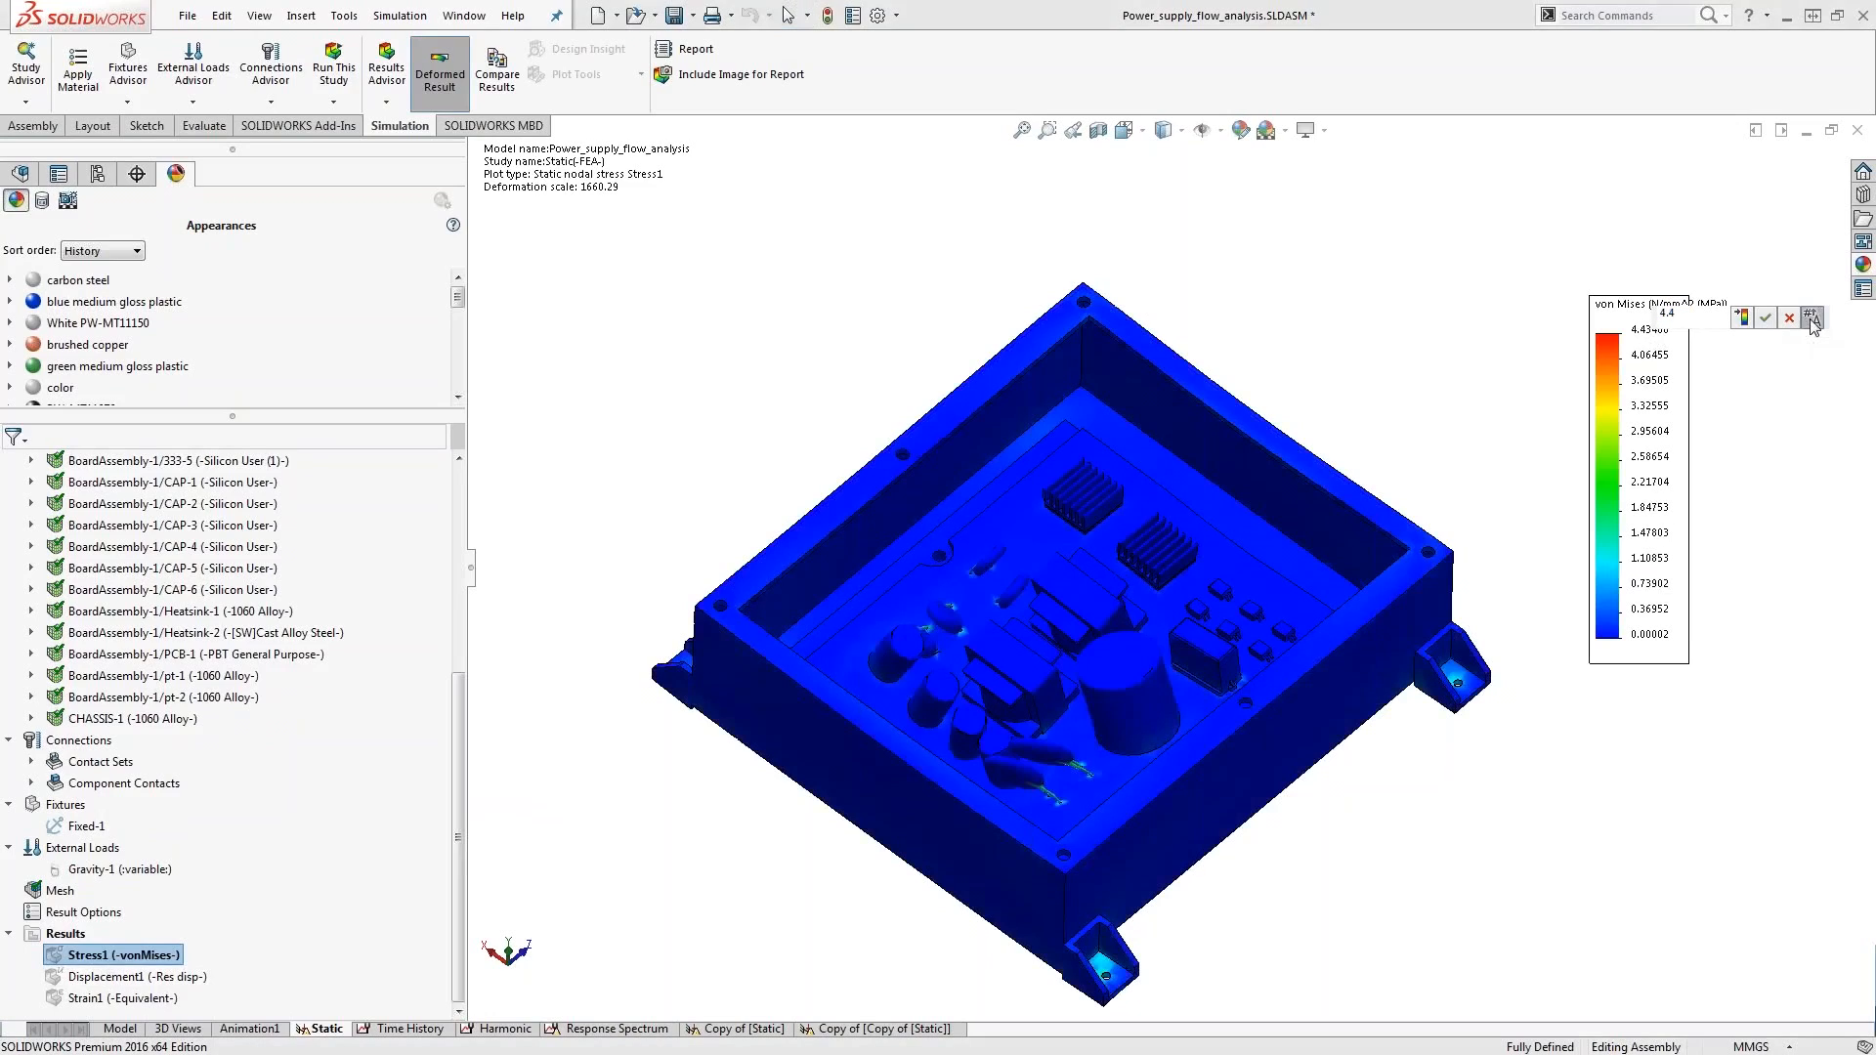
left_click(1764, 317)
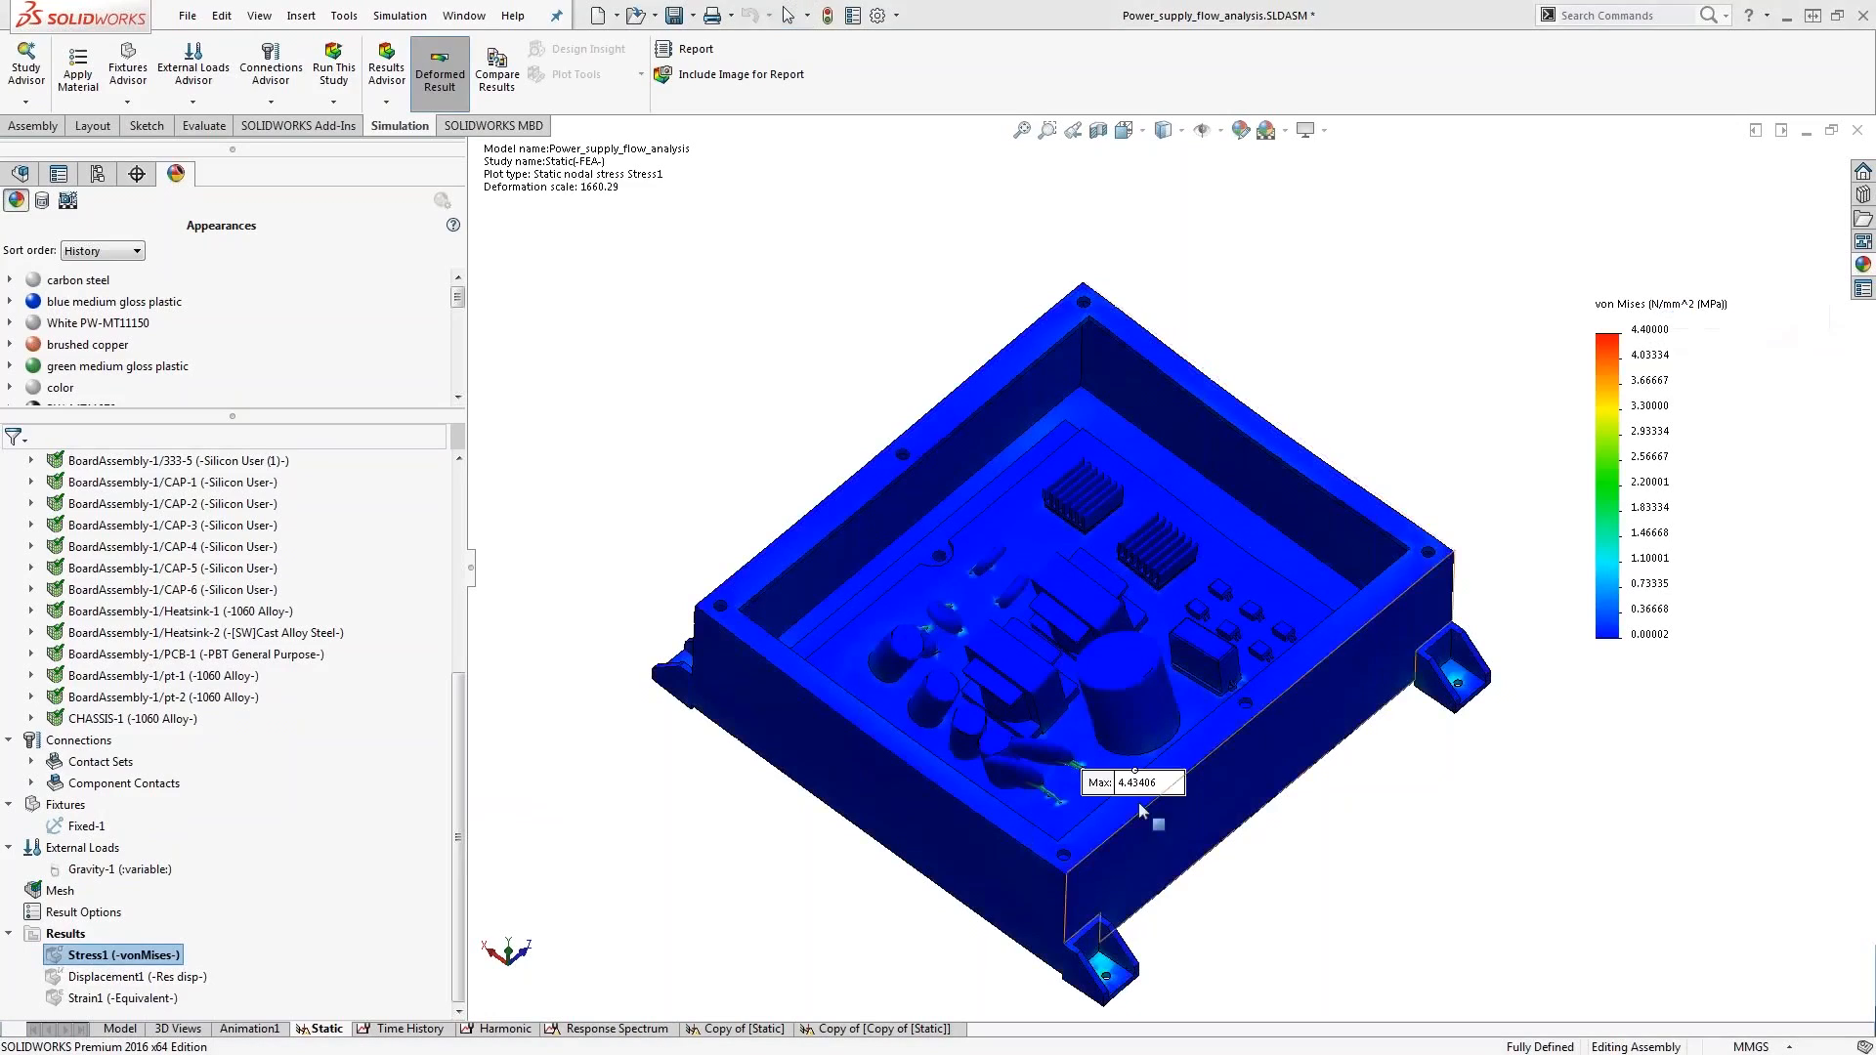
scroll(1140, 810, "down", 3)
scroll(1127, 708, "down", 5)
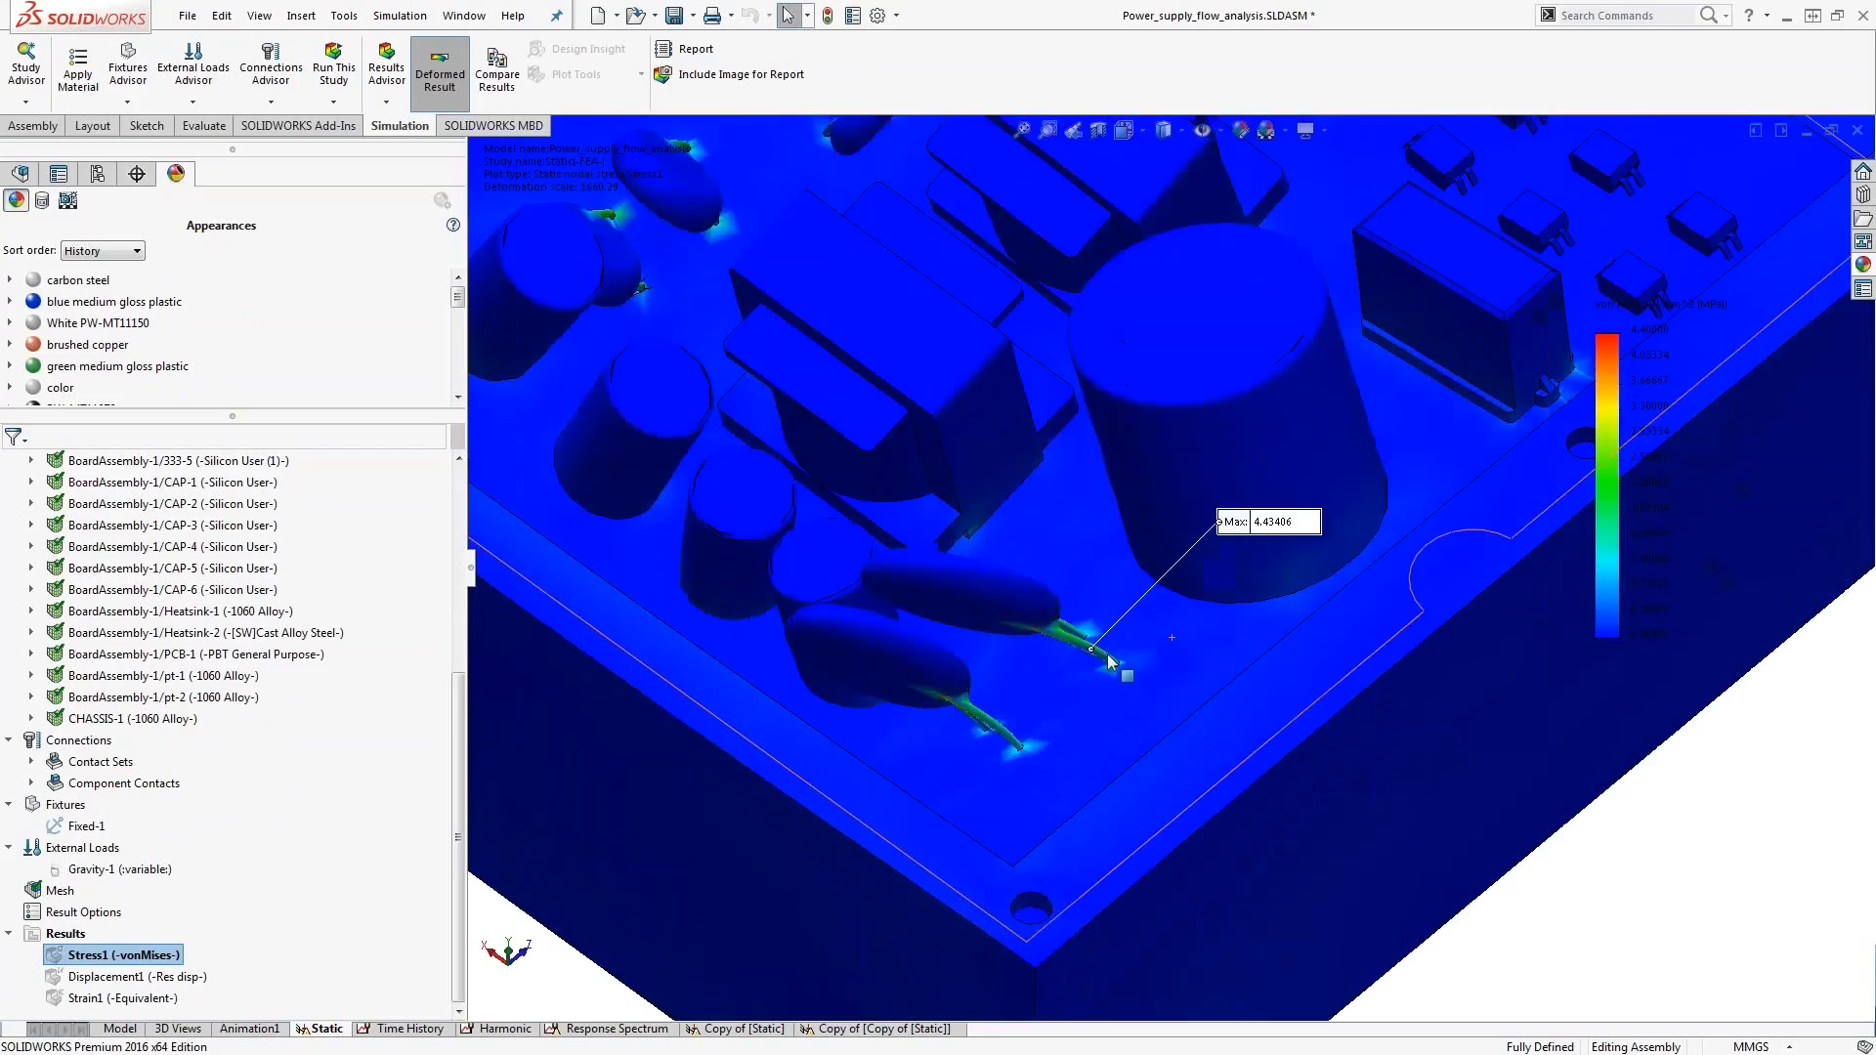
scroll(1130, 630, "up", 10)
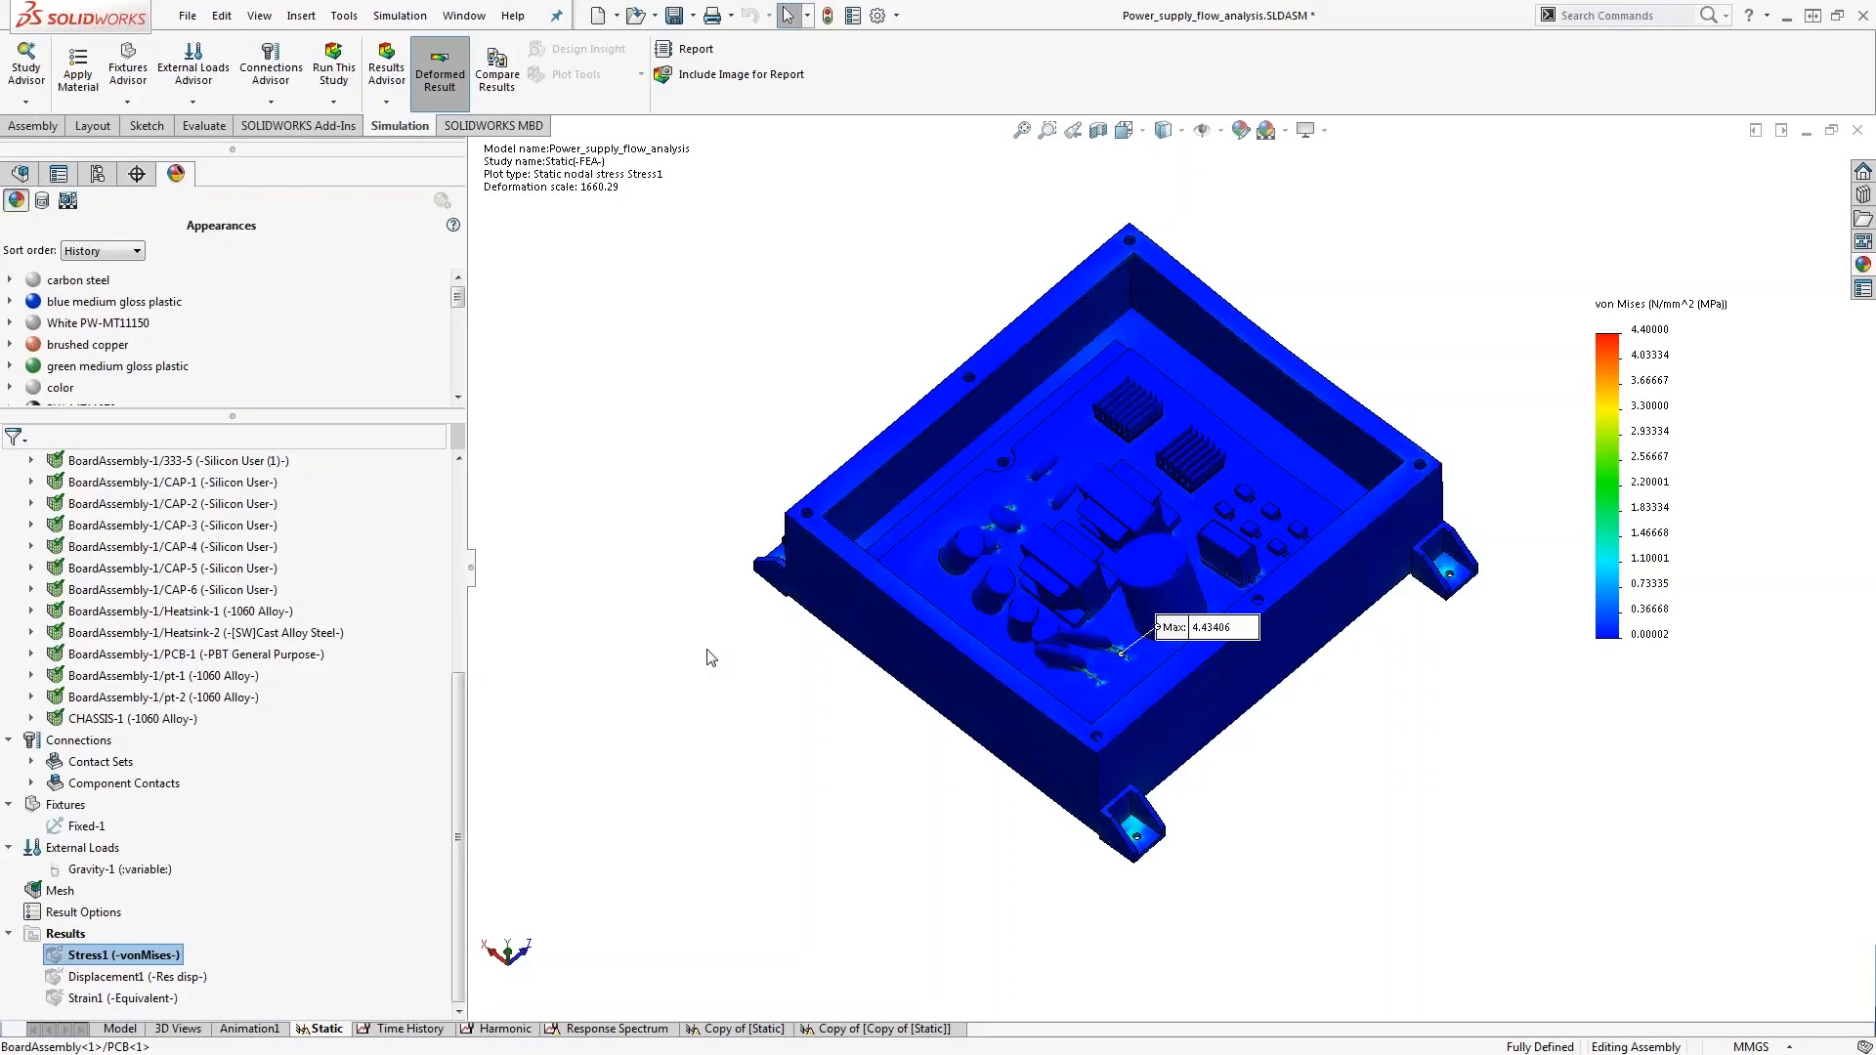
Check the material properties of the CHASSIS-1 part, including its yield strength, without applying changes
right_click(135, 723)
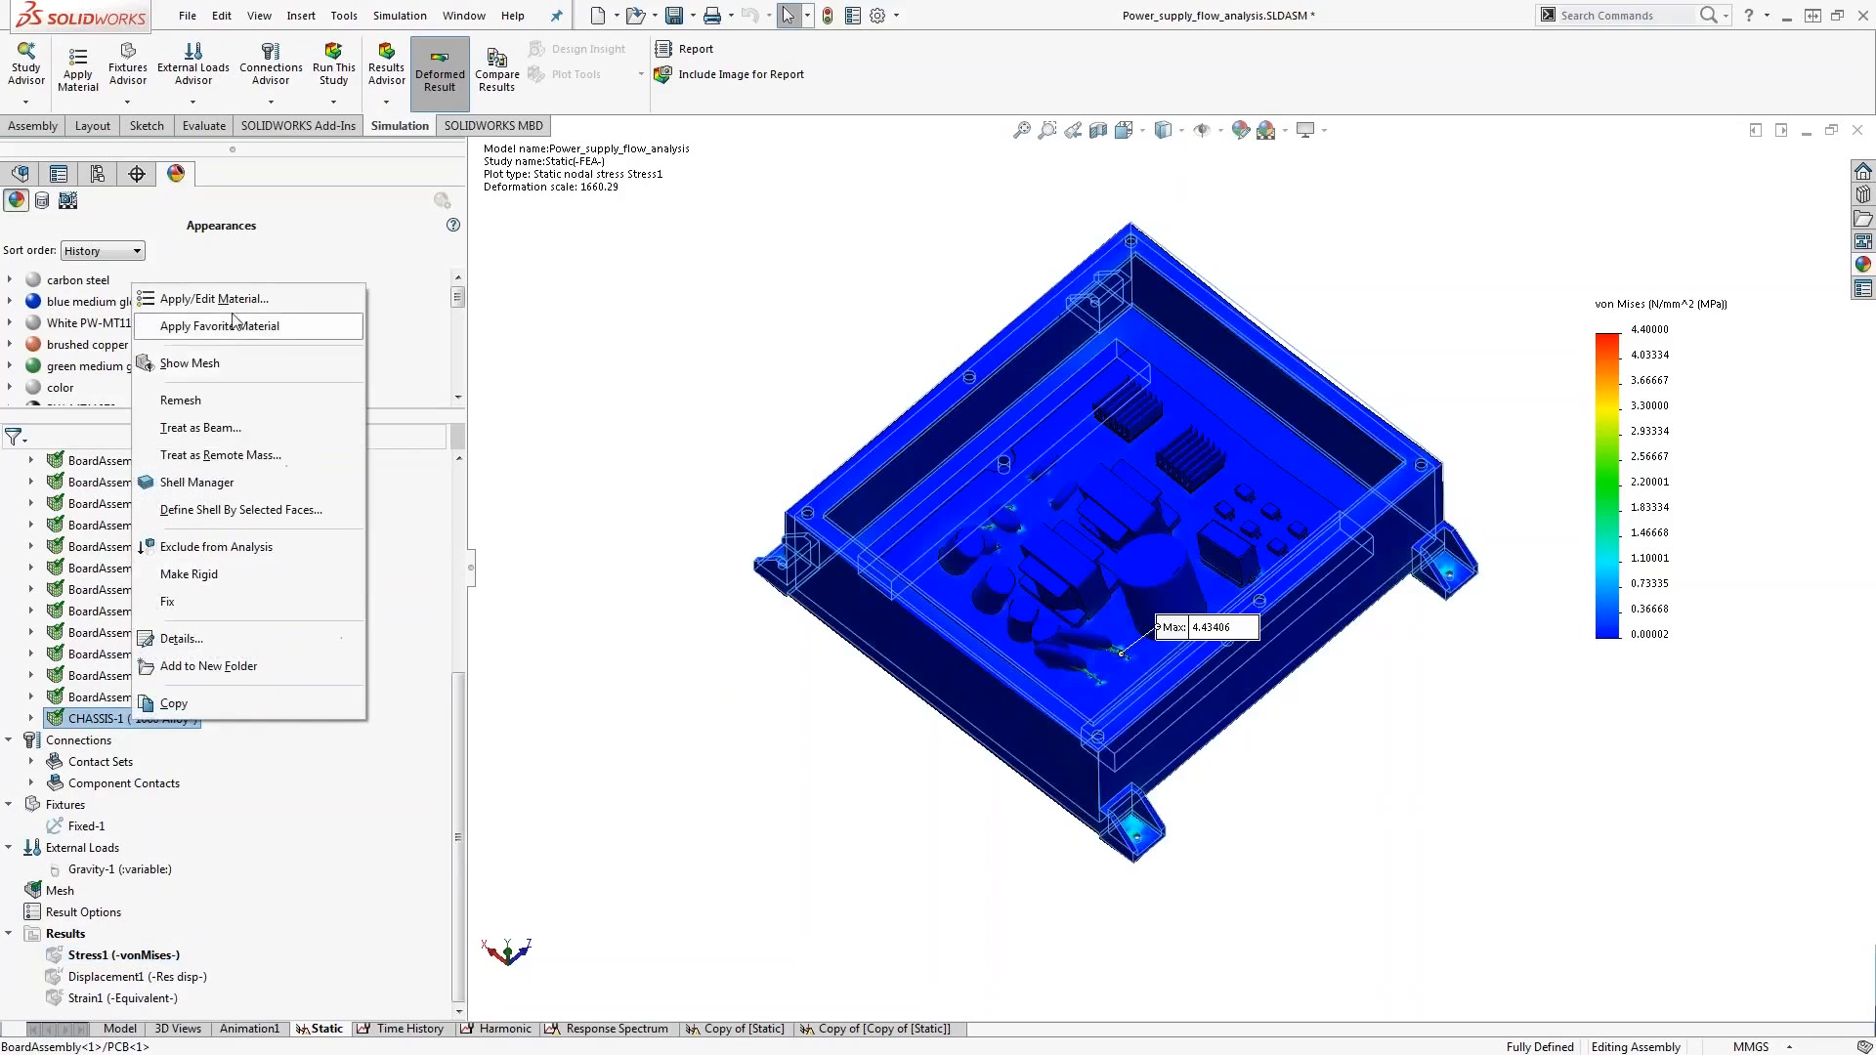
left_click(290, 297)
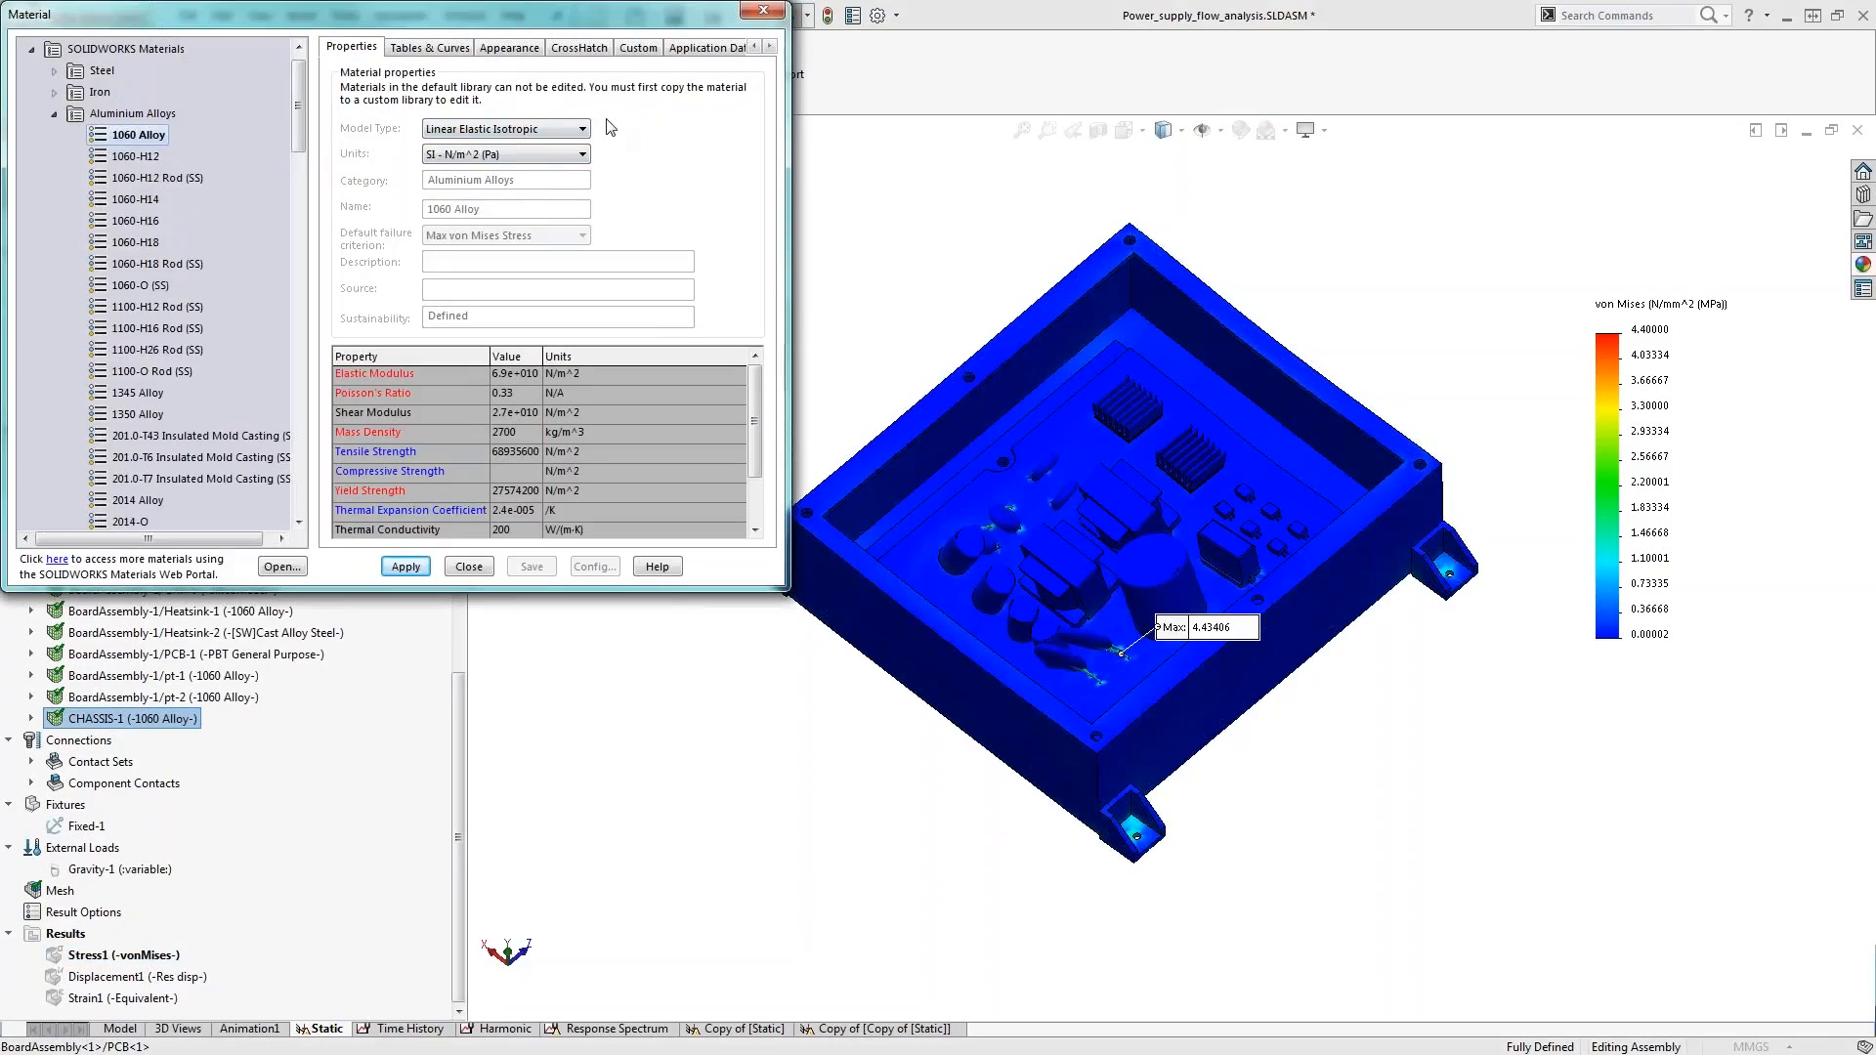
left_click(764, 11)
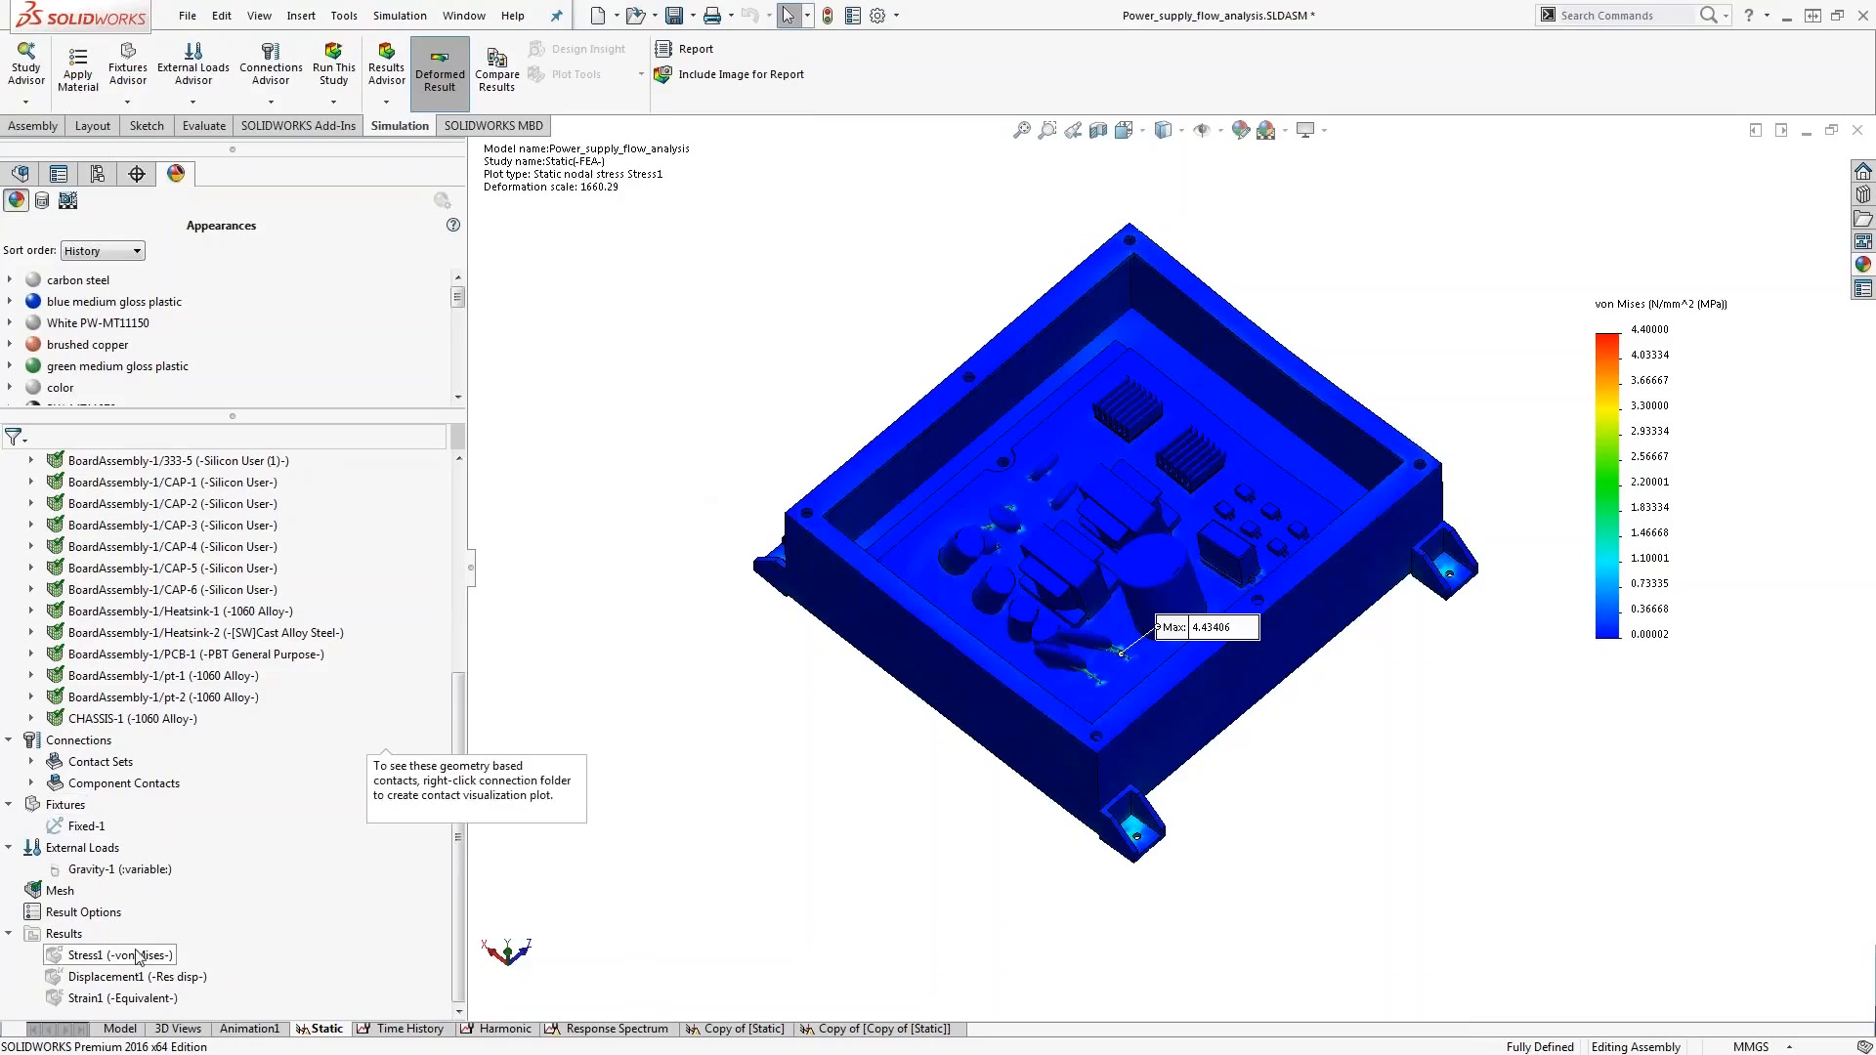
Display the Static study's resultant displacement plot and animate it to examine the chassis and board deformation
double_click(107, 976)
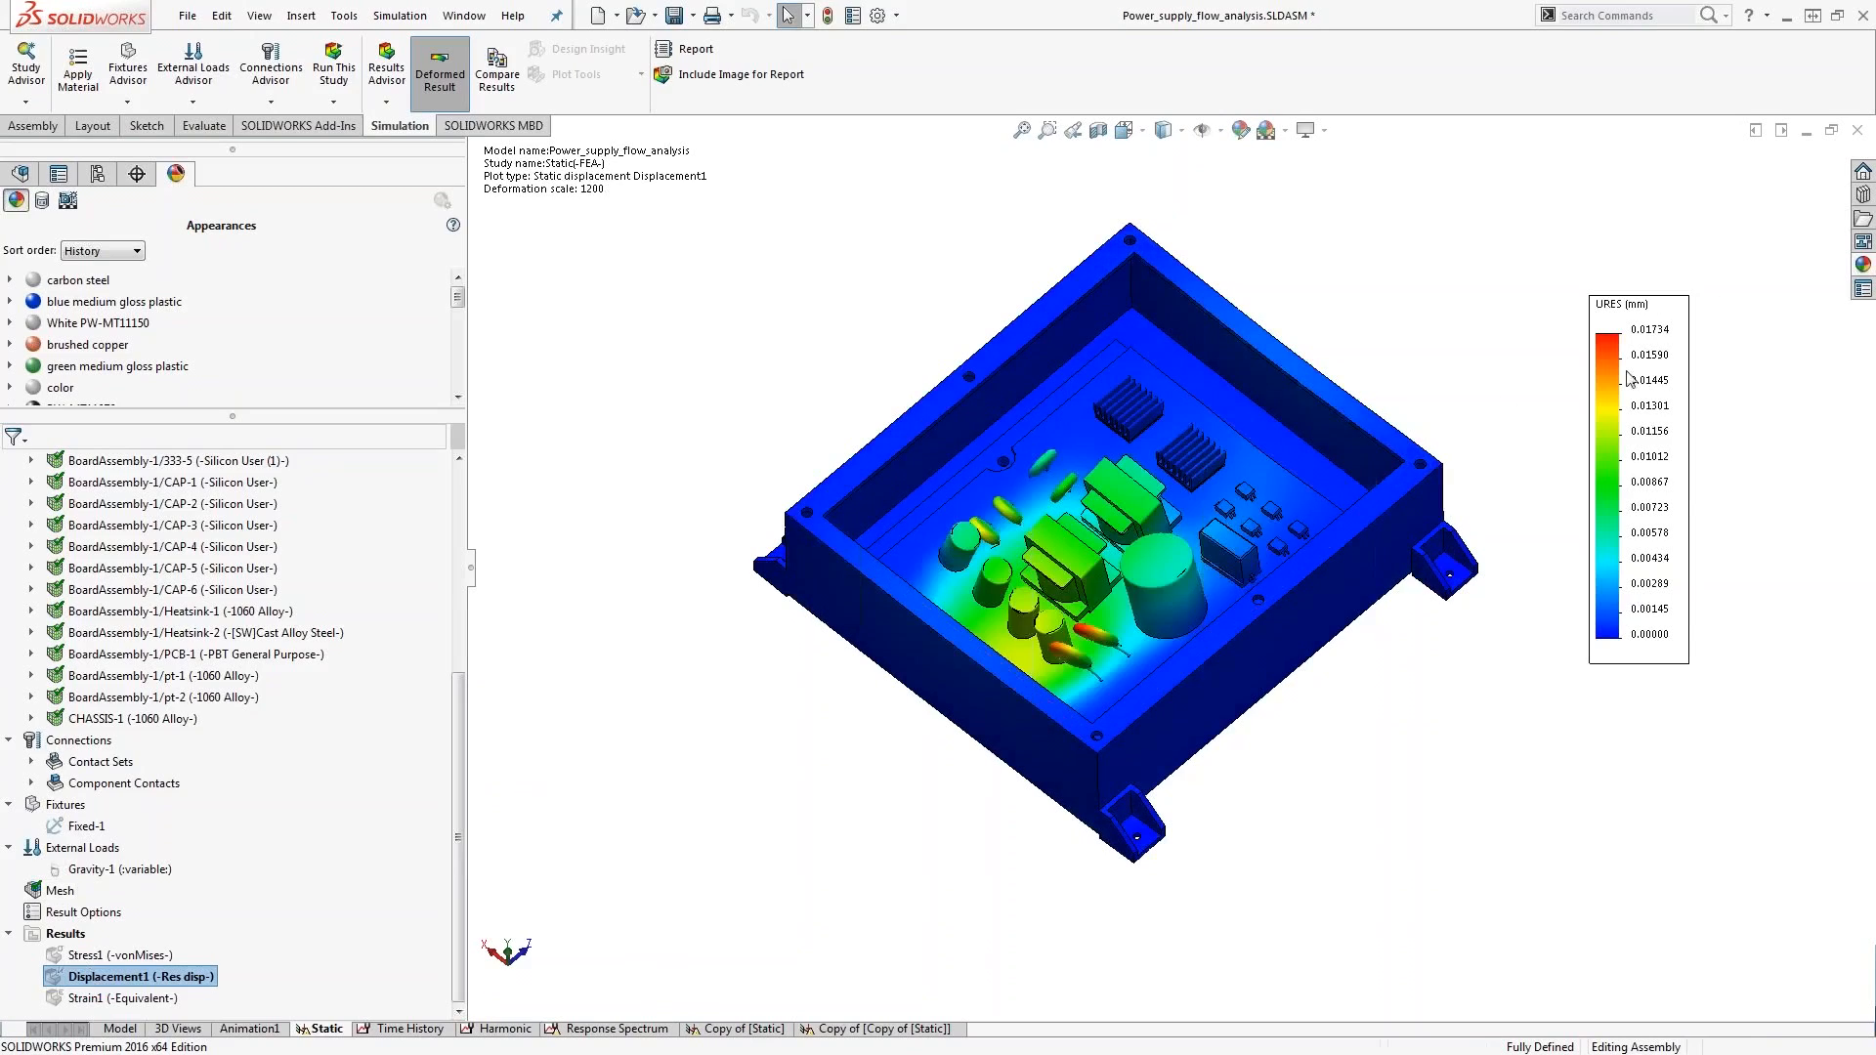
right_click(125, 983)
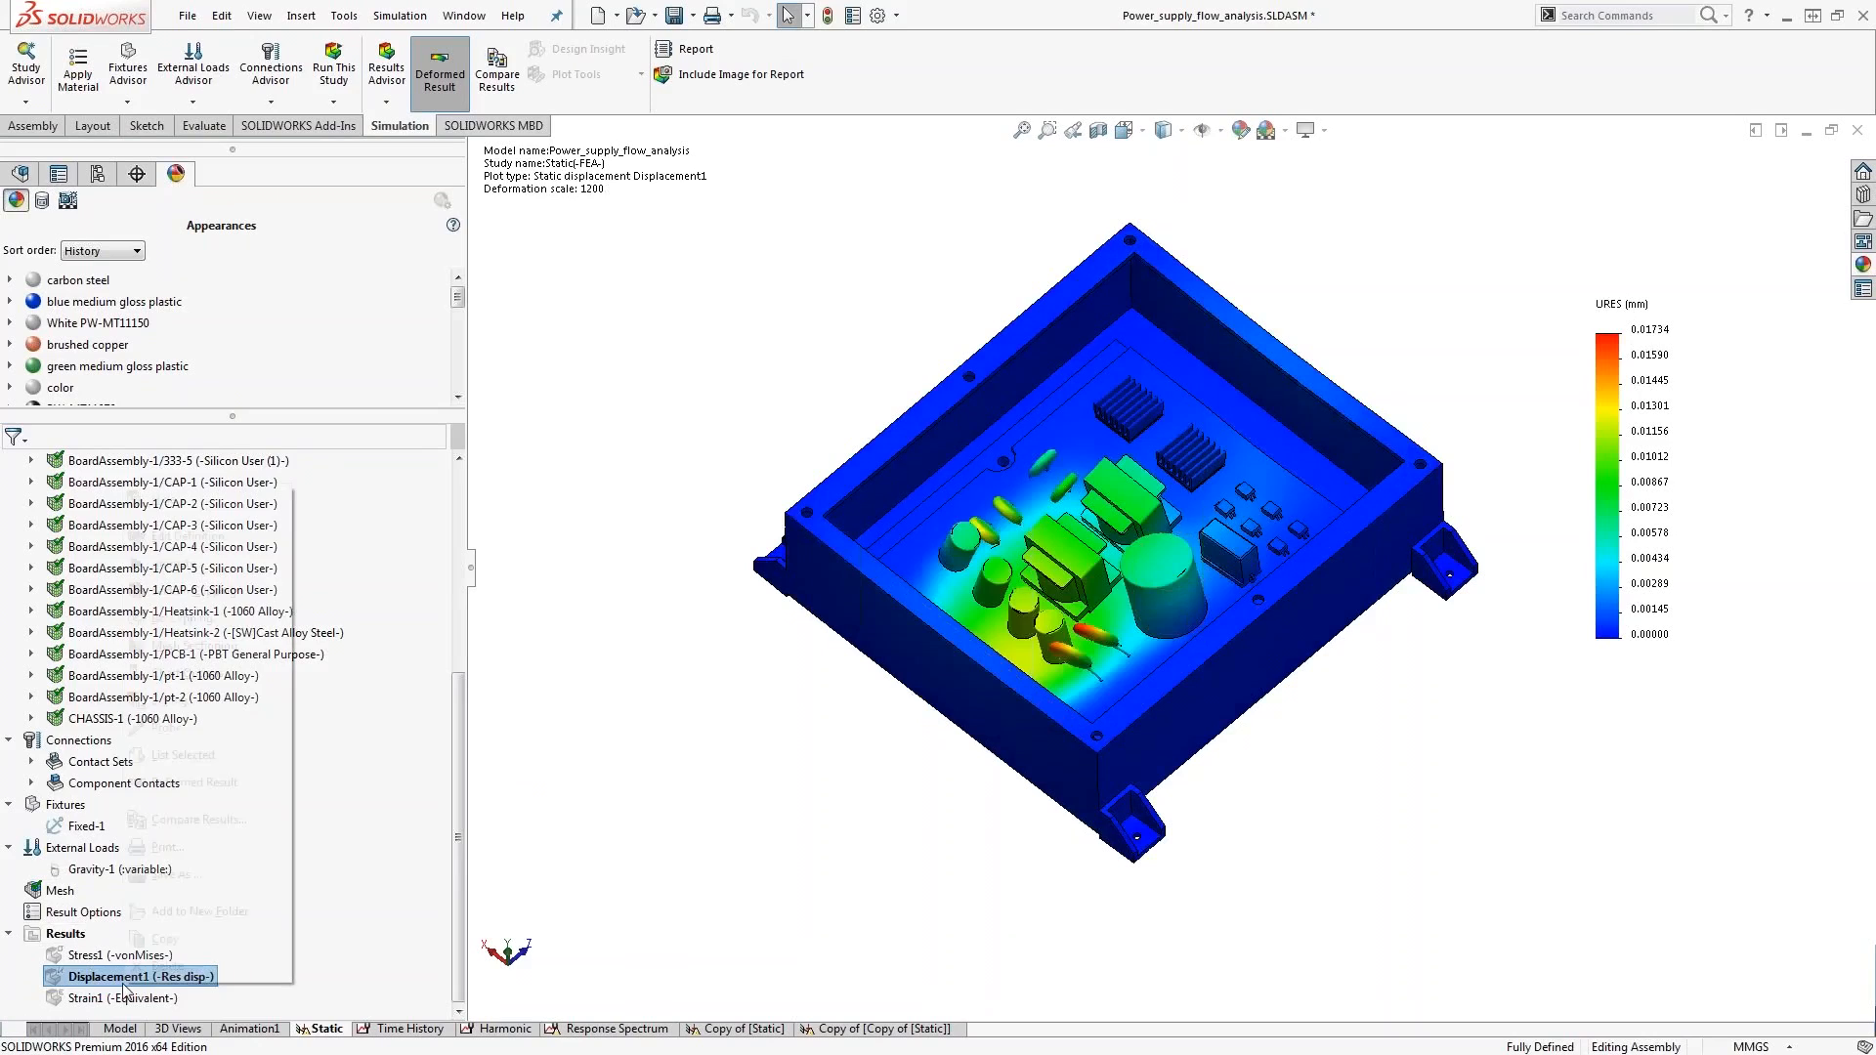
left_click(256, 553)
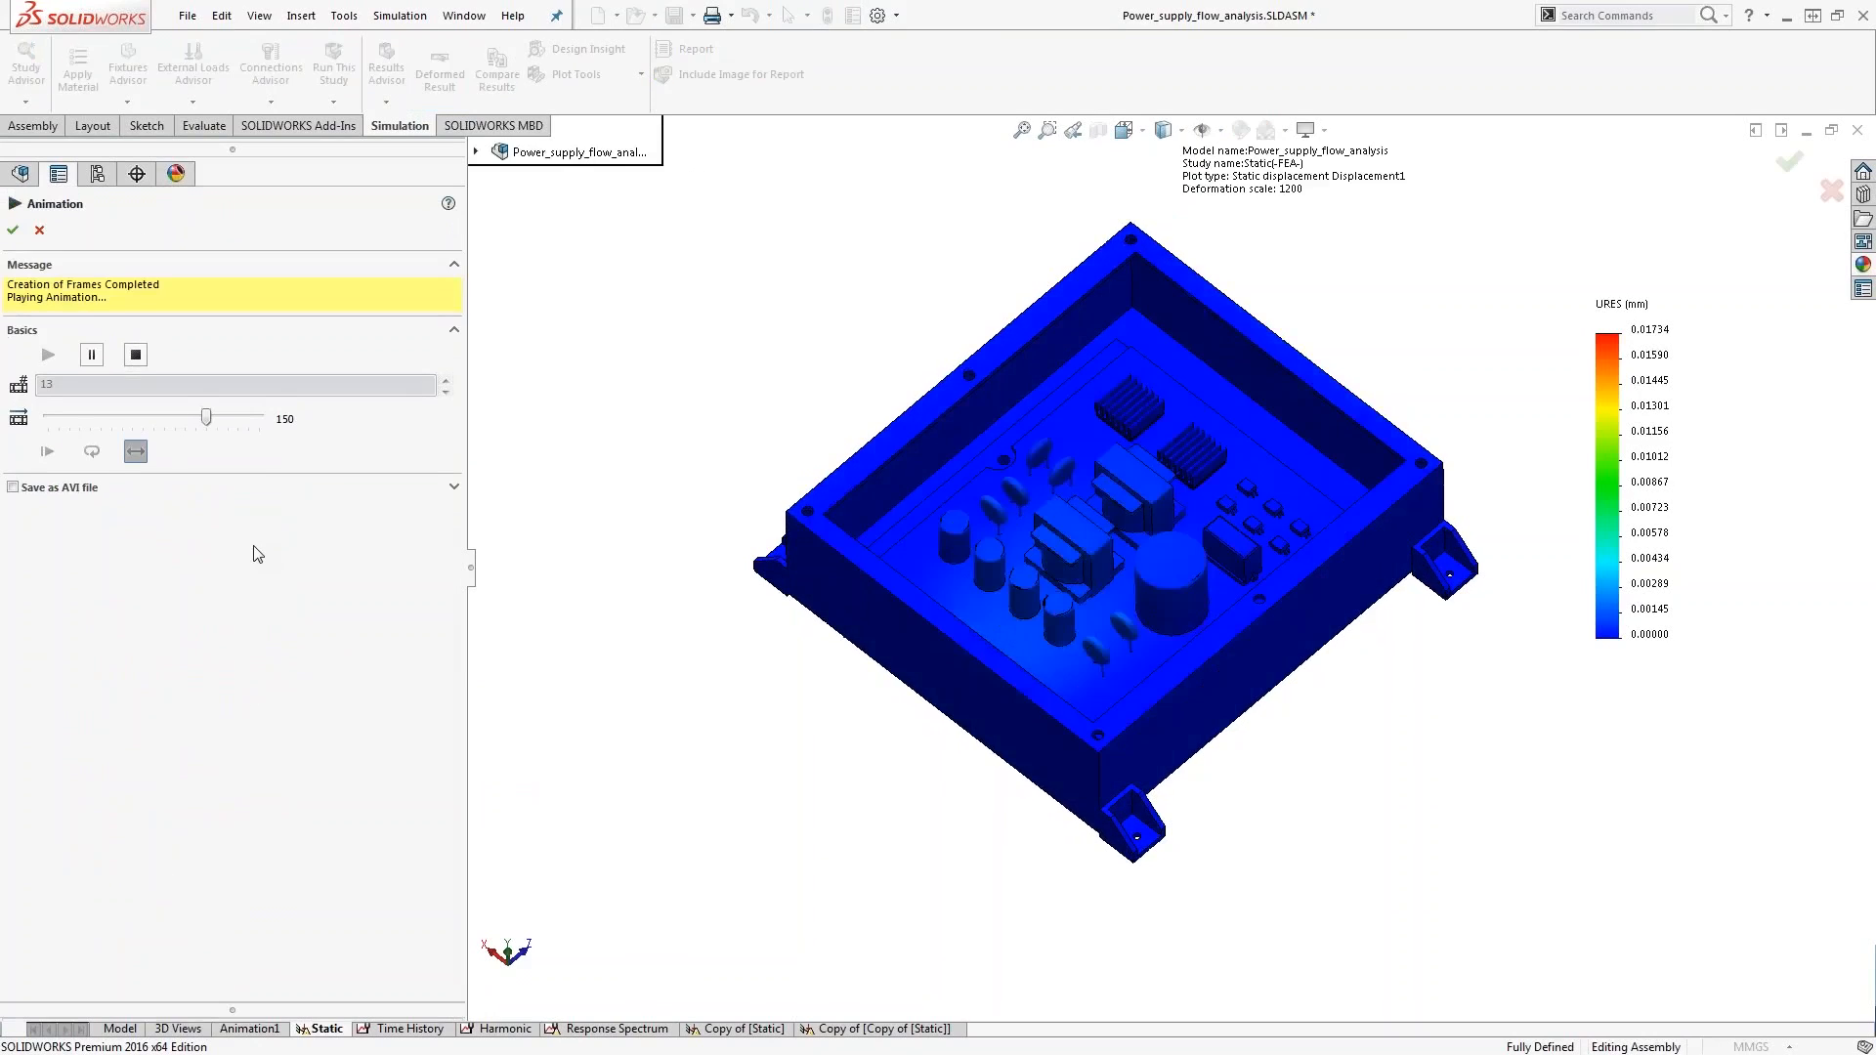
scroll(1149, 570, "down", 3)
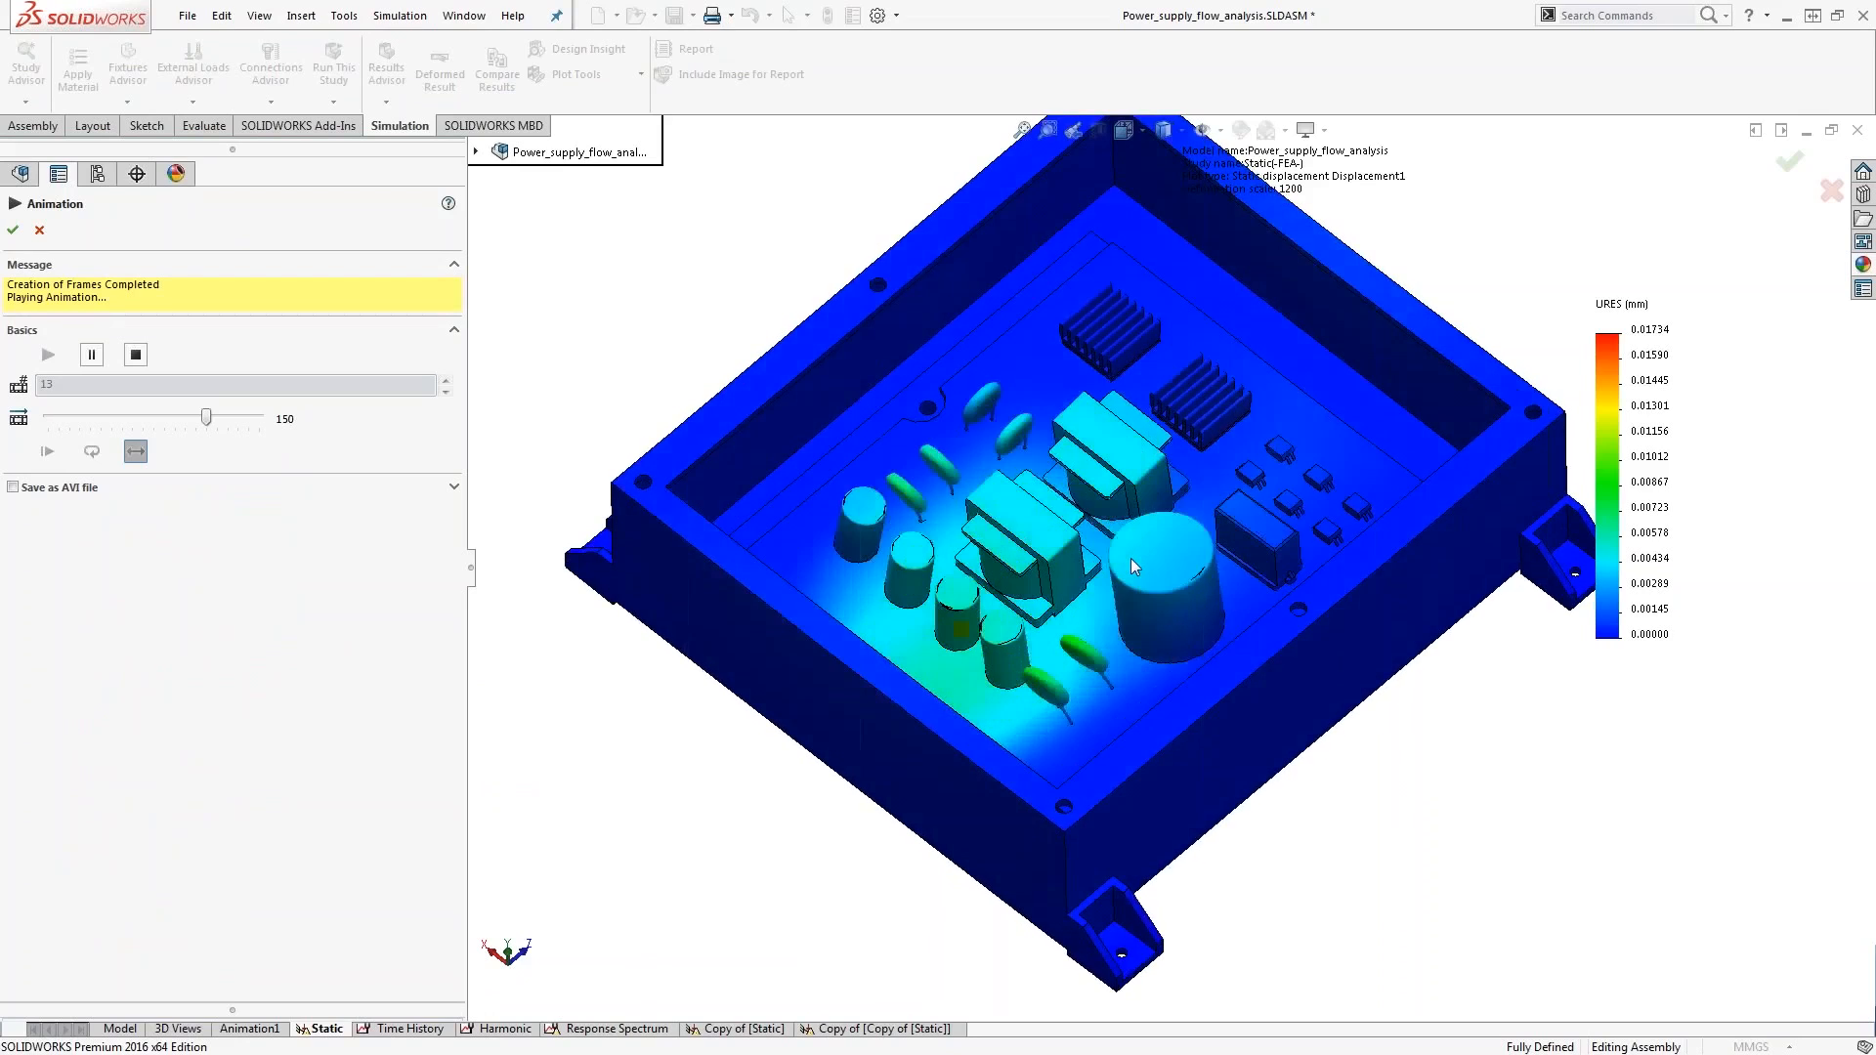
scroll(1130, 559, "up", 3)
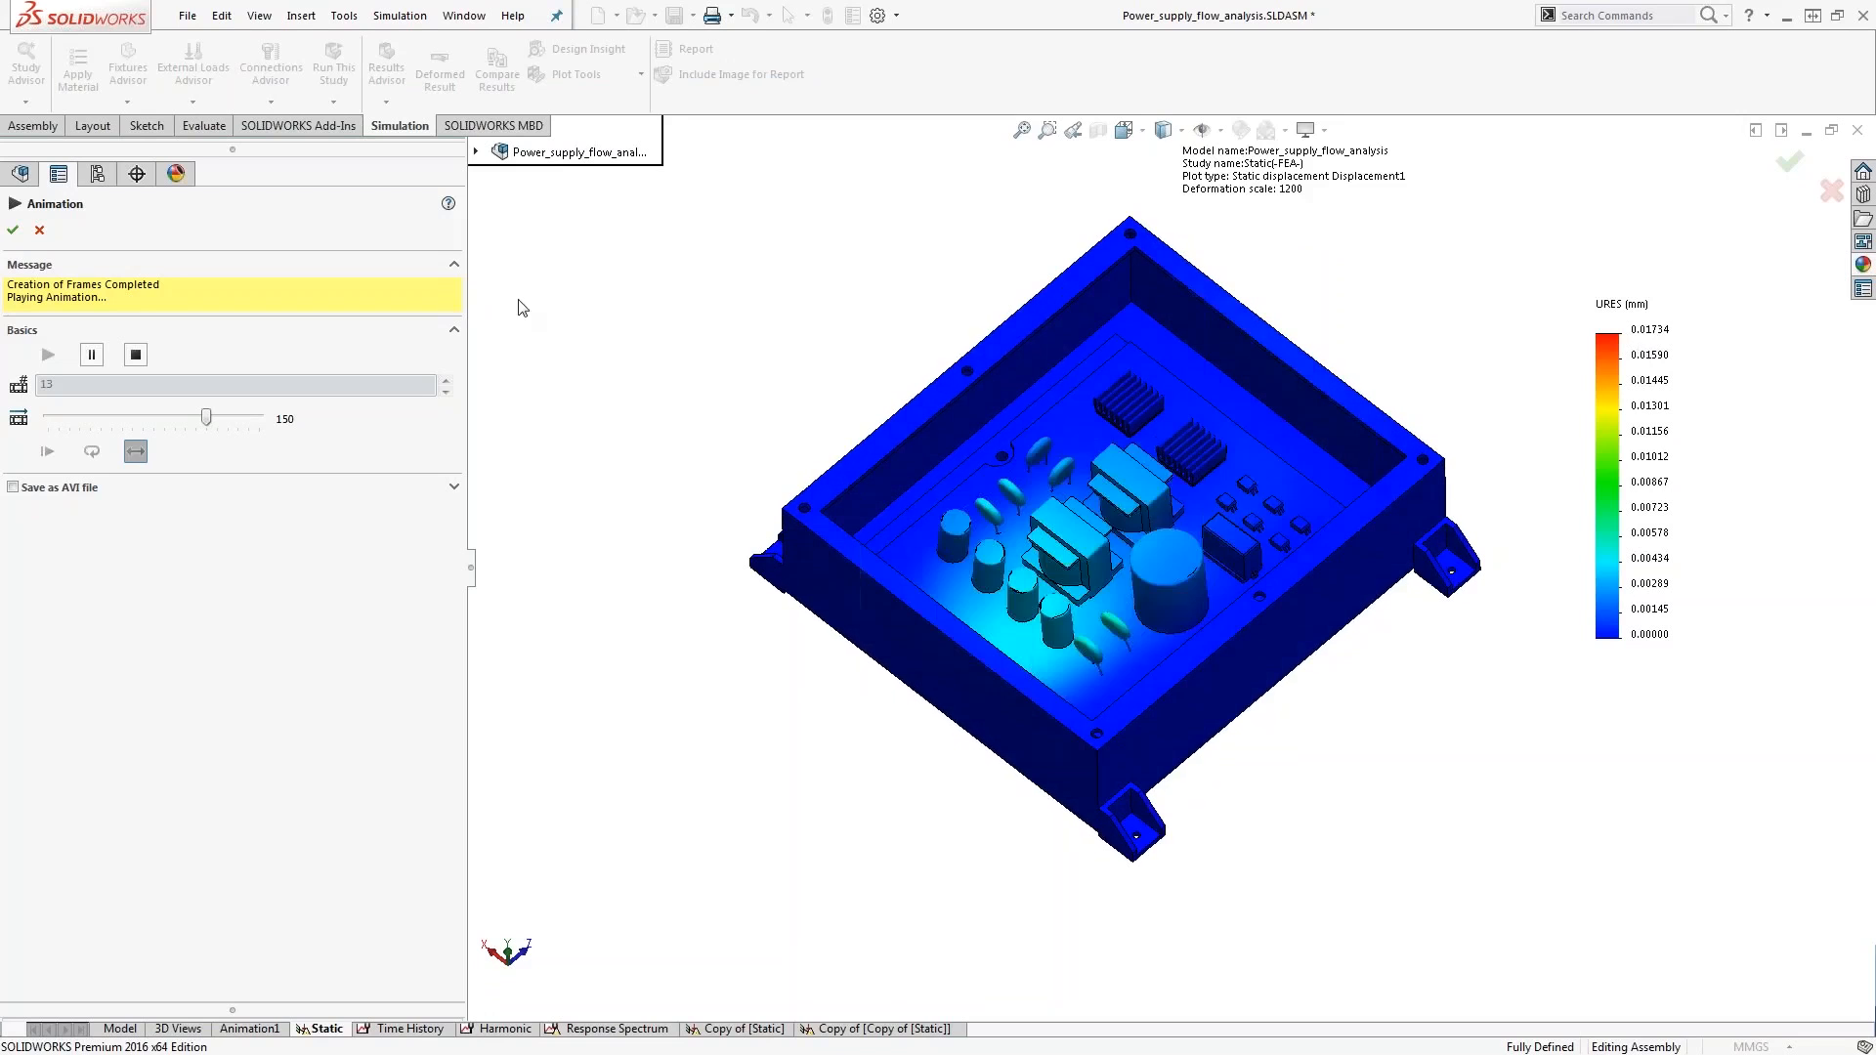
left_click(37, 229)
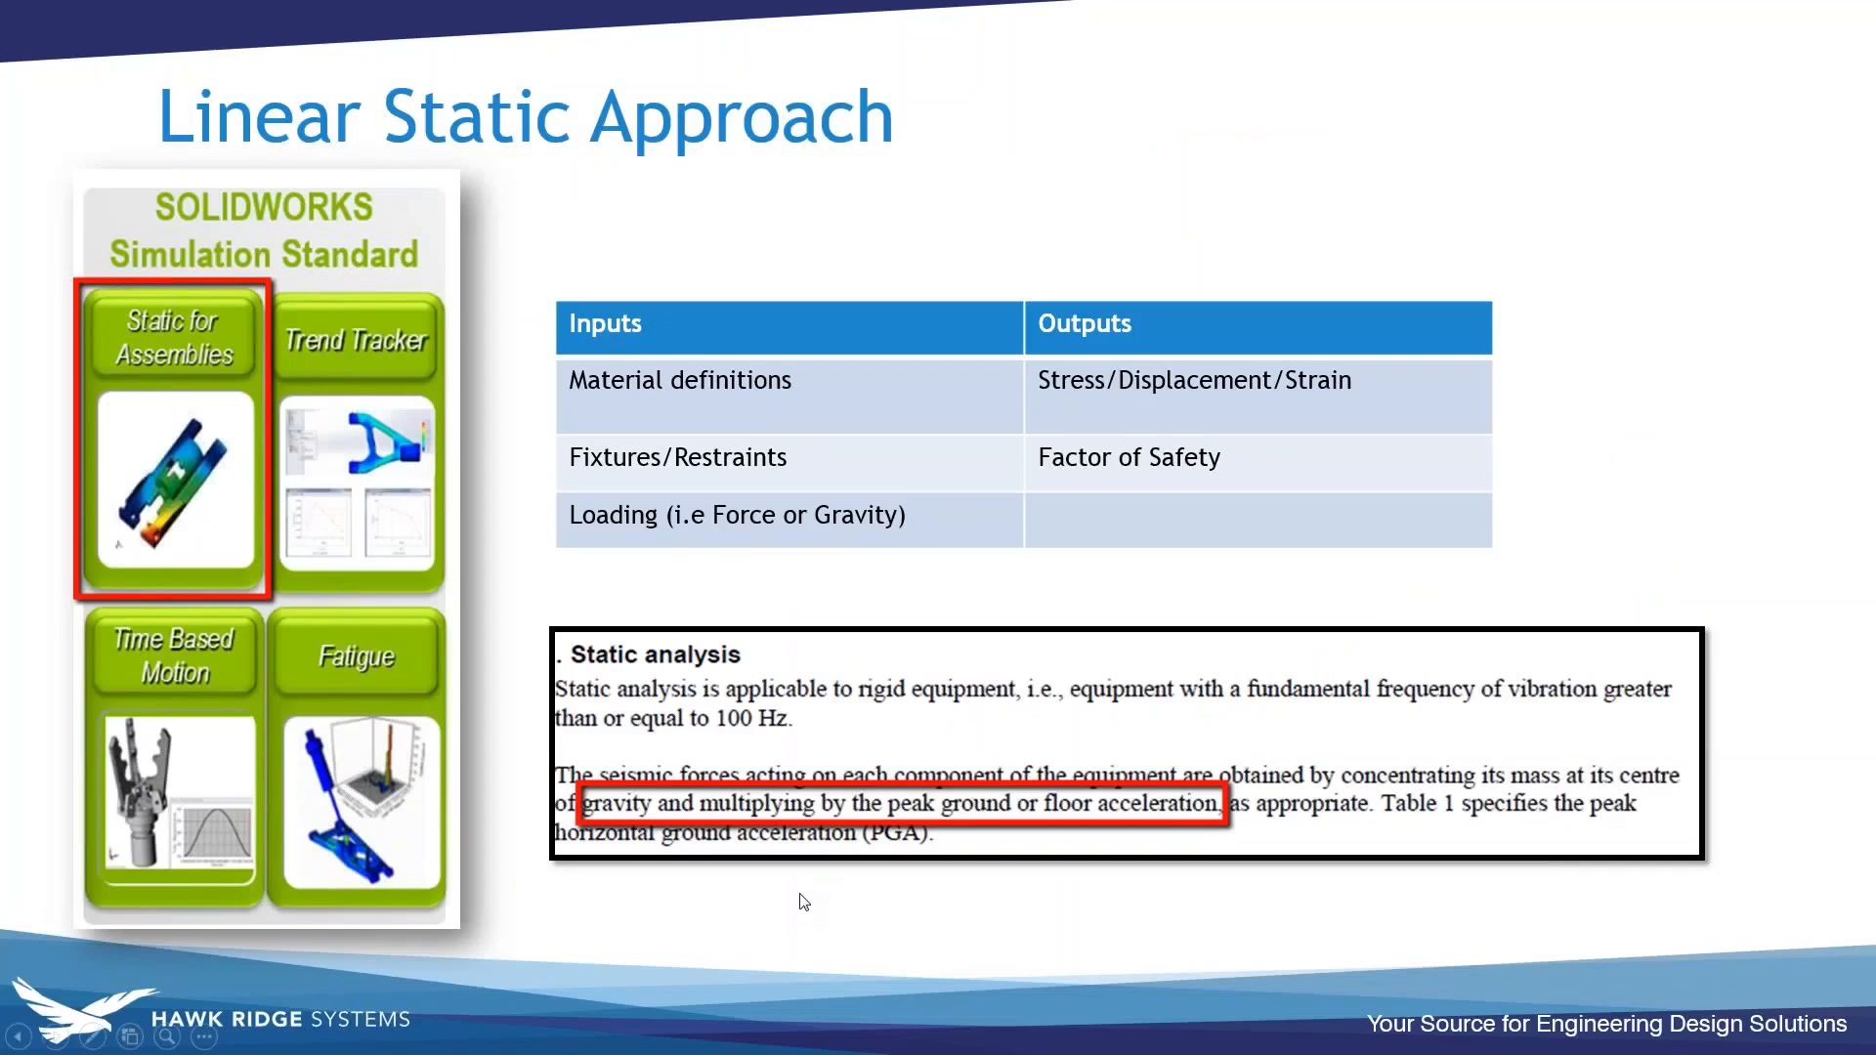
left_click(803, 900)
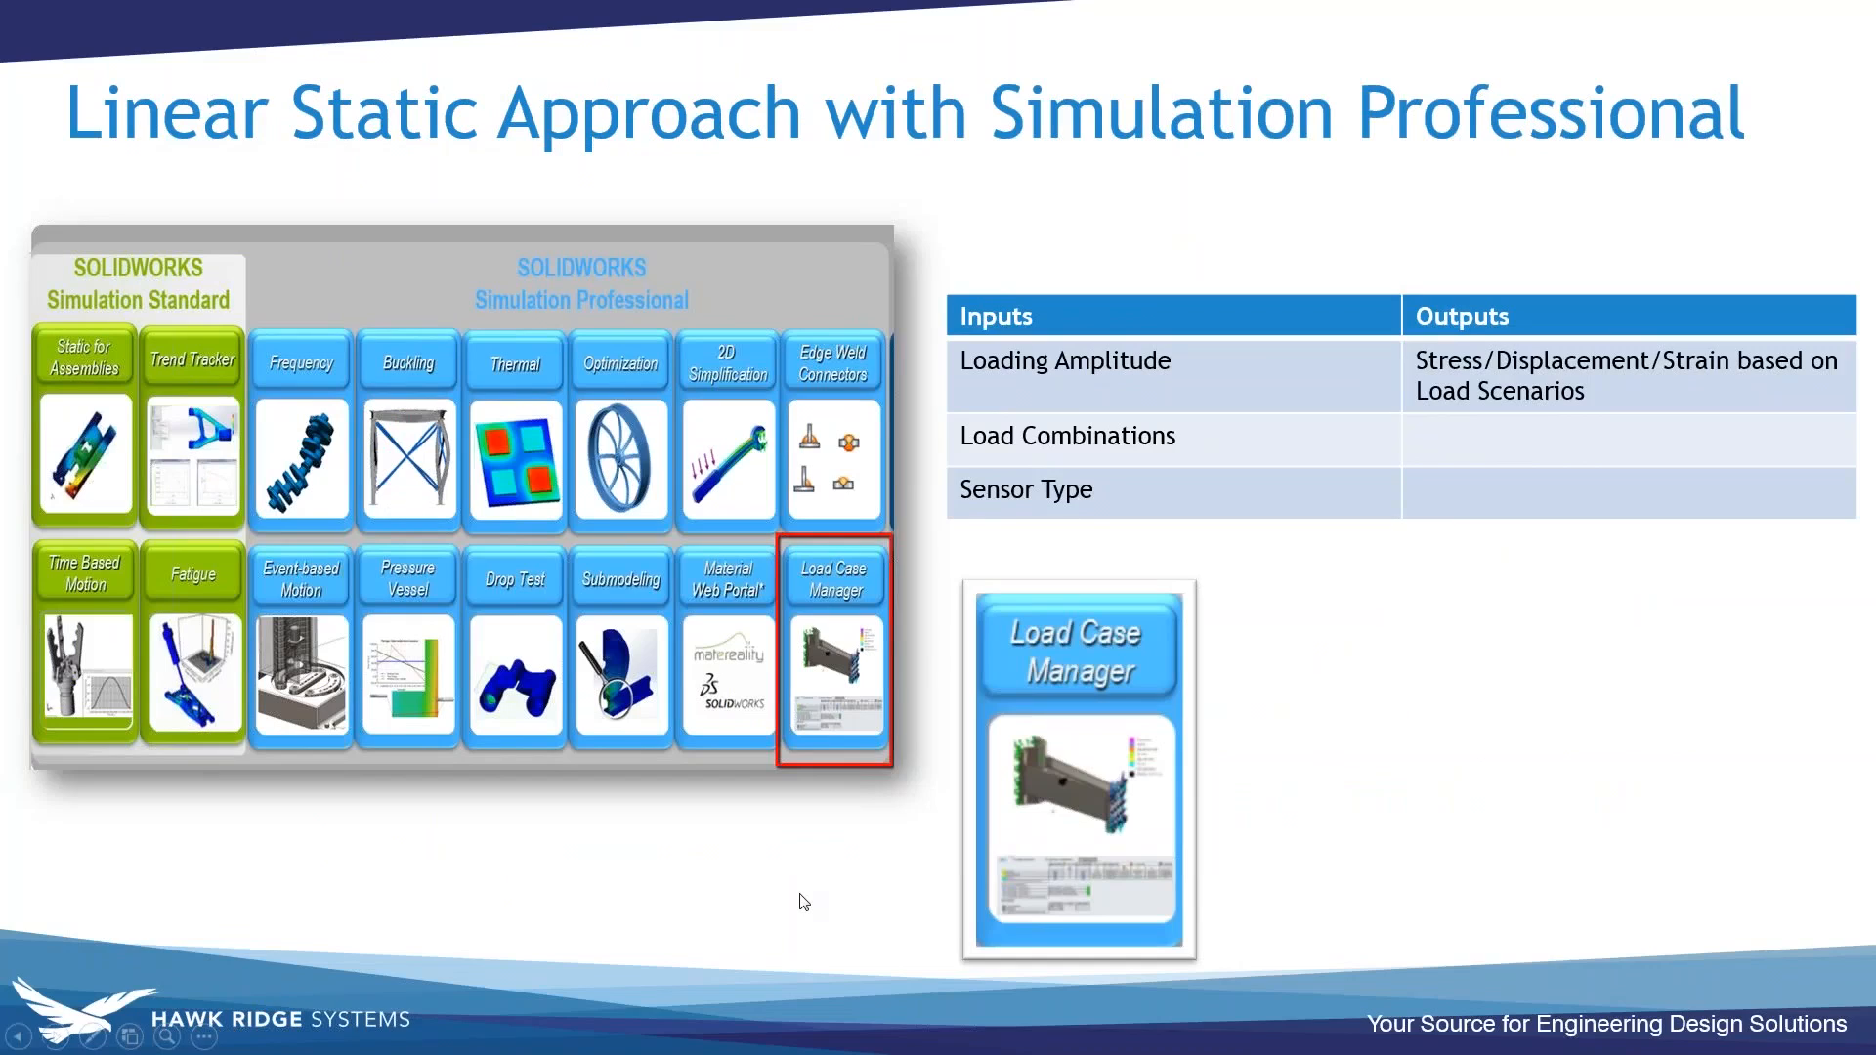
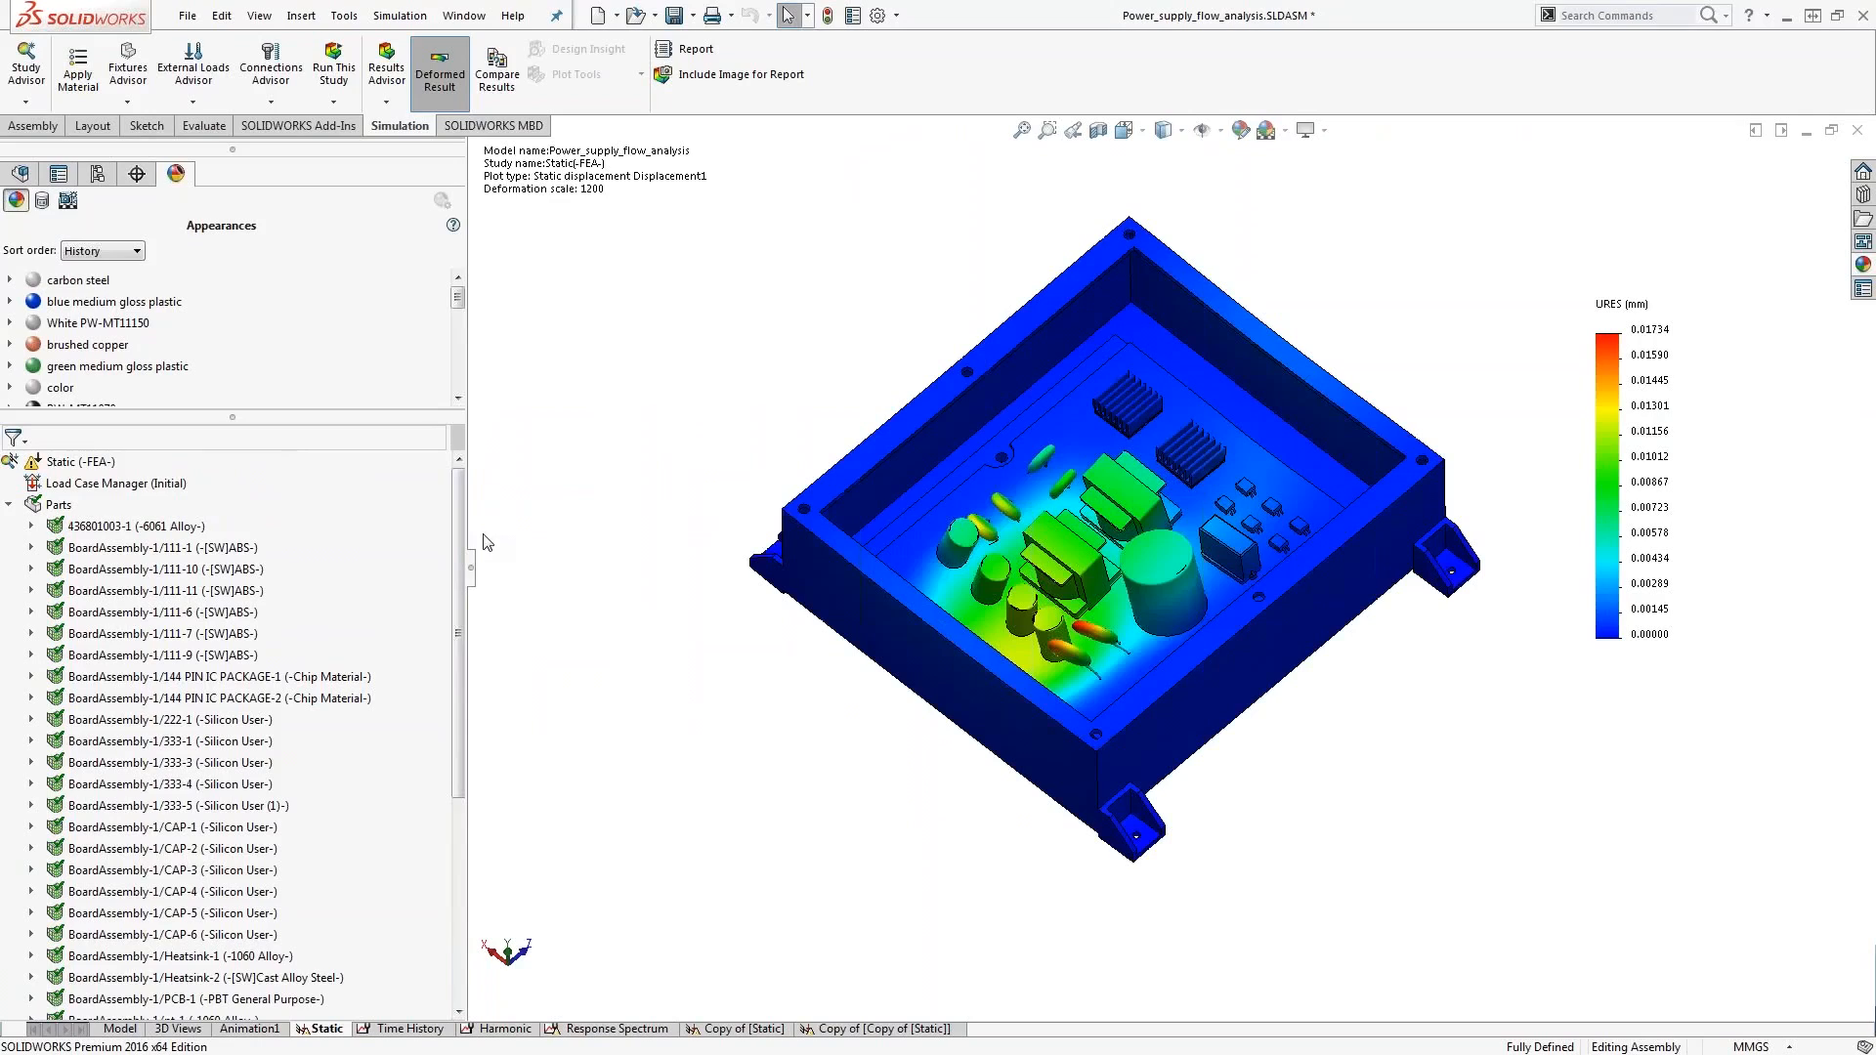
Open the Load Case Manager for the Static study
right_click(69, 464)
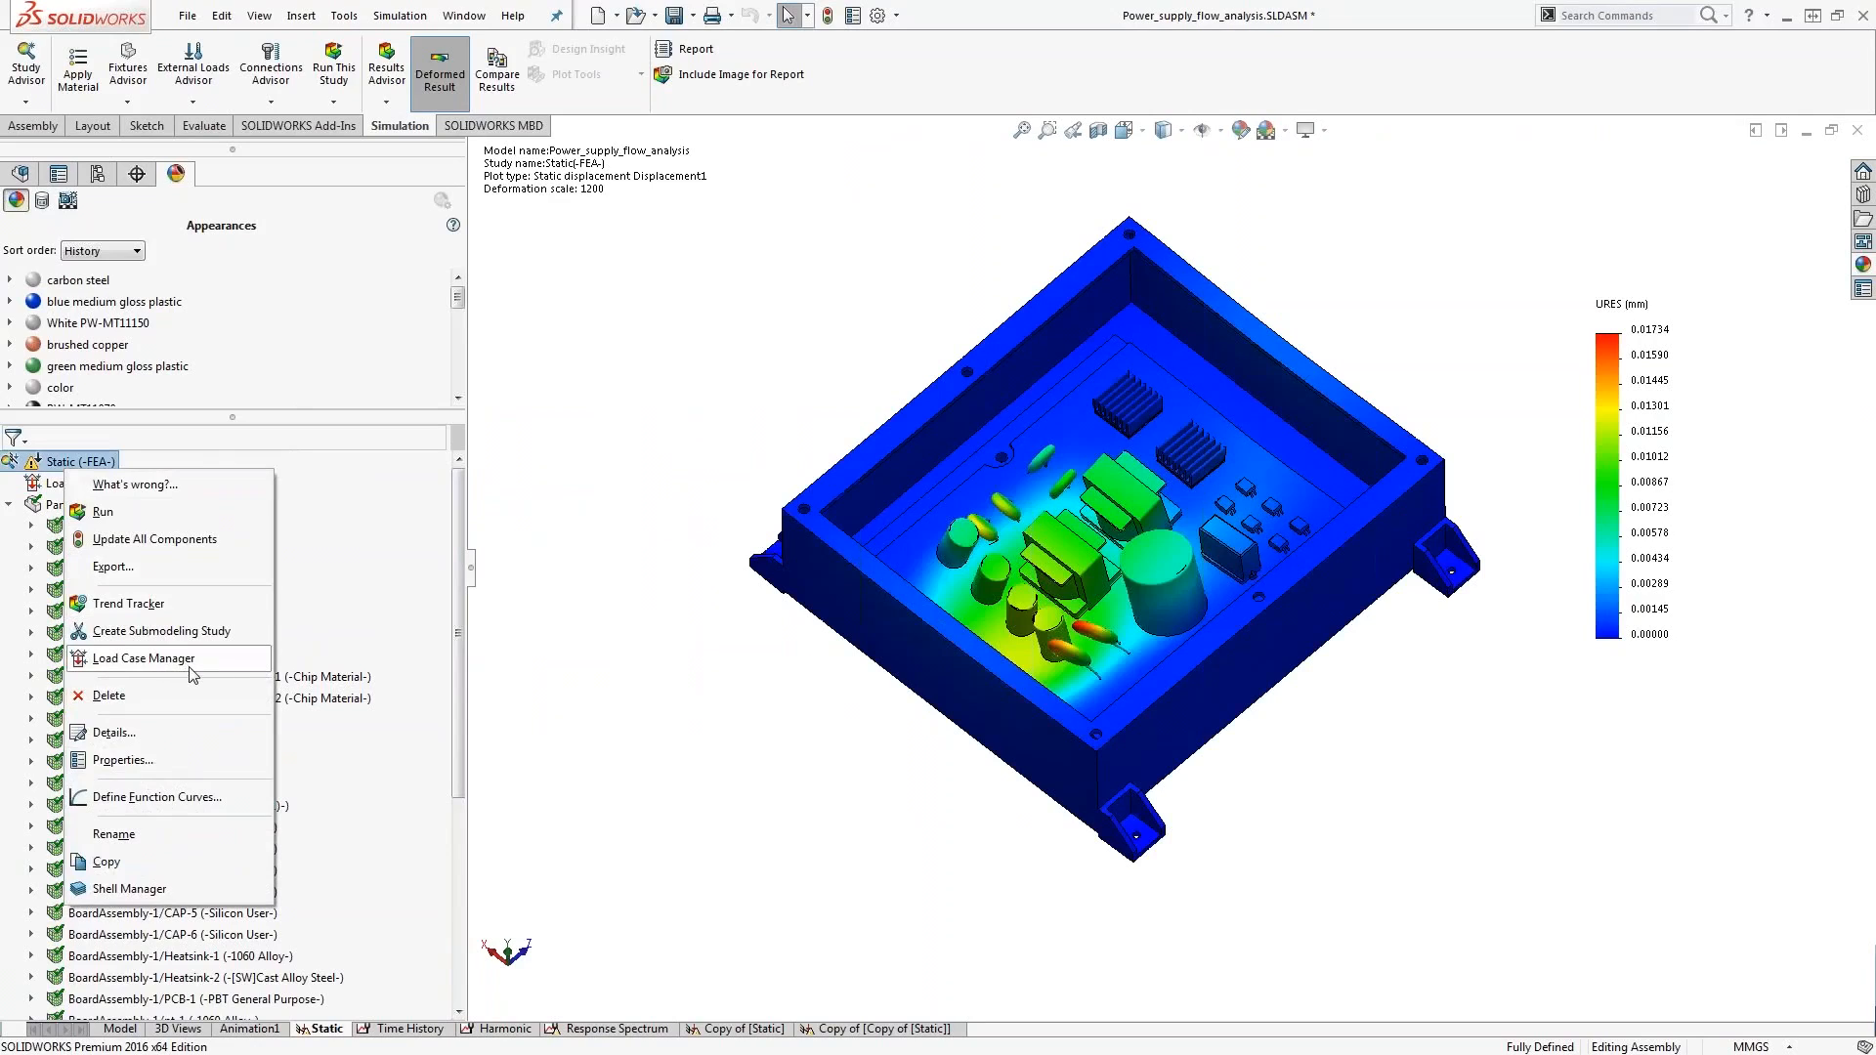
right_click(51, 485)
left_click(136, 501)
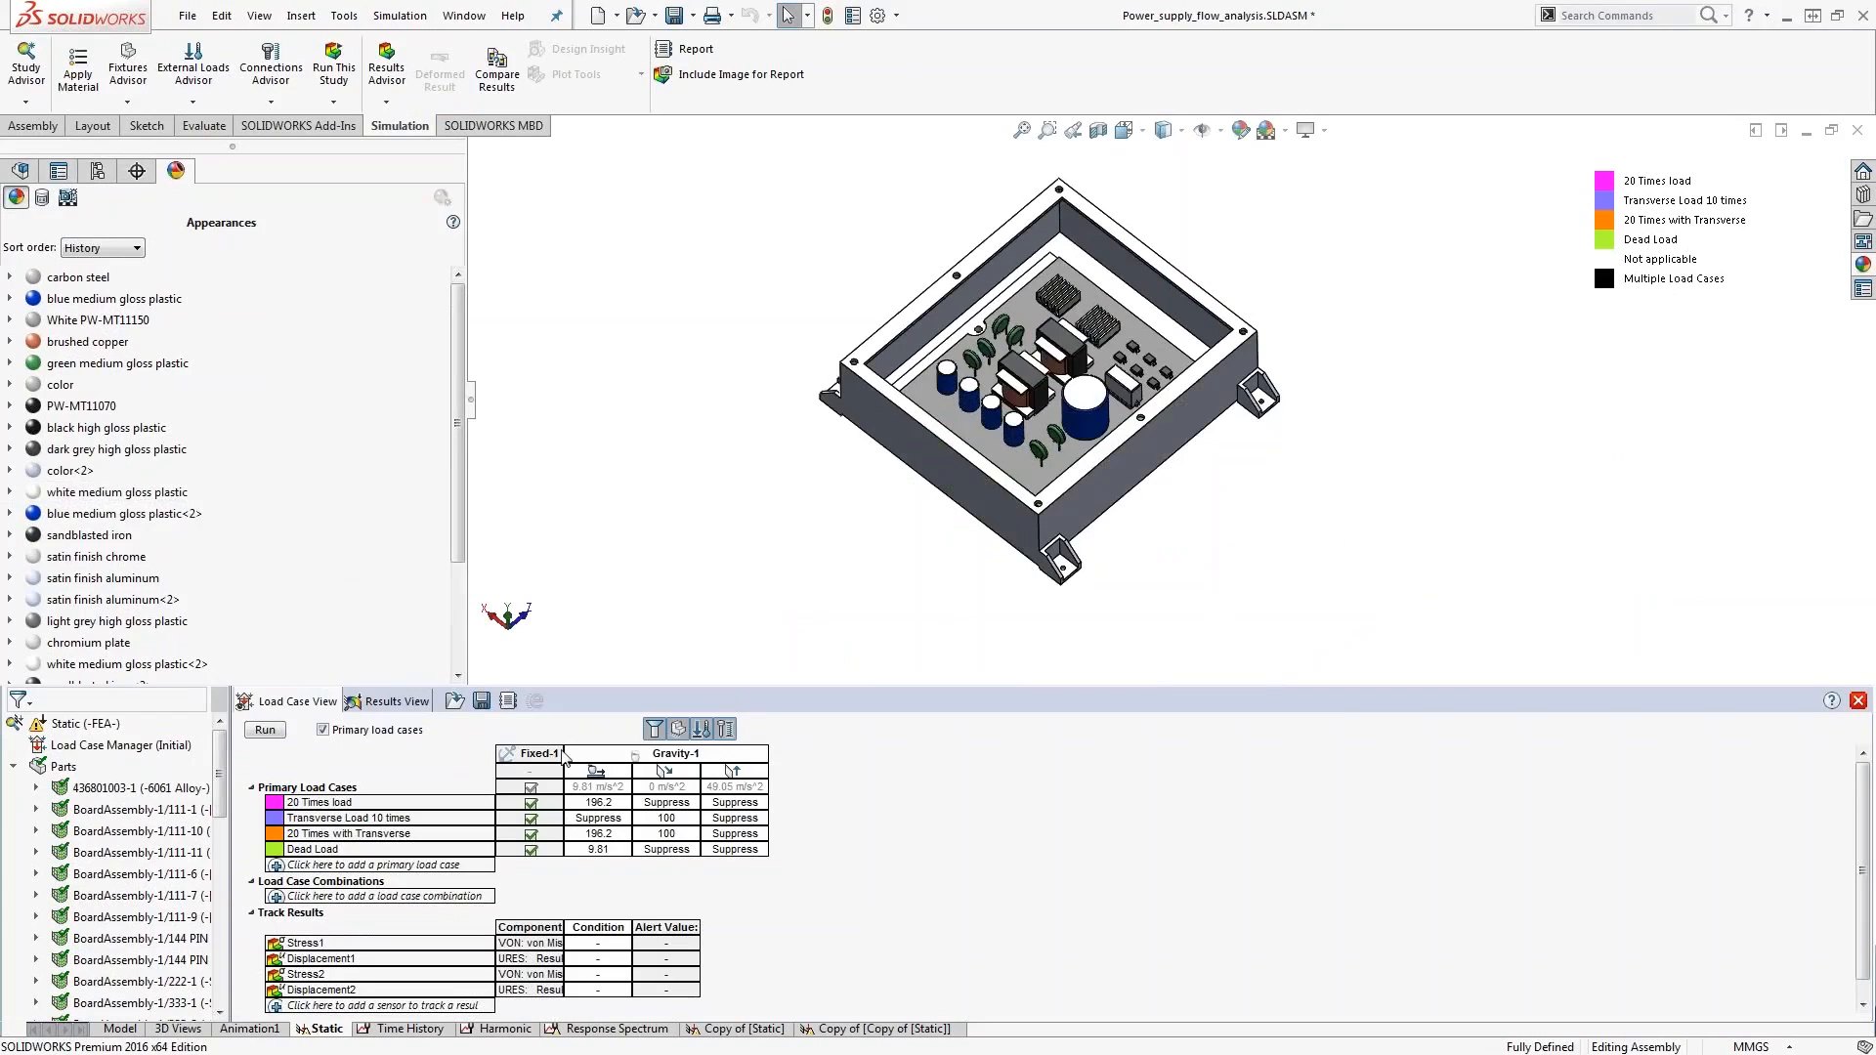
Add a fifth primary load case and set its first Gravity-1 component to 500 m/s^2
scroll(166, 820, "down", 8)
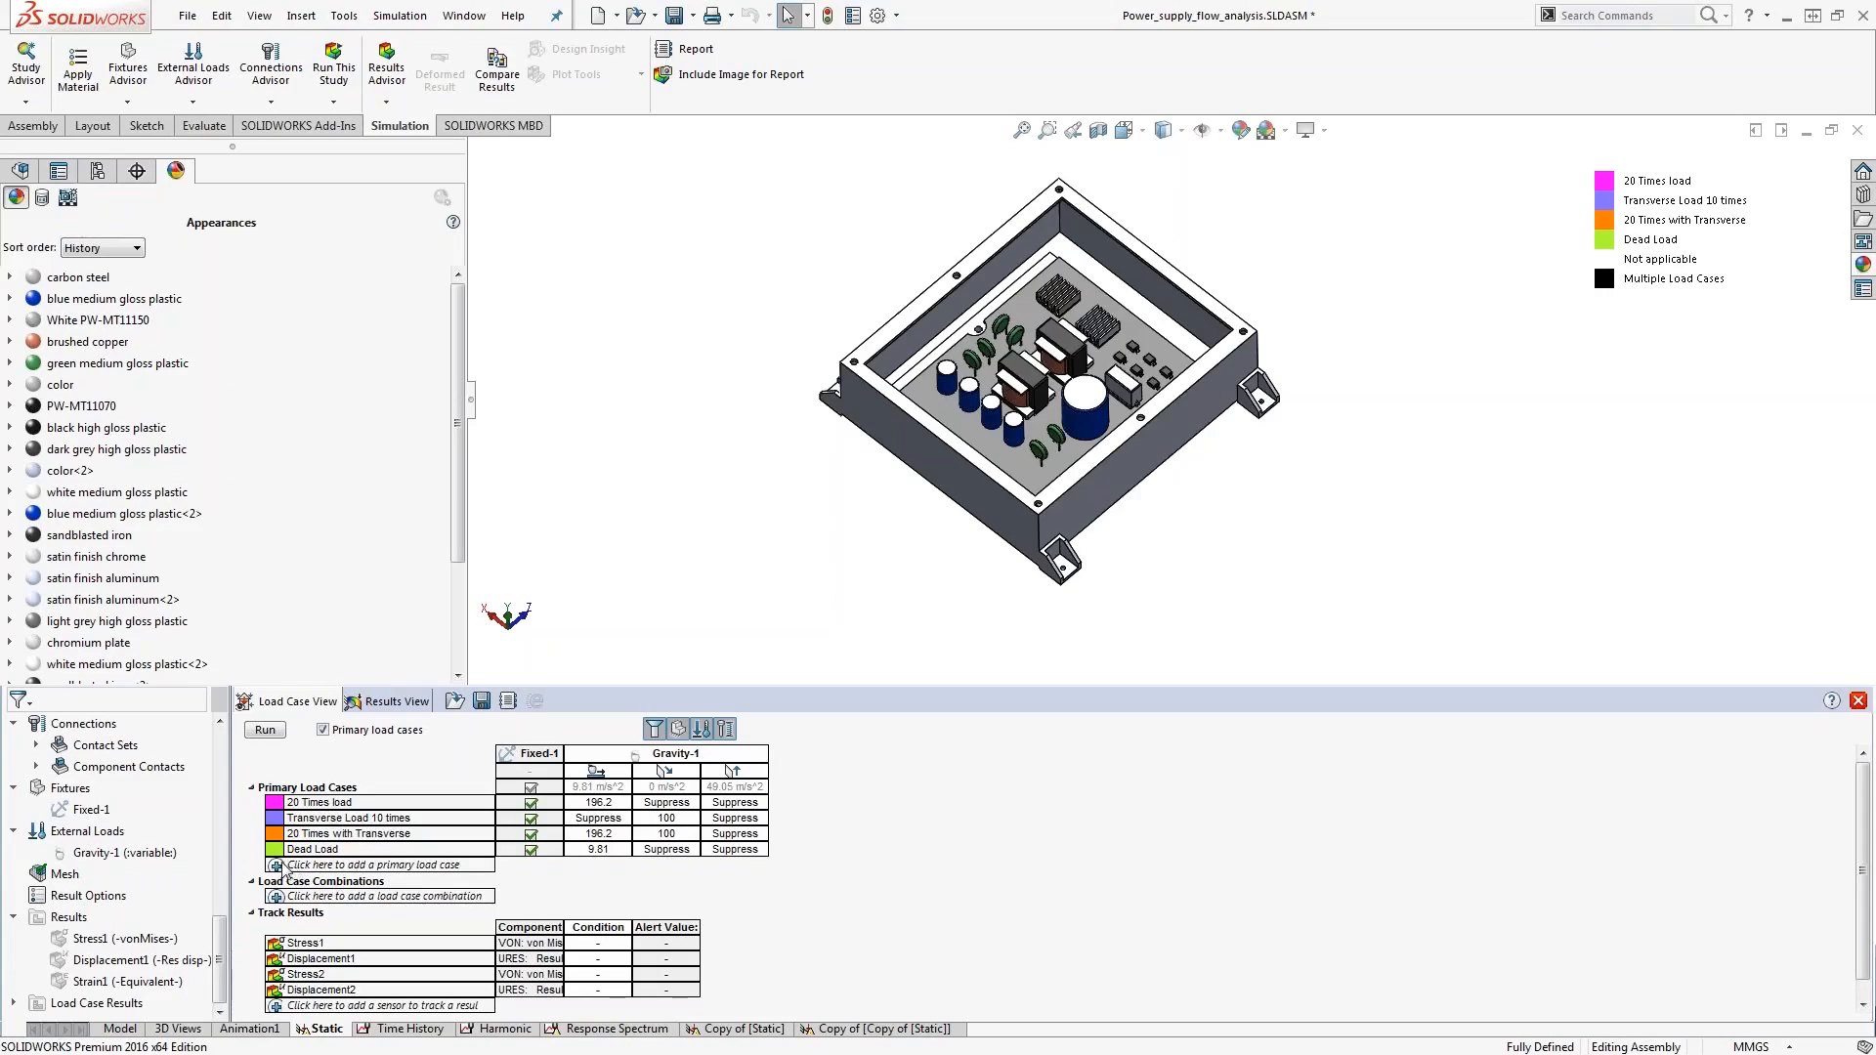
left_click(285, 866)
left_click(622, 867)
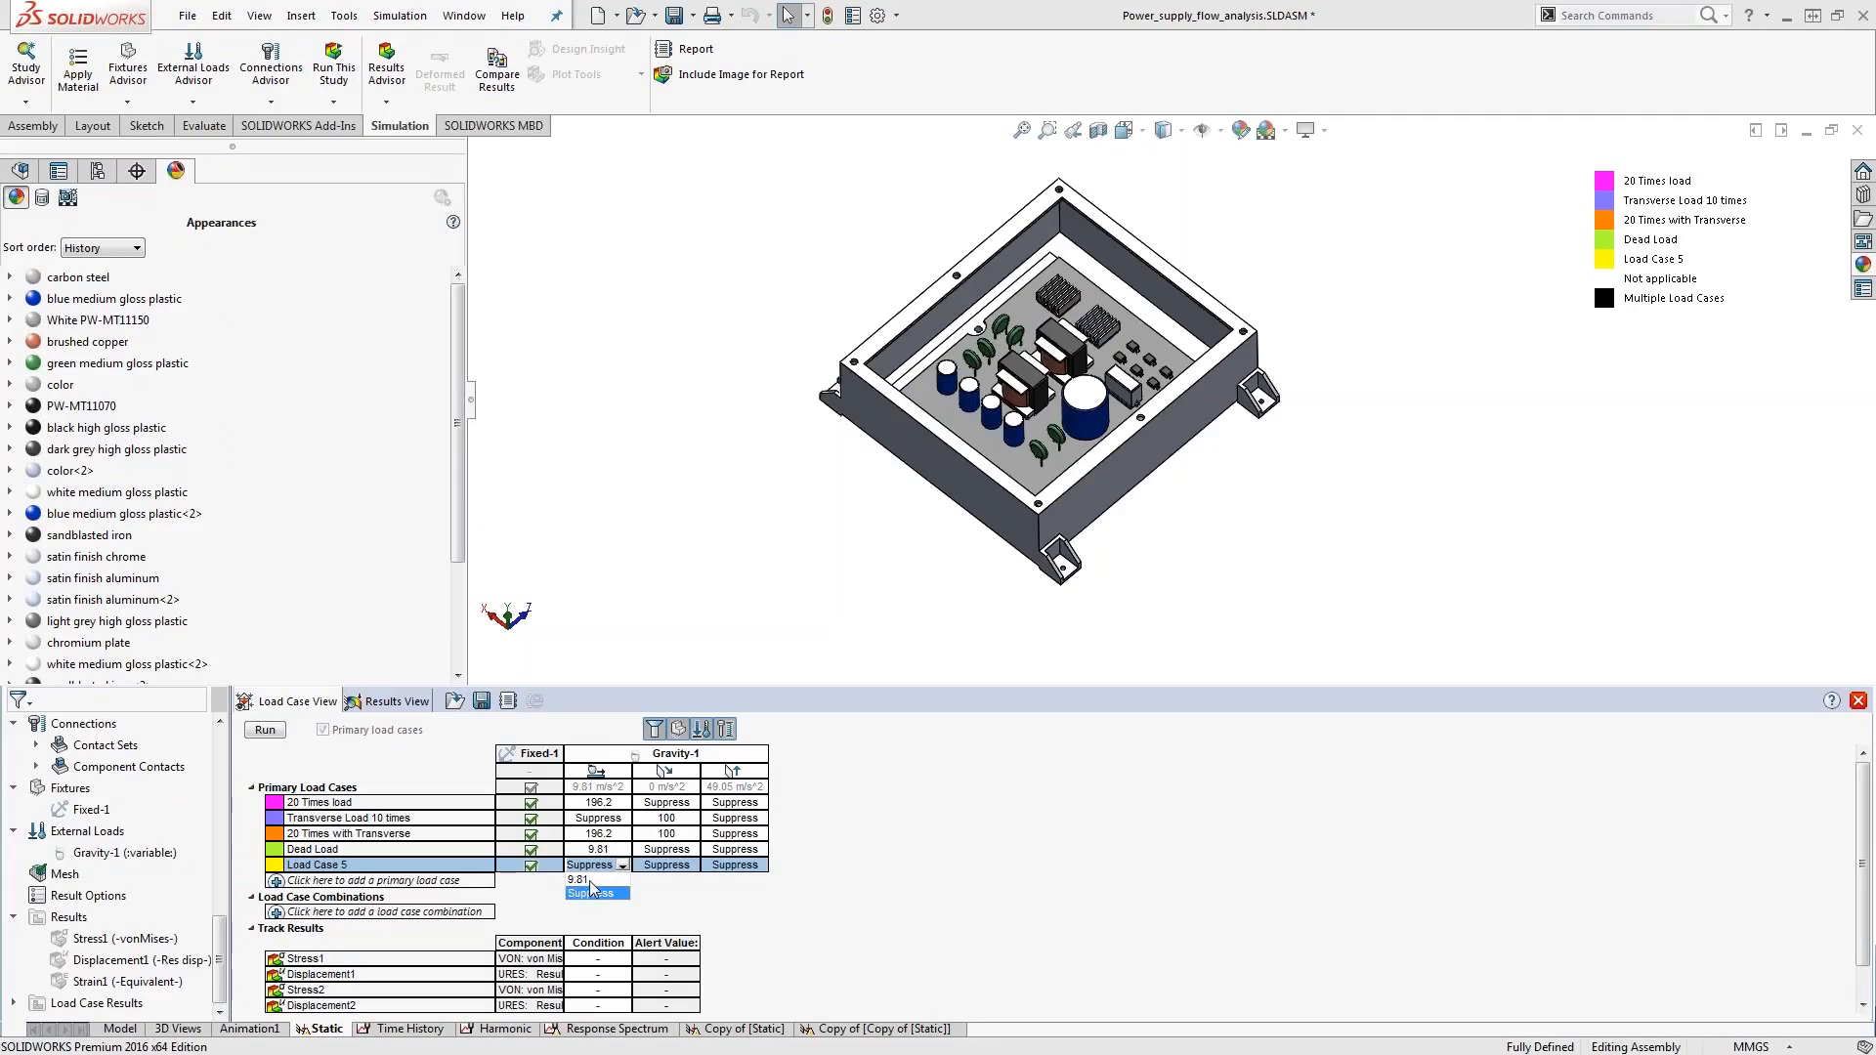
left_click(578, 879)
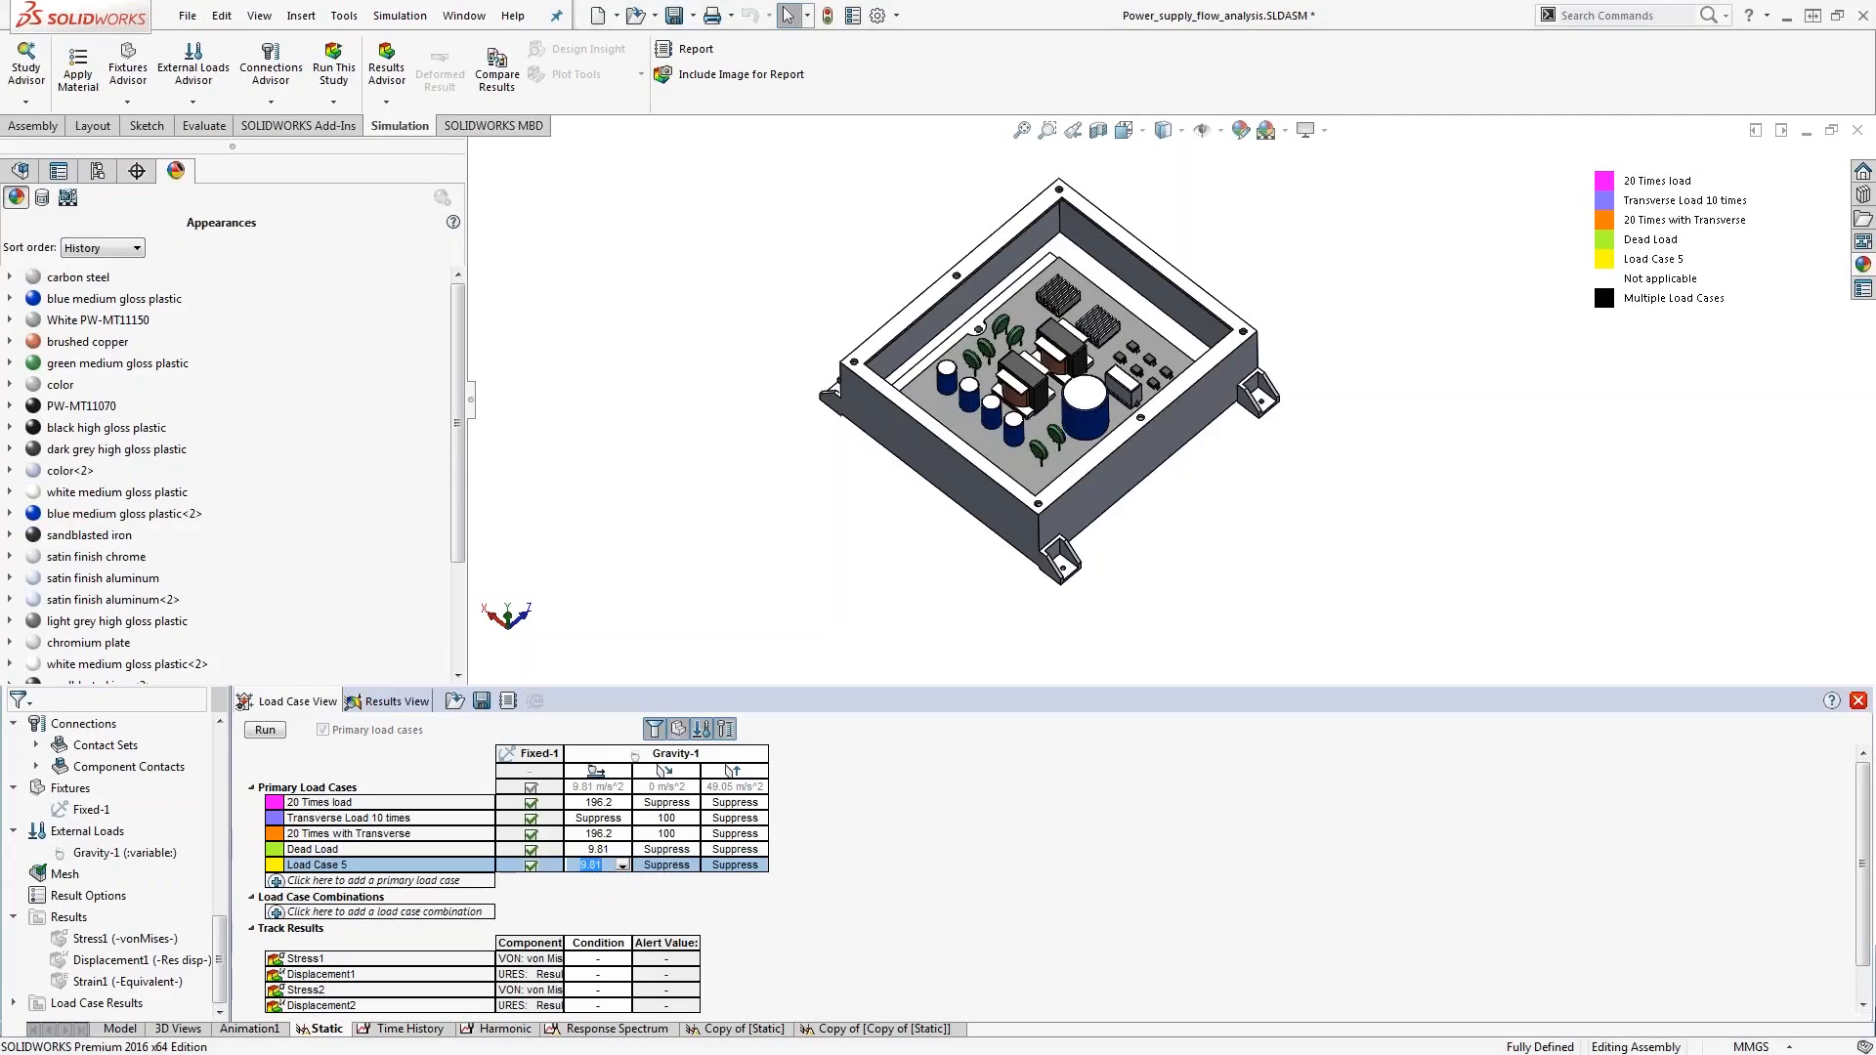
type("500")
Try to add a load case combination with the equation "20 Times load" + "Transverse Load 10 times"
left_click(336, 910)
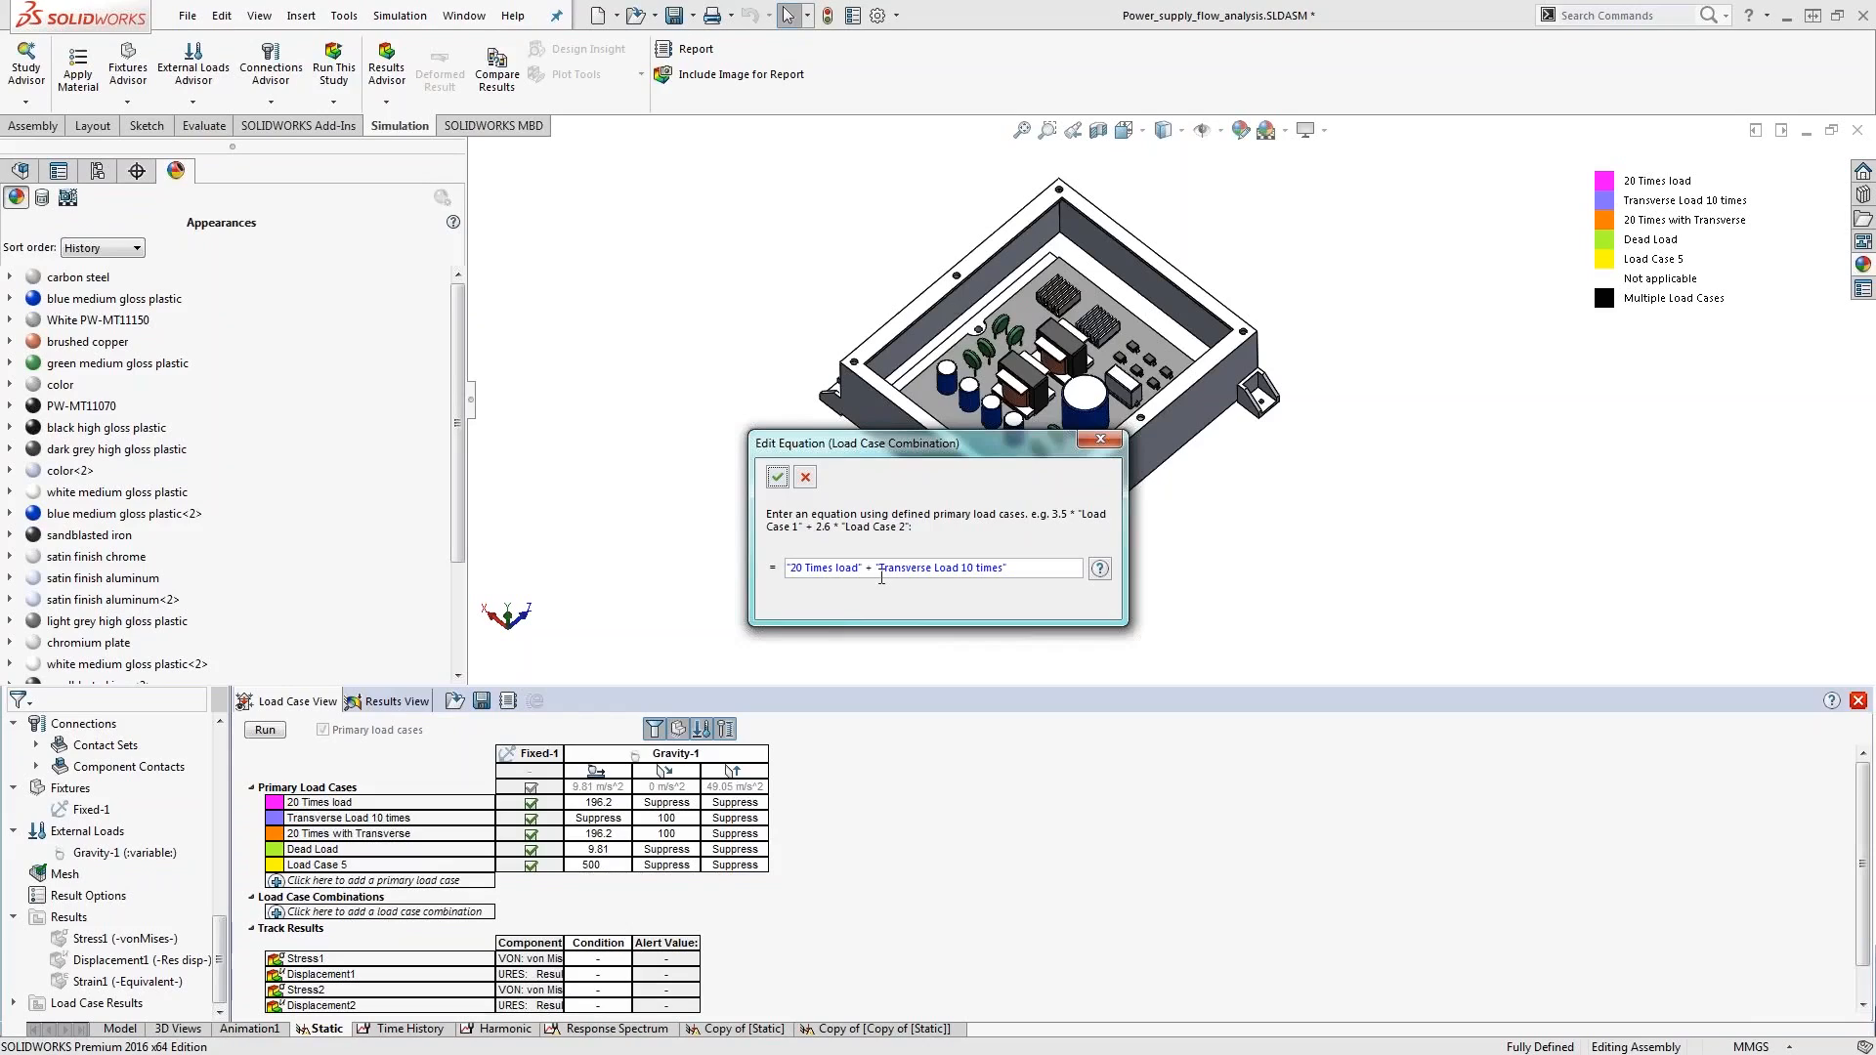
left_click(807, 476)
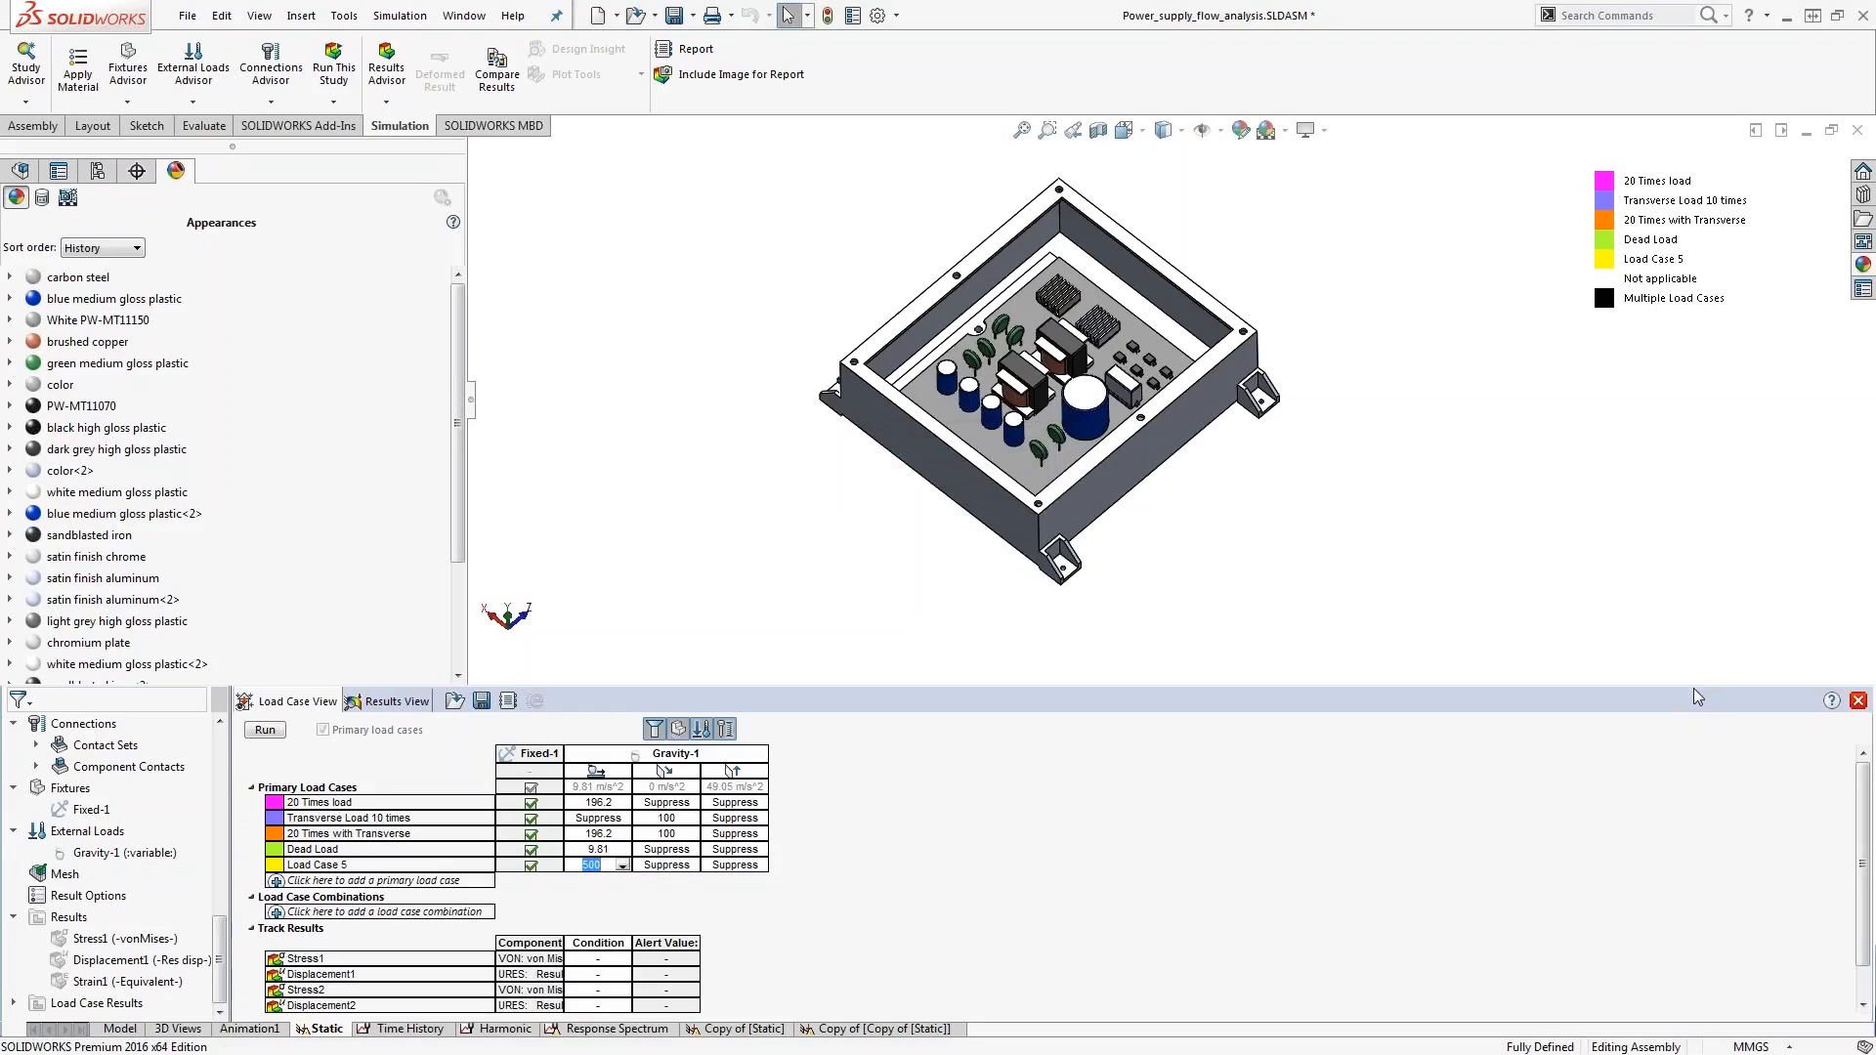
Enlarge the load case area and look over the tracked stress and displacement sensors and the board they monitor
left_click_drag(1697, 688, 1697, 594)
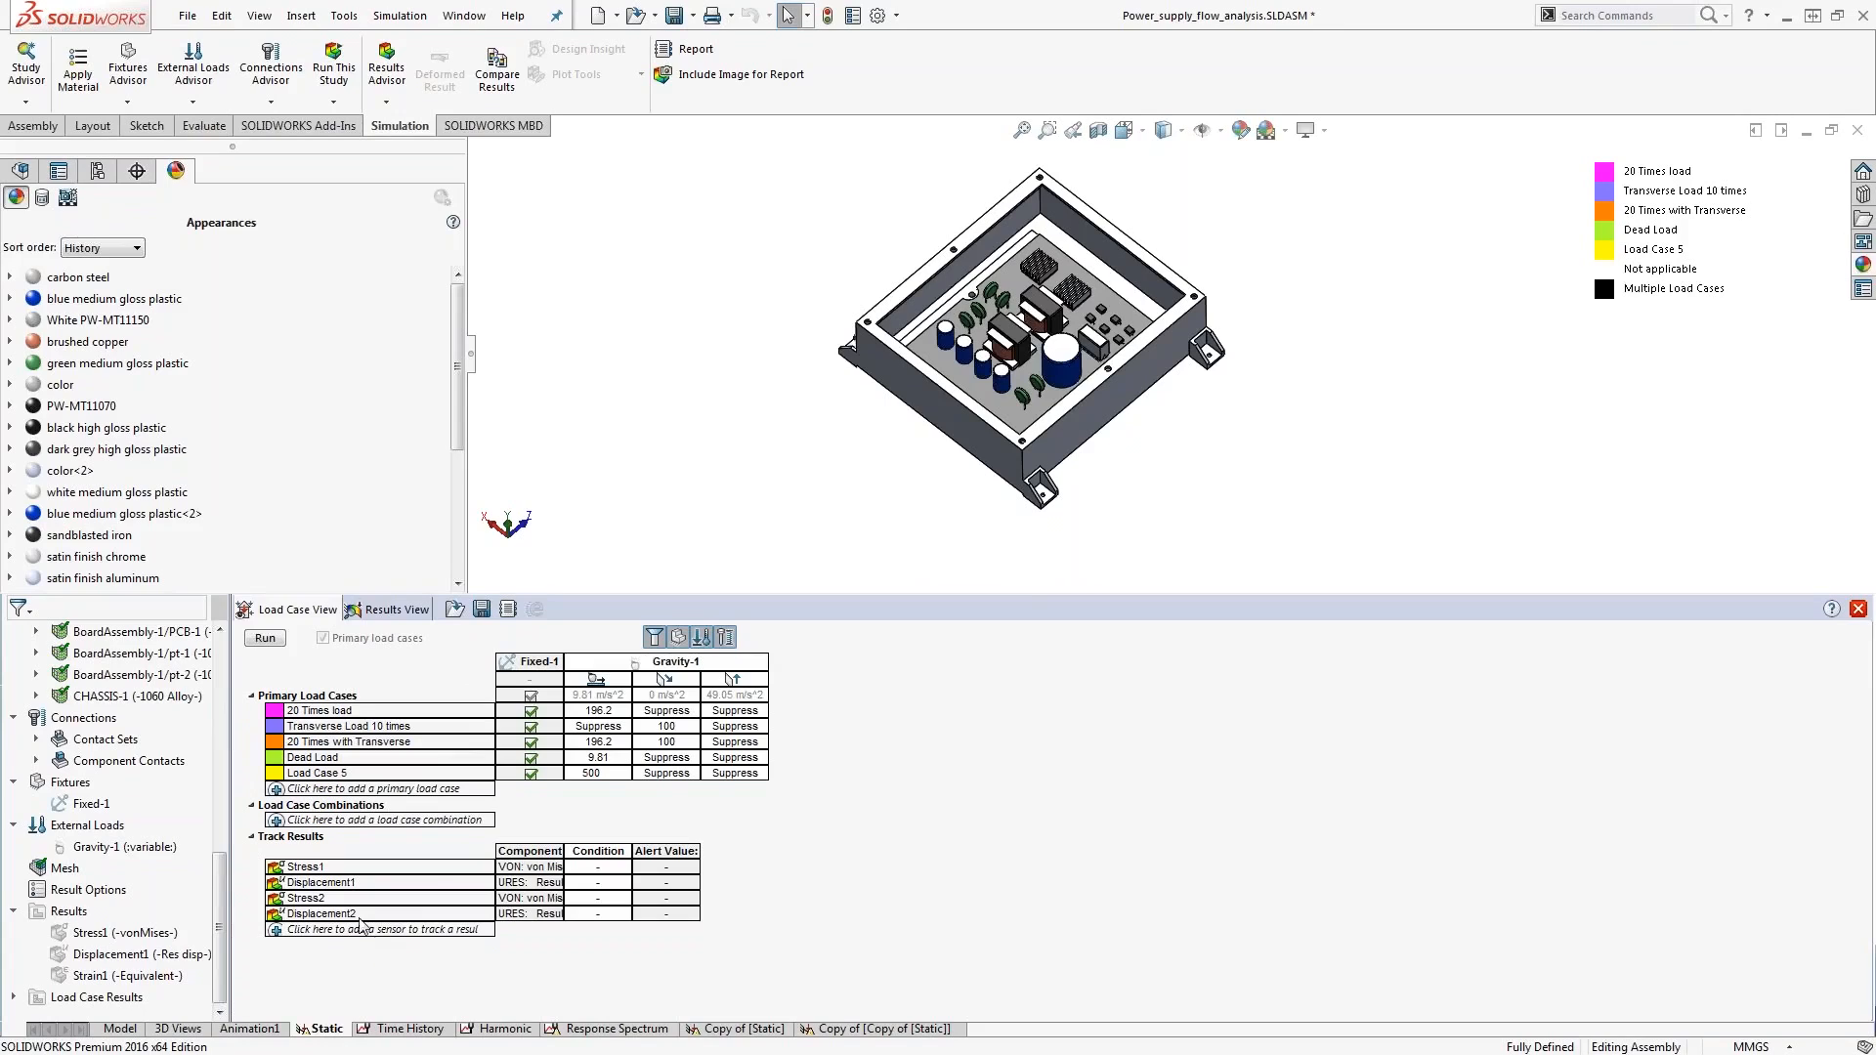
left_click(322, 868)
left_click(325, 884)
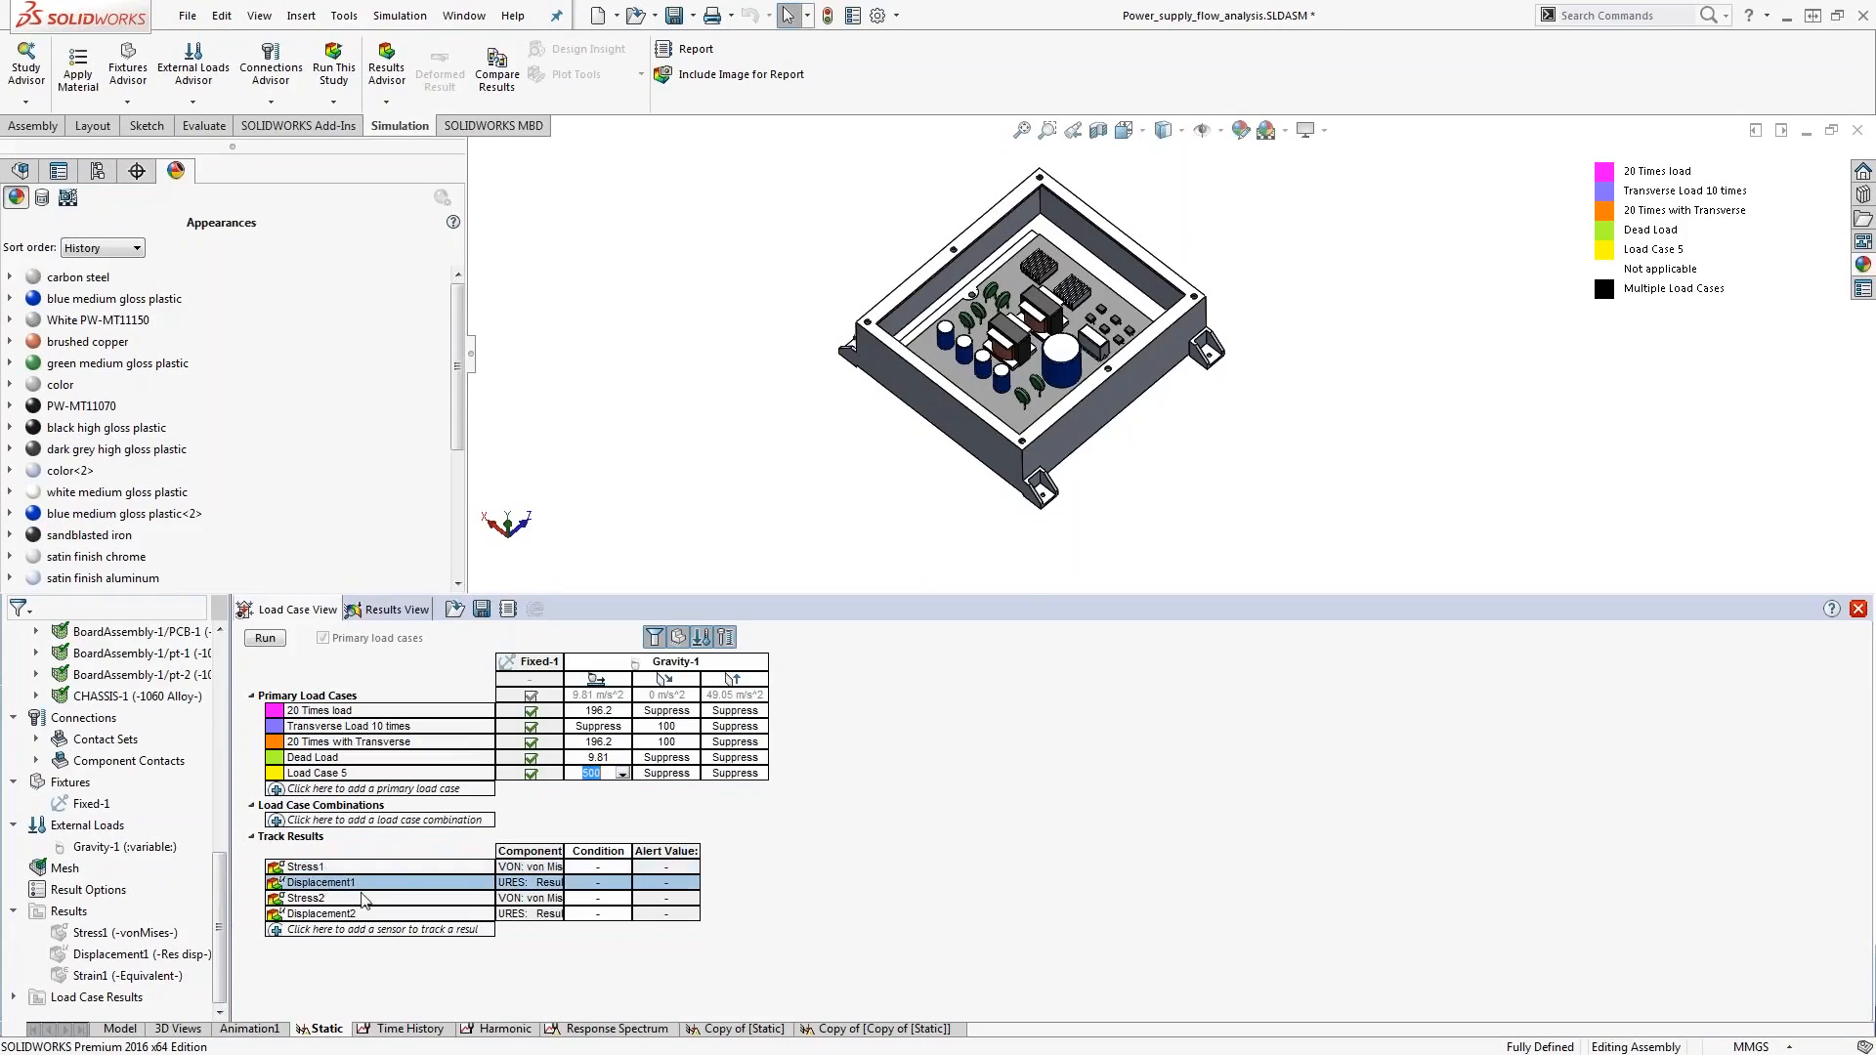
left_click(326, 904)
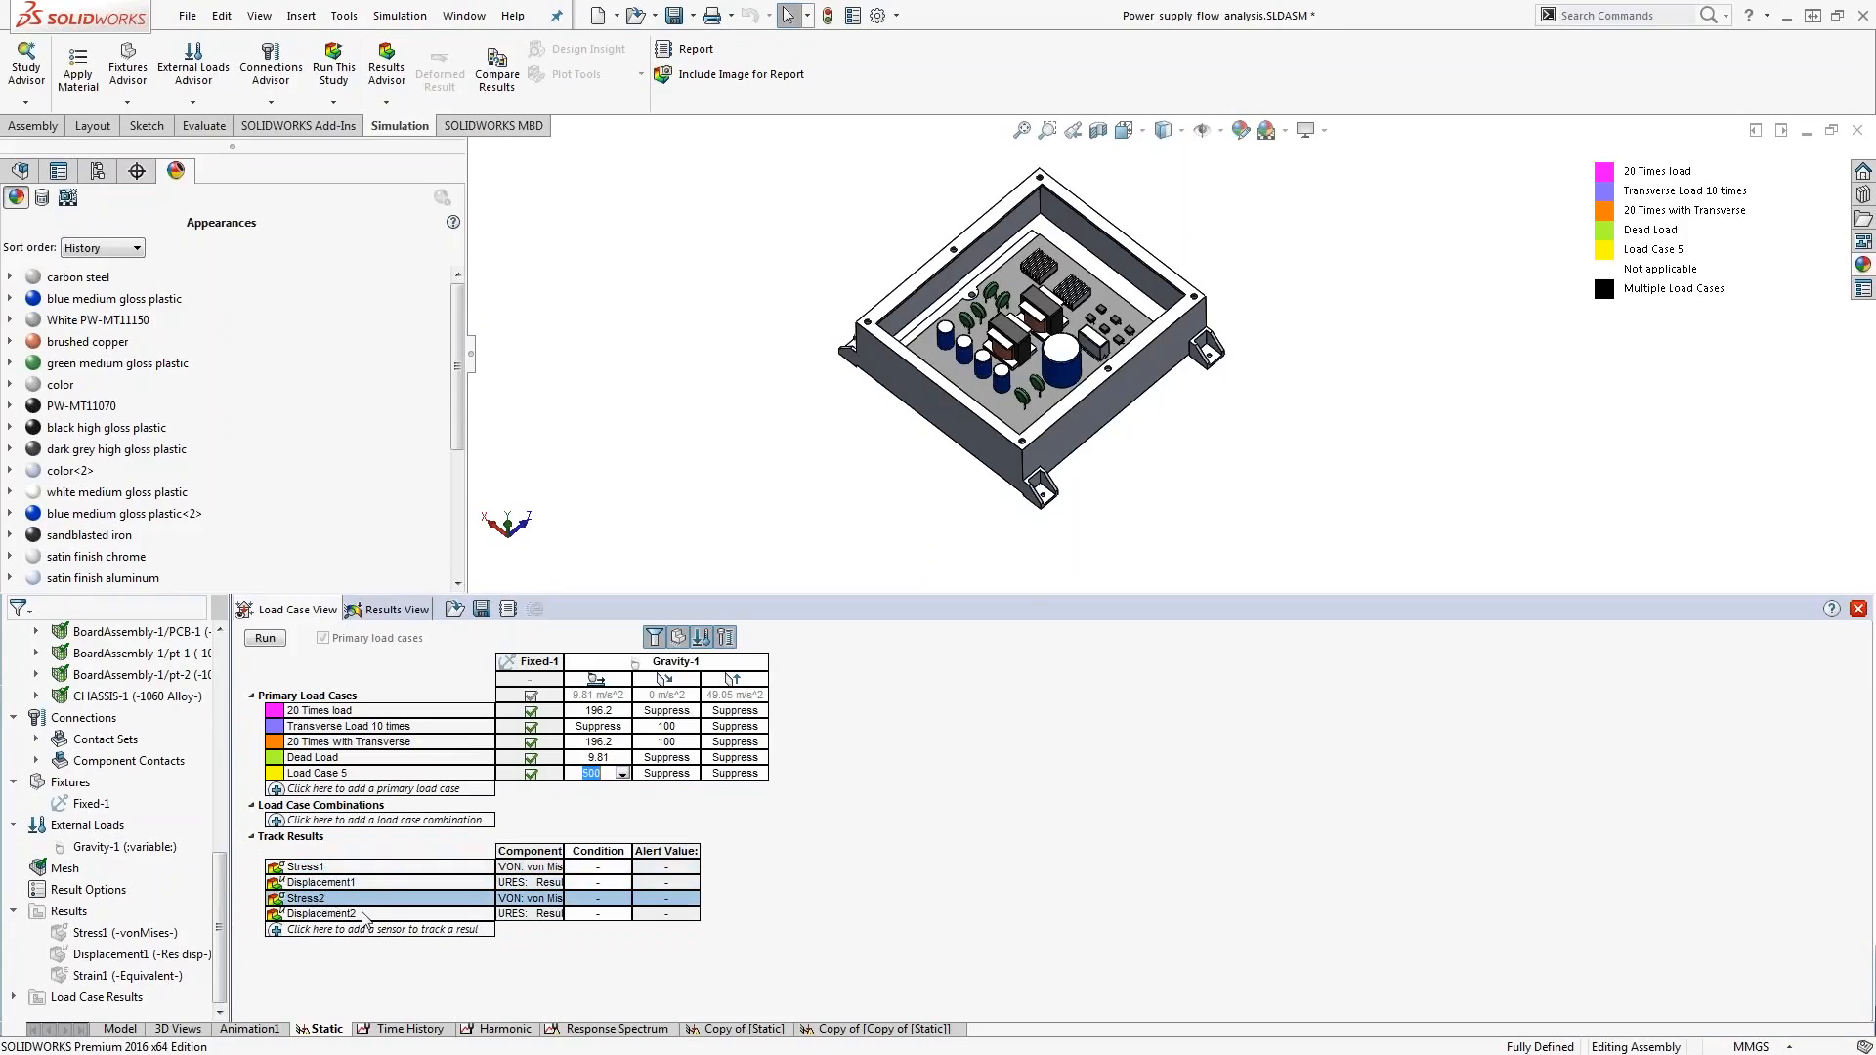
scroll(997, 379, "down", 3)
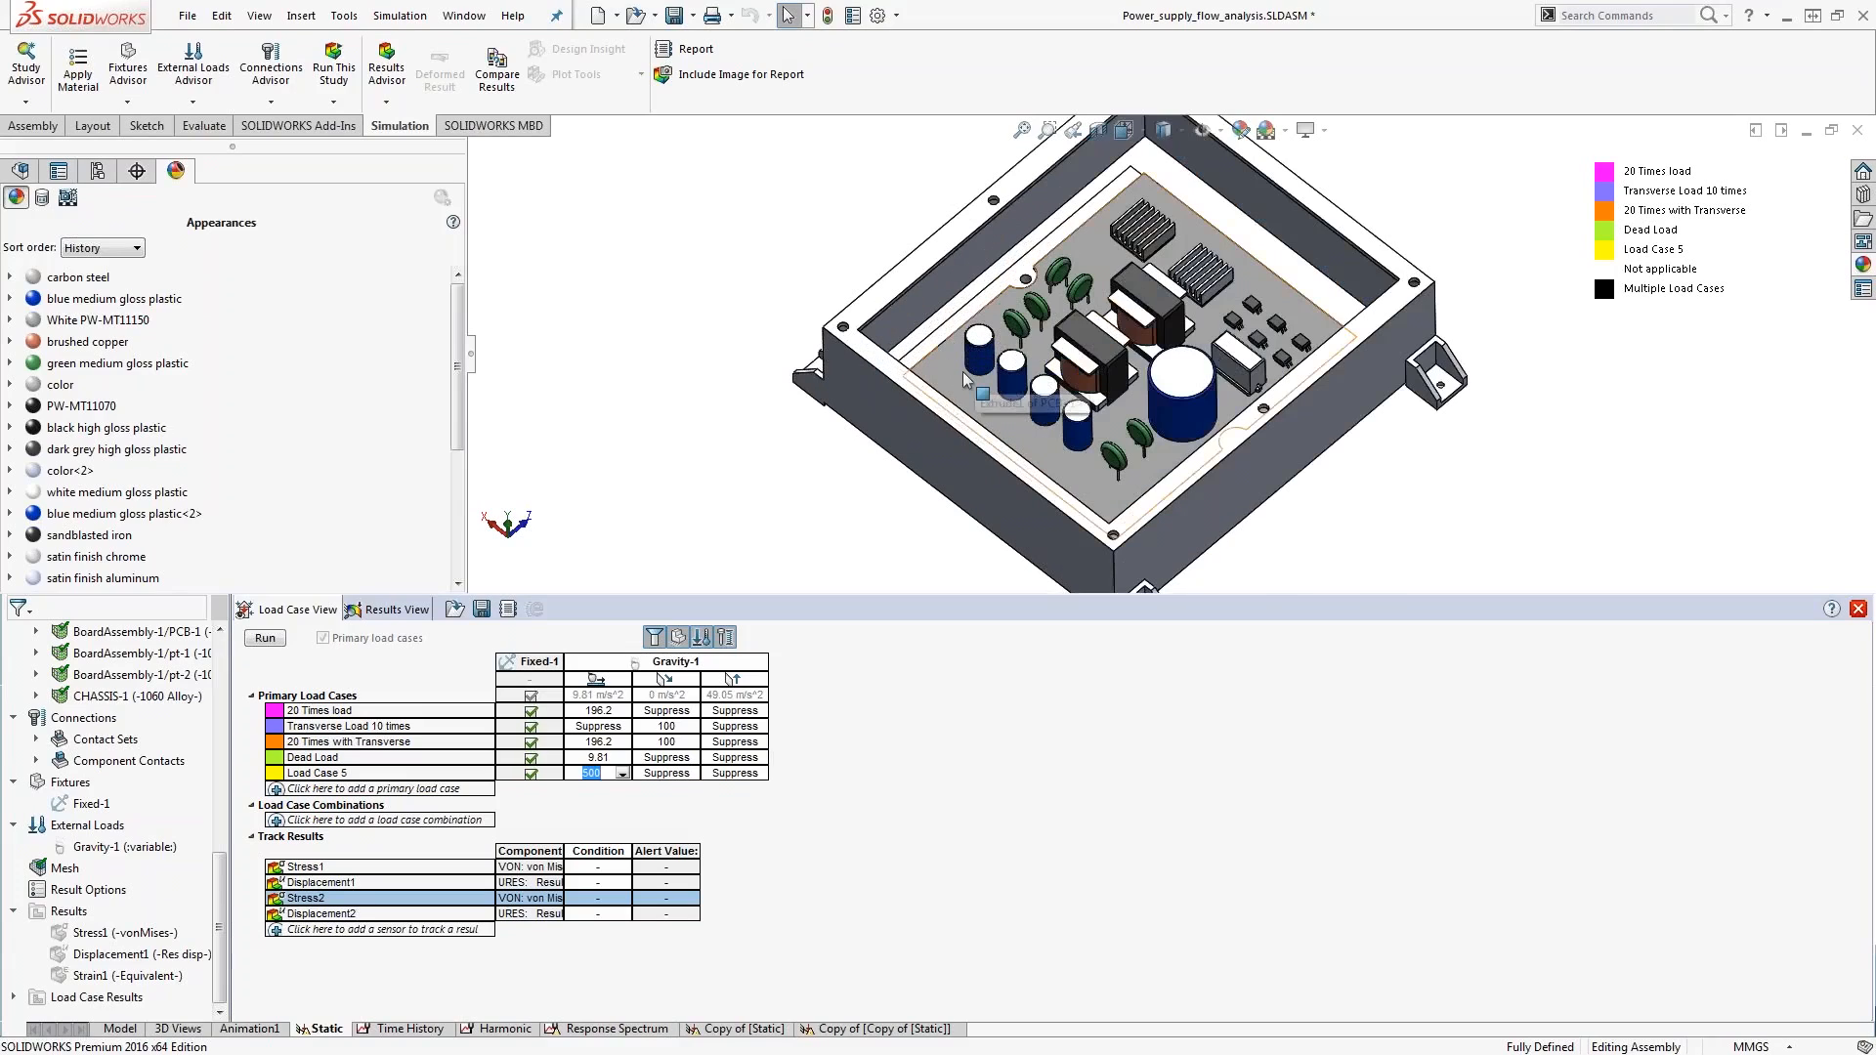
Try to add a tracked Simulation Data sensor for von Mises stress in N/mm^2 (MPa) at Model Max
left_click(322, 929)
left_click(339, 946)
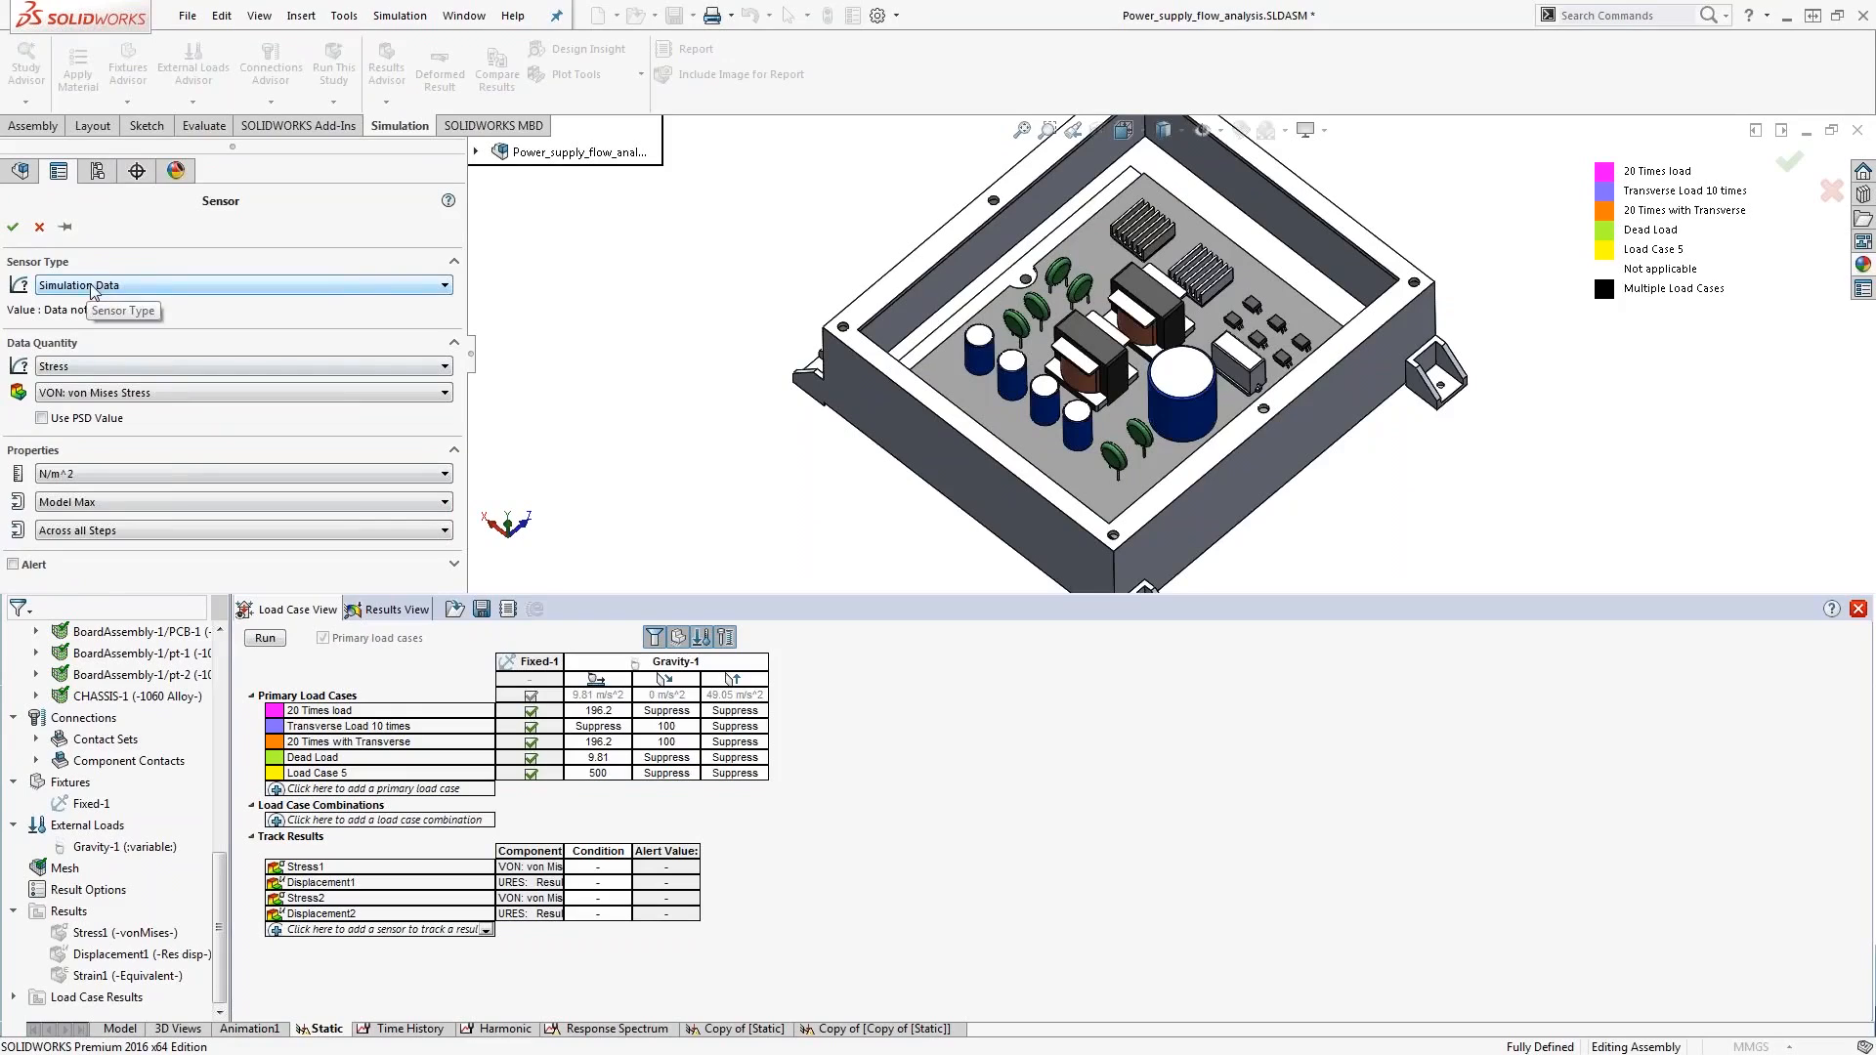
left_click(101, 368)
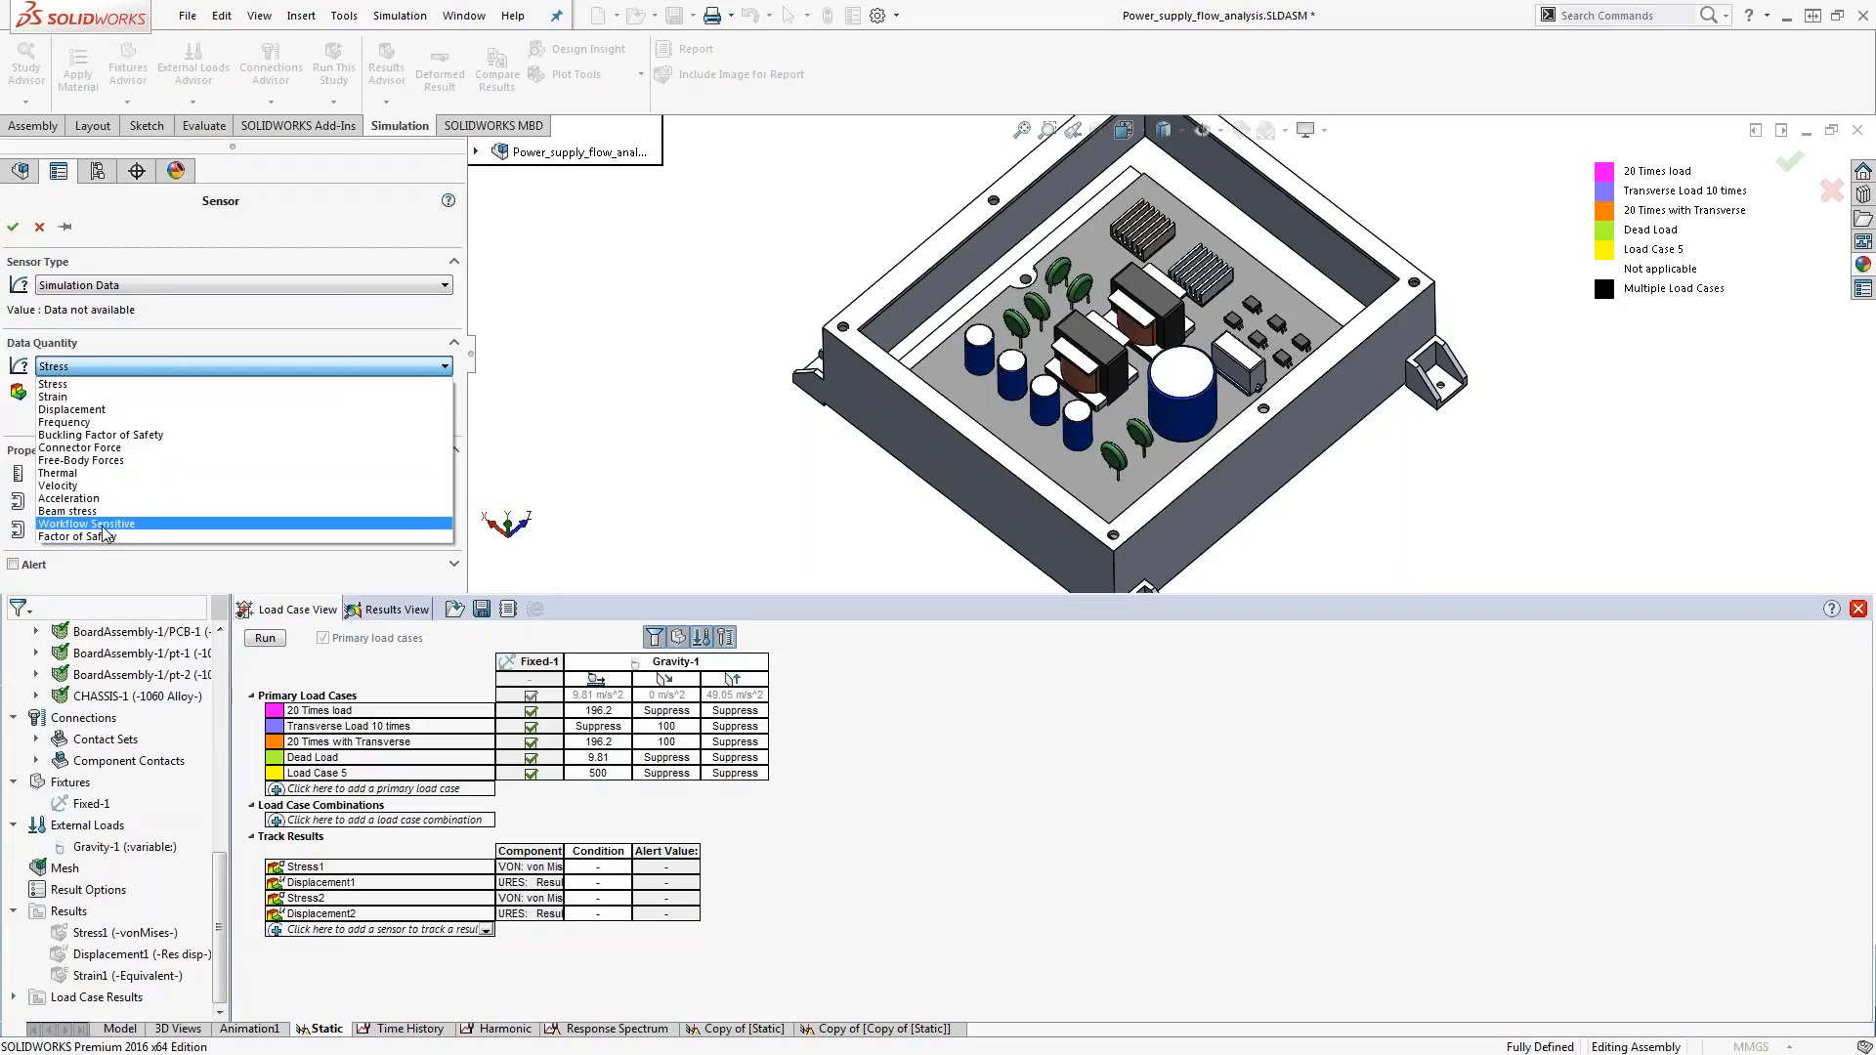
left_click(122, 382)
left_click(96, 475)
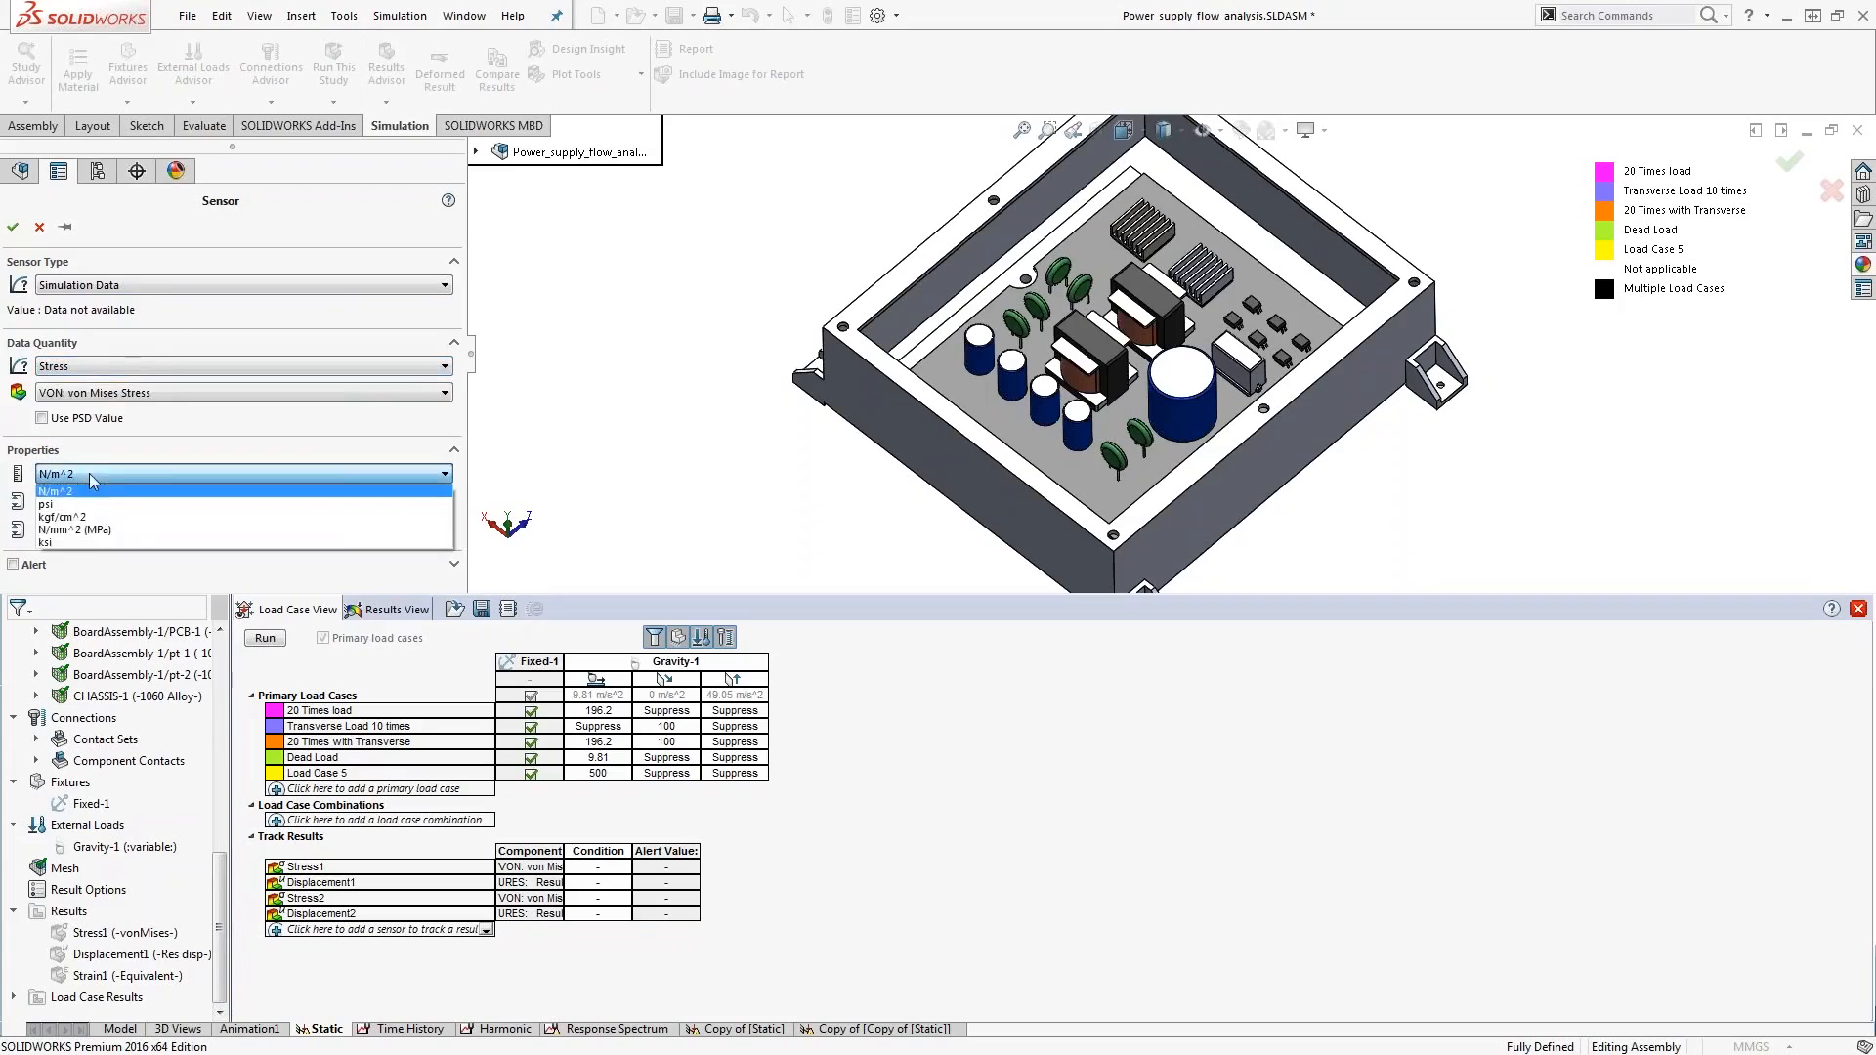
left_click(76, 529)
left_click(102, 504)
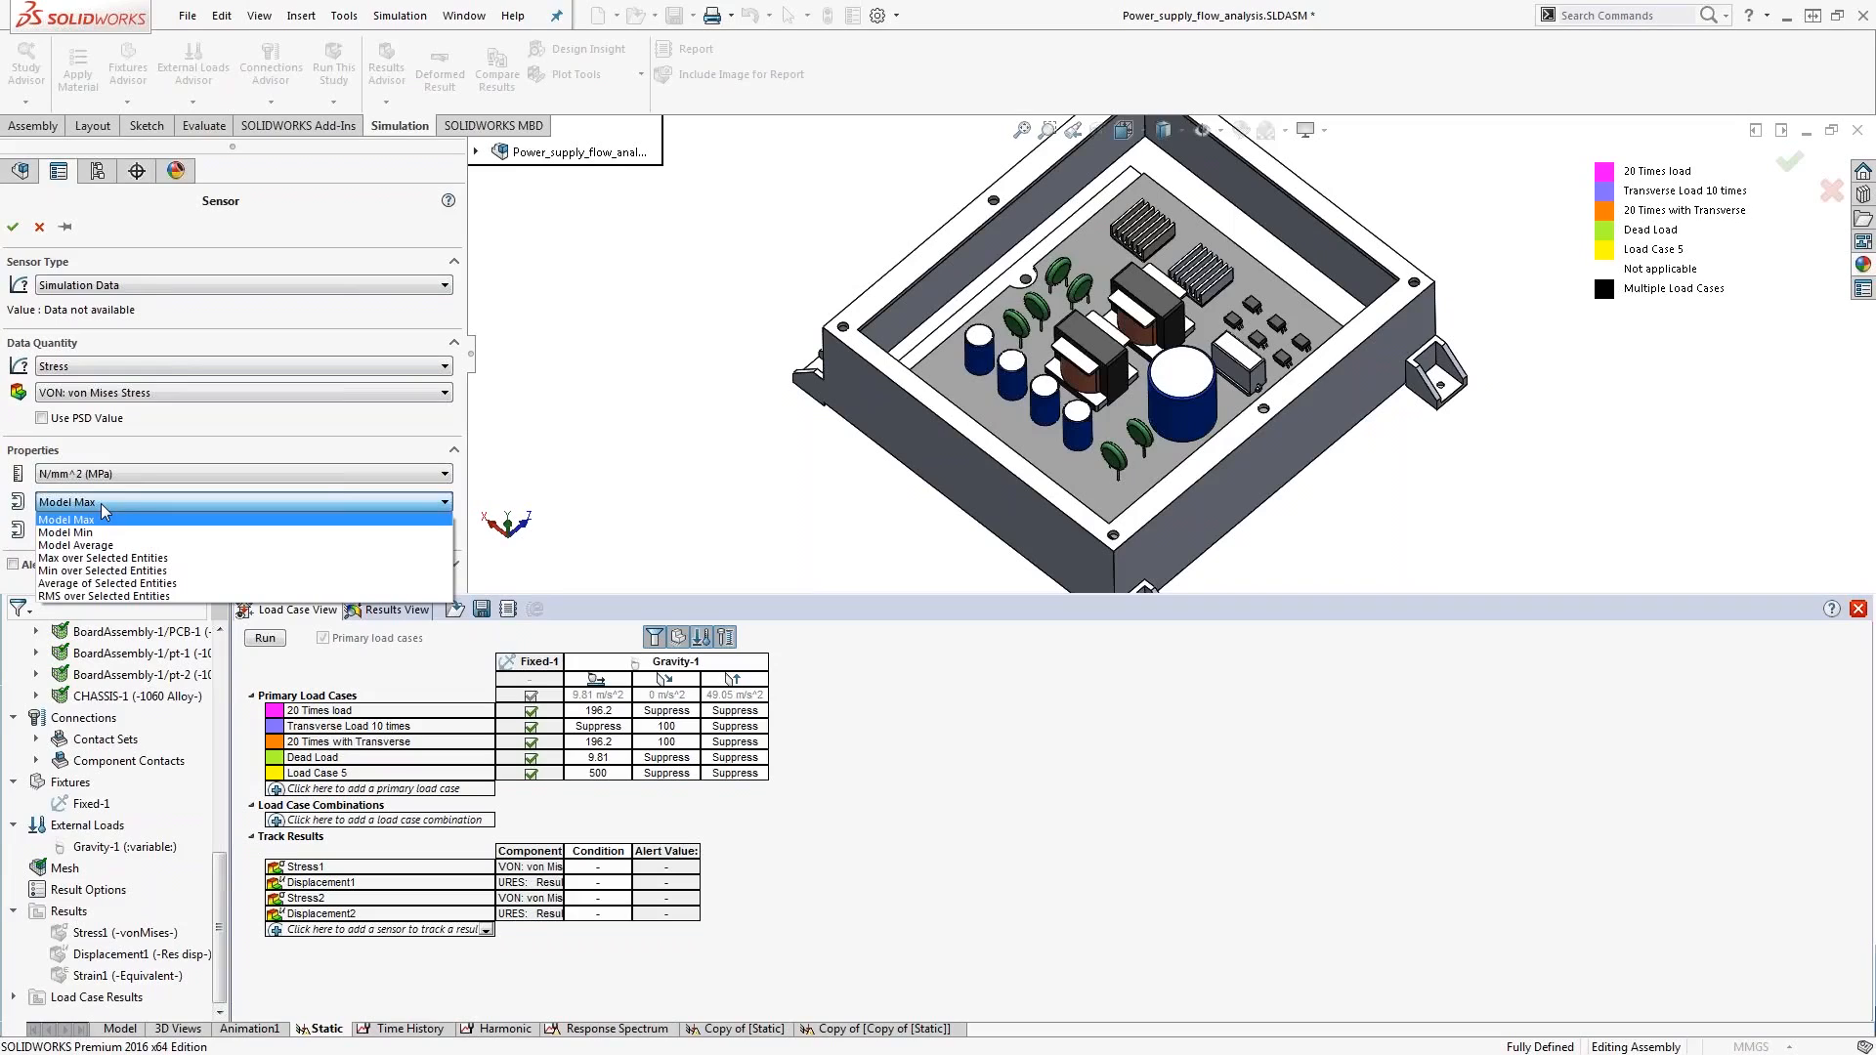
left_click(49, 229)
left_click(49, 229)
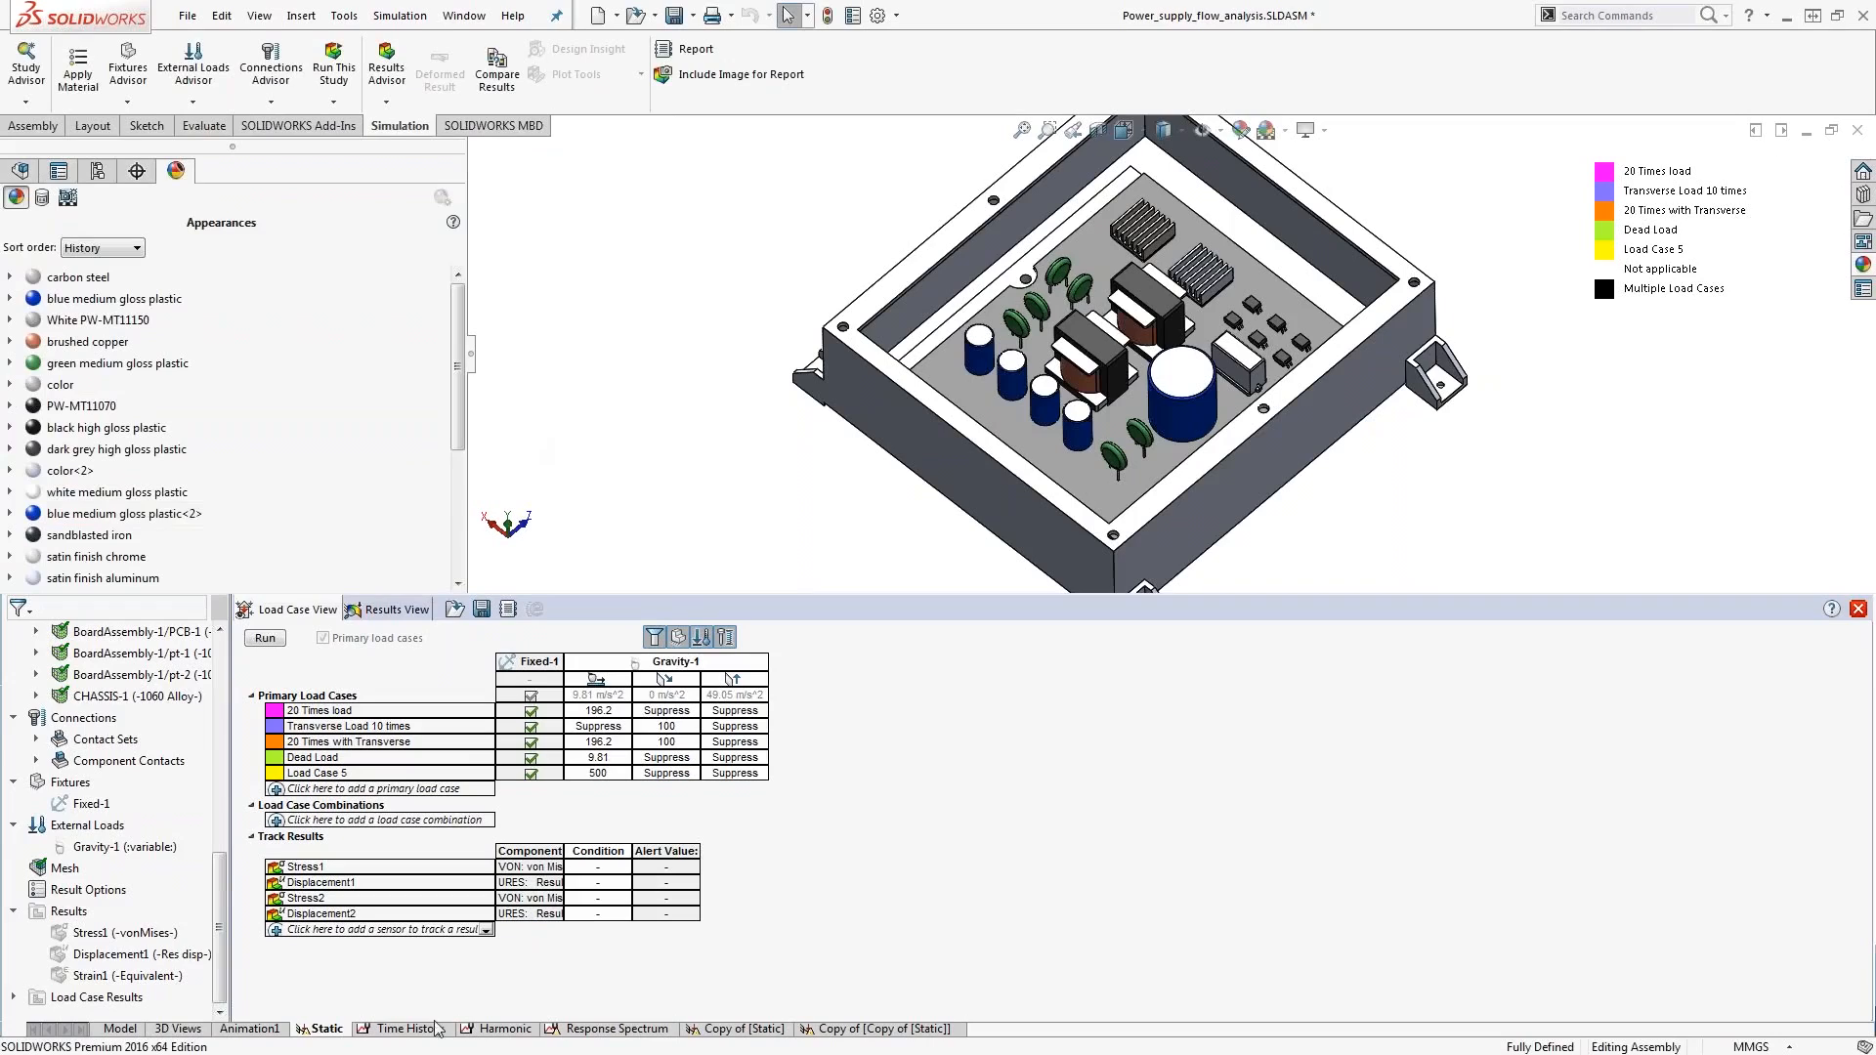
Display the results table comparing tracked stresses and displacements across the primary load cases
left_click(290, 640)
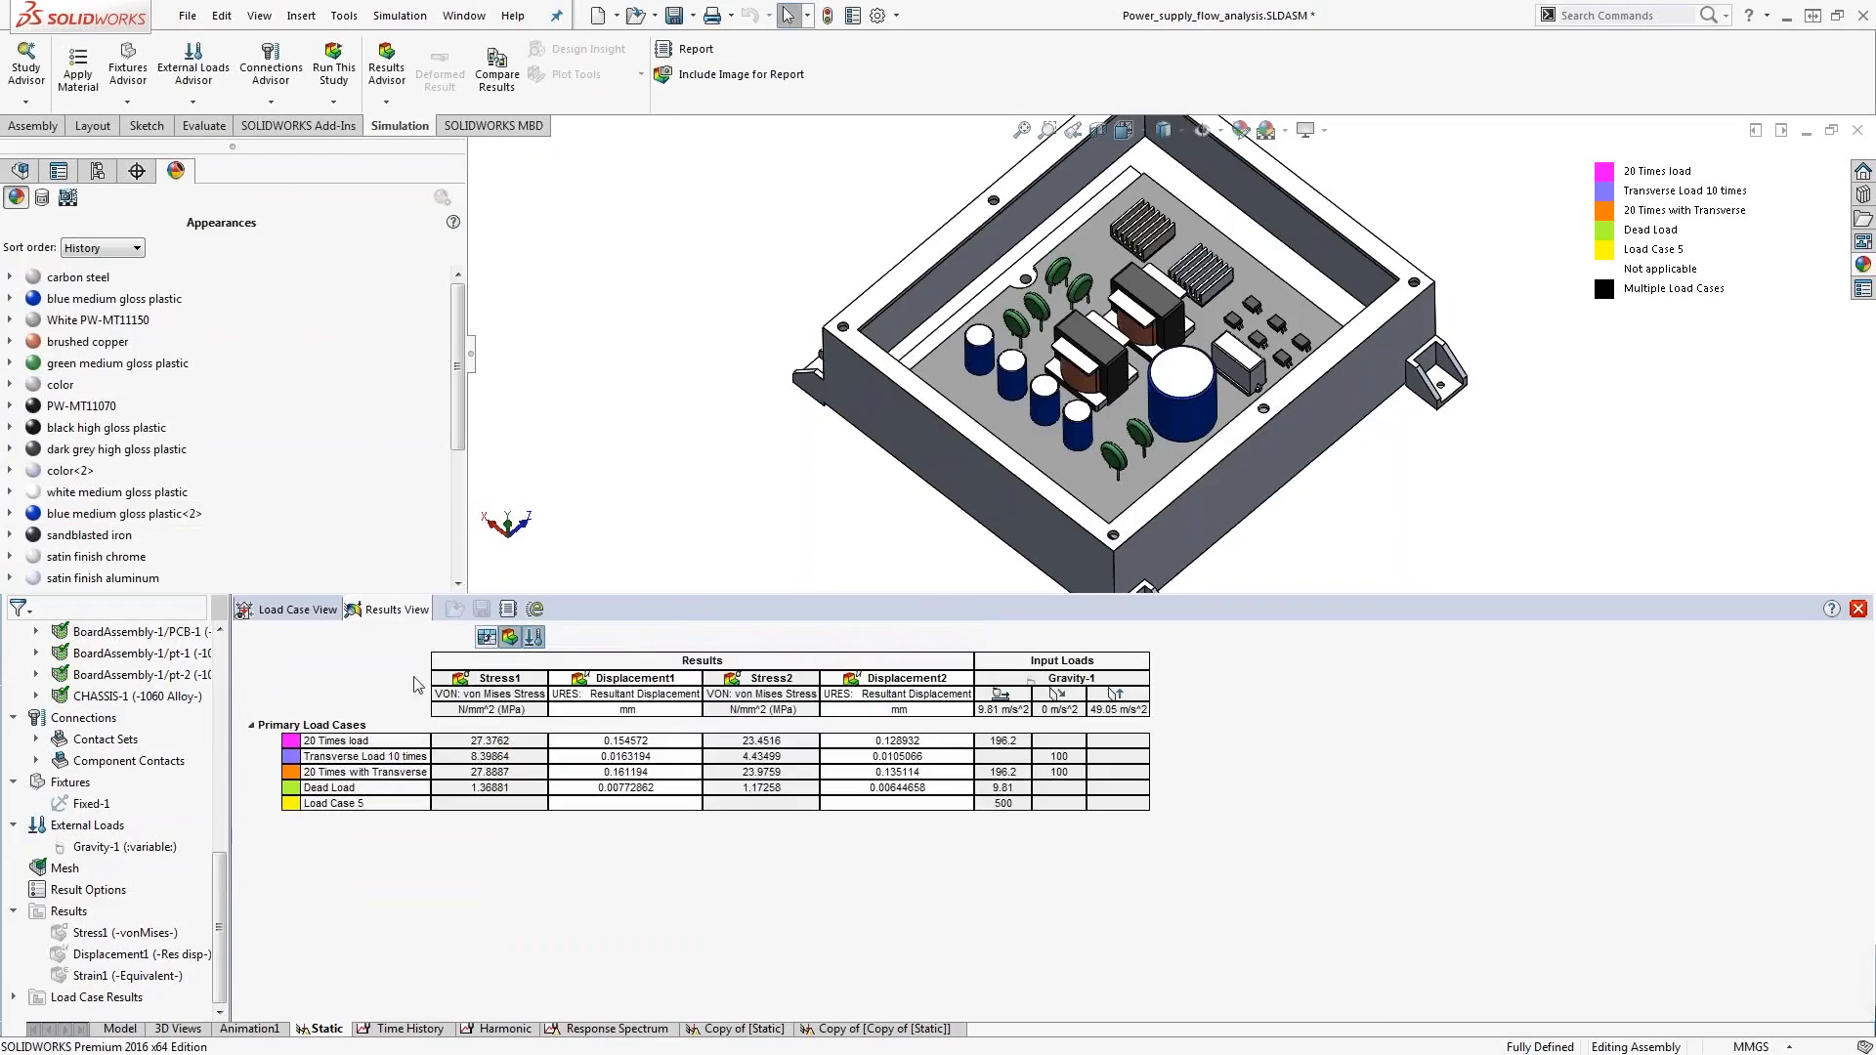
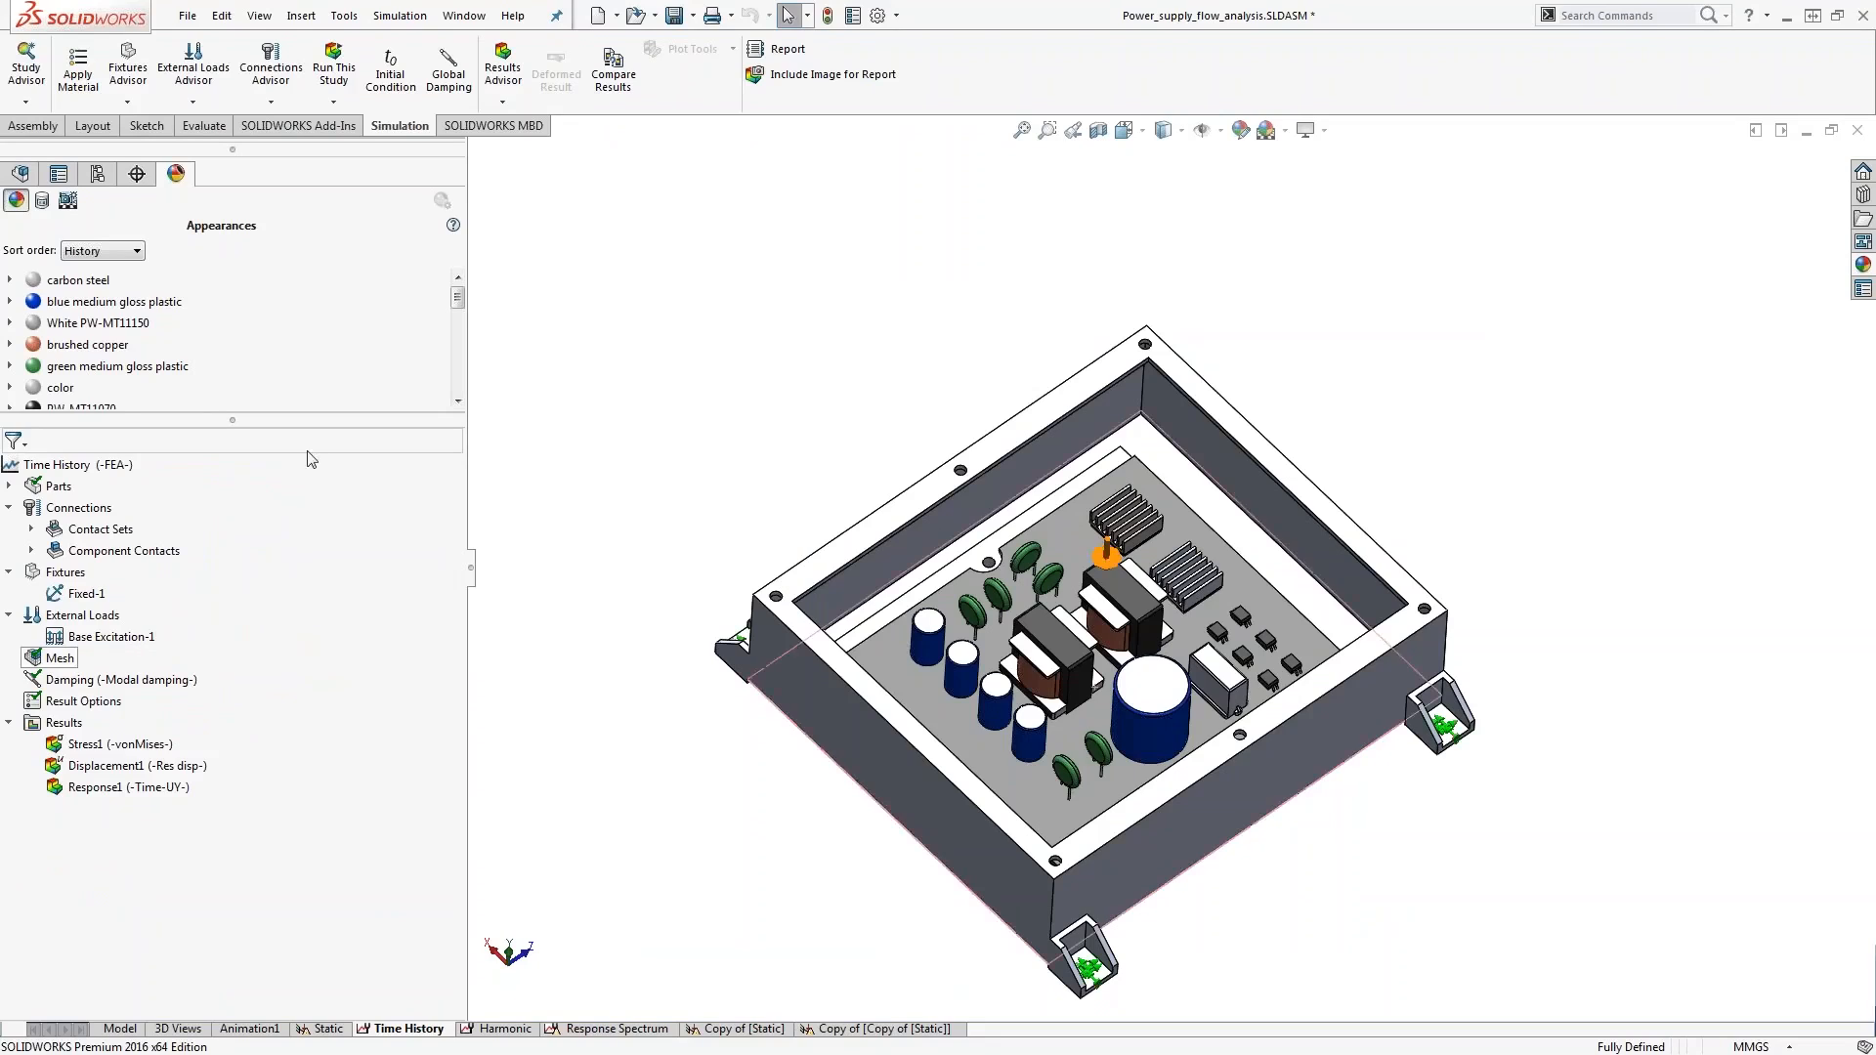
Review the Time History study's Base Excitation-1 acceleration settings and its time curve data without applying changes
left_click(103, 637)
scroll(104, 647, "down", 5)
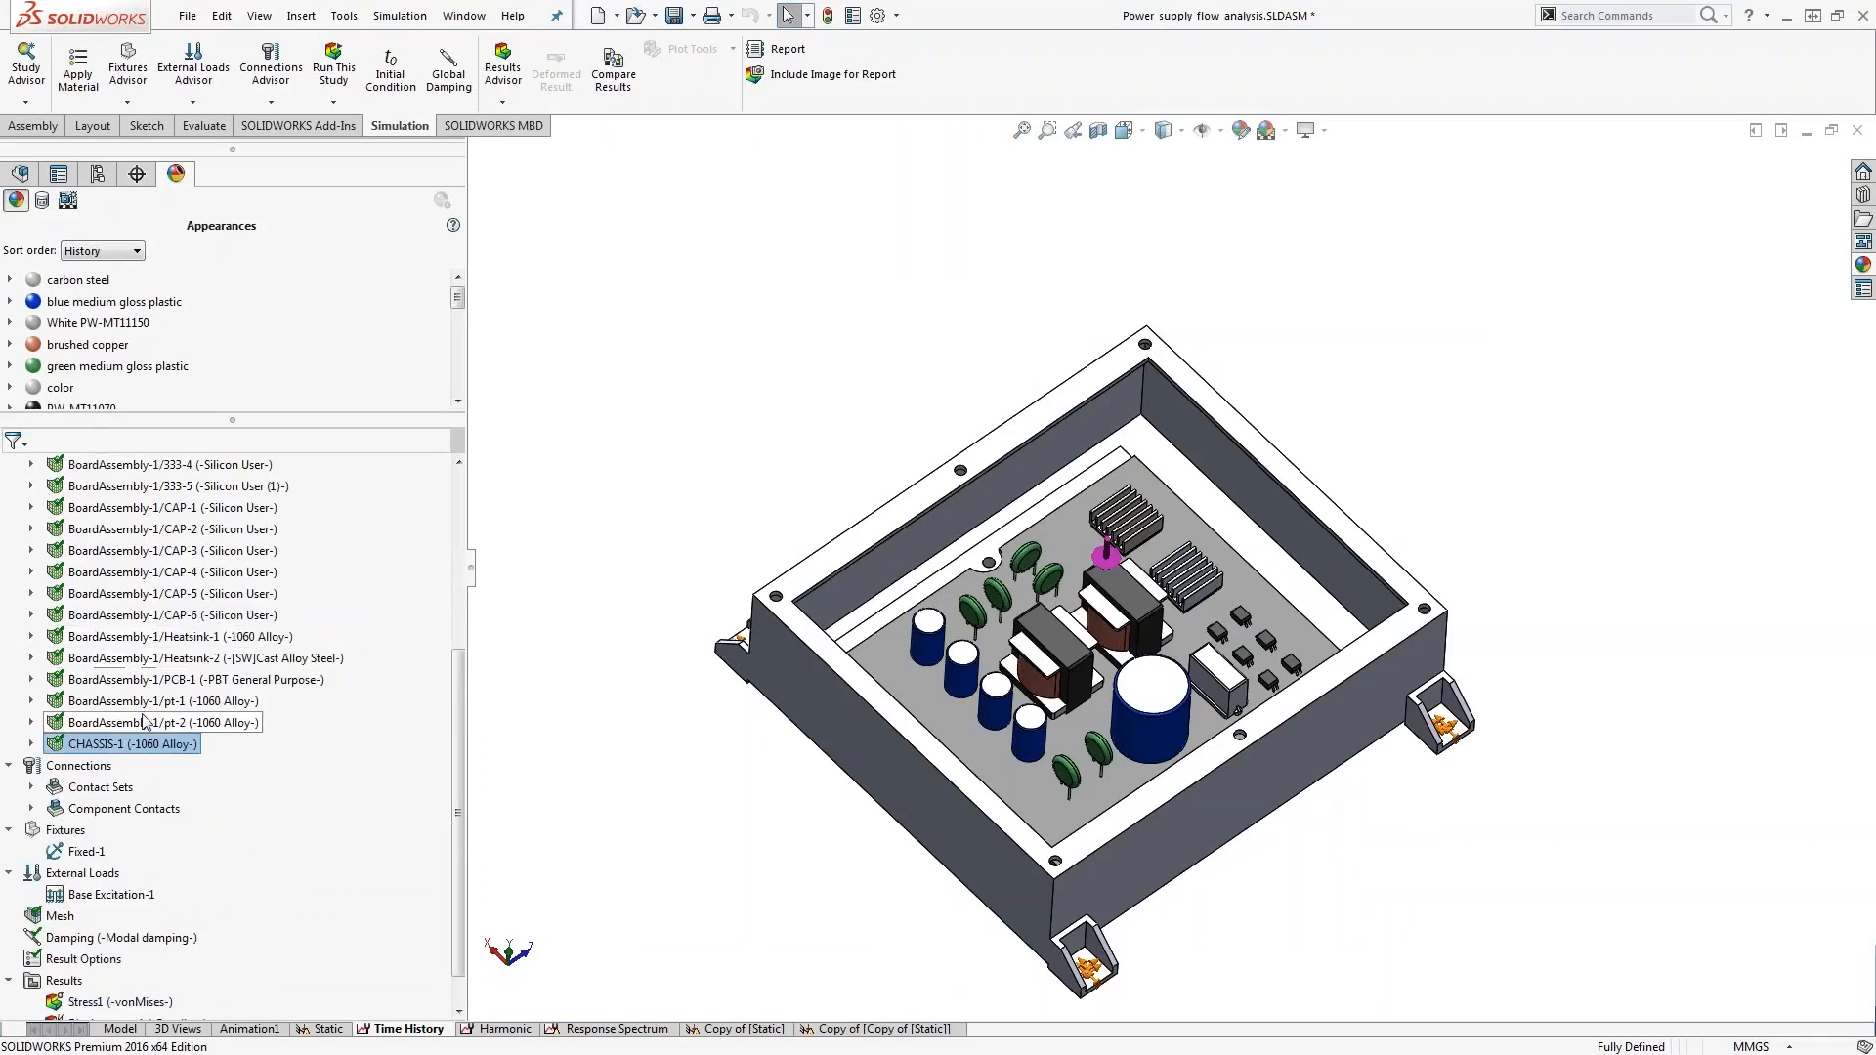
right_click(101, 860)
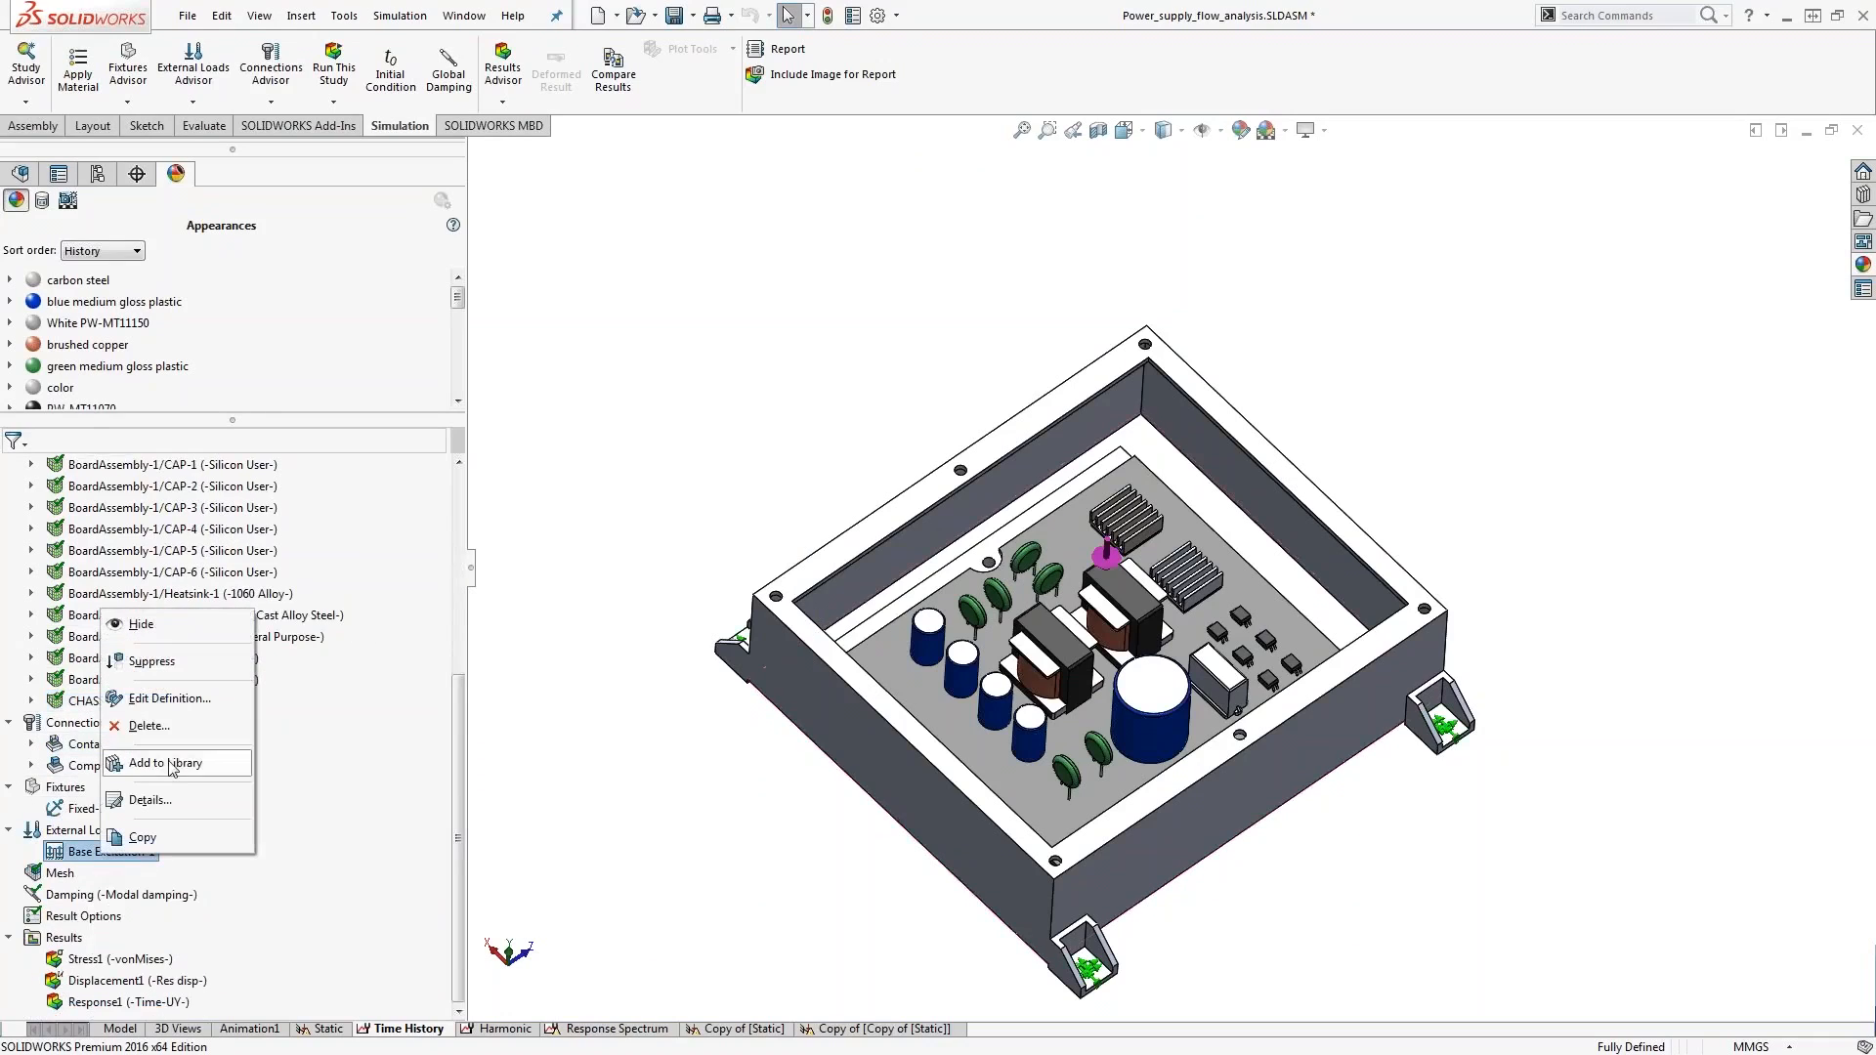
left_click(176, 698)
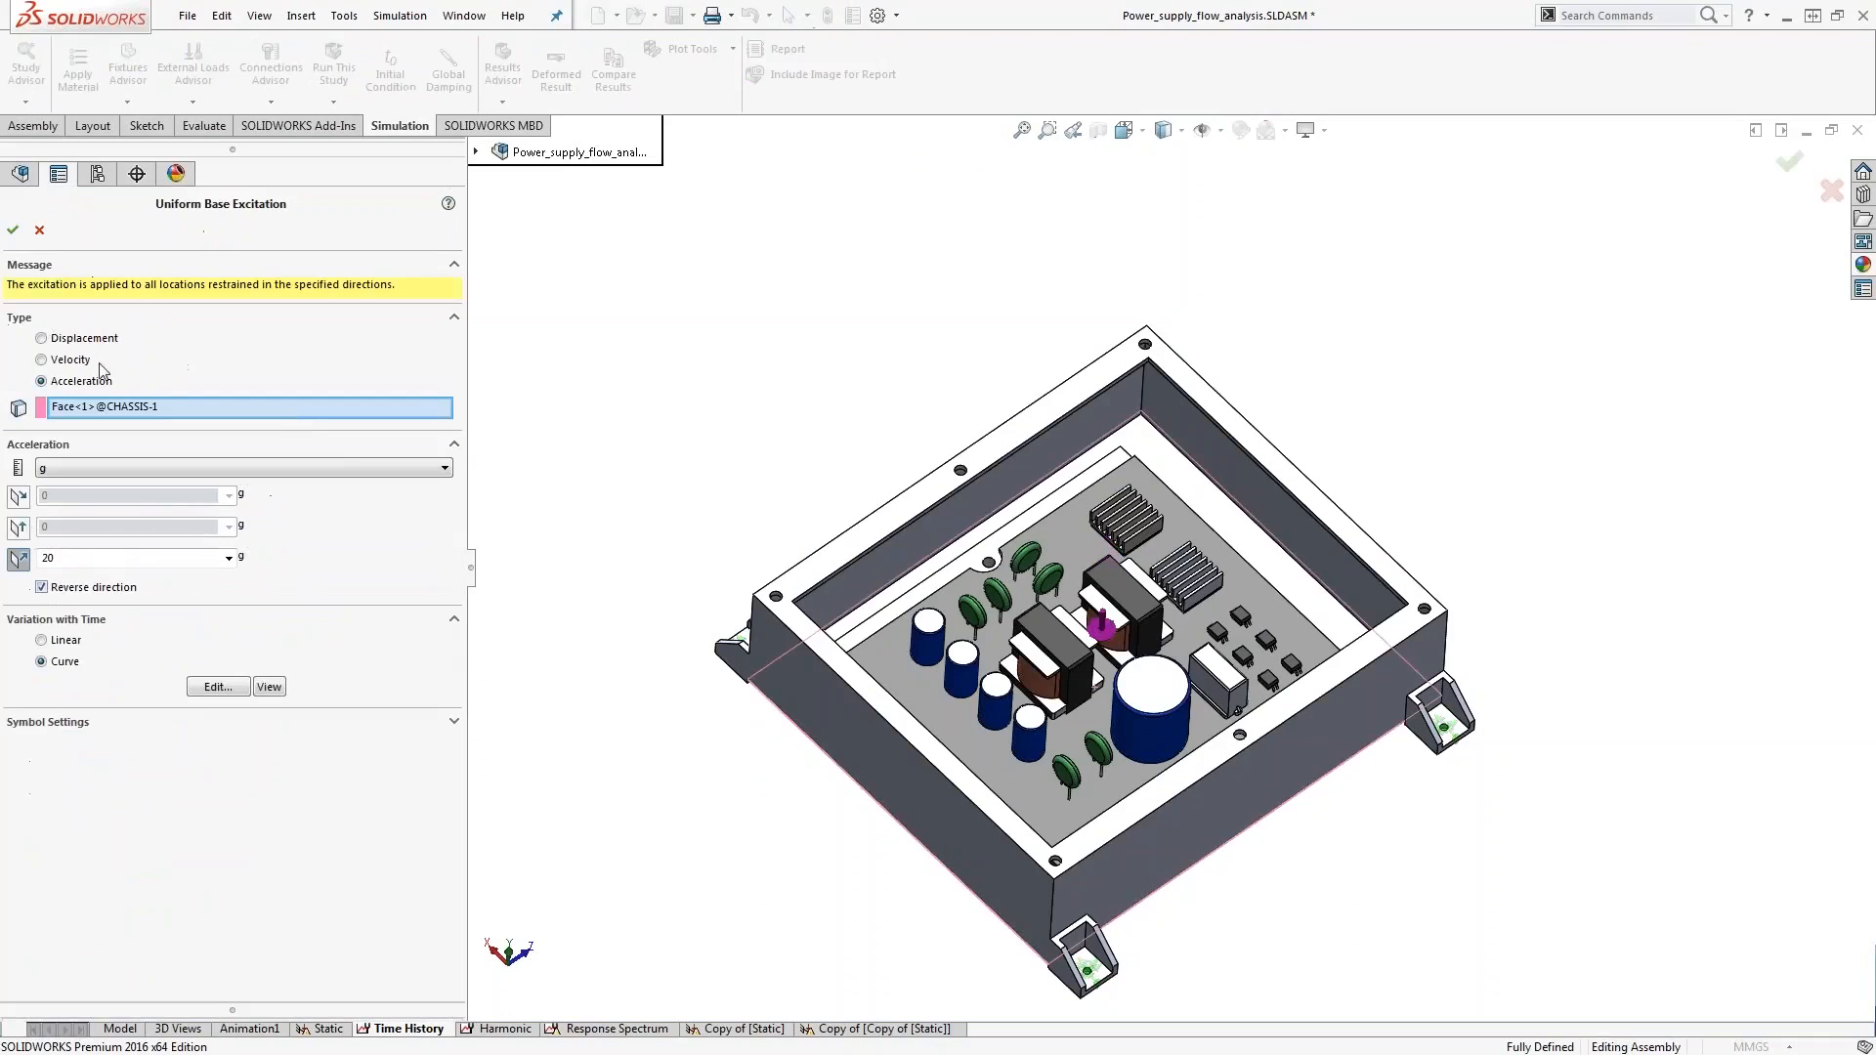
middle_click_drag(600, 635, 591, 576)
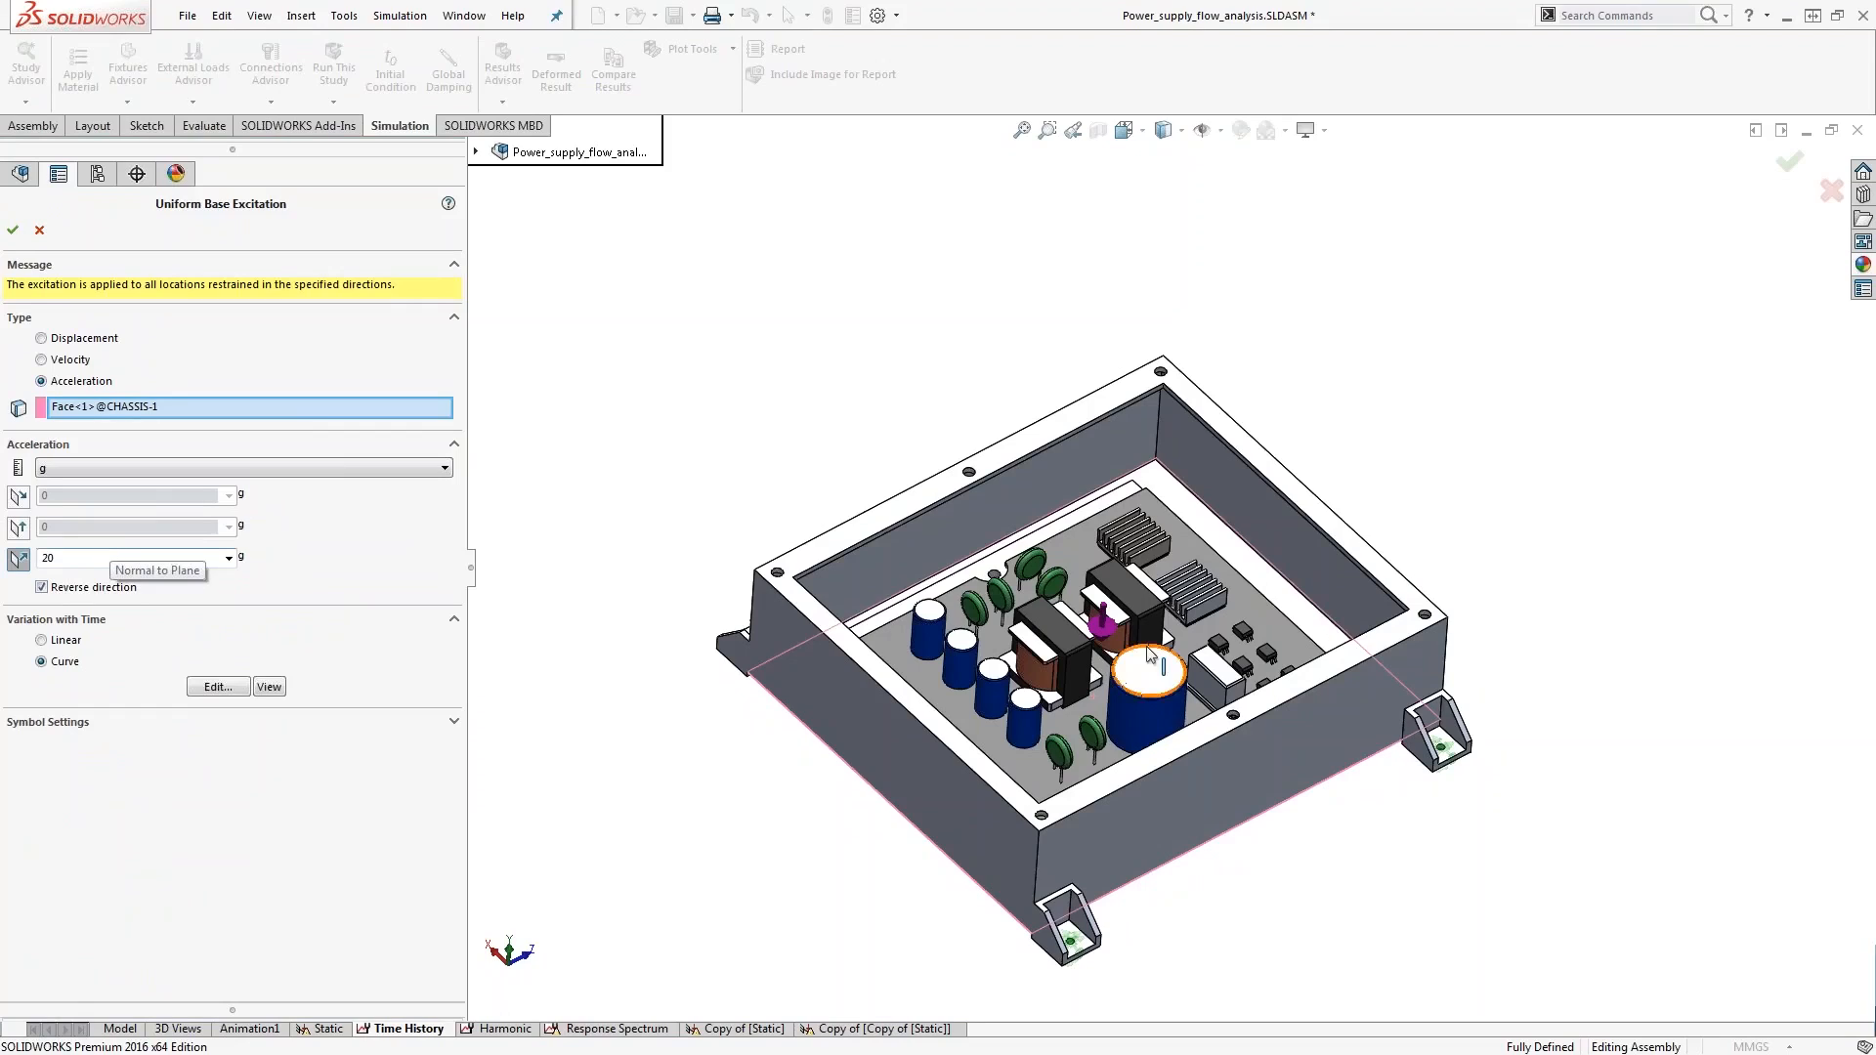
left_click(215, 688)
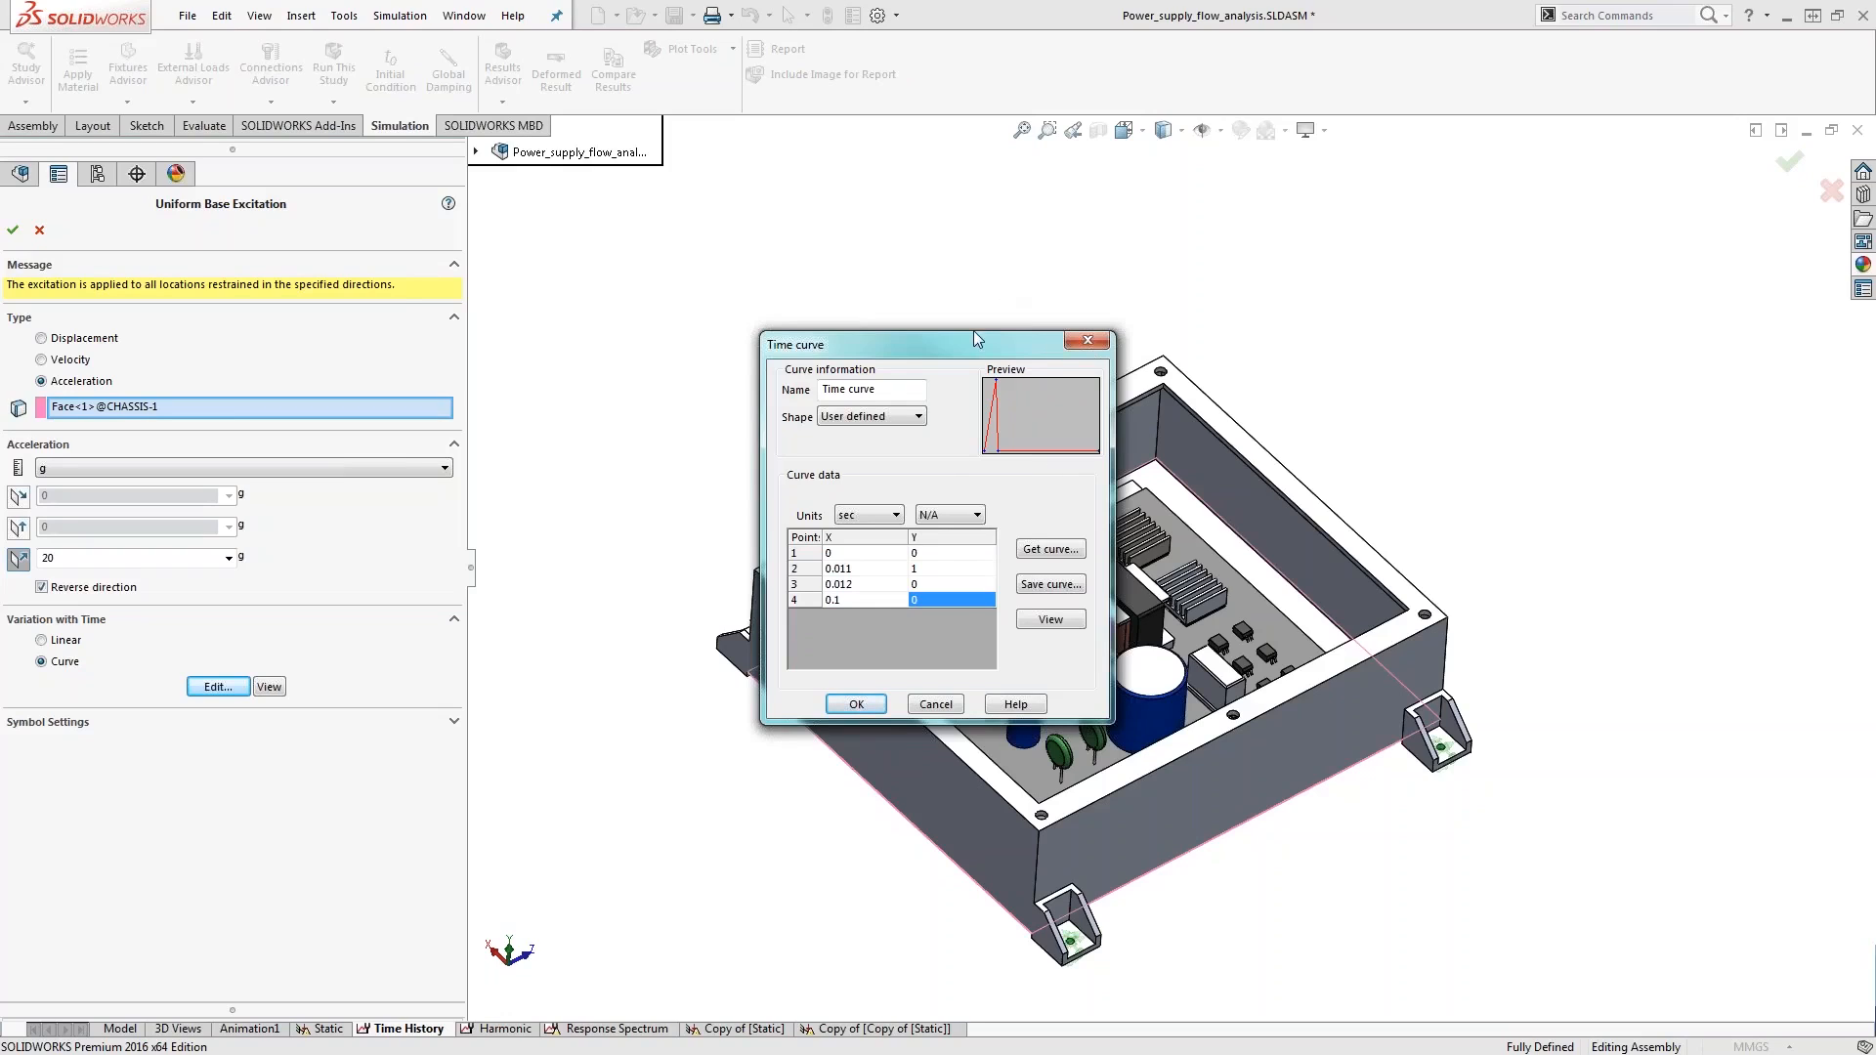
left_click(935, 703)
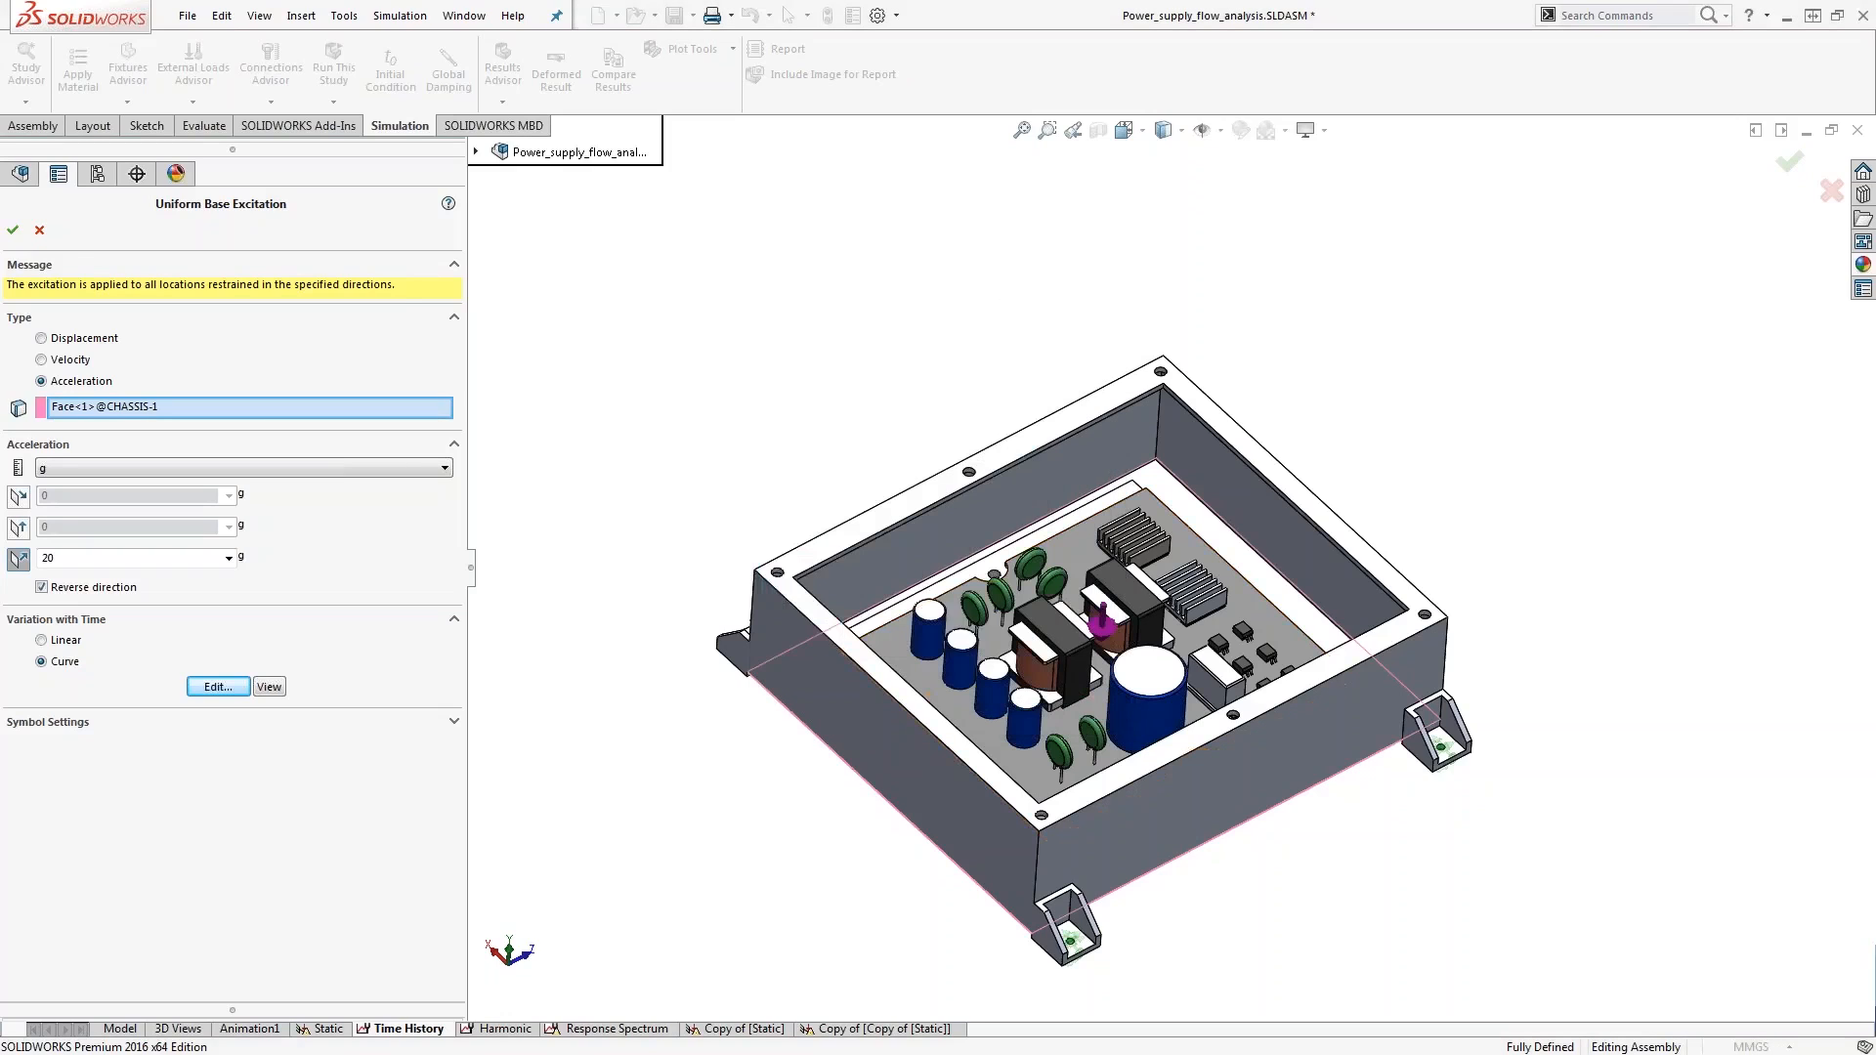
left_click(40, 232)
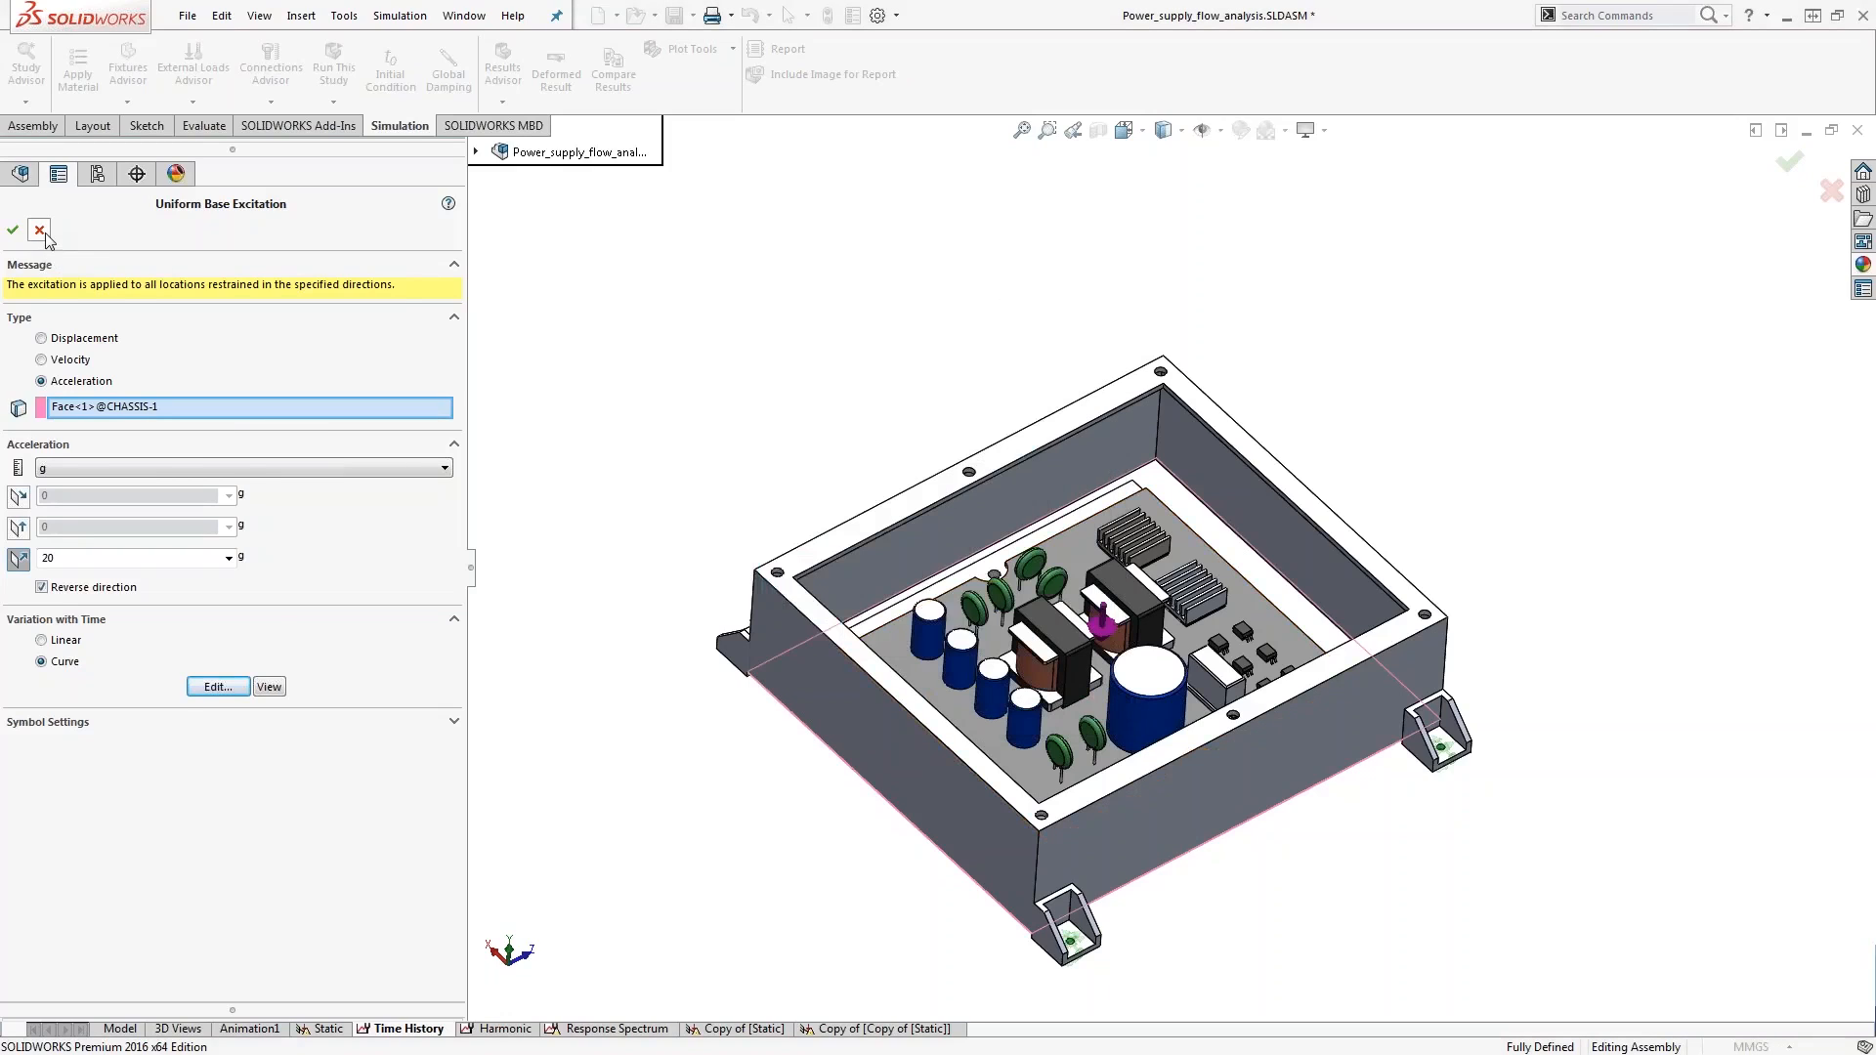
left_click(550, 464)
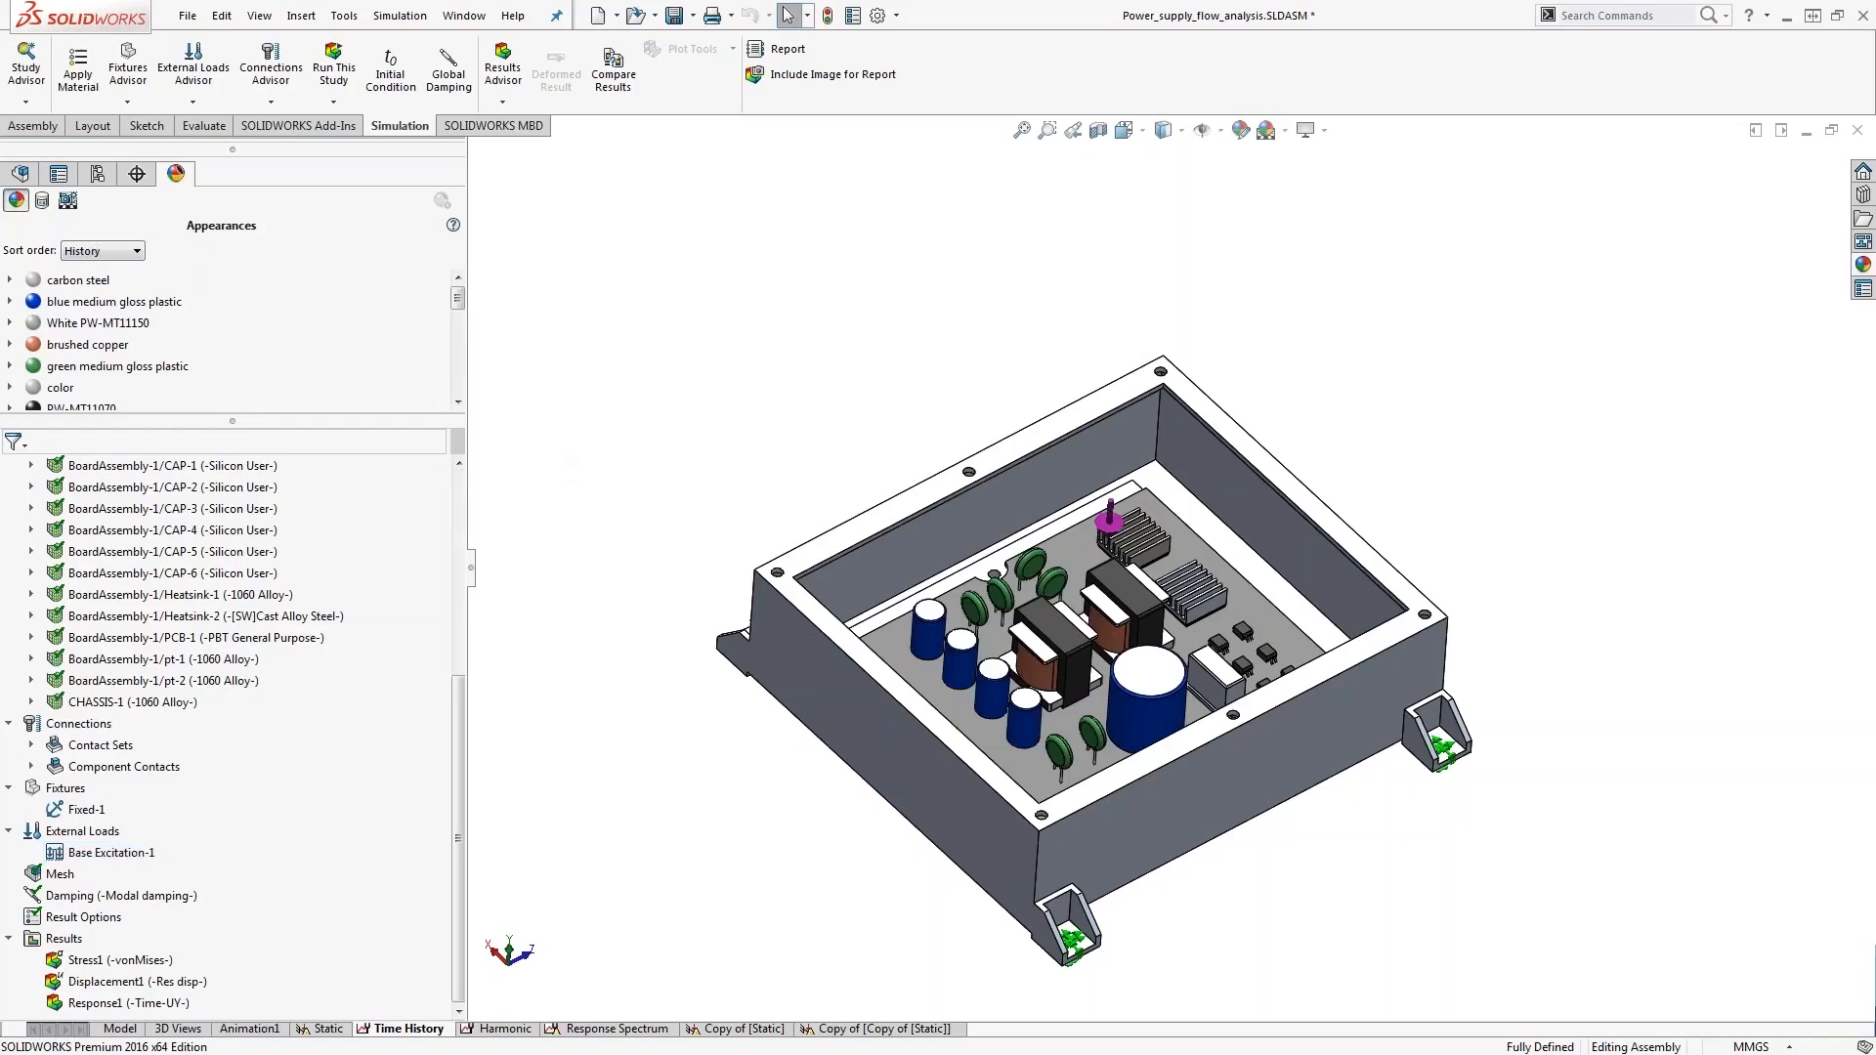
Review the Time History study's global modal damping options and damping ratio
right_click(78, 896)
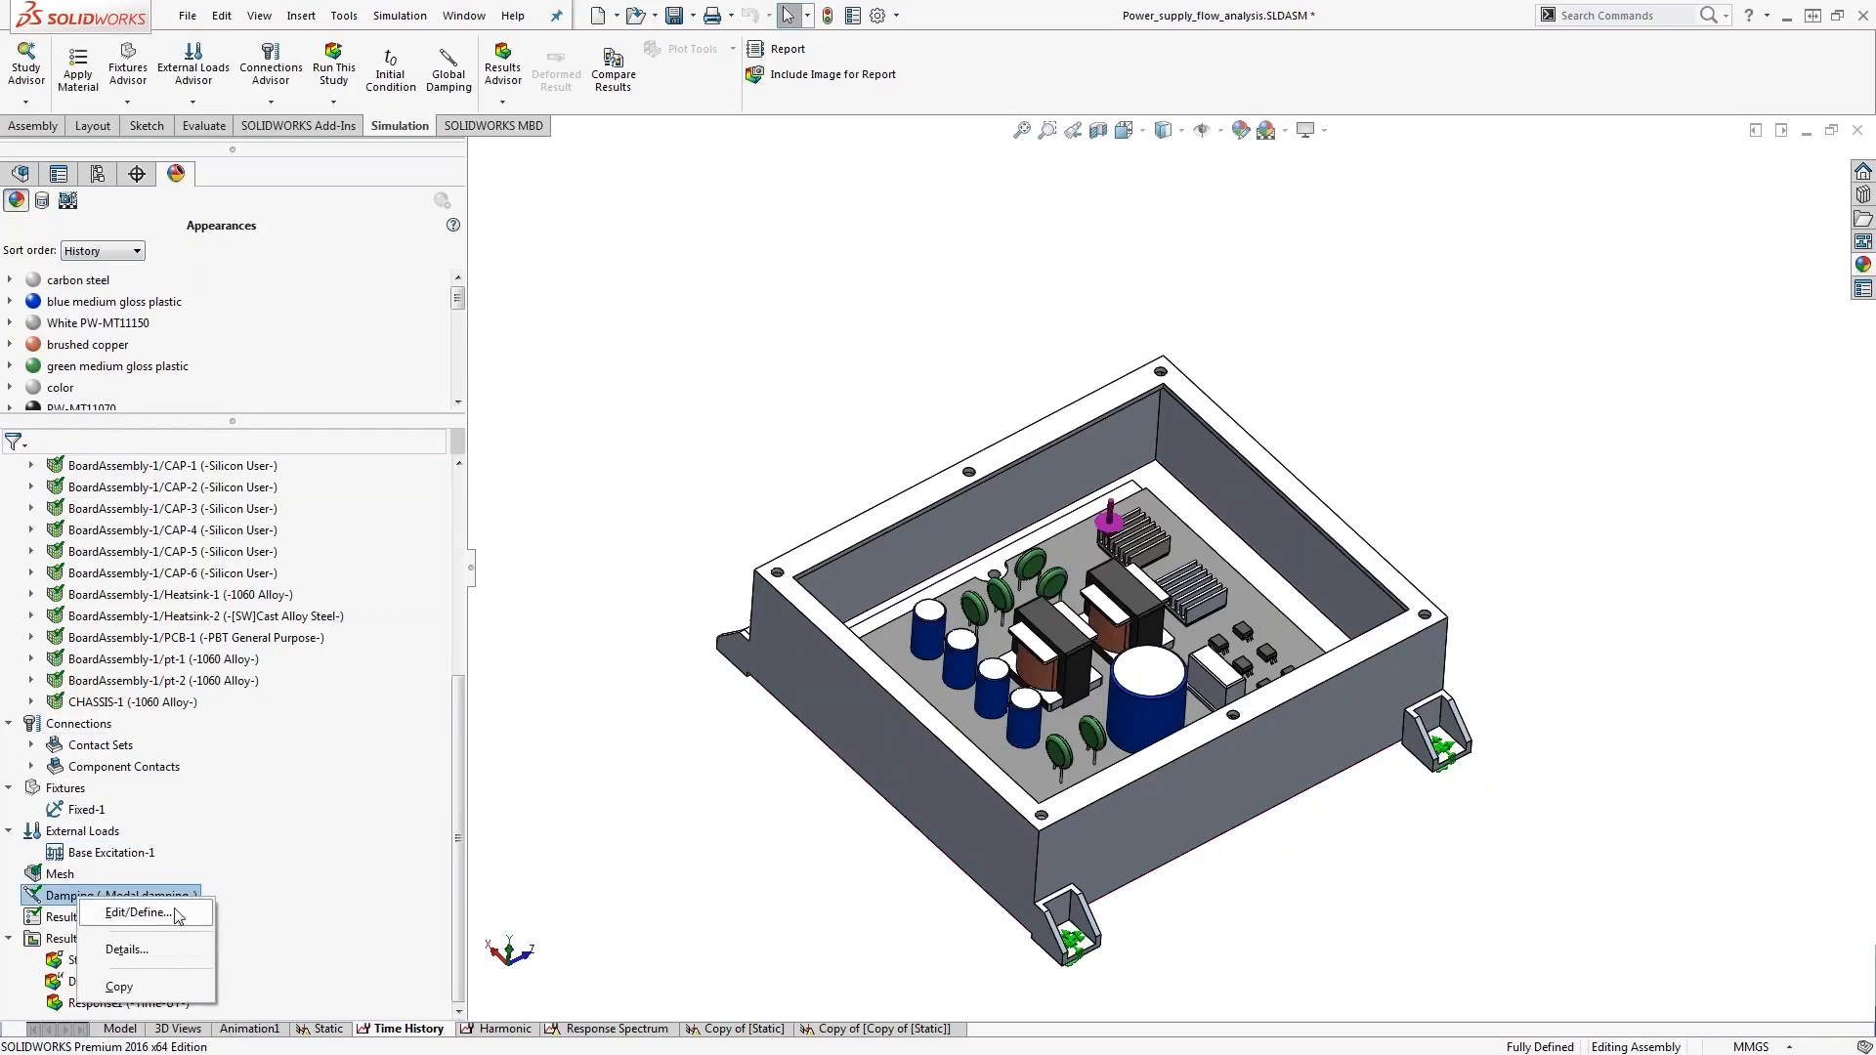
left_click(166, 914)
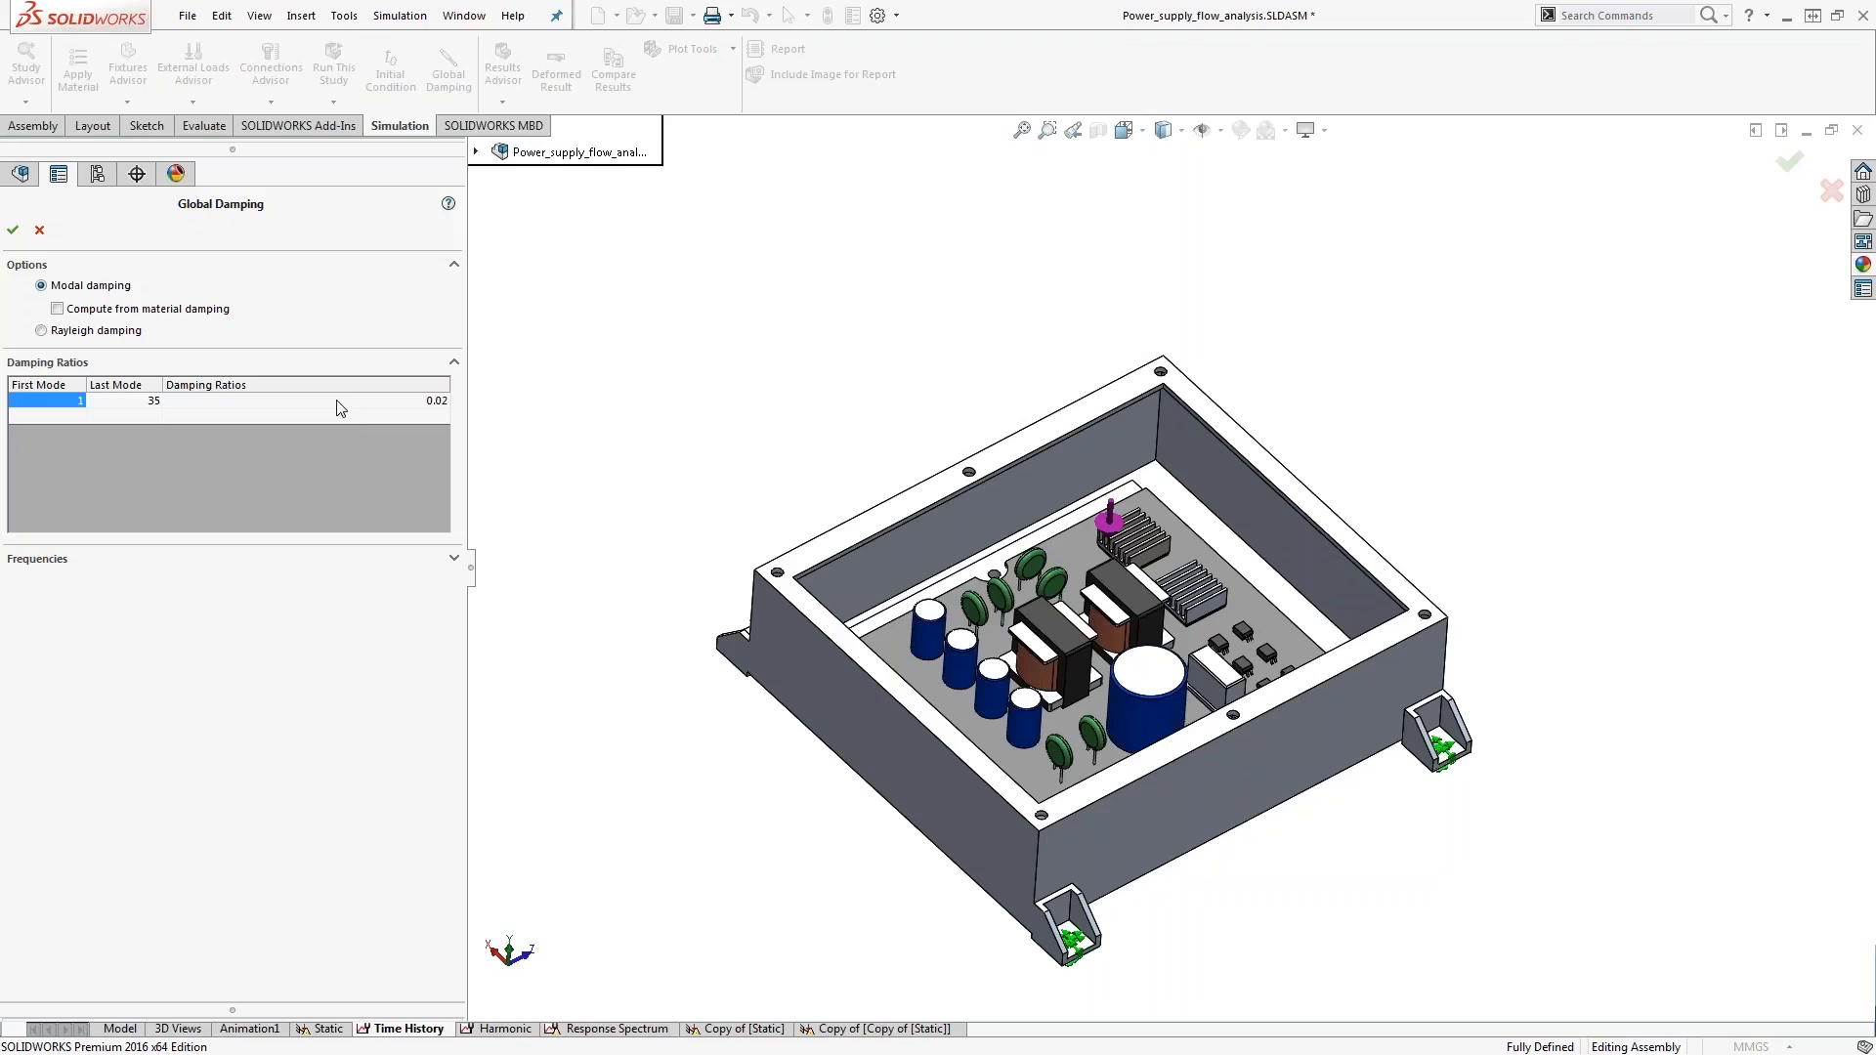
left_click(13, 230)
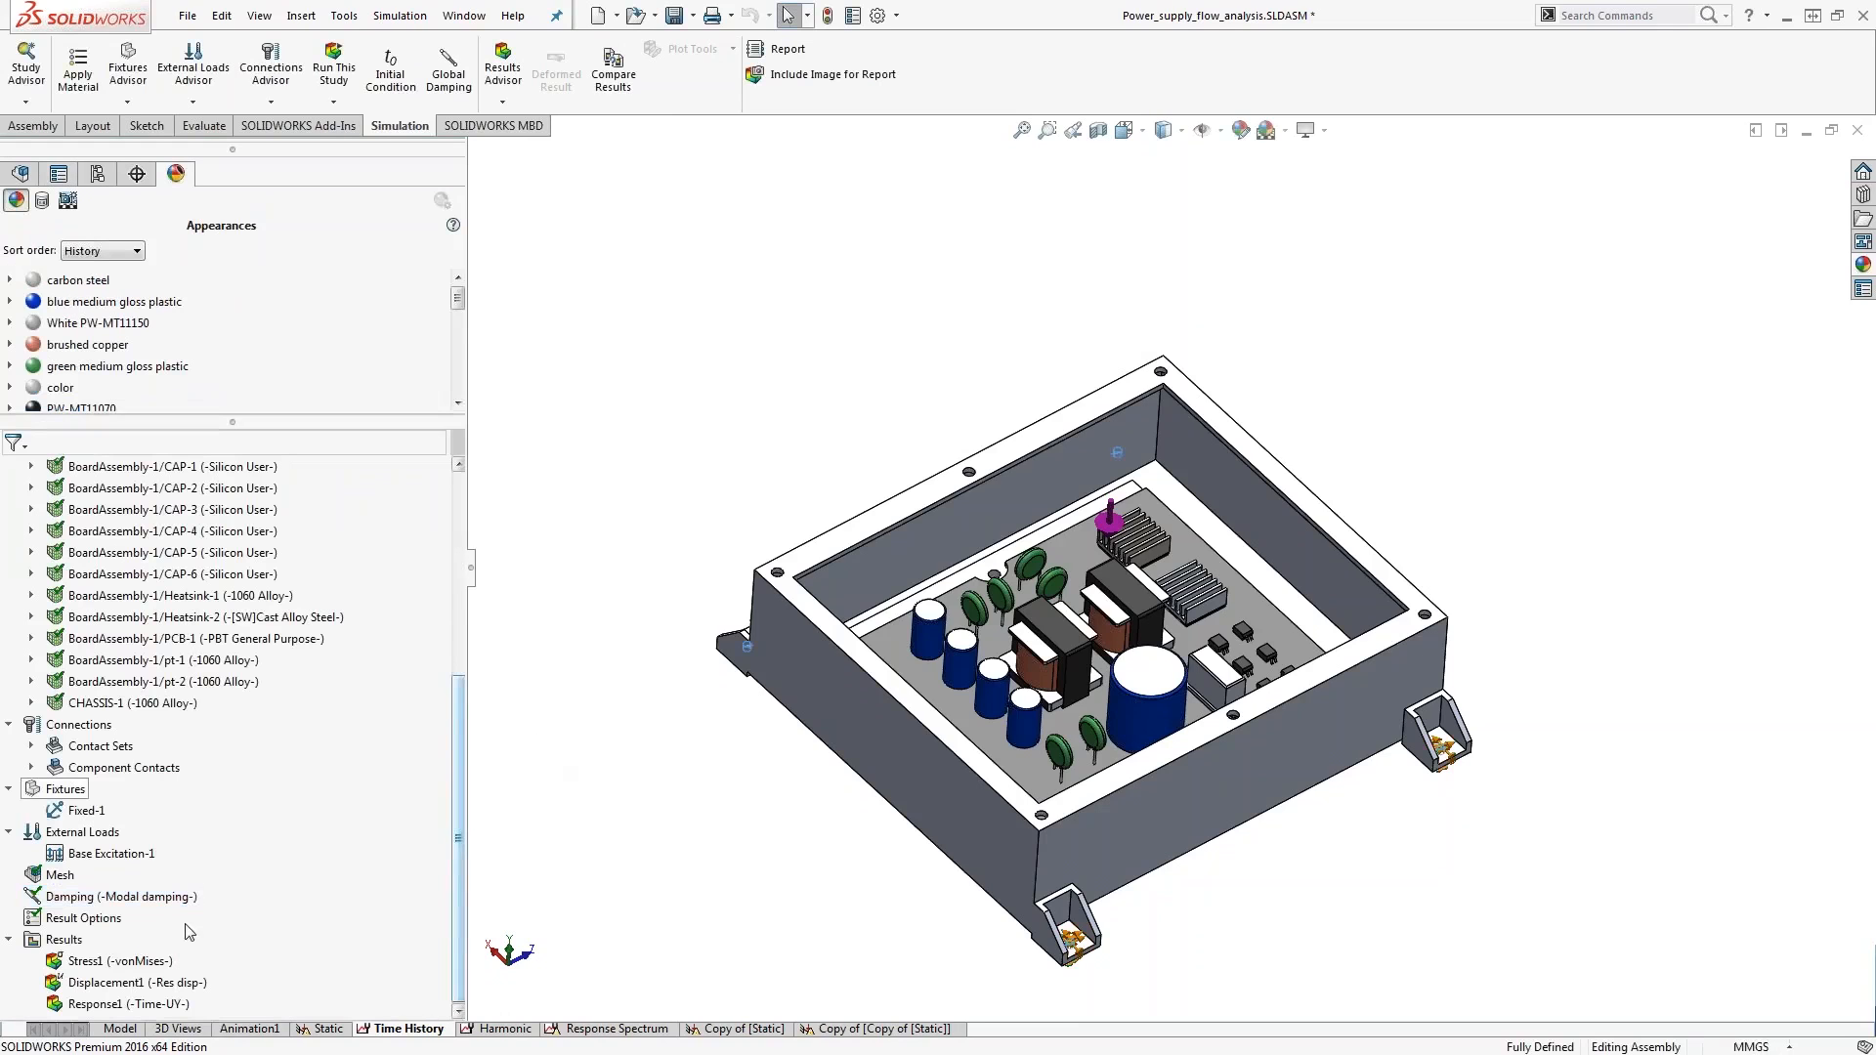
Display the Time History von Mises stress plot with its maximum annotated on the model, and set the legend maximum to 8.4
double_click(122, 963)
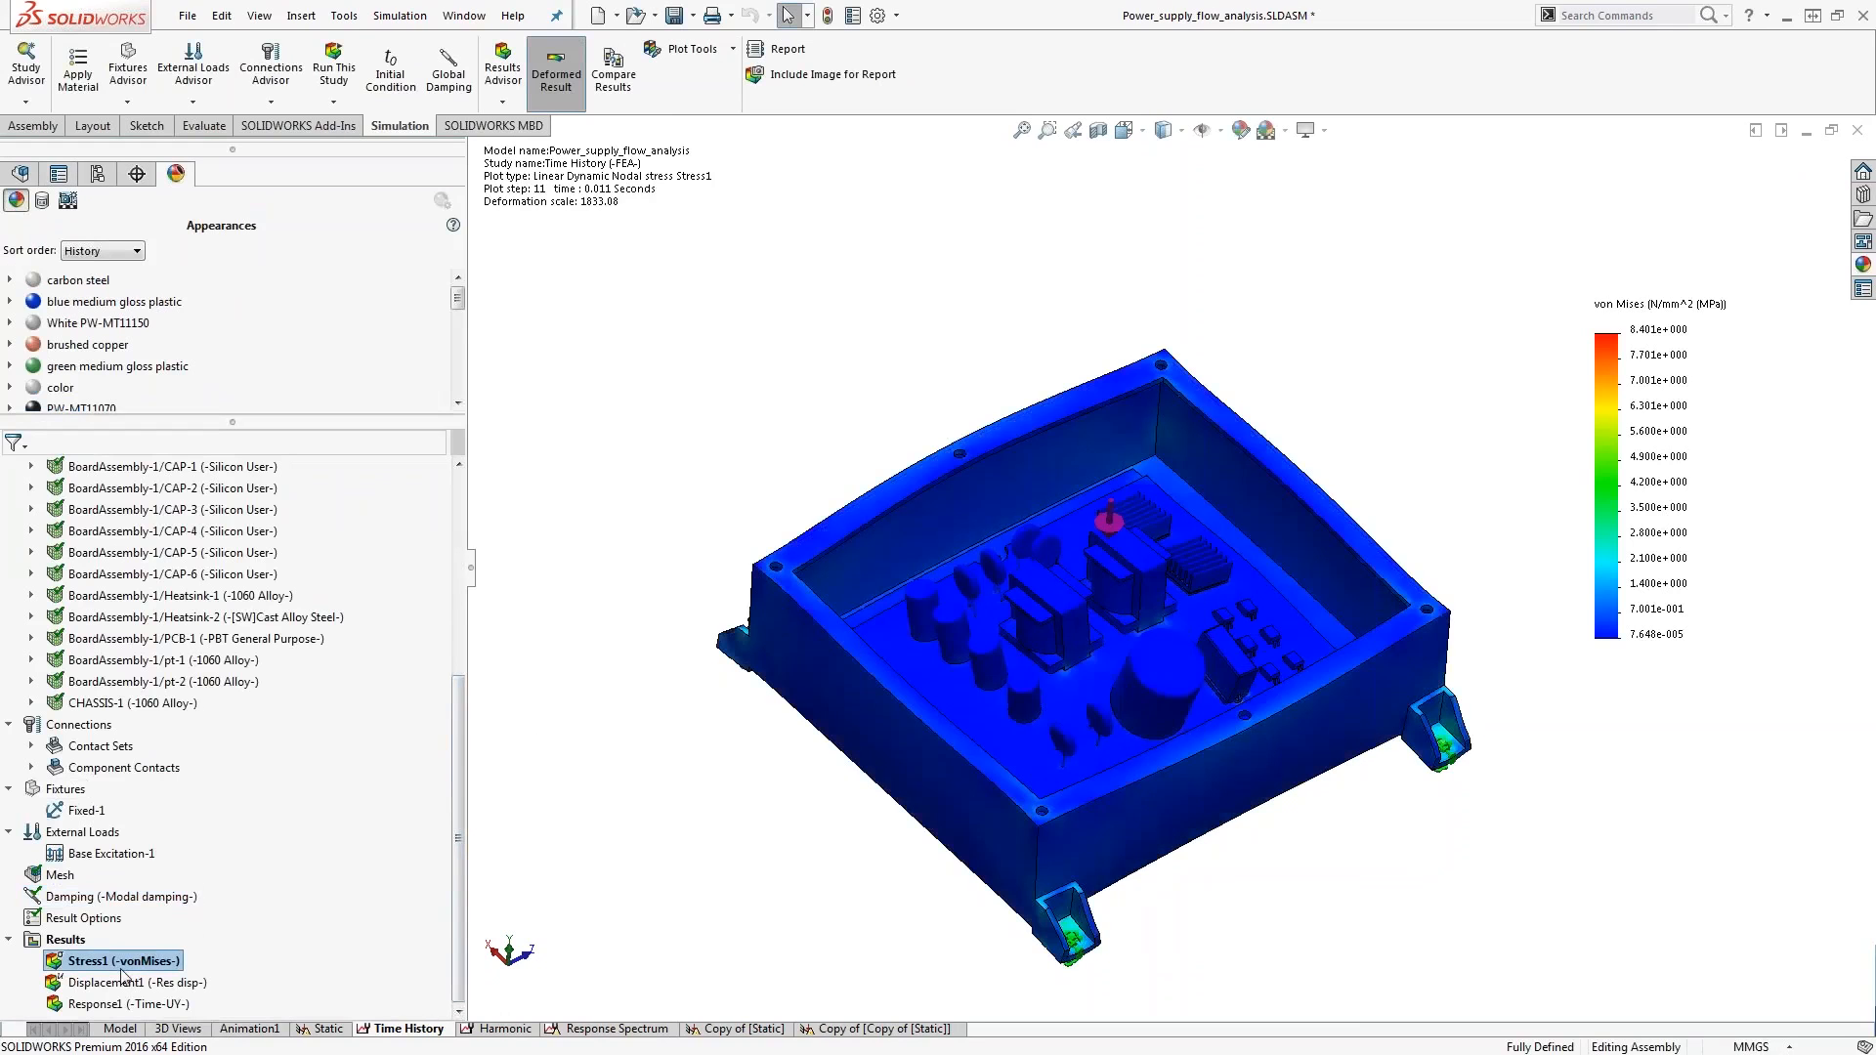
double_click(1652, 330)
left_click(1815, 328)
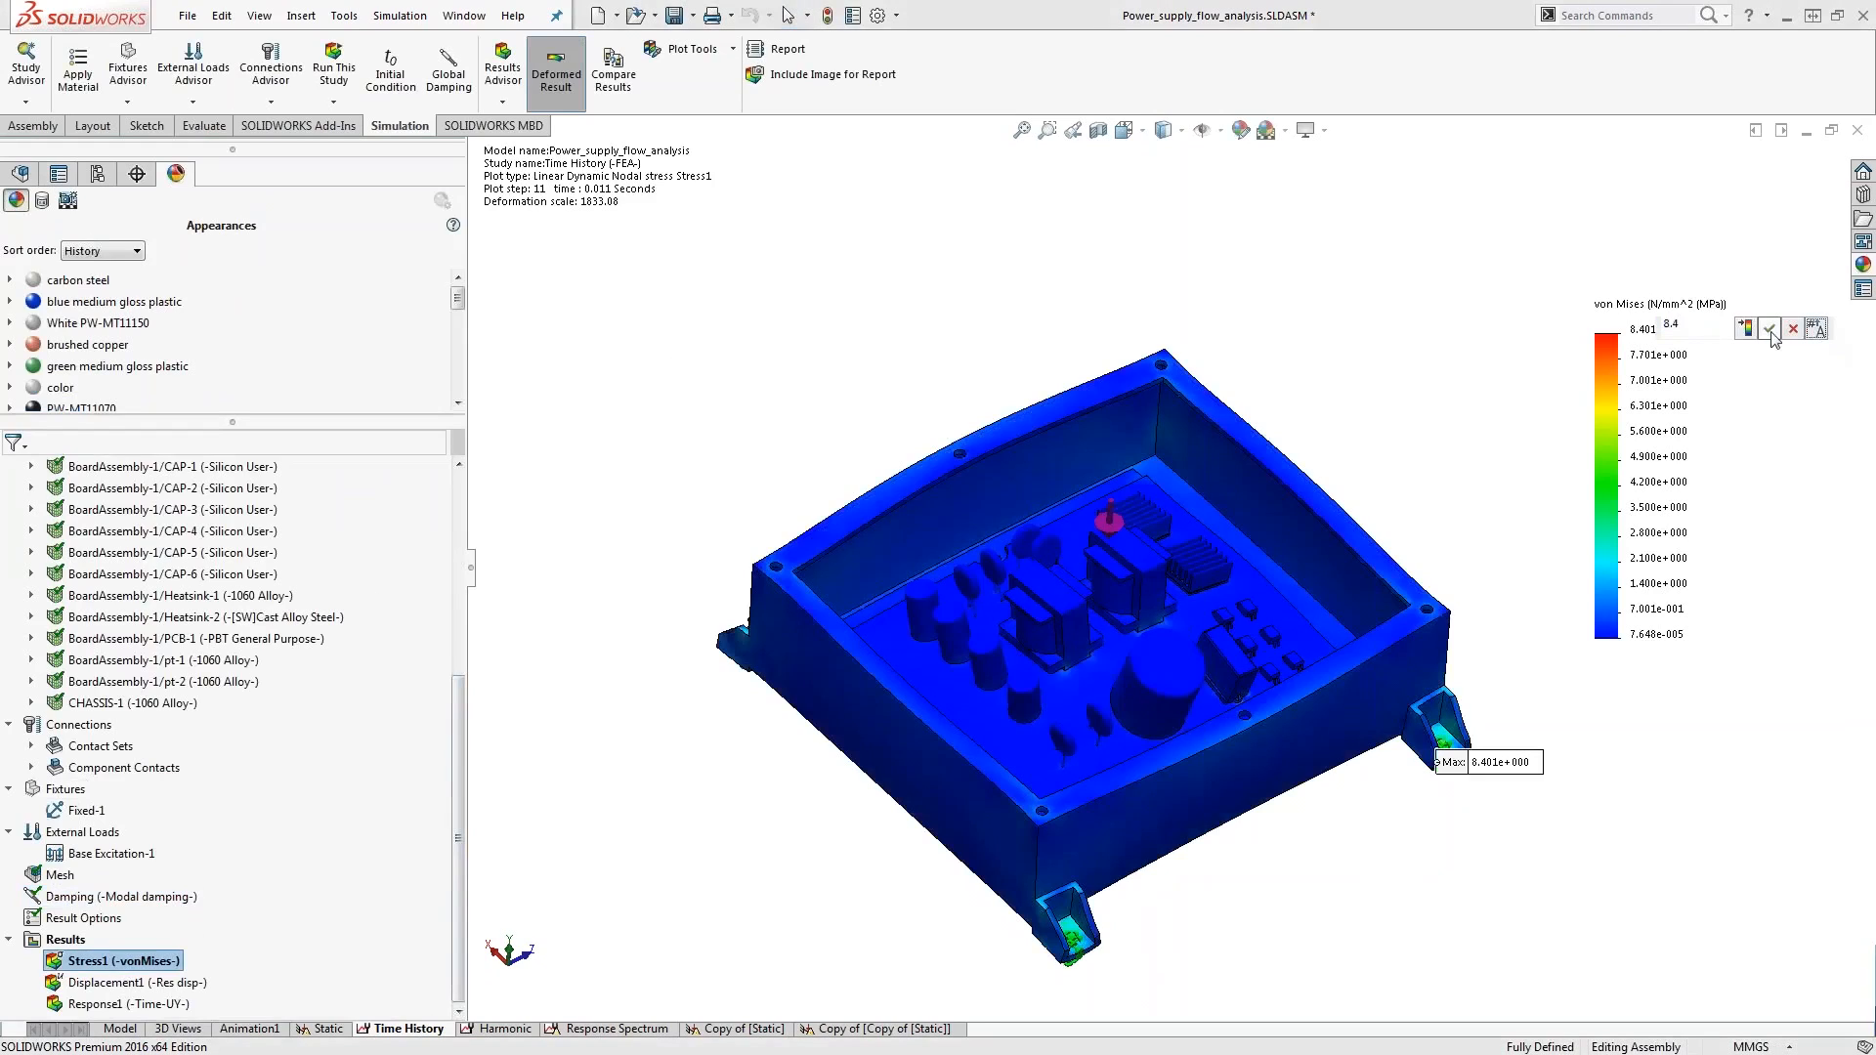
left_click(1769, 328)
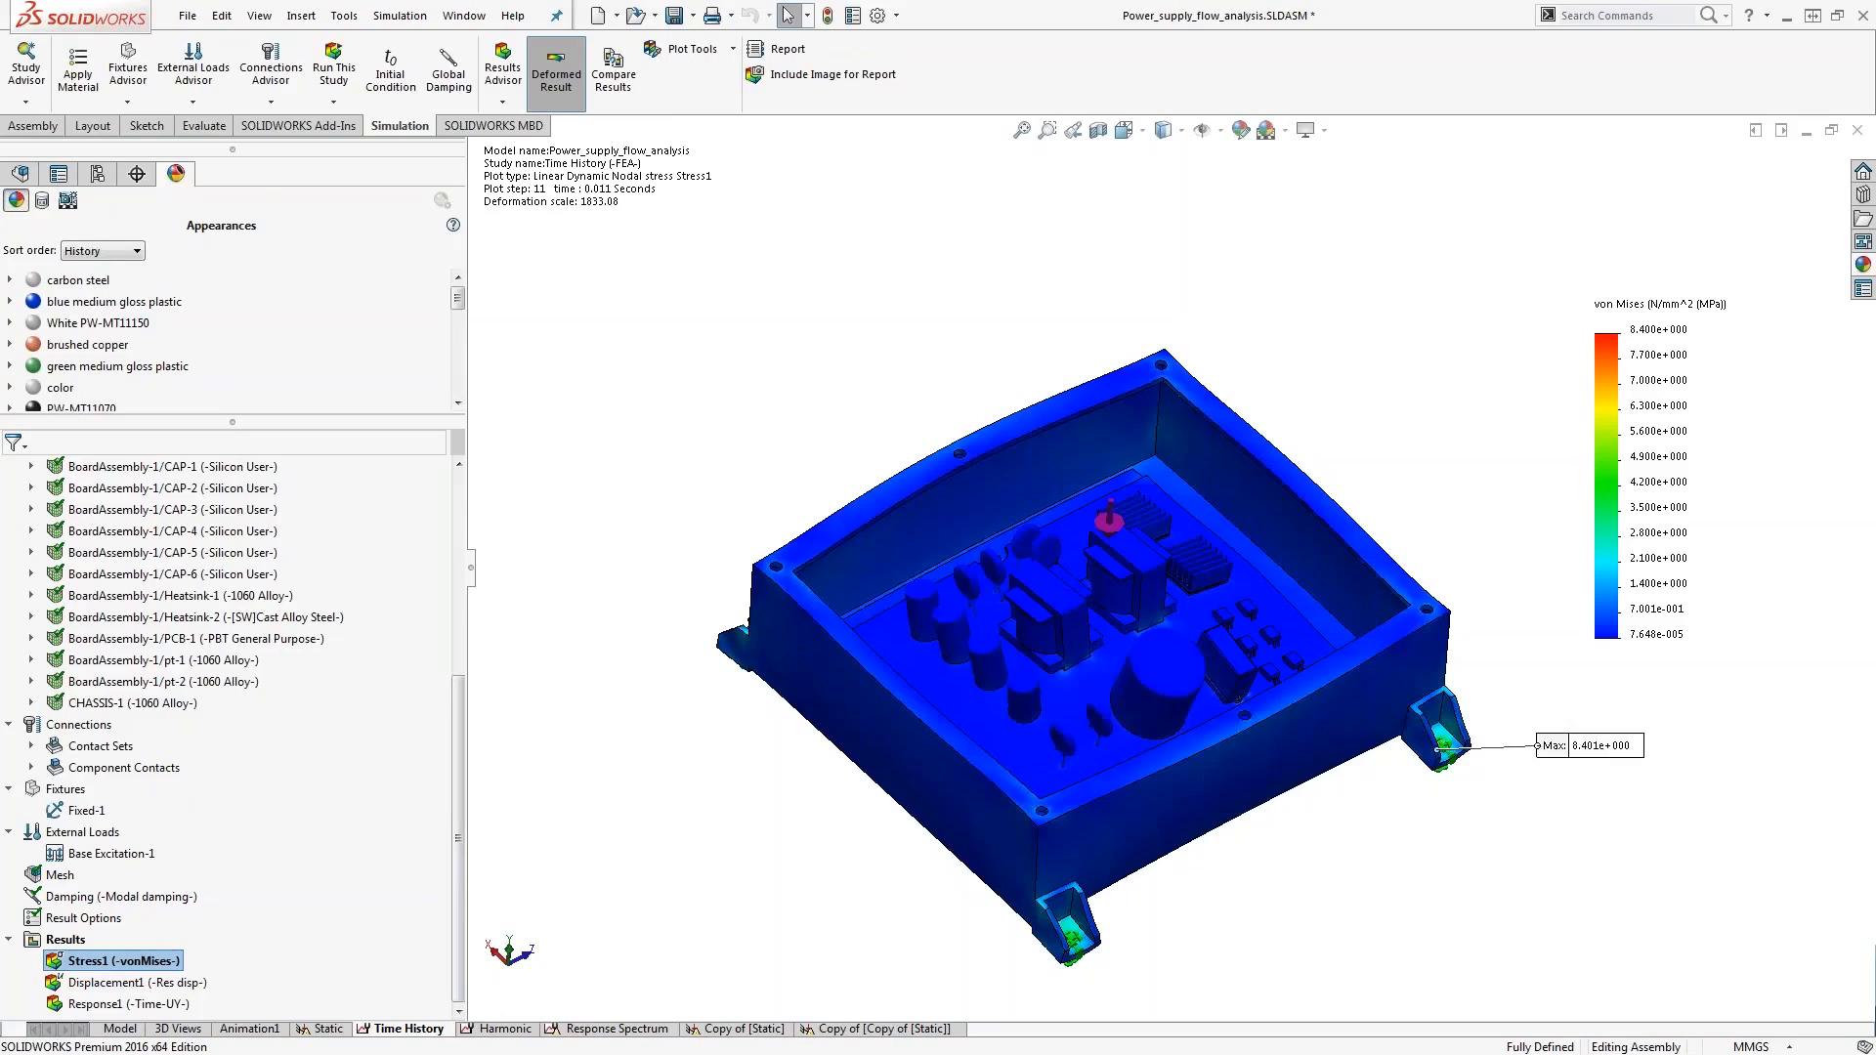
scroll(1485, 806, "down", 3)
scroll(1212, 645, "up", 4)
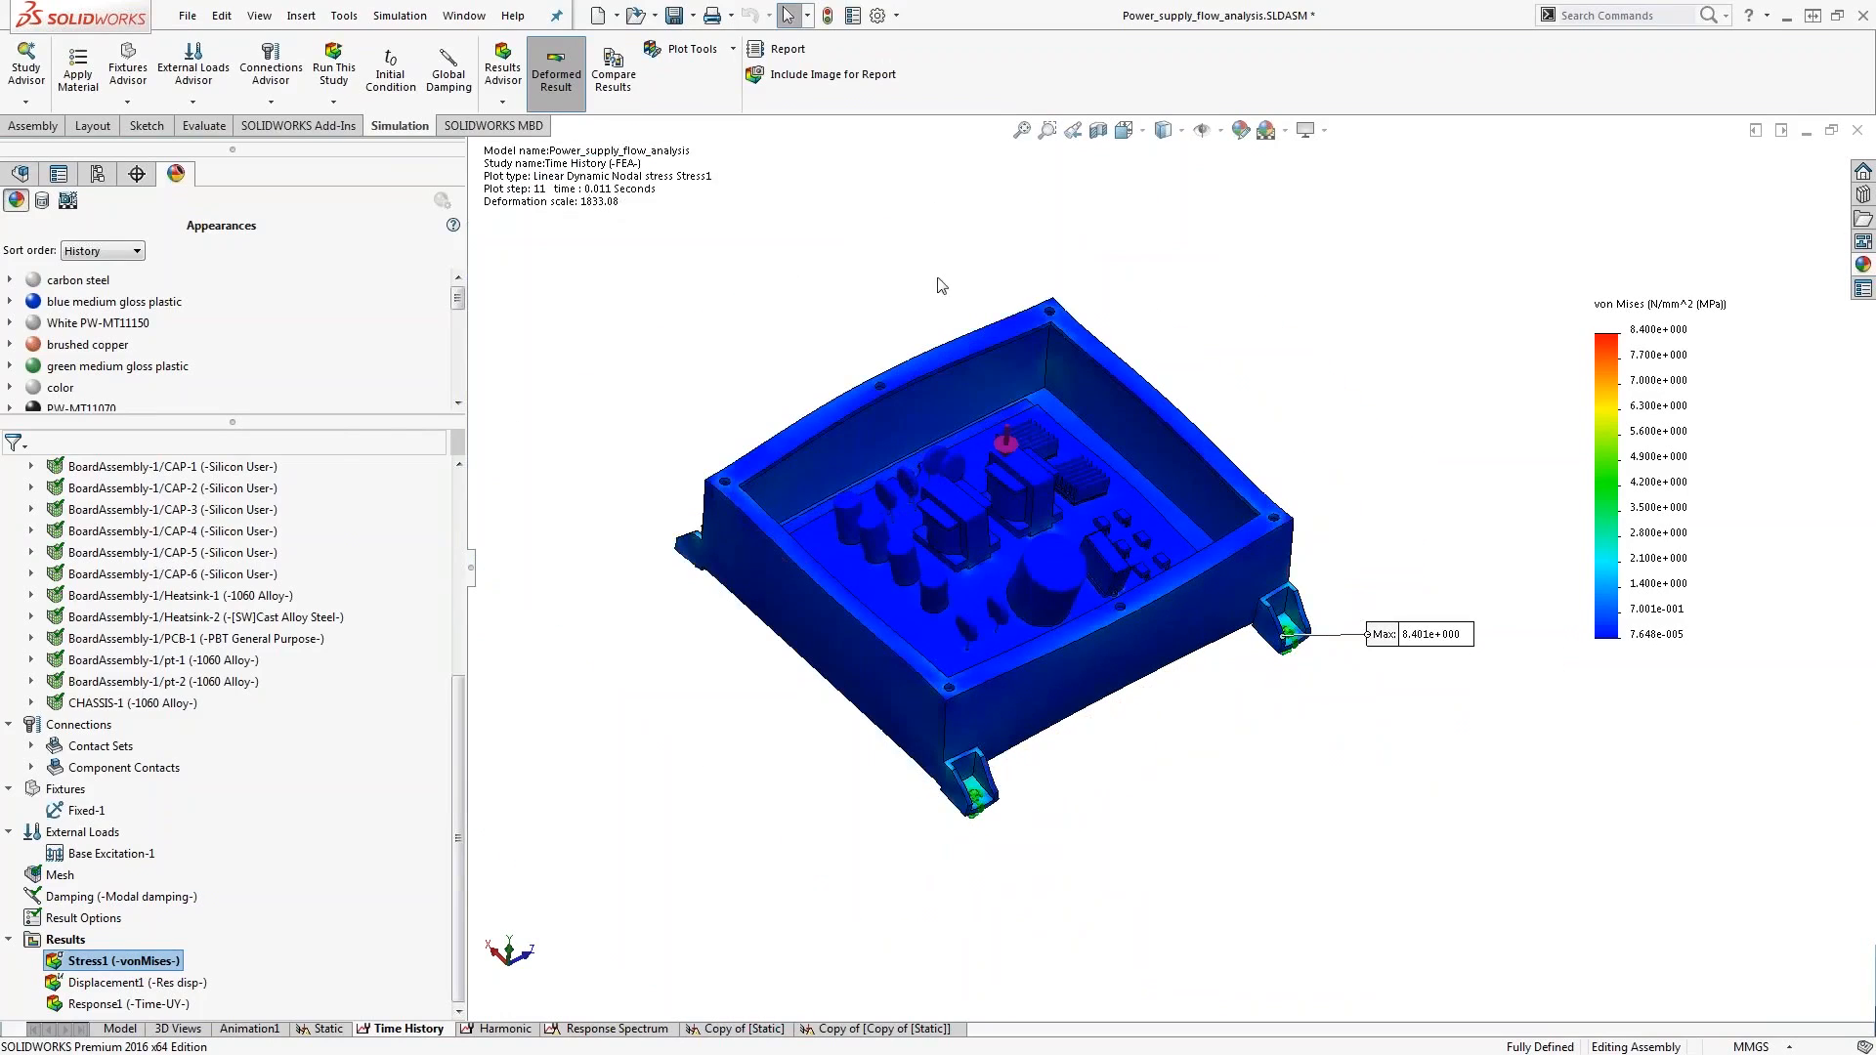
scroll(936, 282, "down", 1)
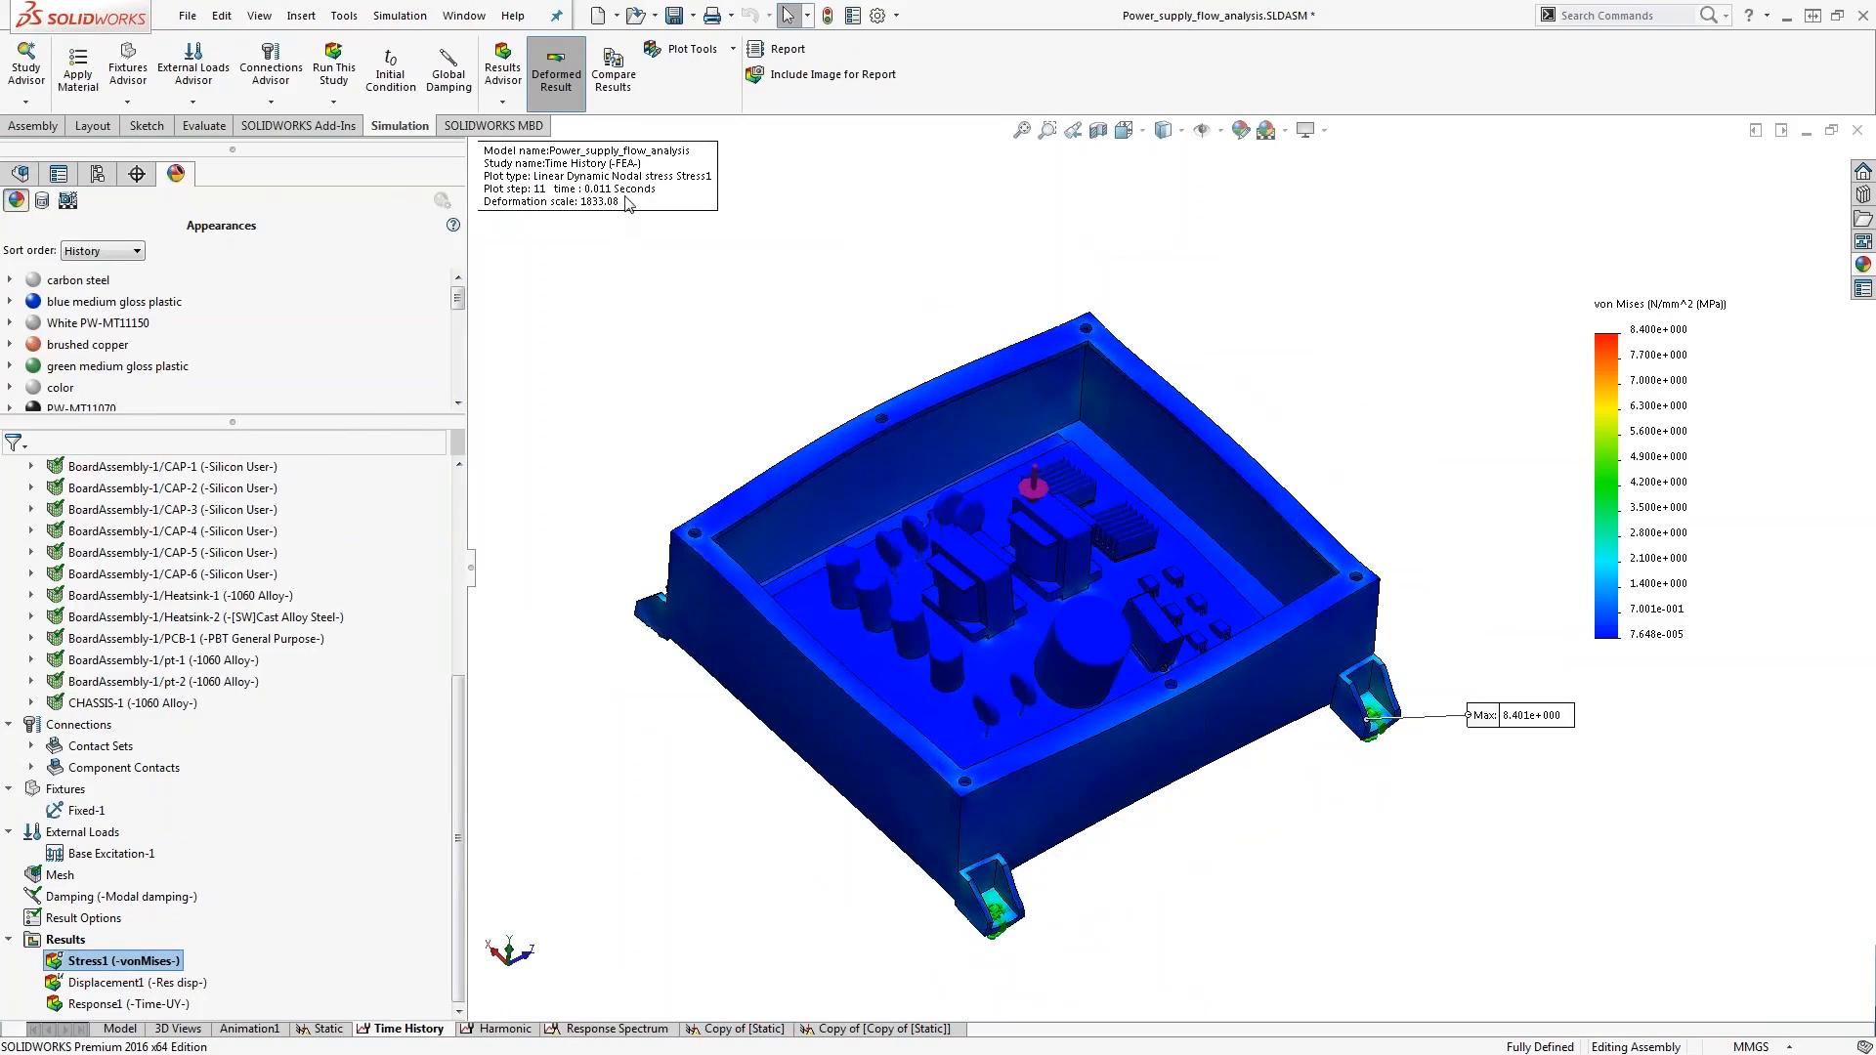
Change the Time History von Mises stress plot to show plot step 22
right_click(104, 961)
left_click(169, 514)
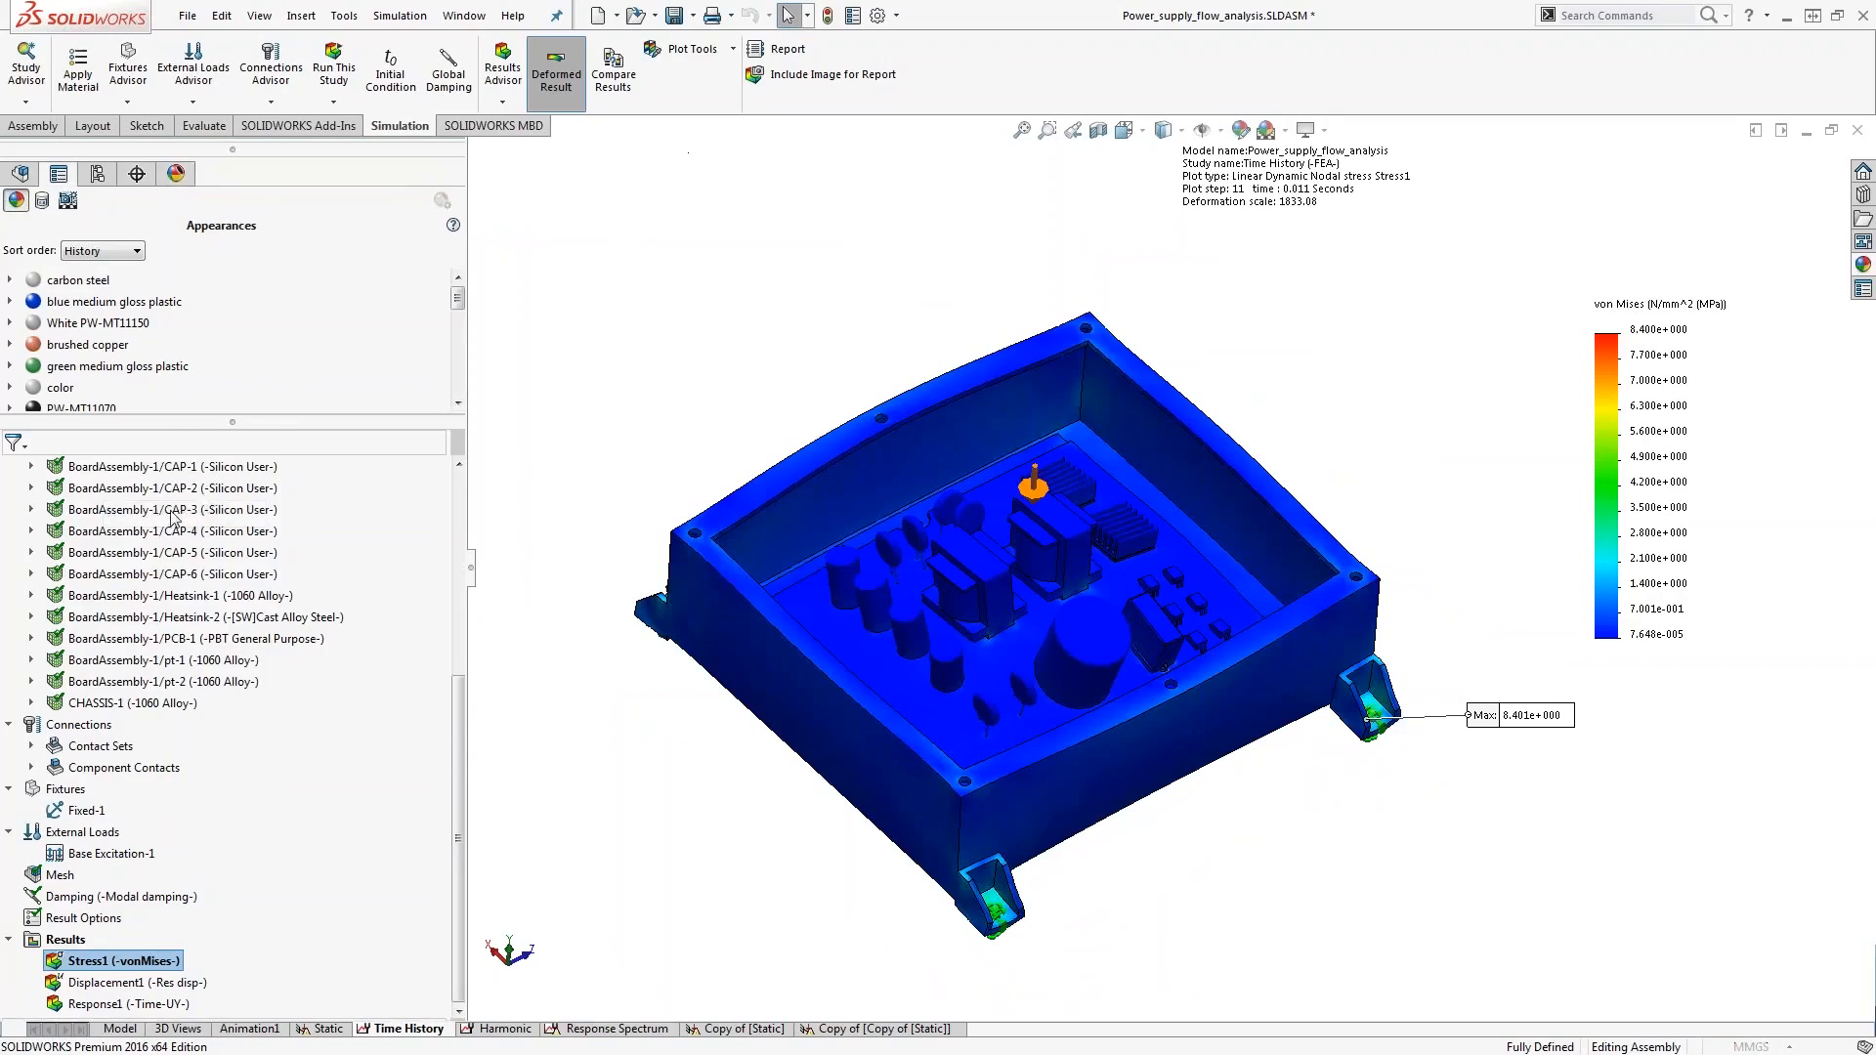
double_click(95, 587)
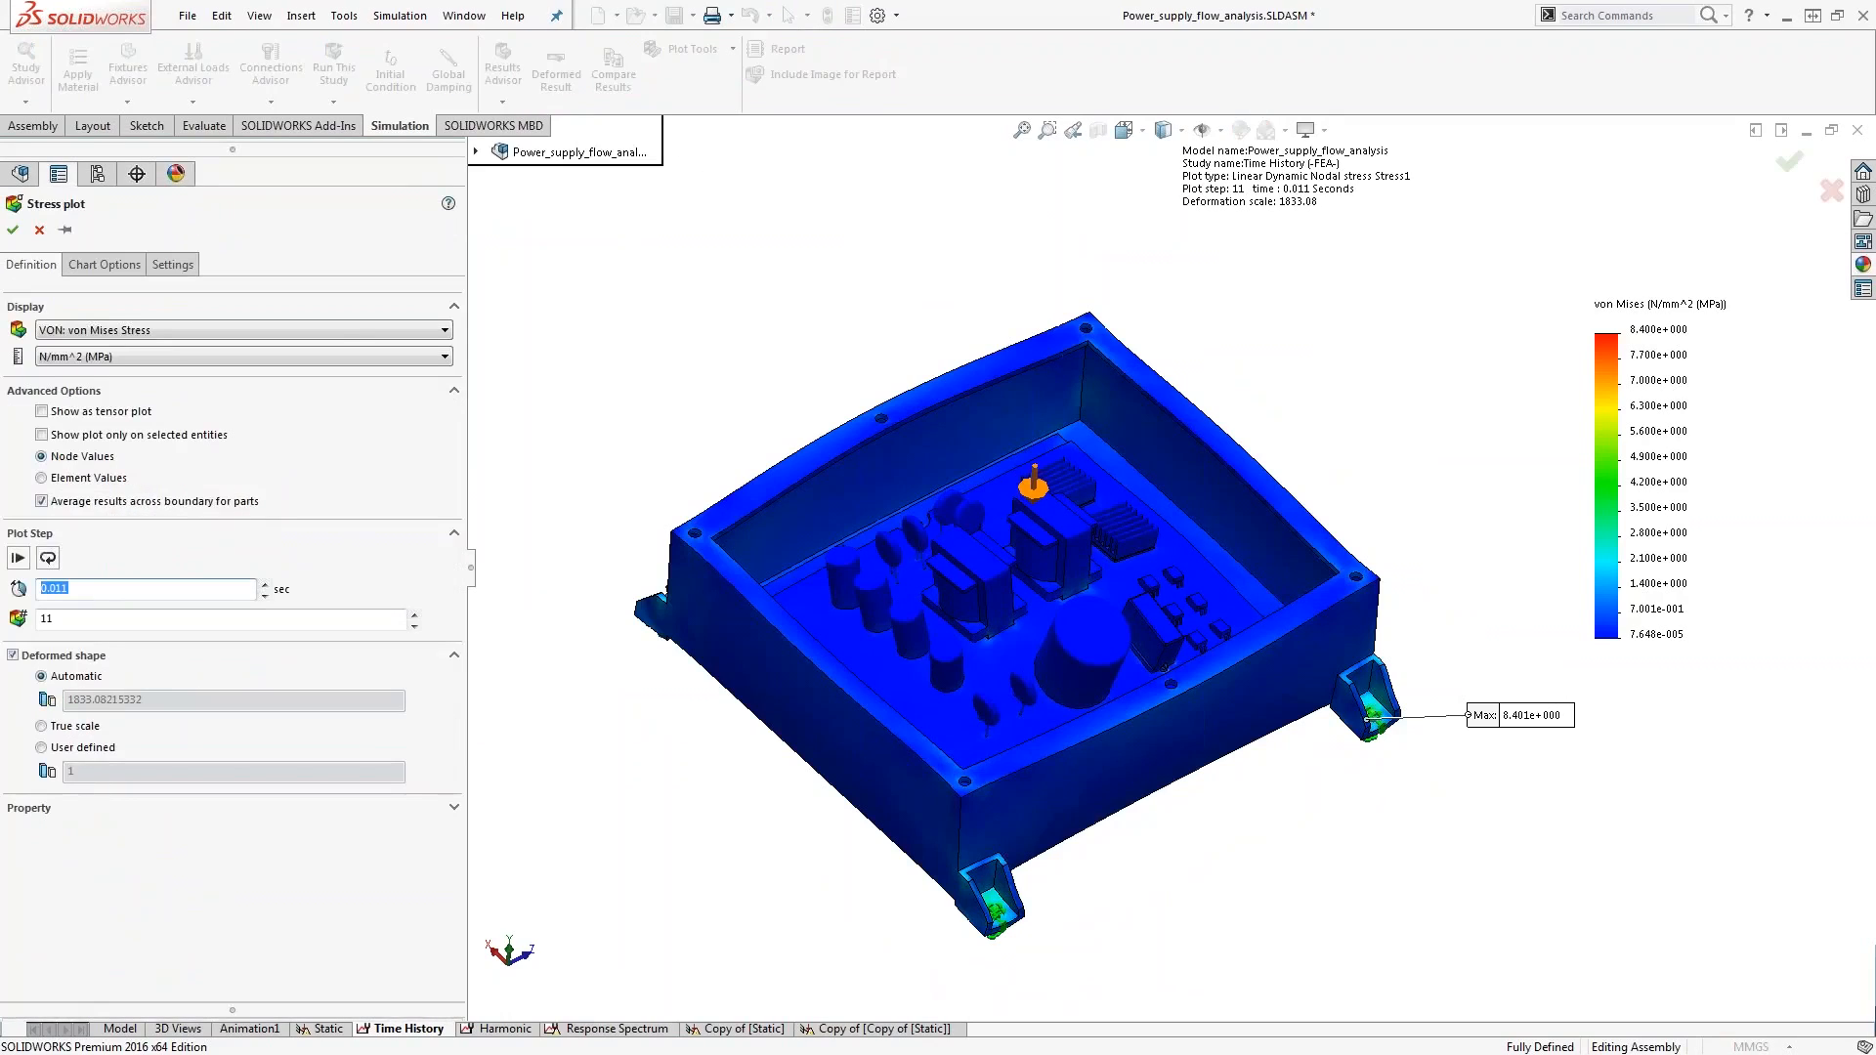
type("0")
key("Return")
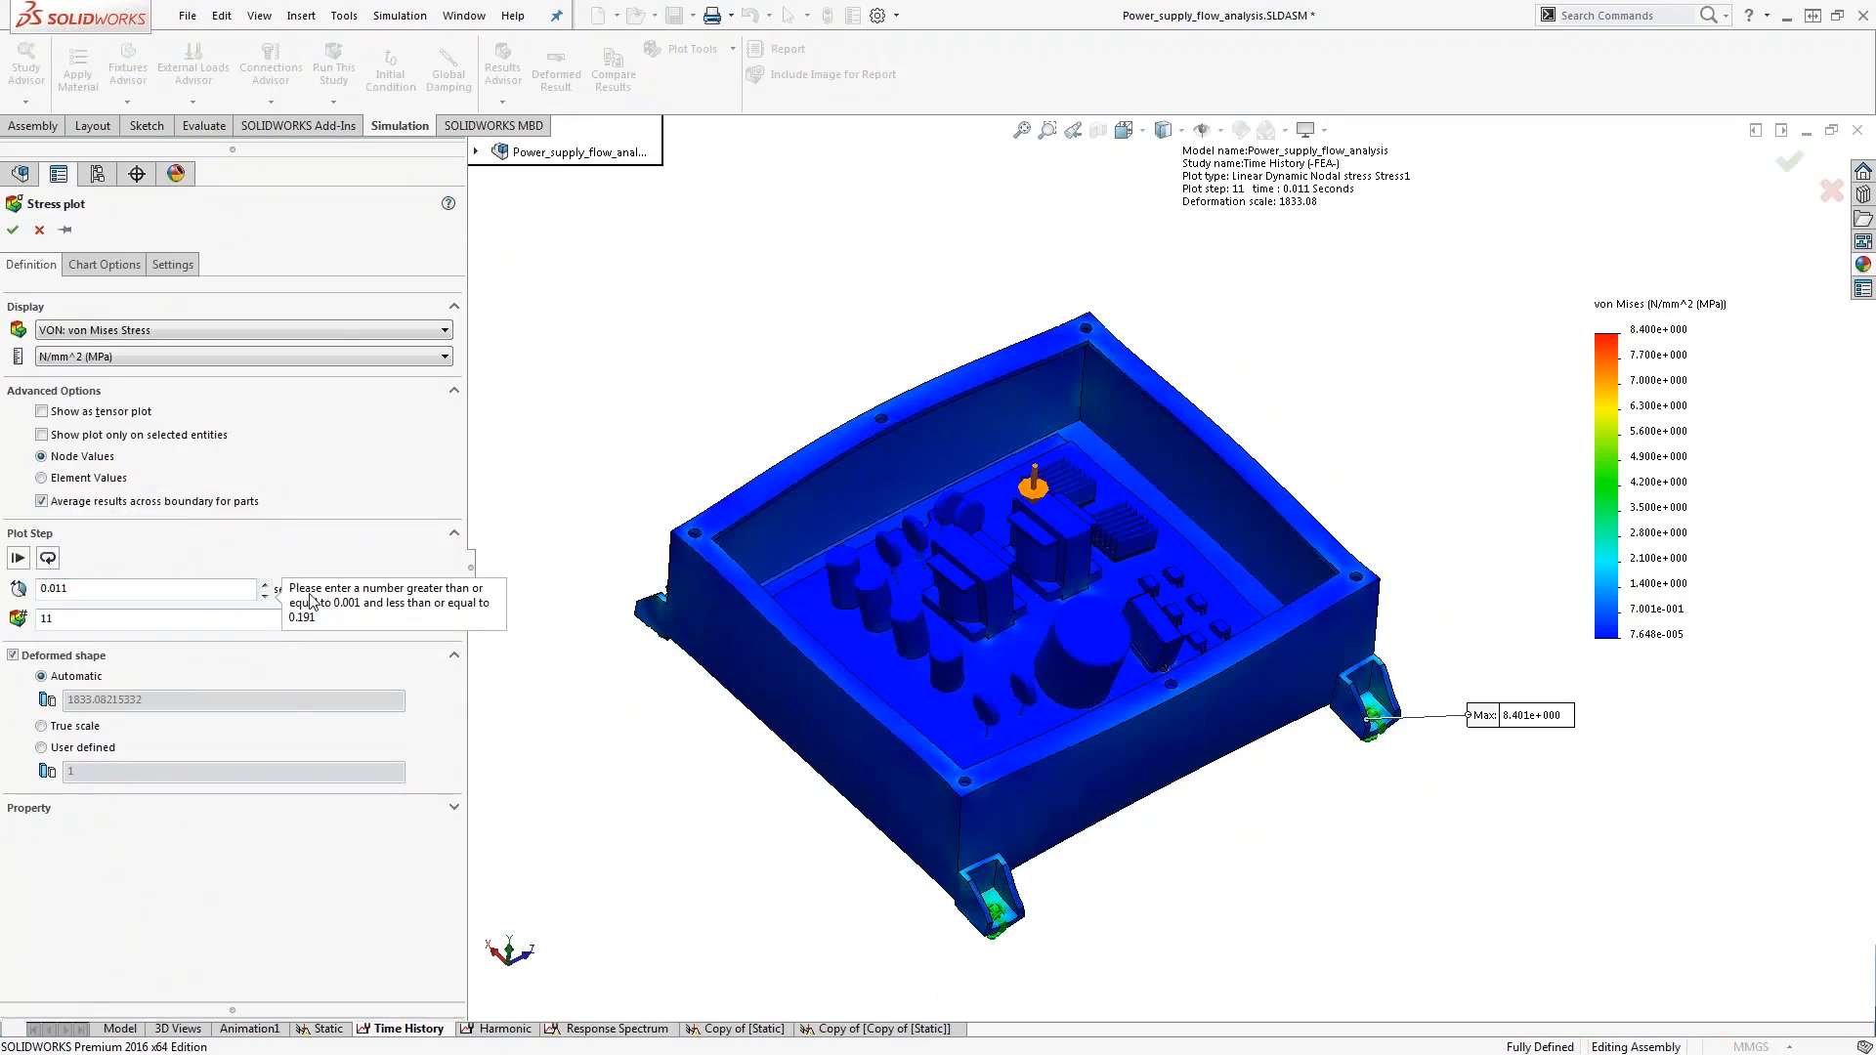
left_click(266, 585)
left_click(266, 584)
left_click(266, 585)
left_click(265, 584)
left_click(264, 585)
left_click(265, 586)
left_click(265, 585)
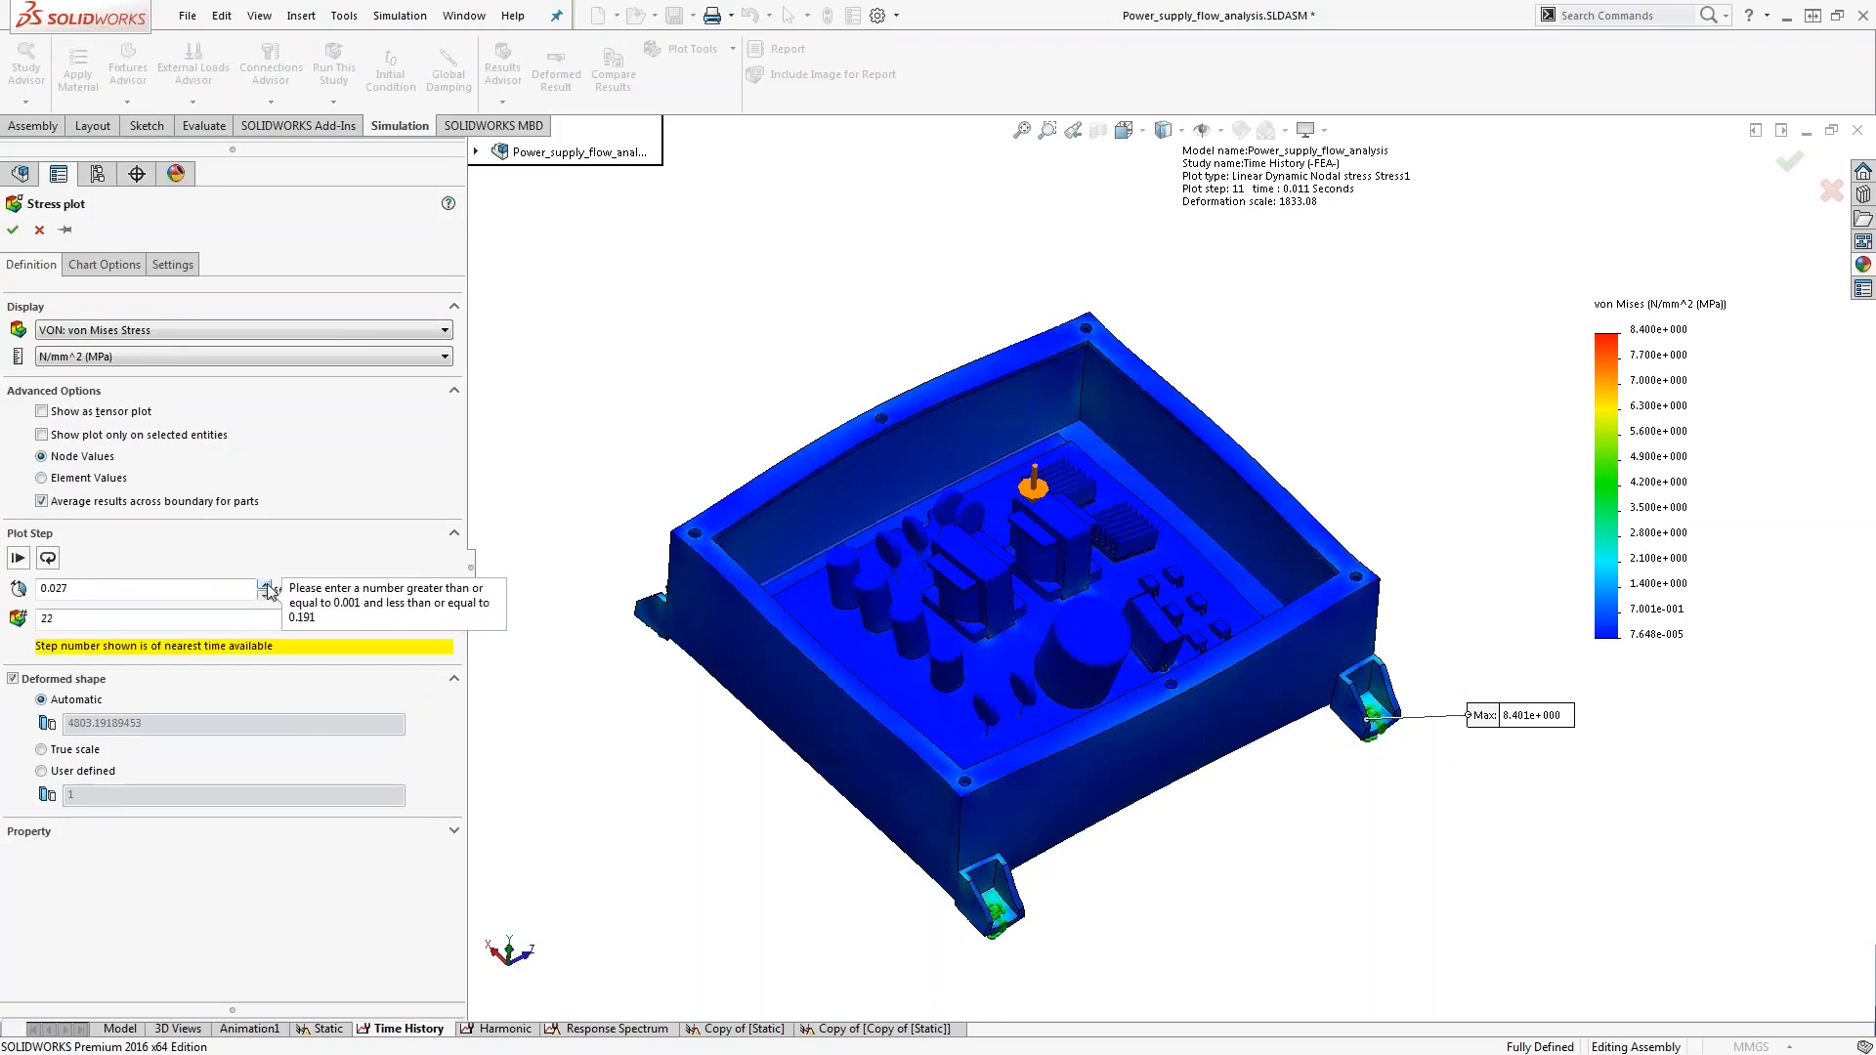
left_click(13, 229)
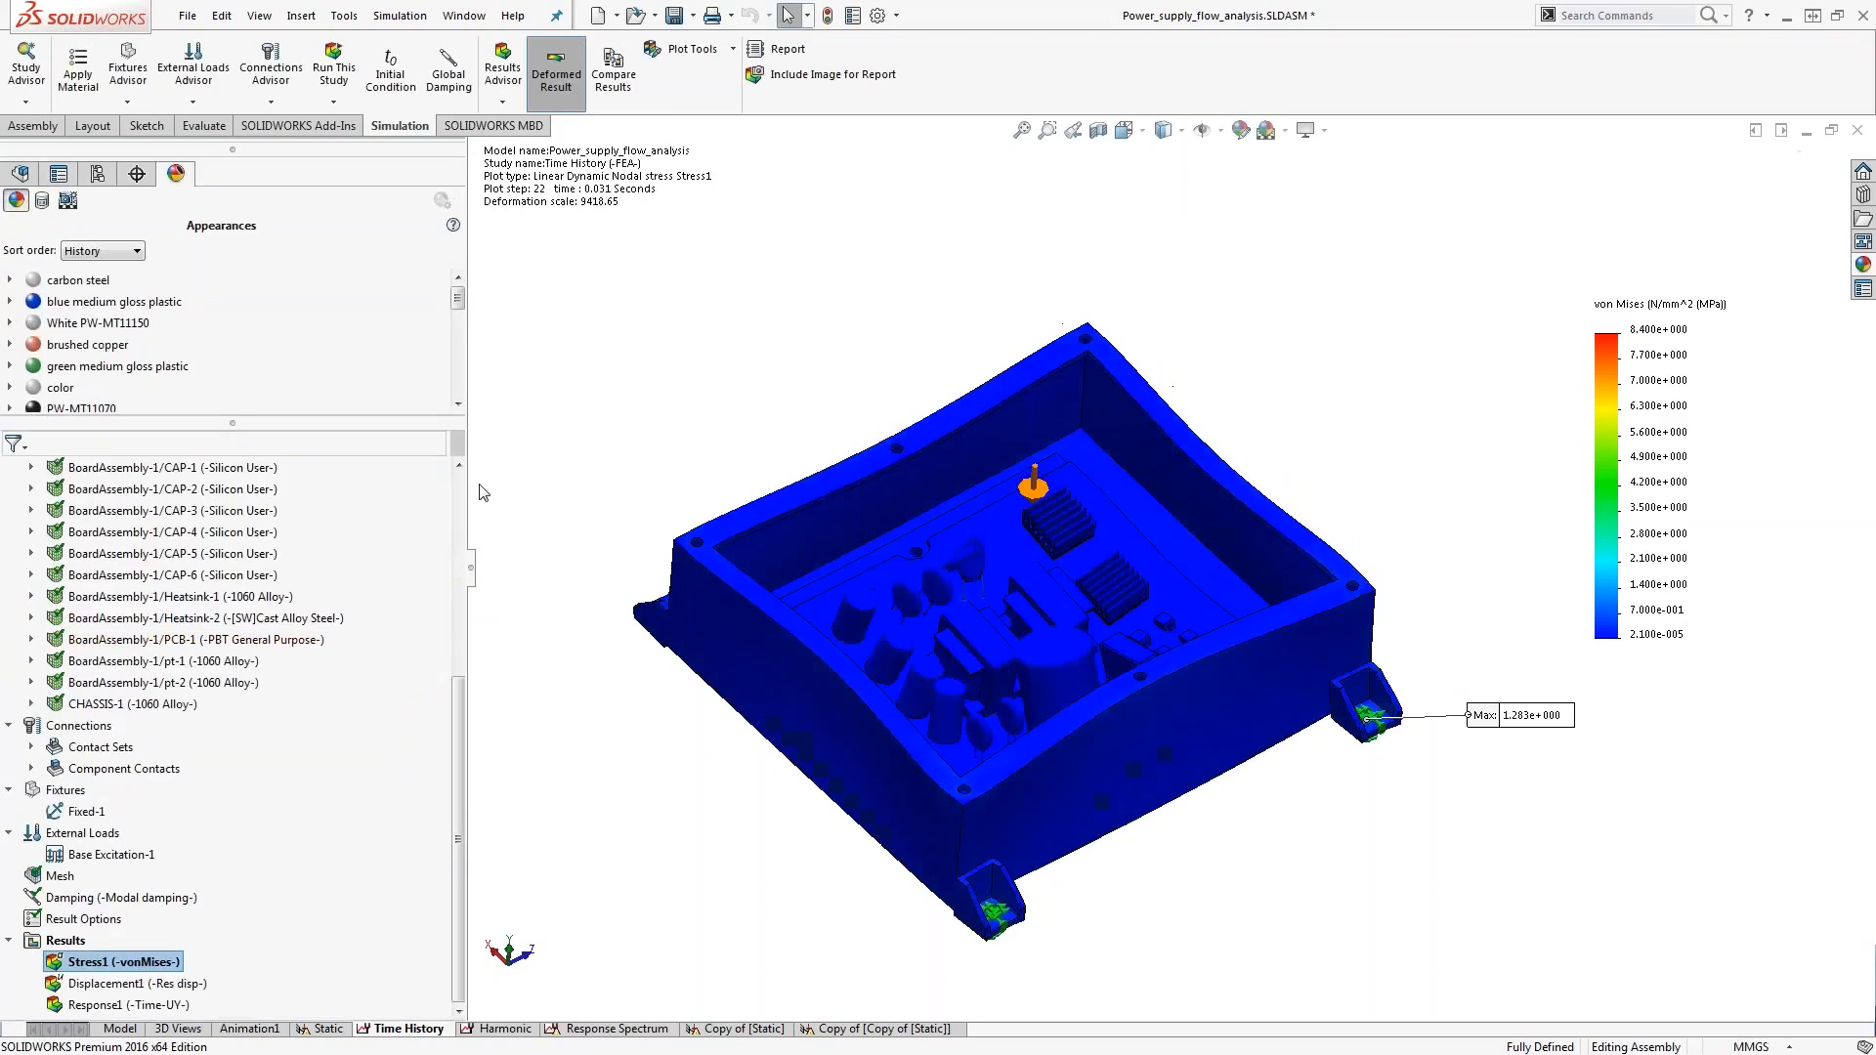
Animate the von Mises stress plot over the full time history from 0.001 to 0.191 sec, and close the animation
middle_click_drag(542, 547, 601, 608)
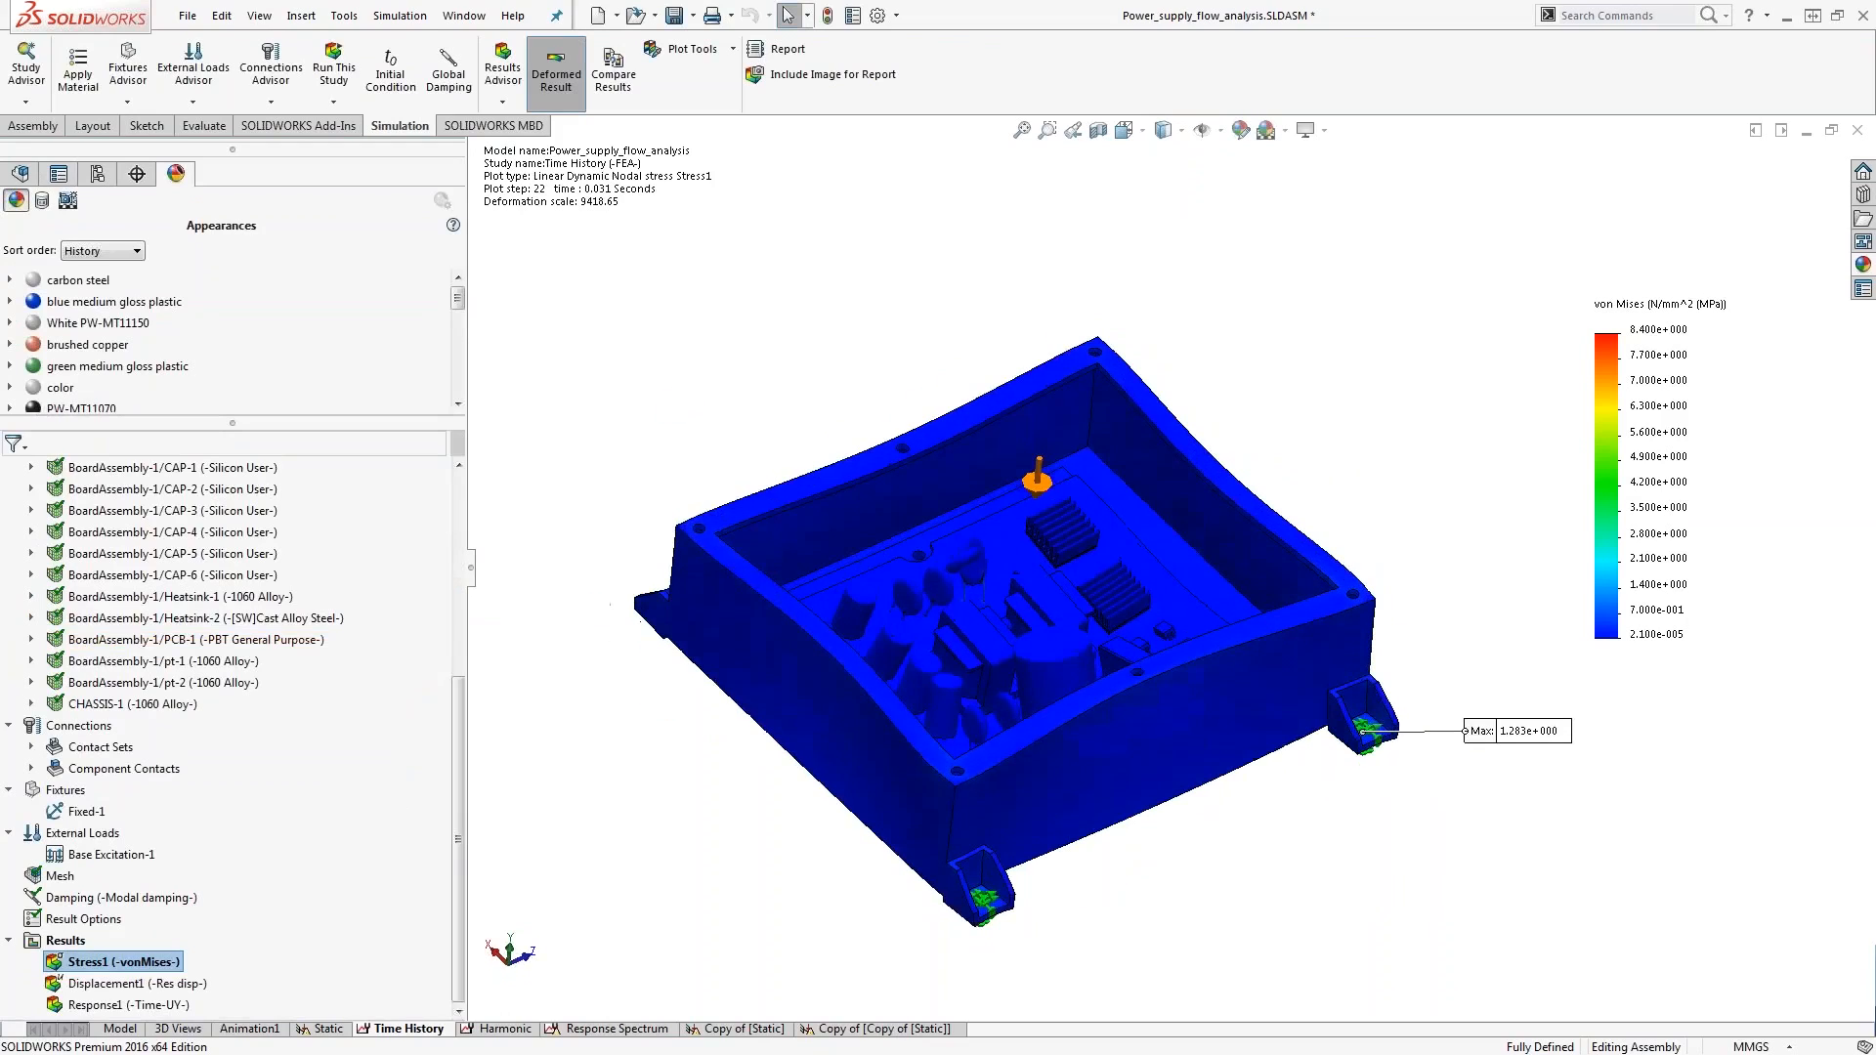
right_click(98, 962)
left_click(167, 559)
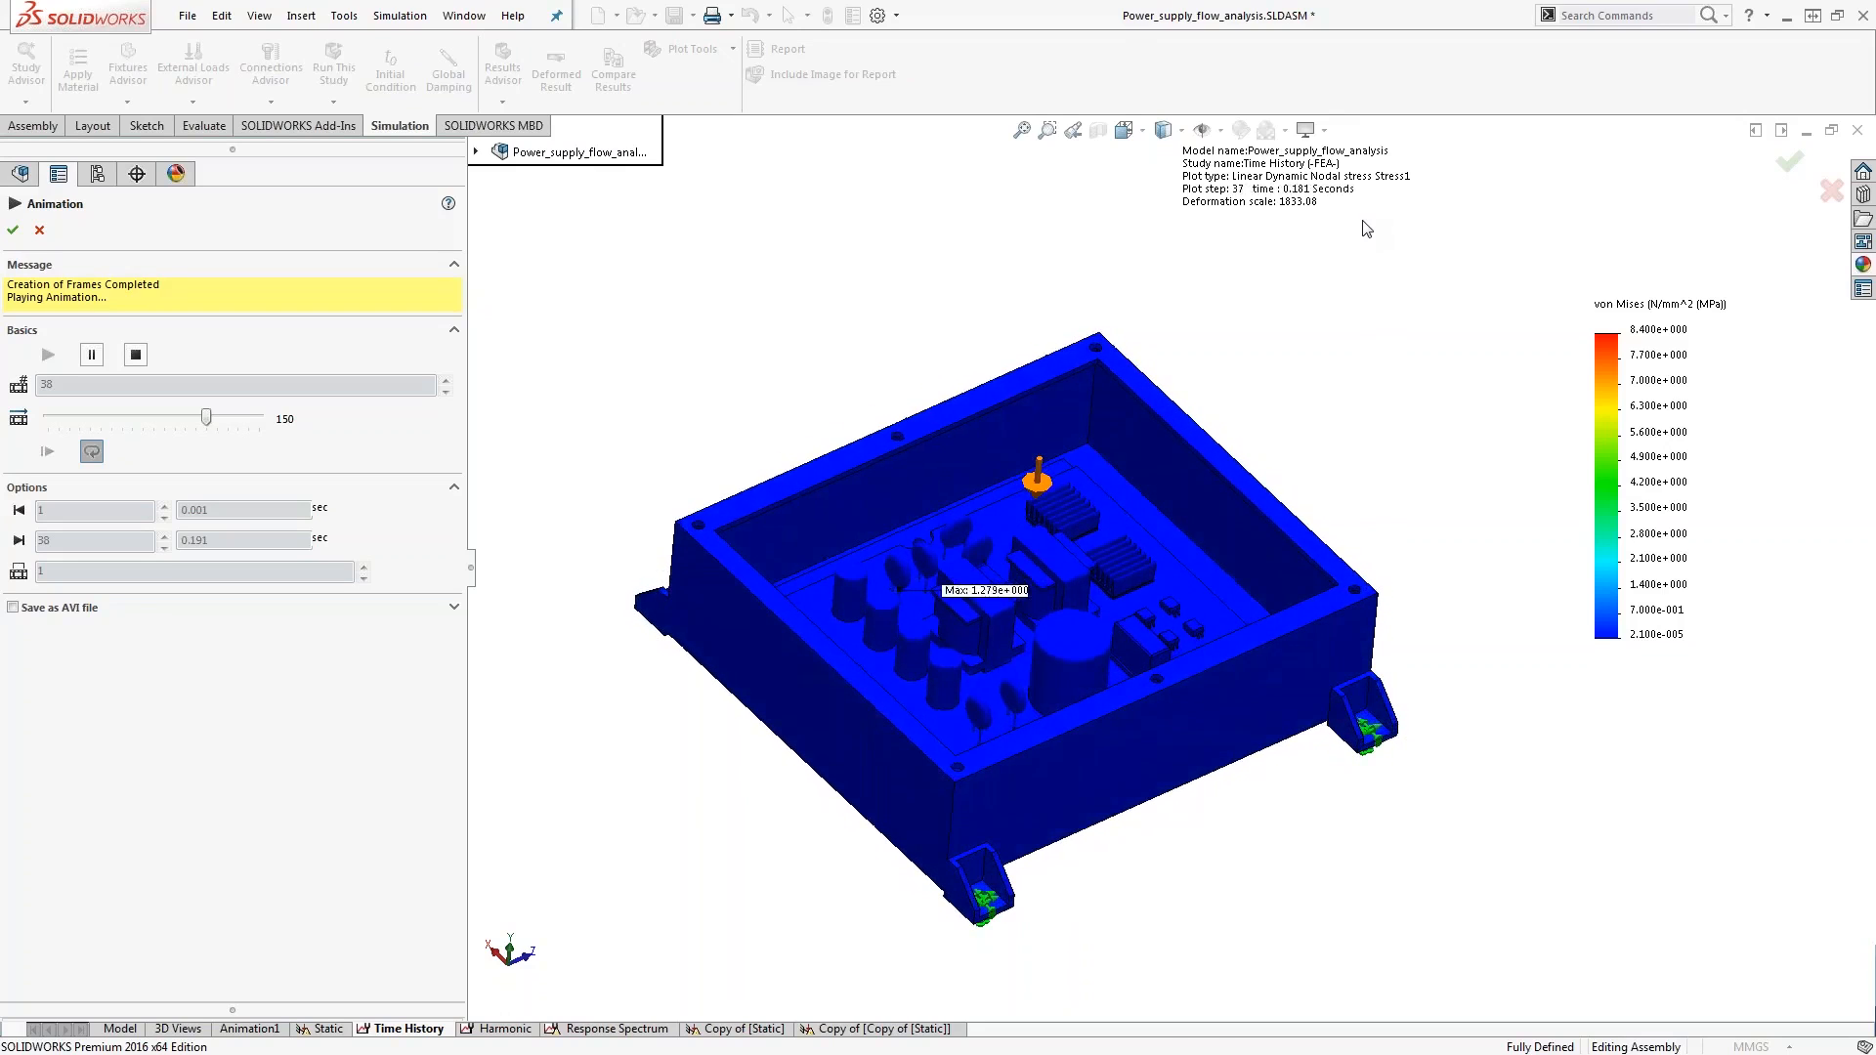
left_click(12, 229)
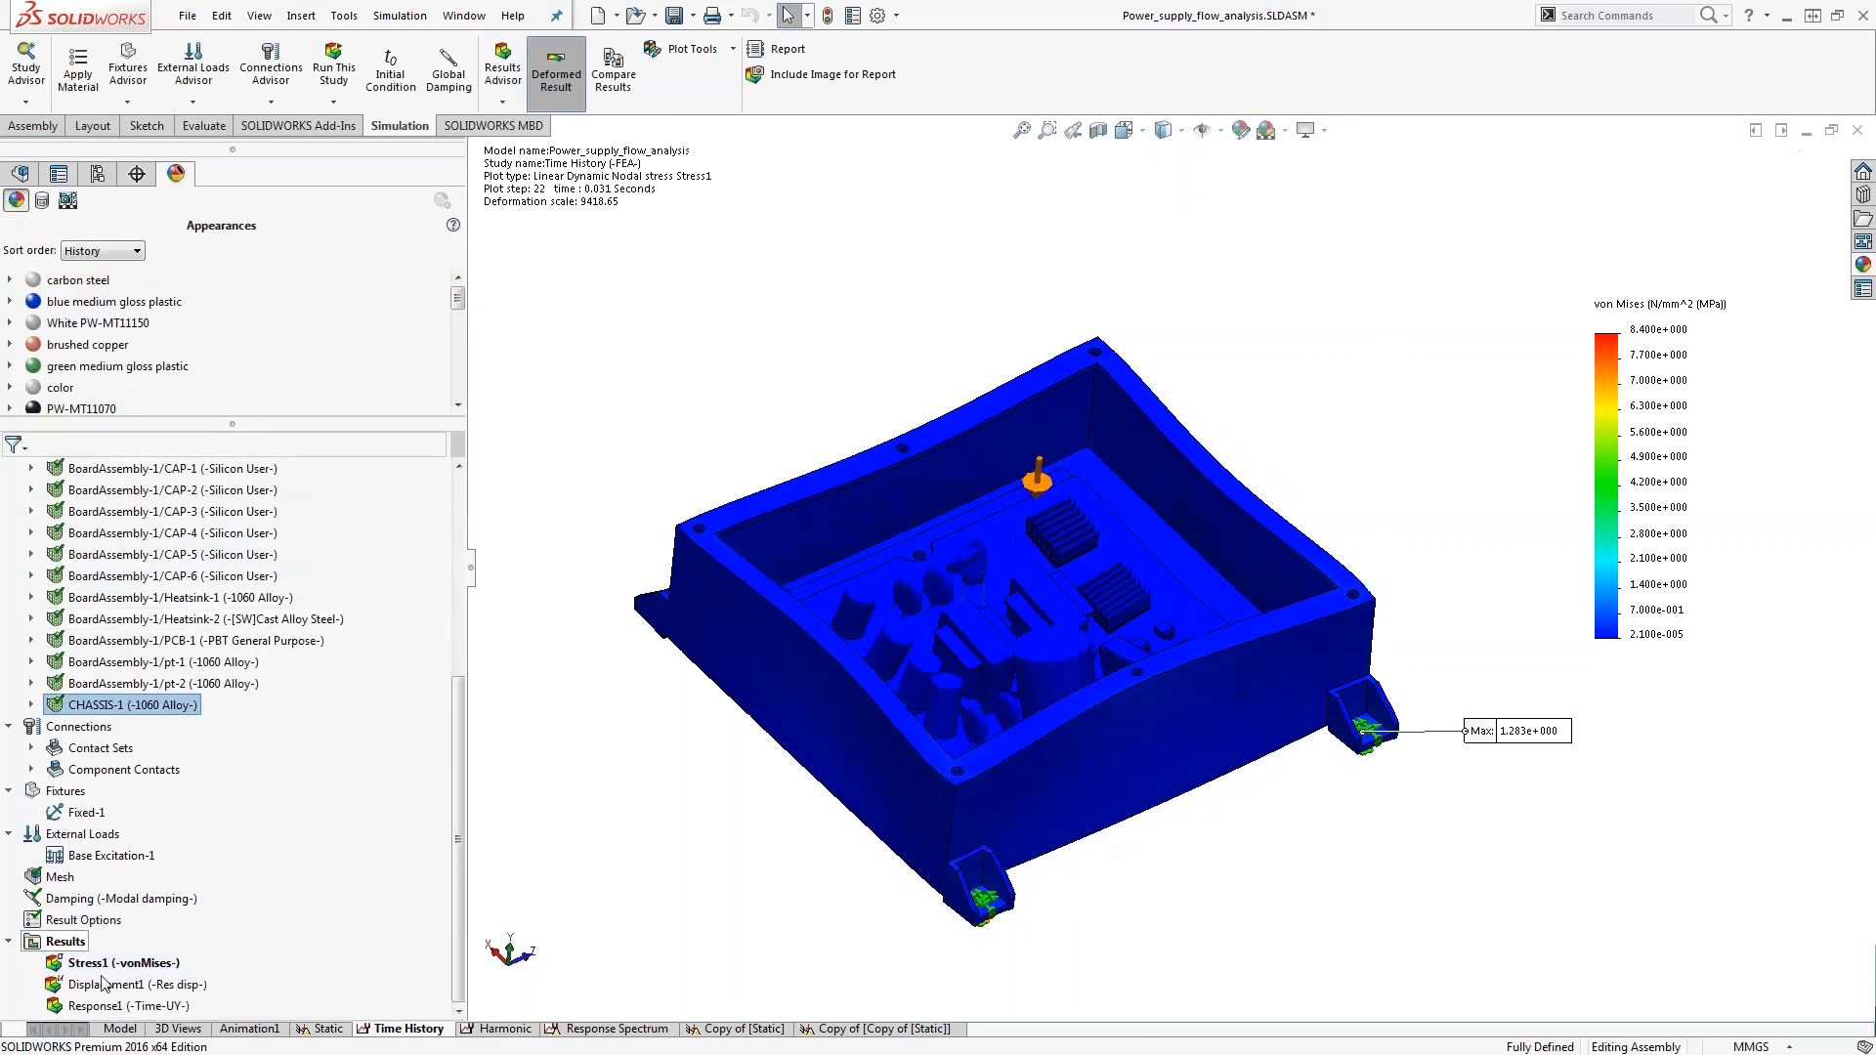
Display the Time History resultant displacement plot and check its plot step definition
double_click(105, 984)
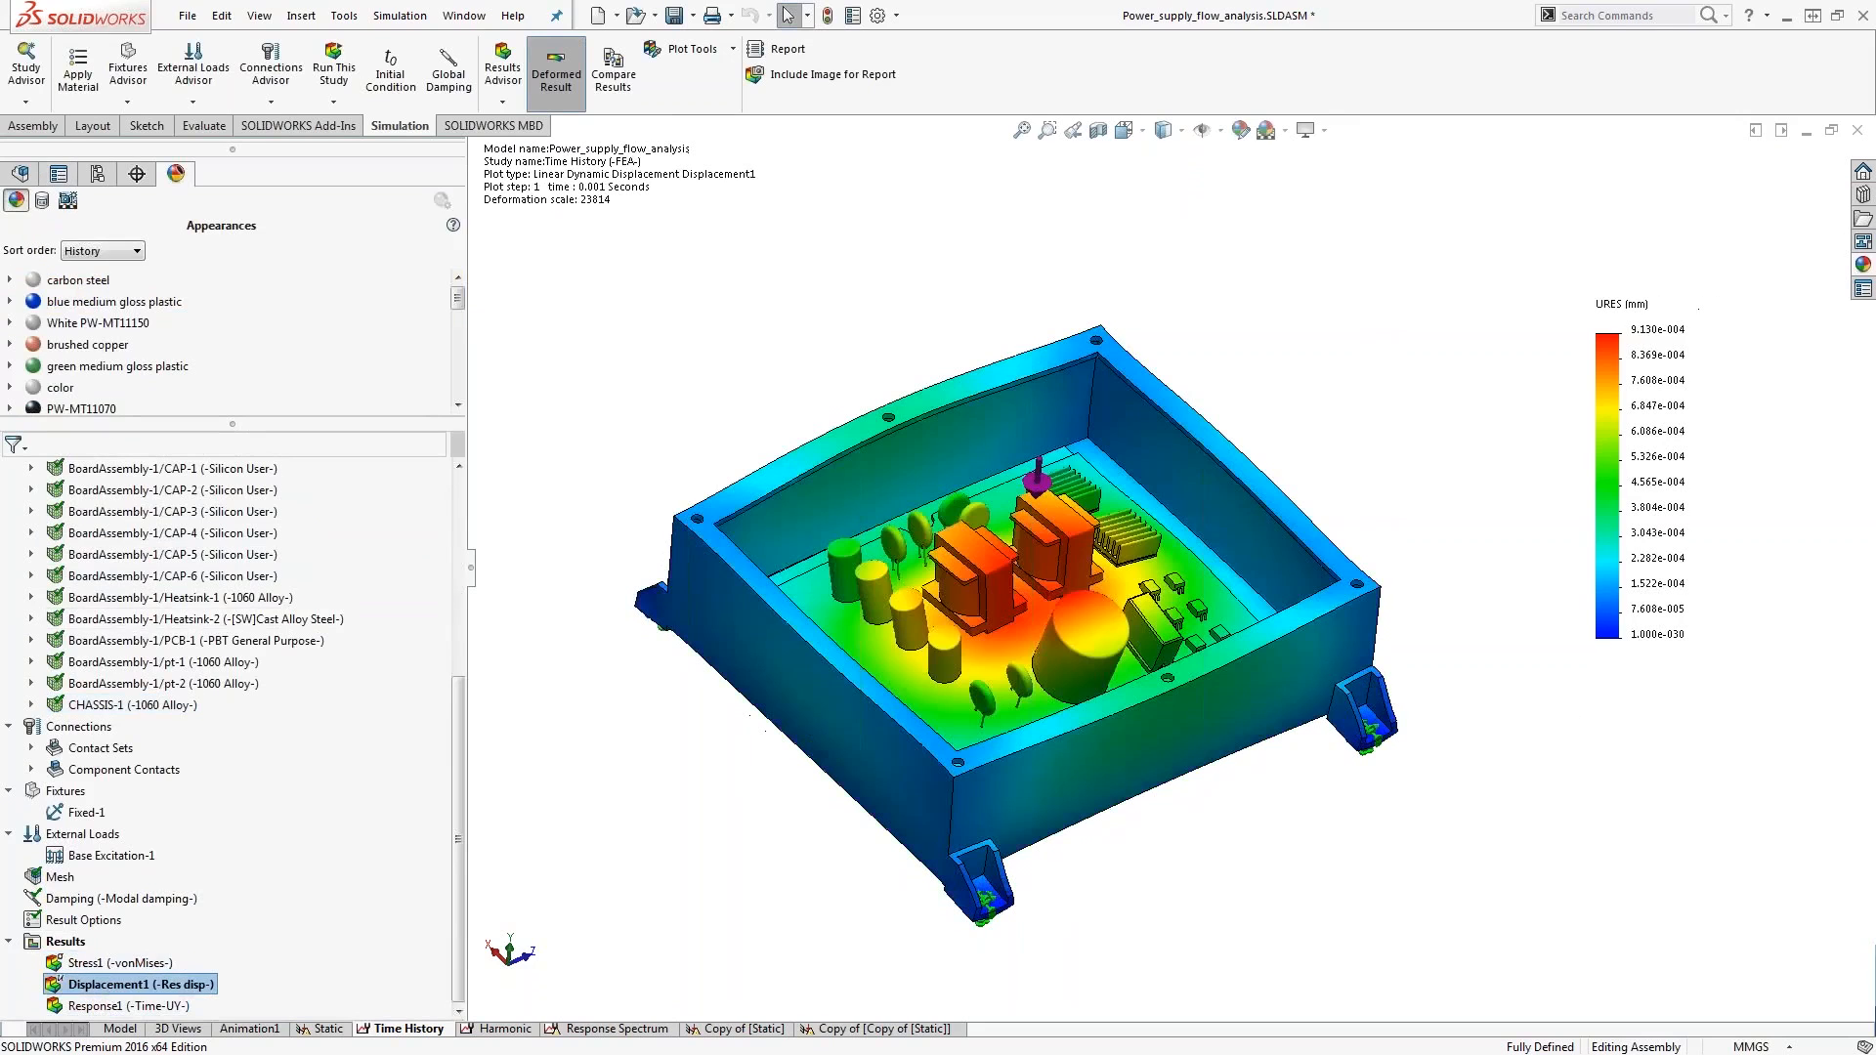
double_click(634, 203)
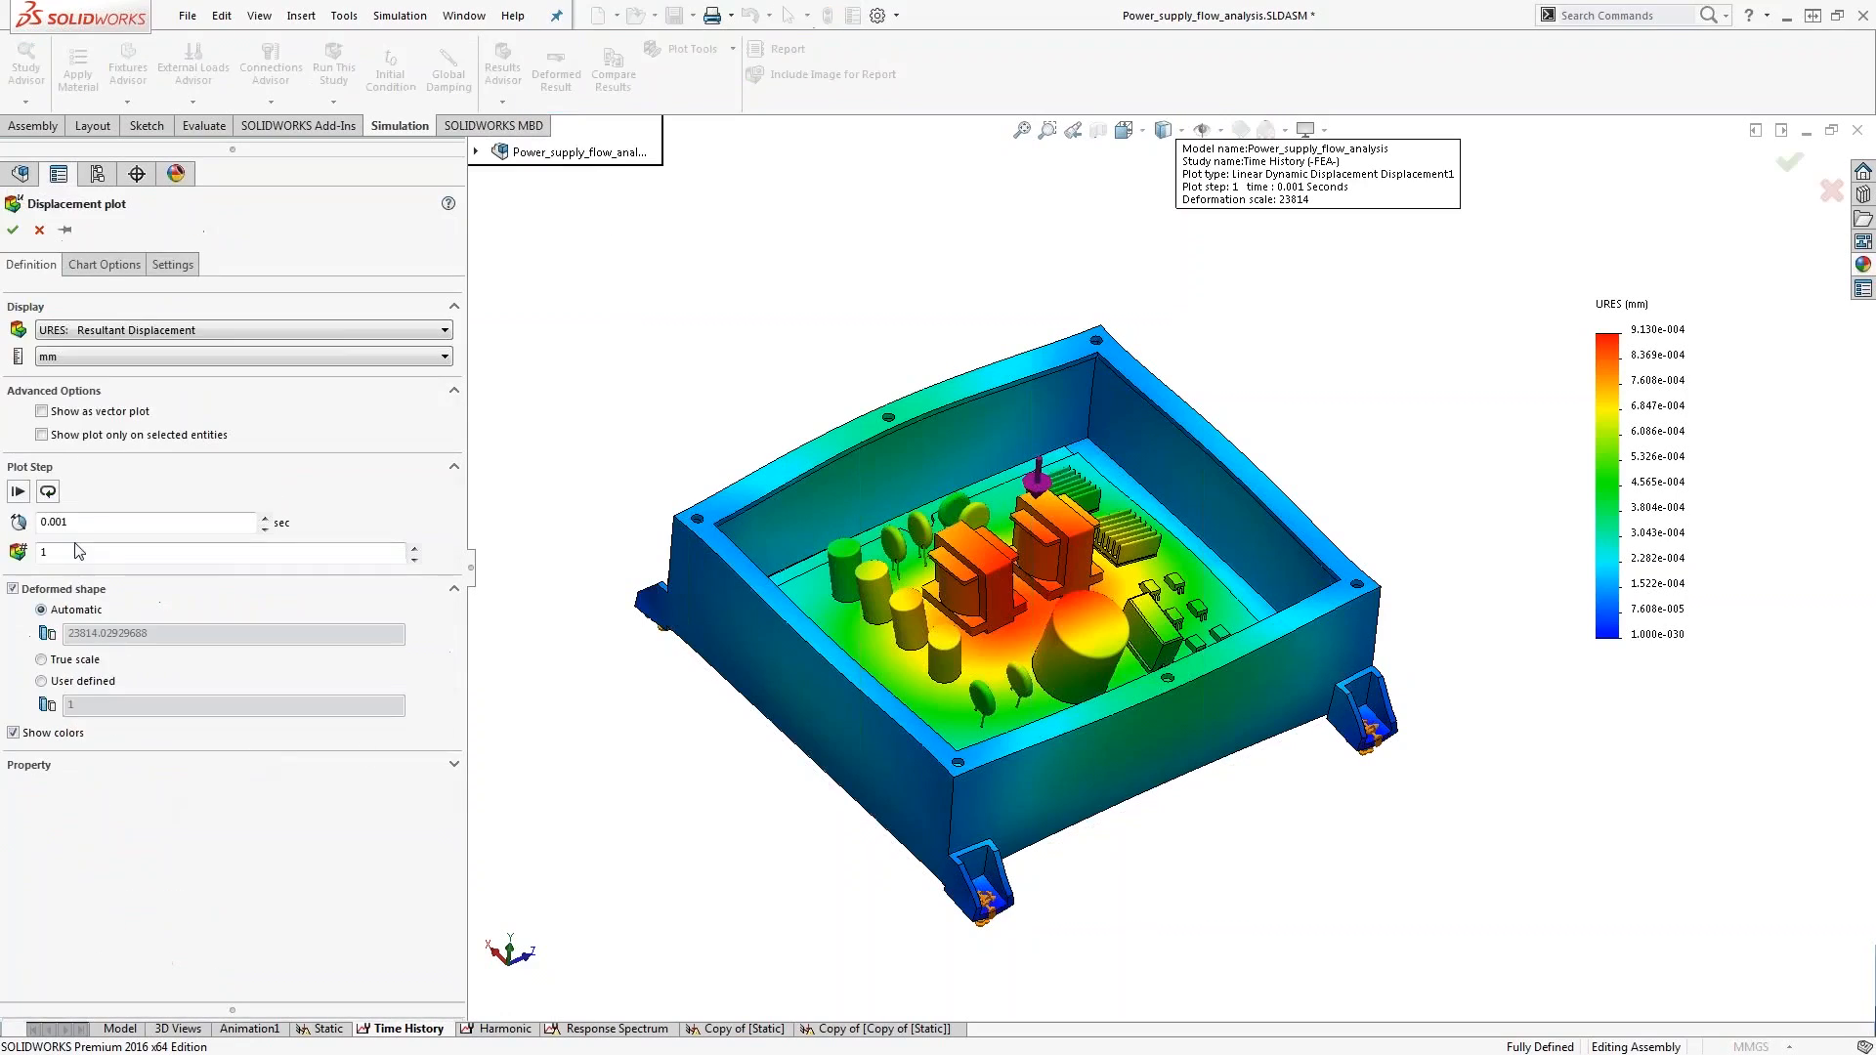
left_click(12, 229)
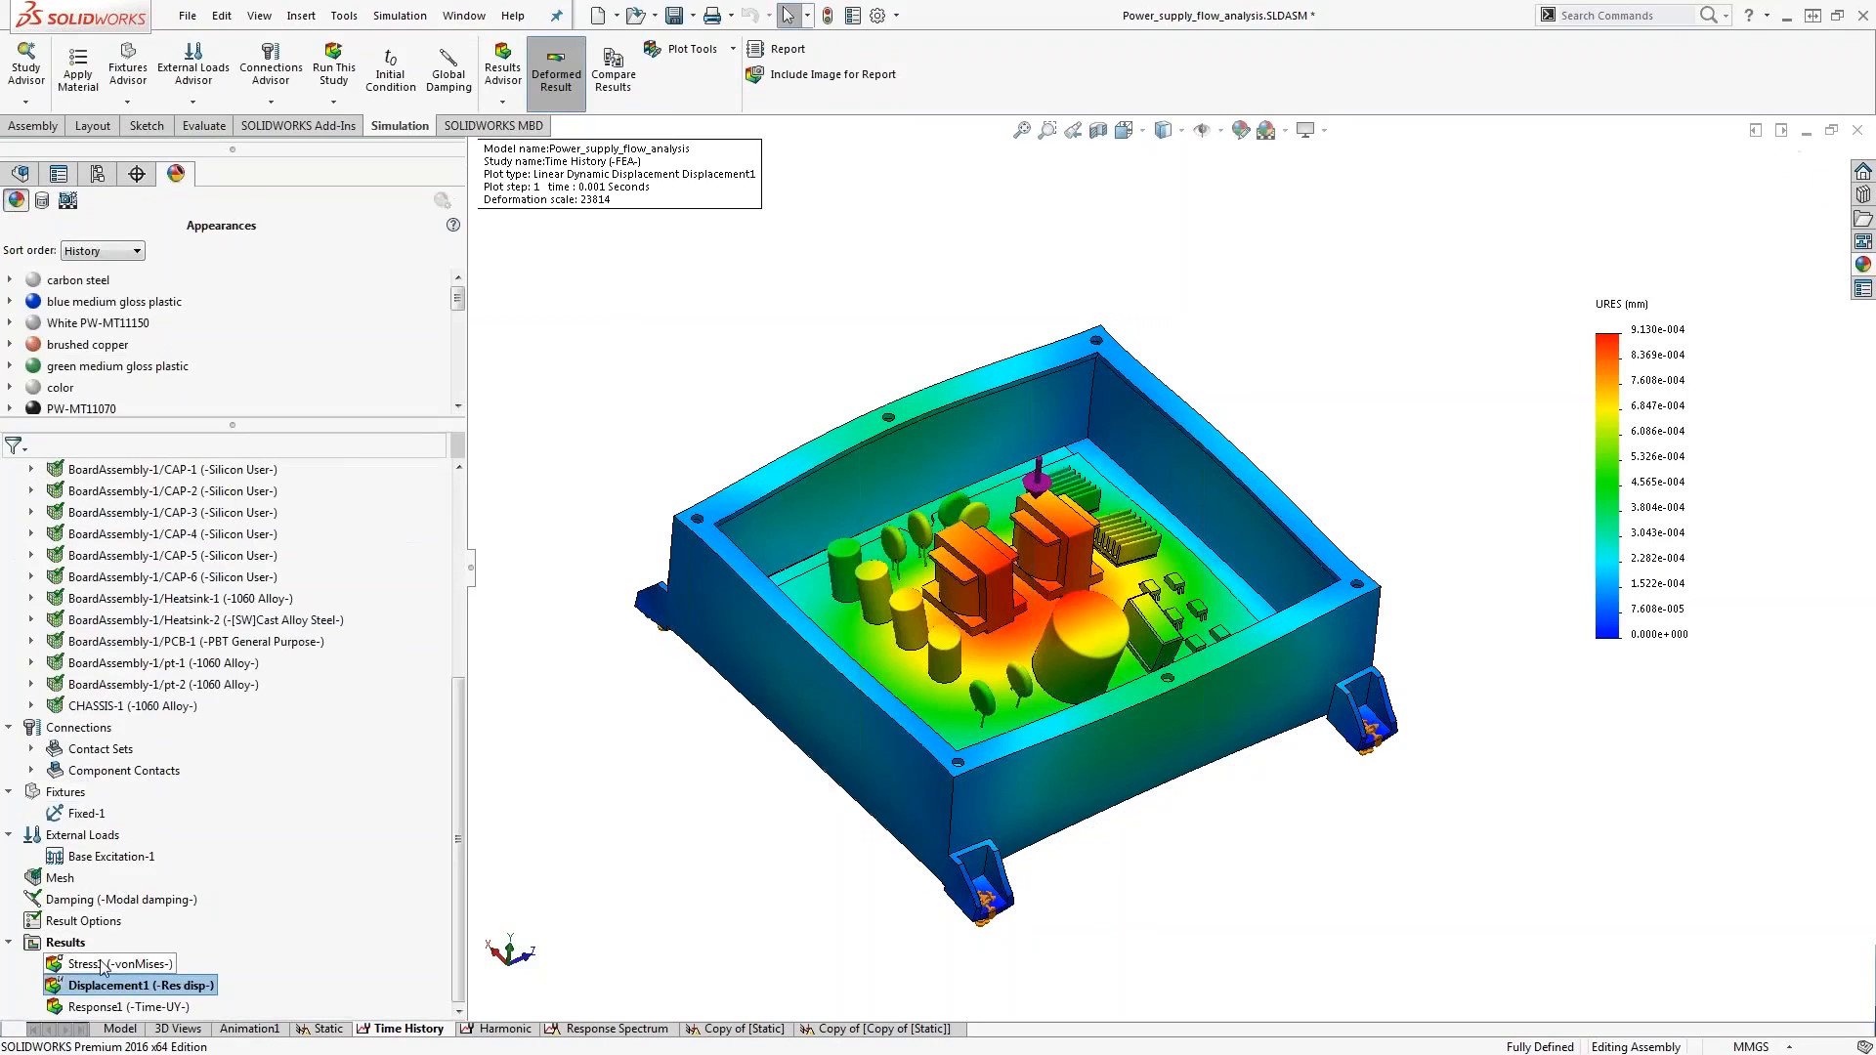
Animate the resultant displacement plot across all time steps, and close the animation
right_click(66, 942)
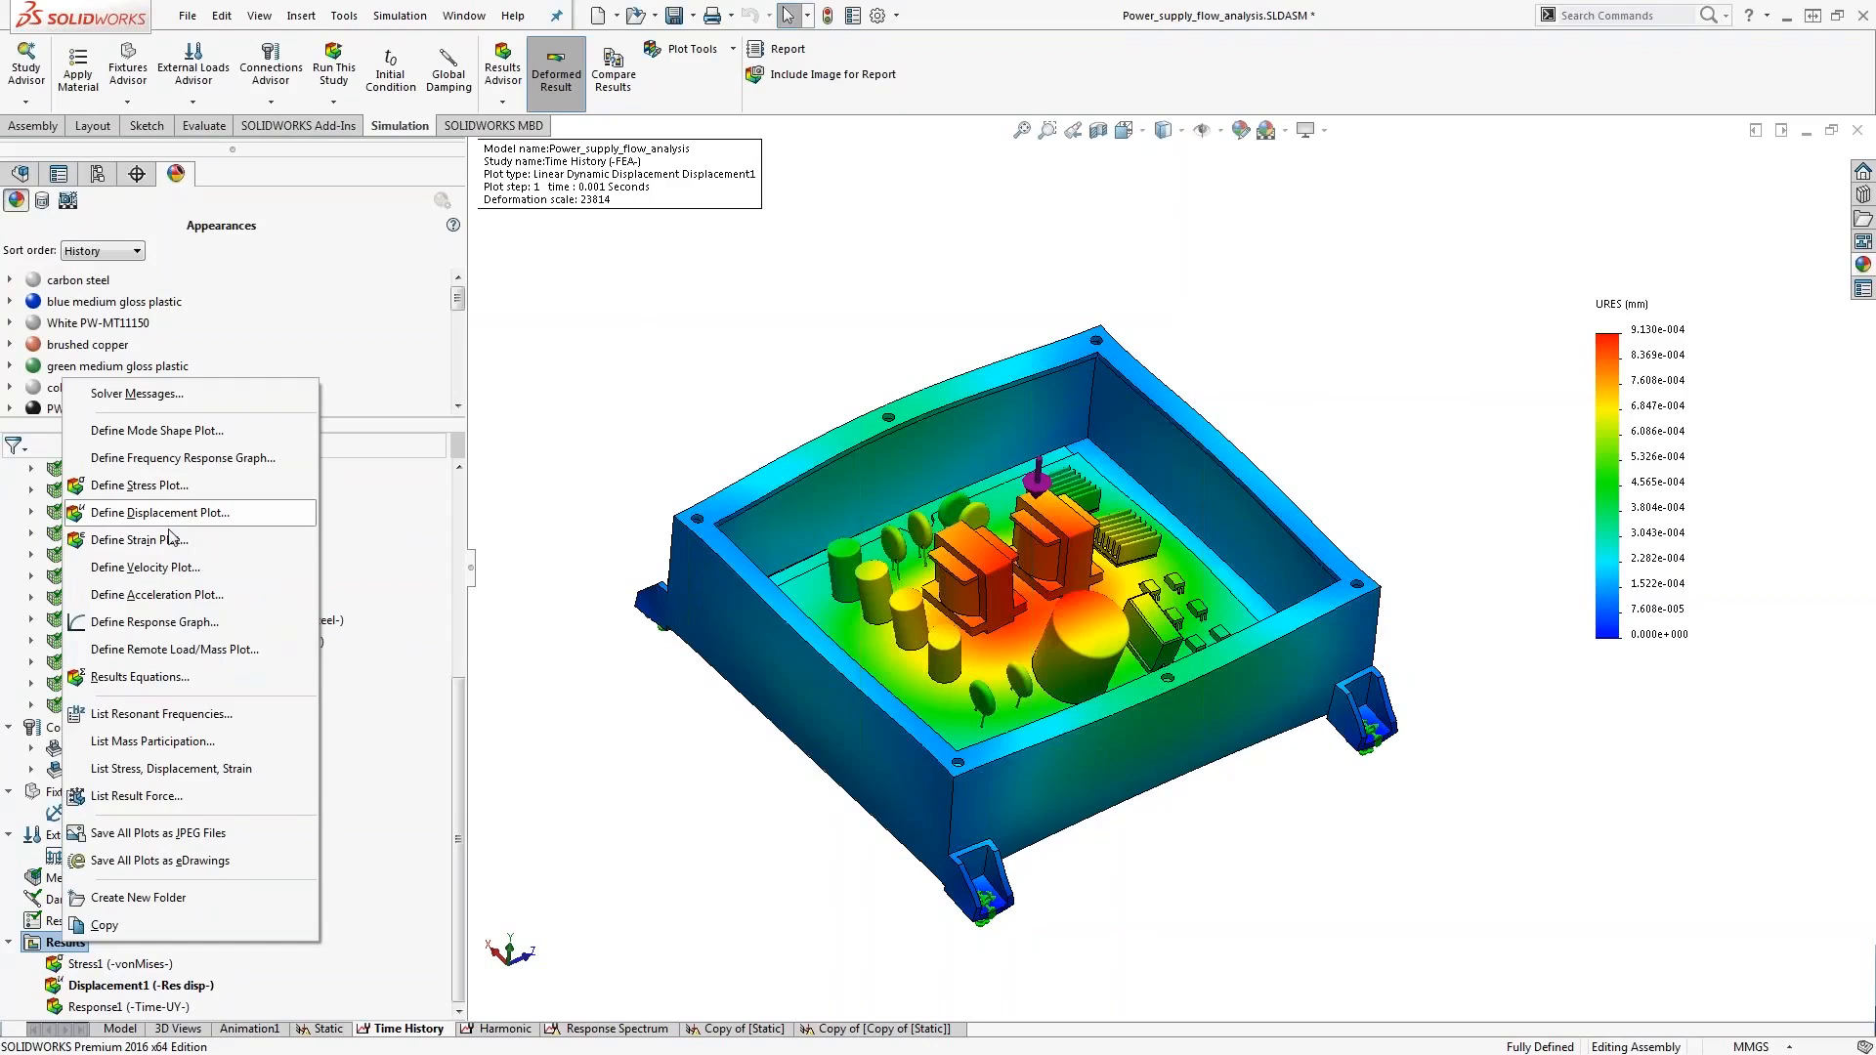
left_click(134, 986)
right_click(134, 986)
left_click(186, 571)
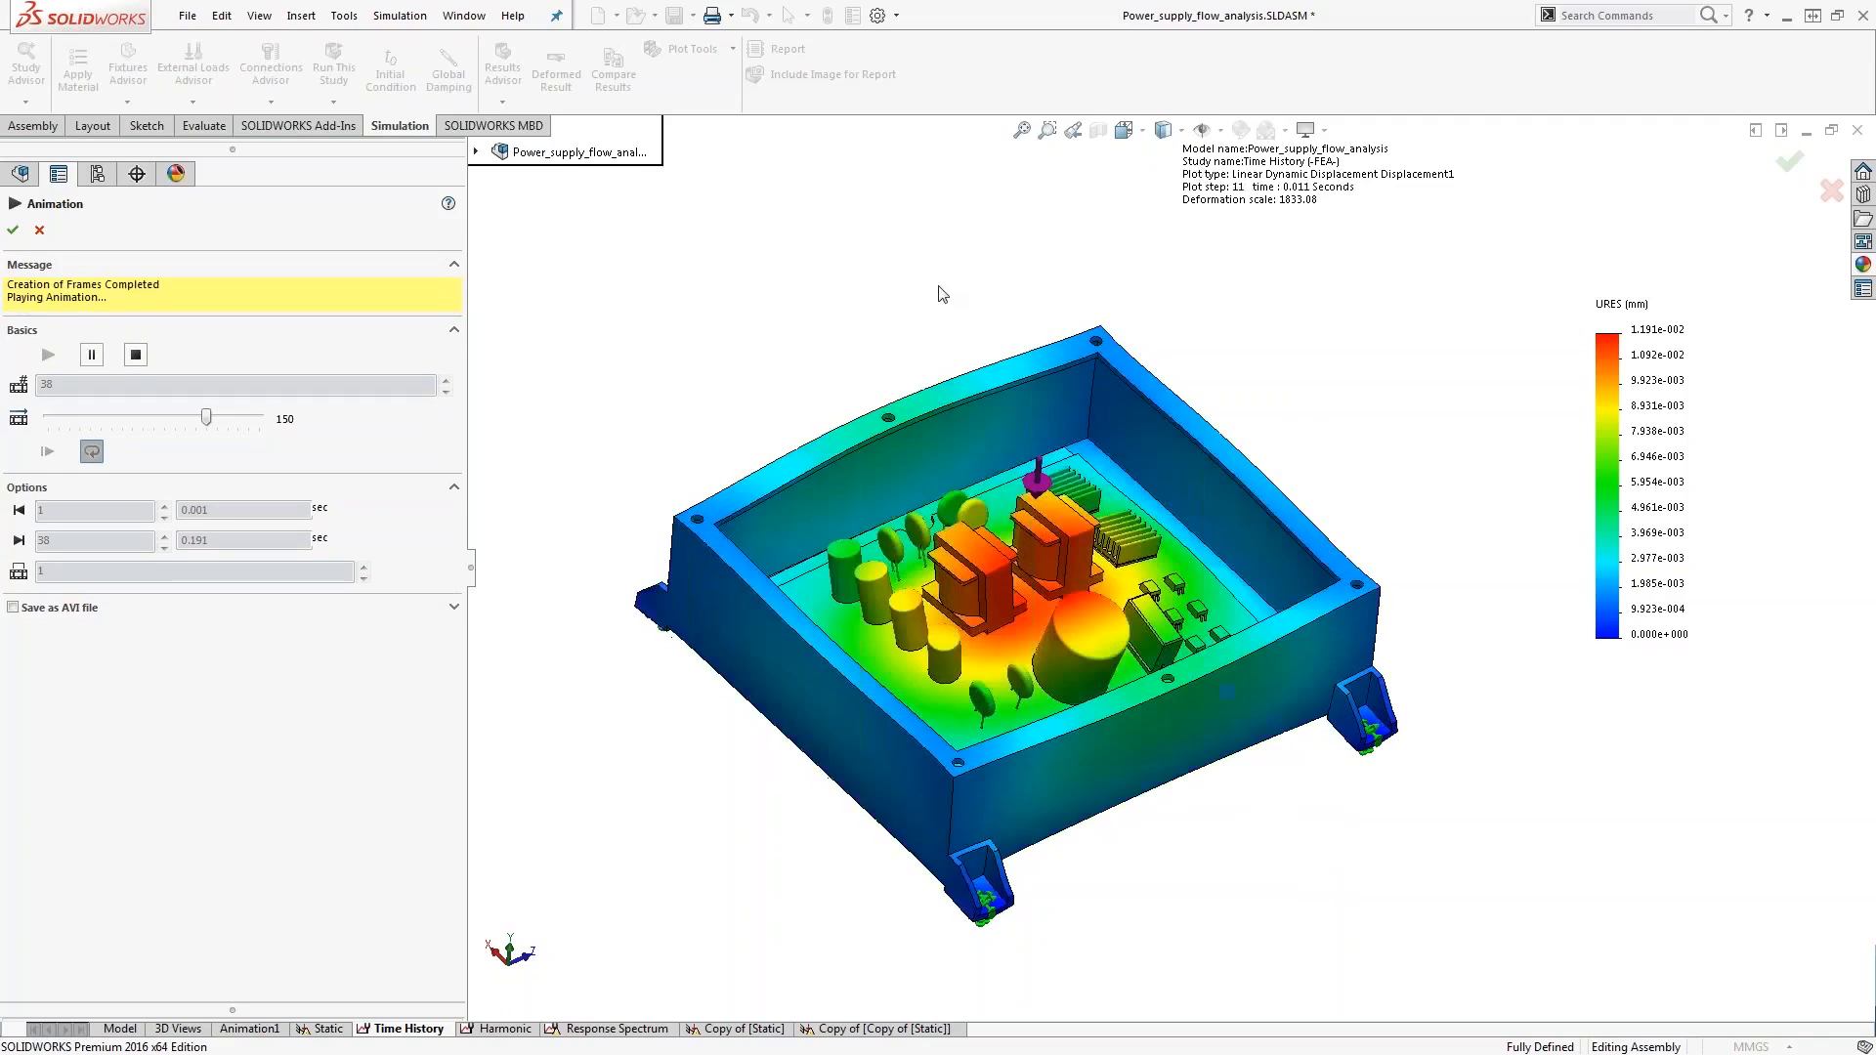
left_click(39, 230)
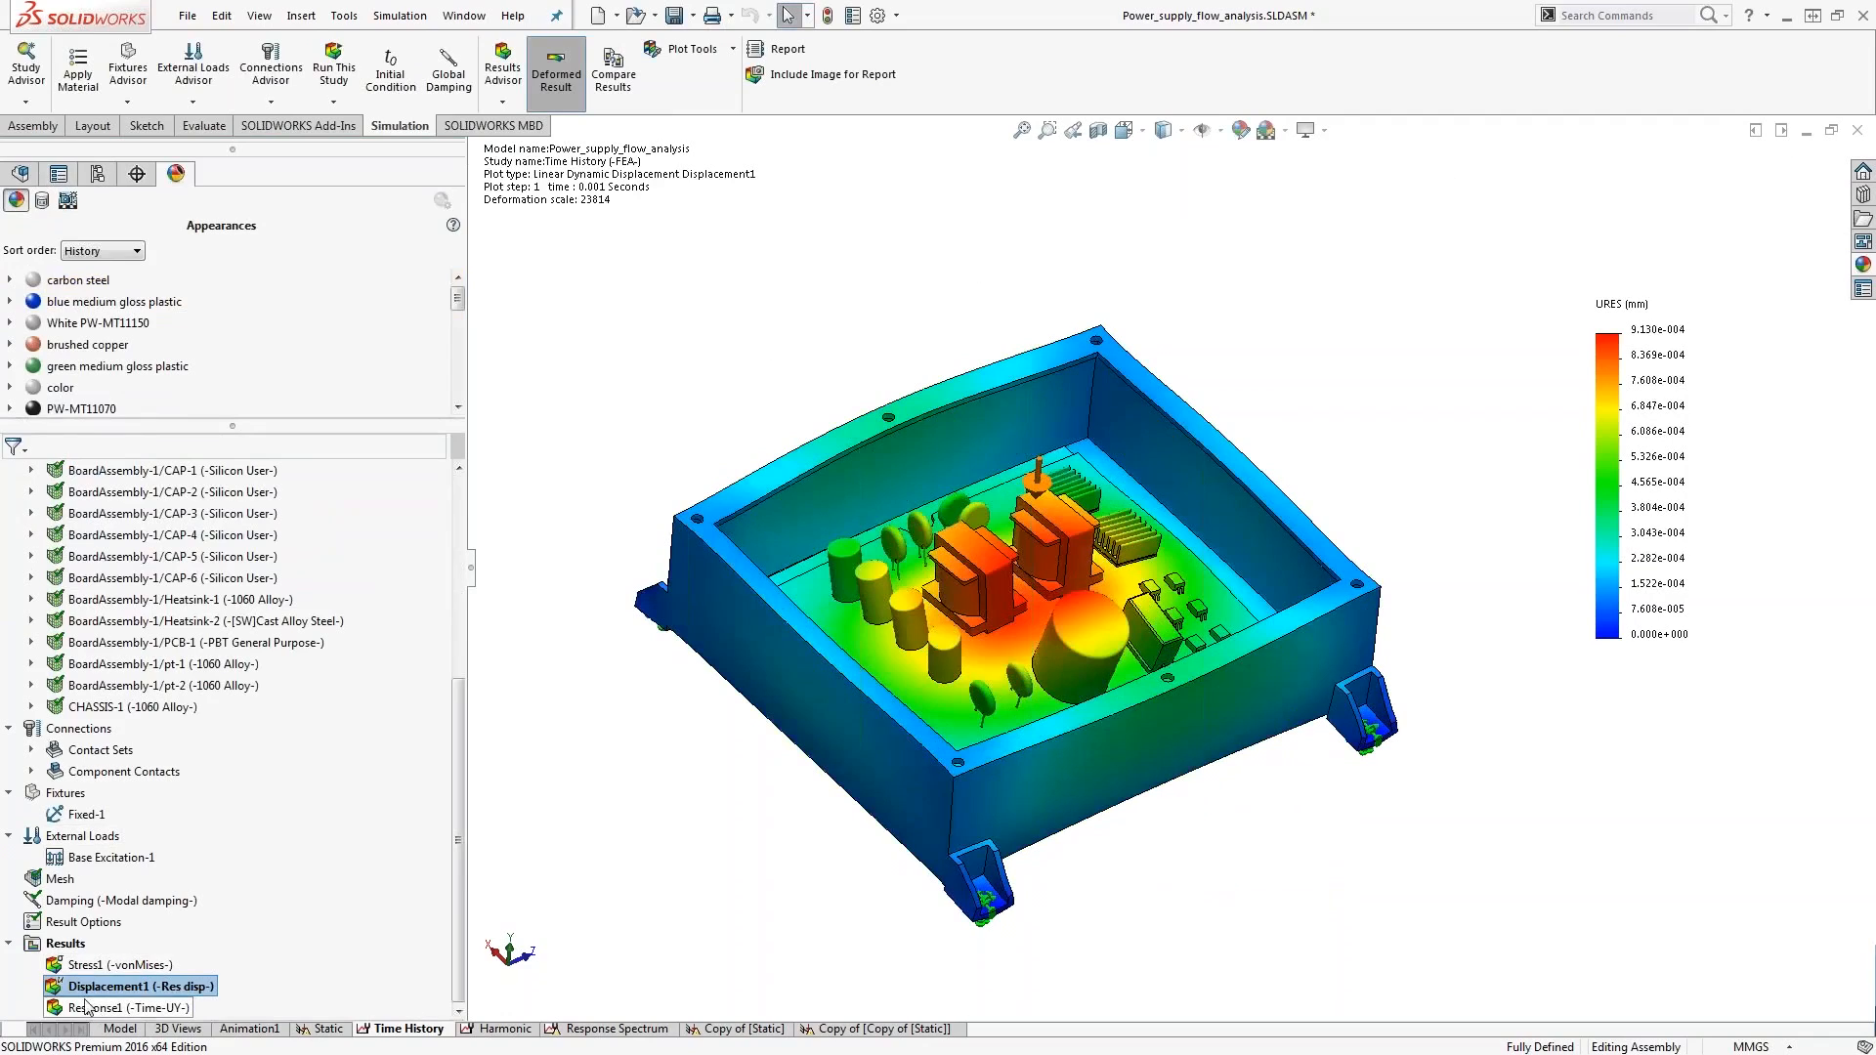
Examine the Response1 time history graph of UY displacement, and close it
left_click(120, 1009)
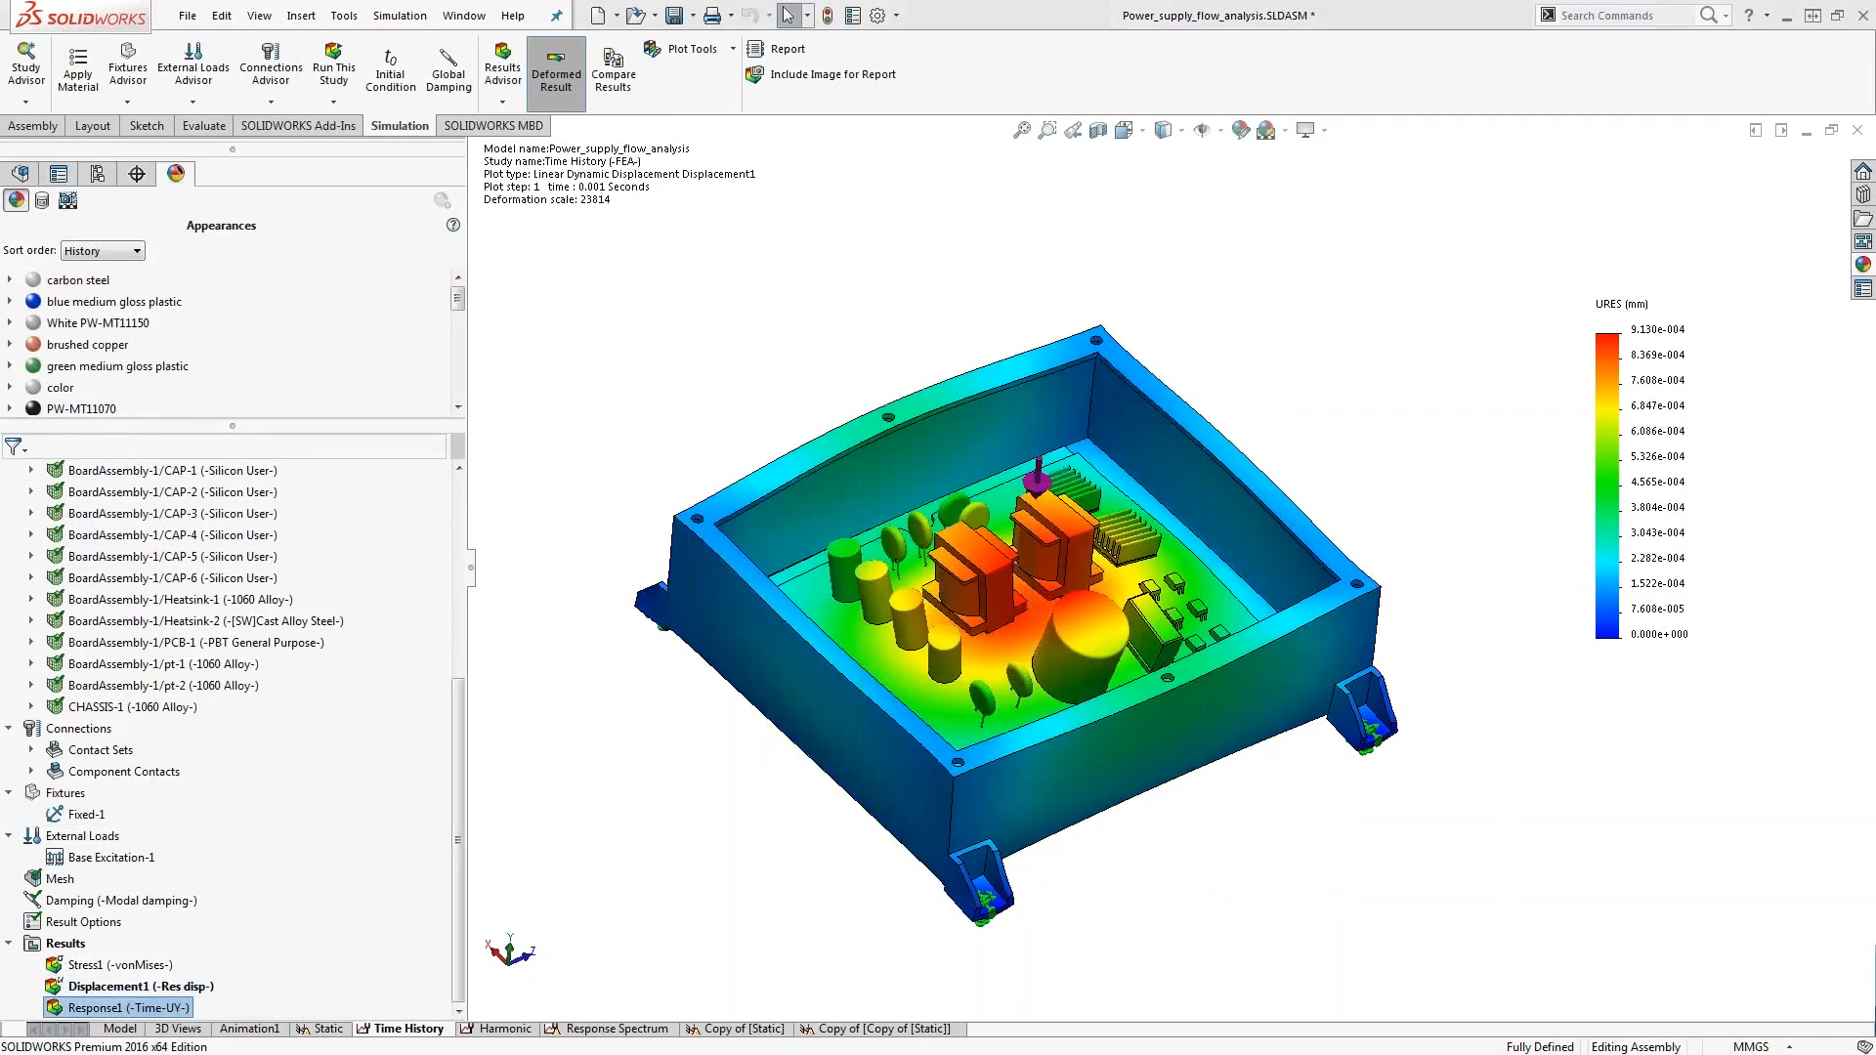
double_click(113, 1016)
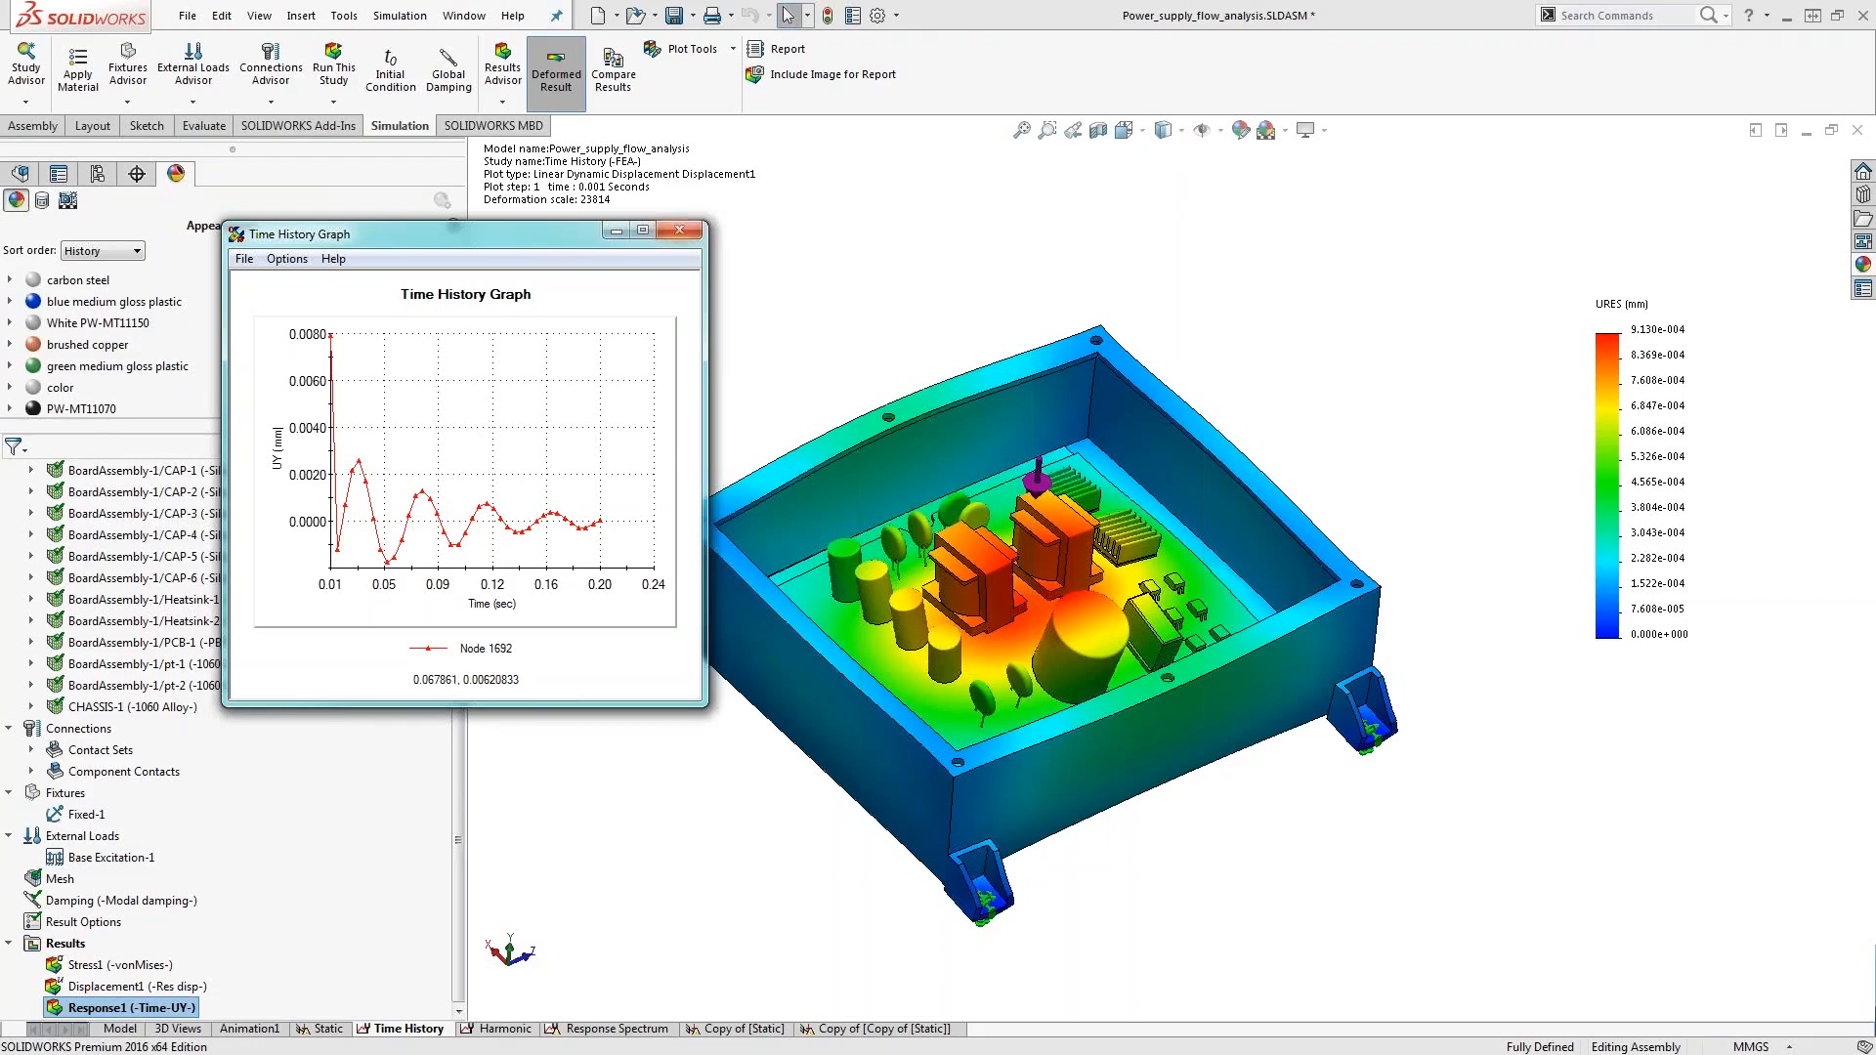
left_click(679, 230)
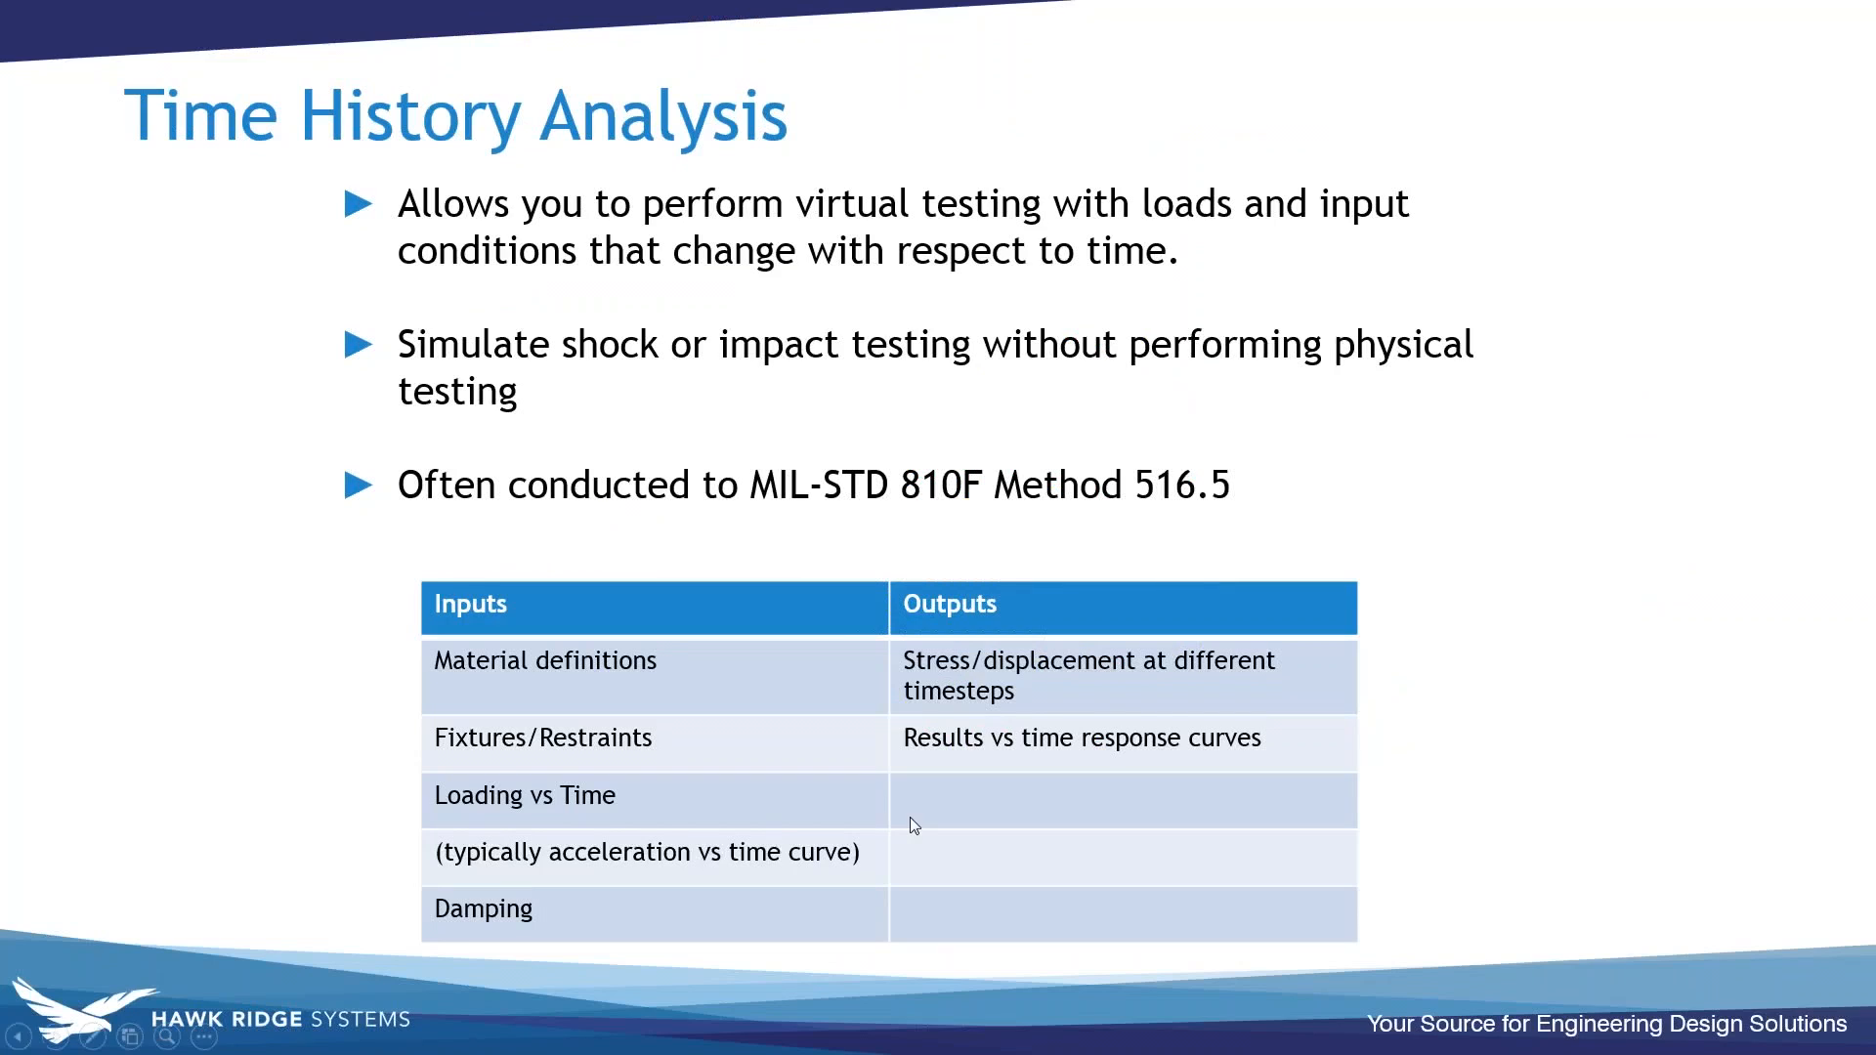
left_click(907, 817)
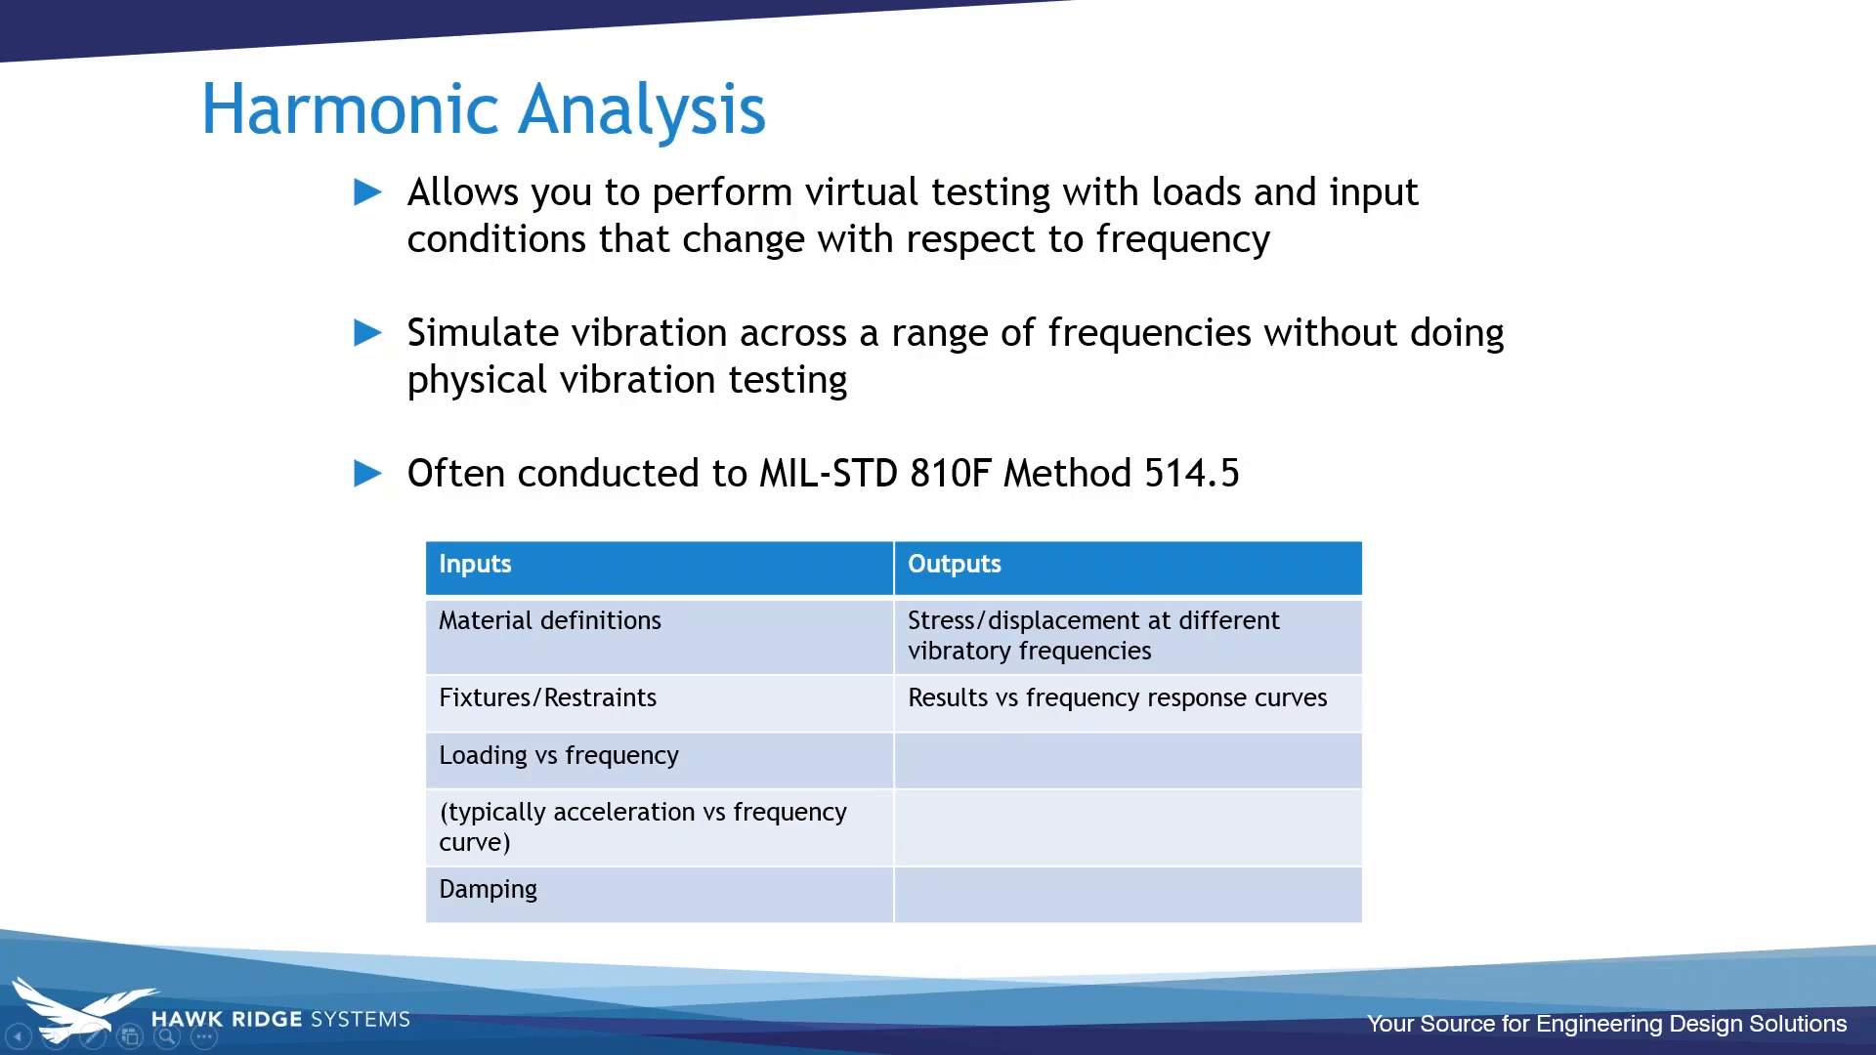
Switch to SOLIDWORKS and review the Harmonic study's Base Excitation-1 acceleration settings and frequency curve data without applying changes
key("alt+Tab")
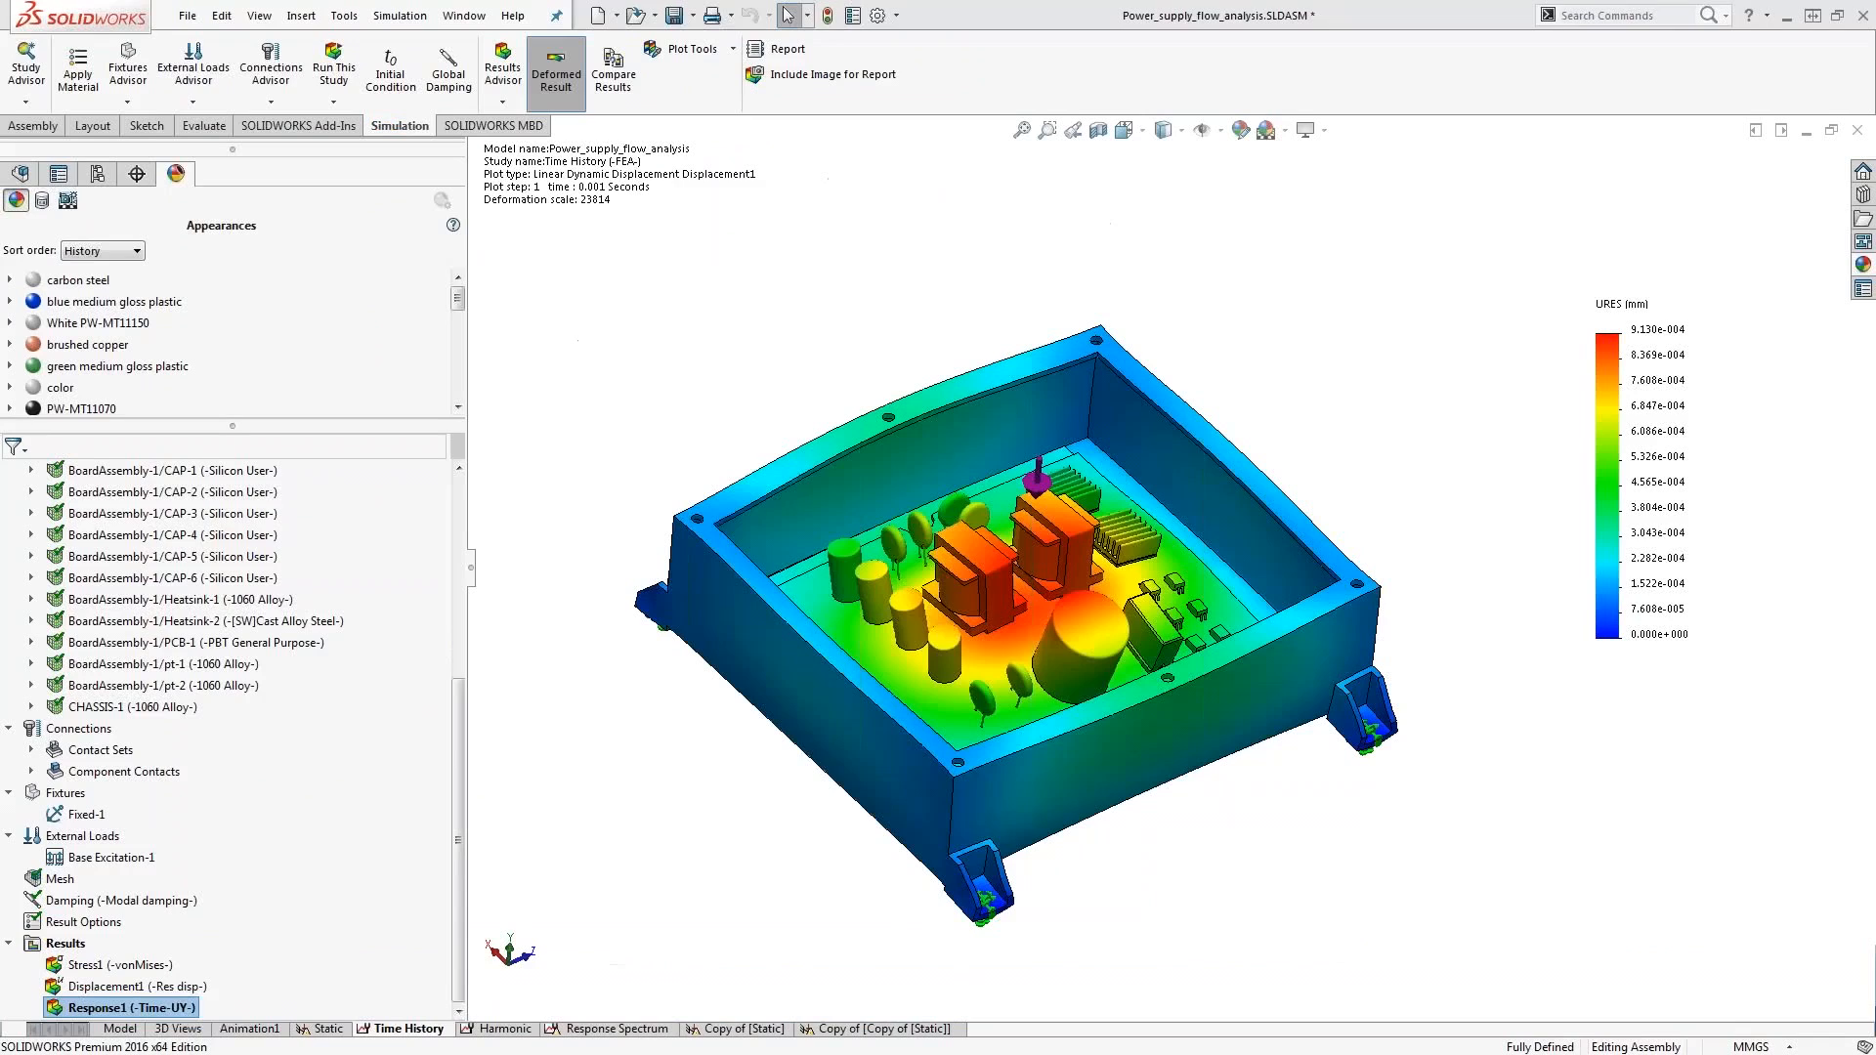
left_click(507, 1029)
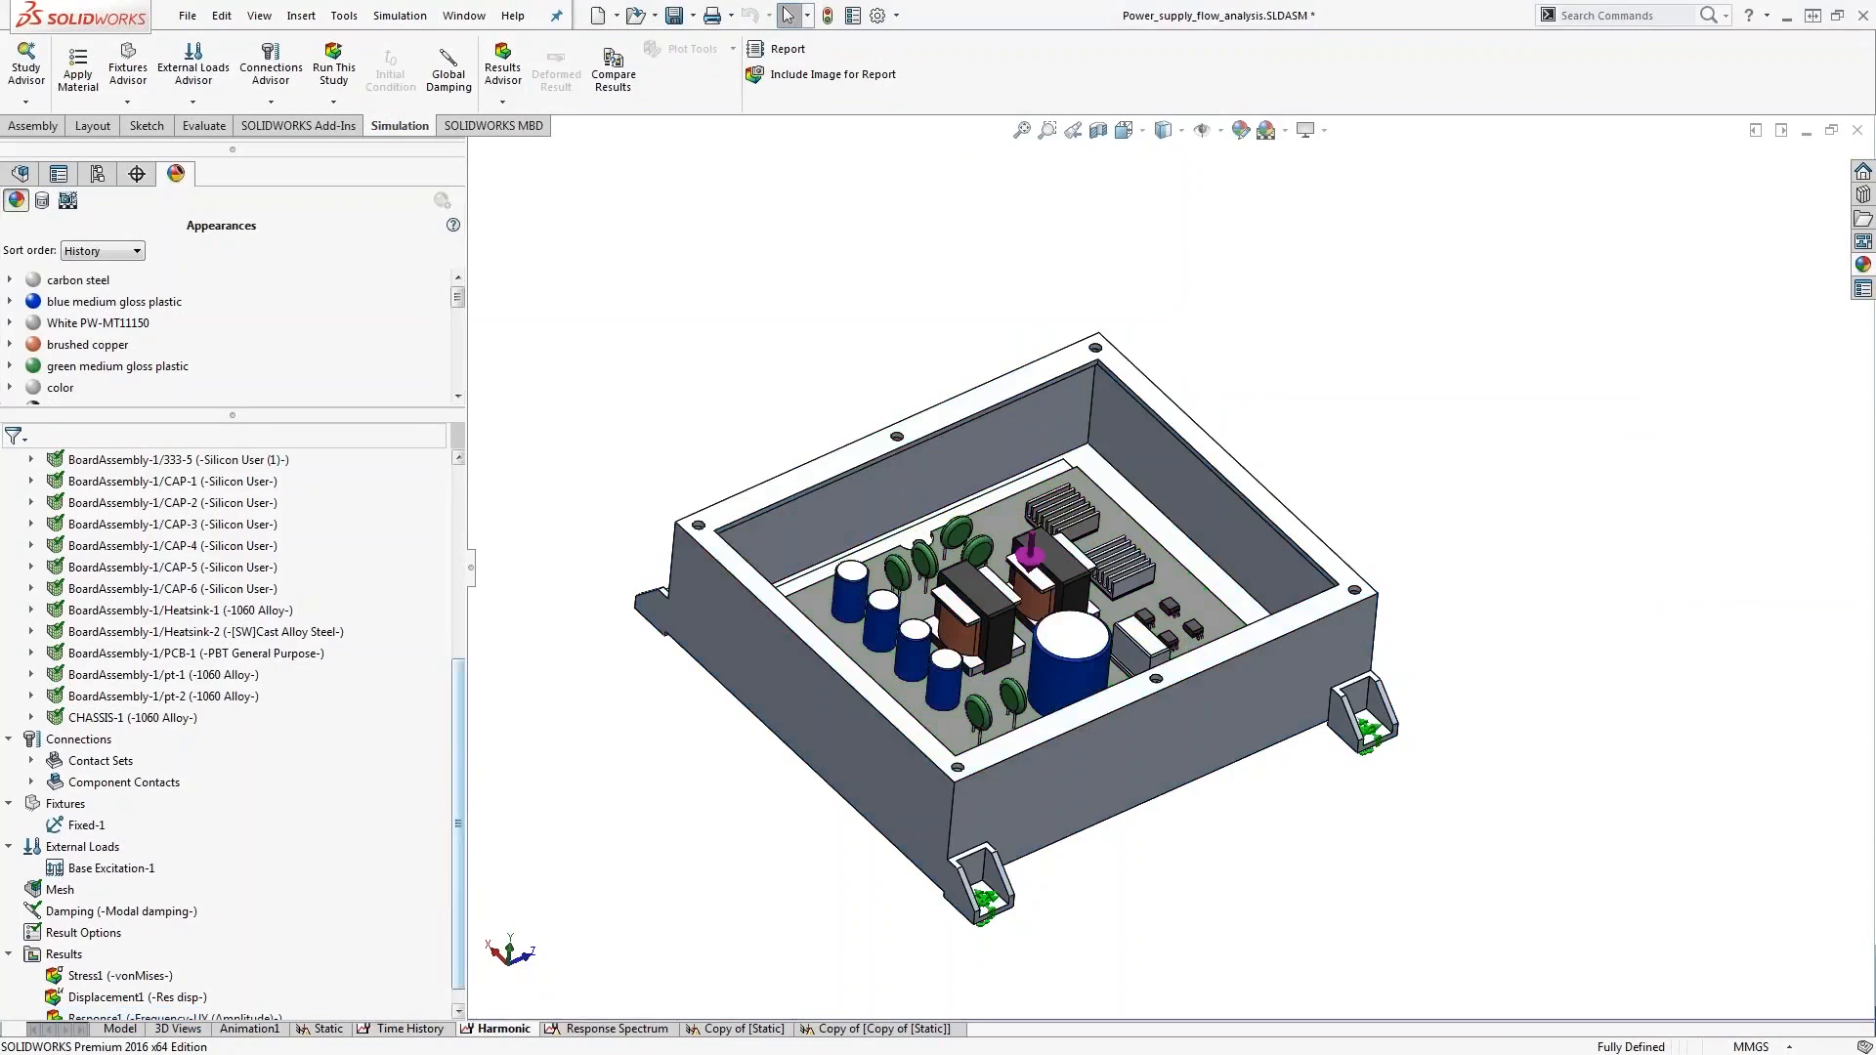
left_click_drag(457, 823, 456, 836)
right_click(85, 847)
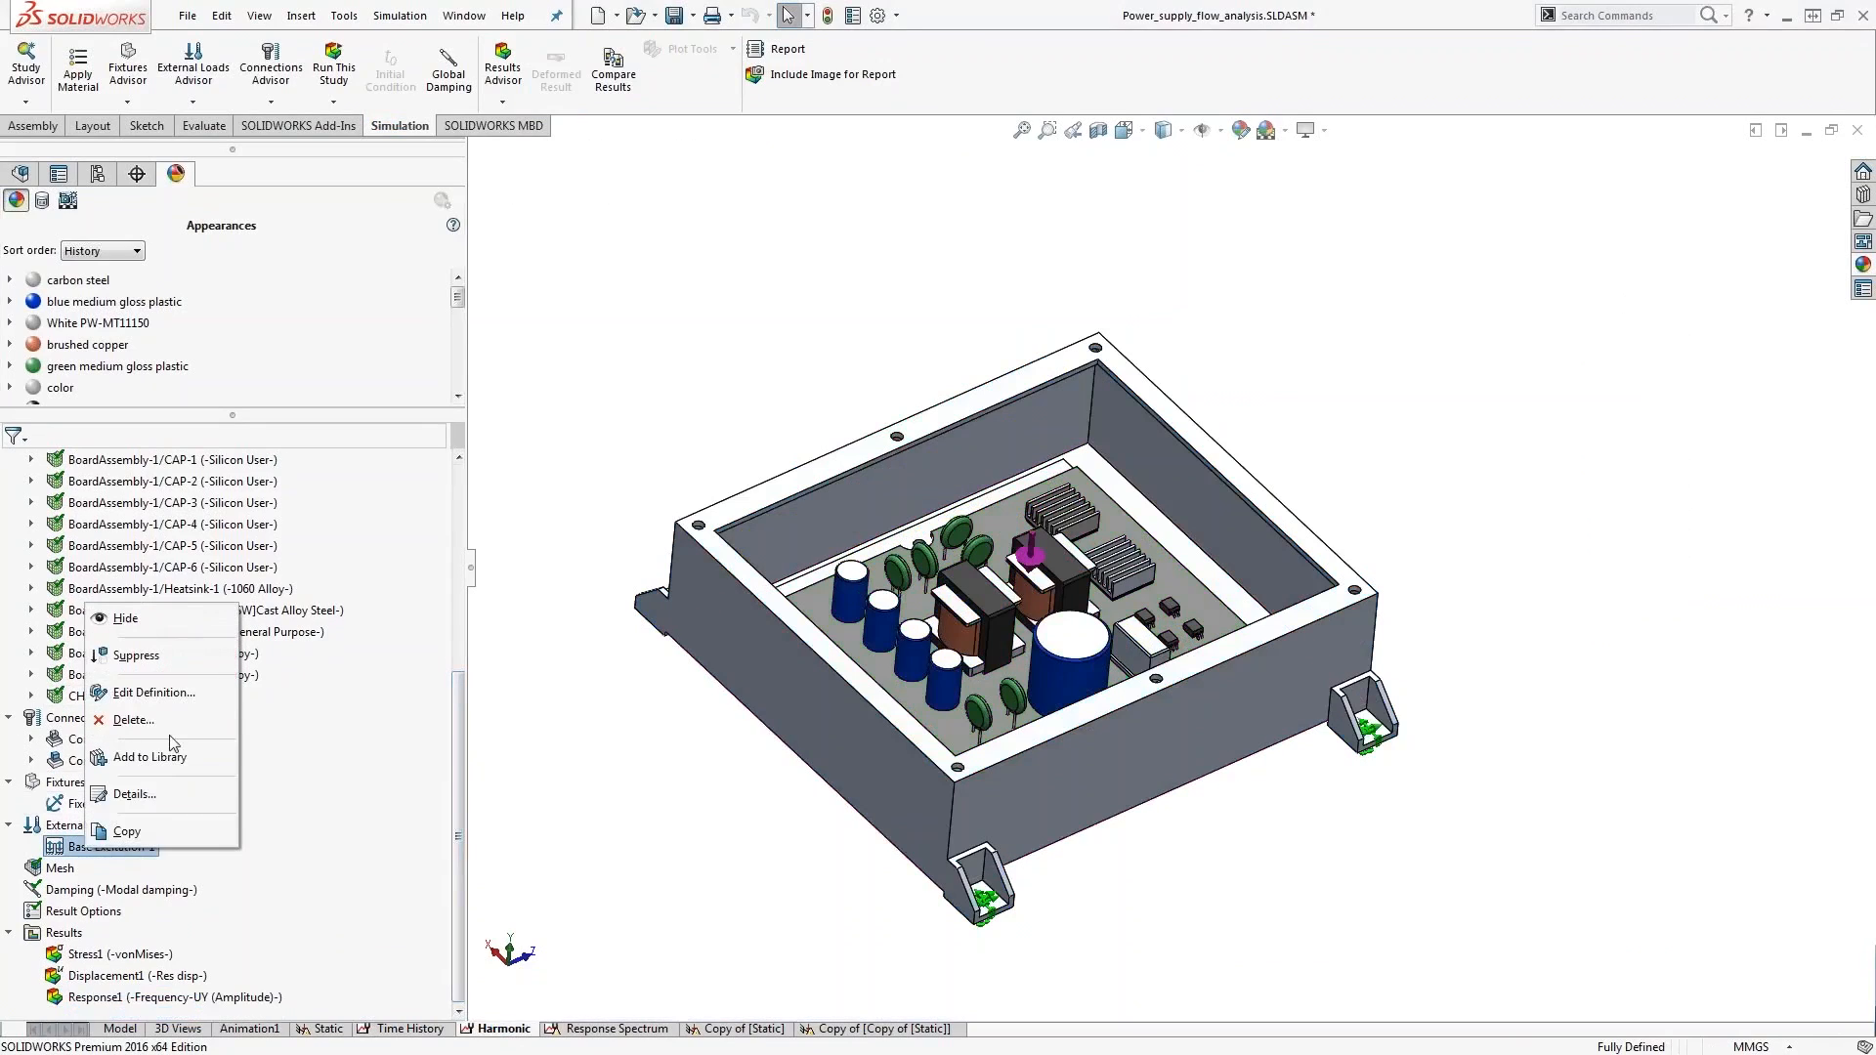
left_click(155, 693)
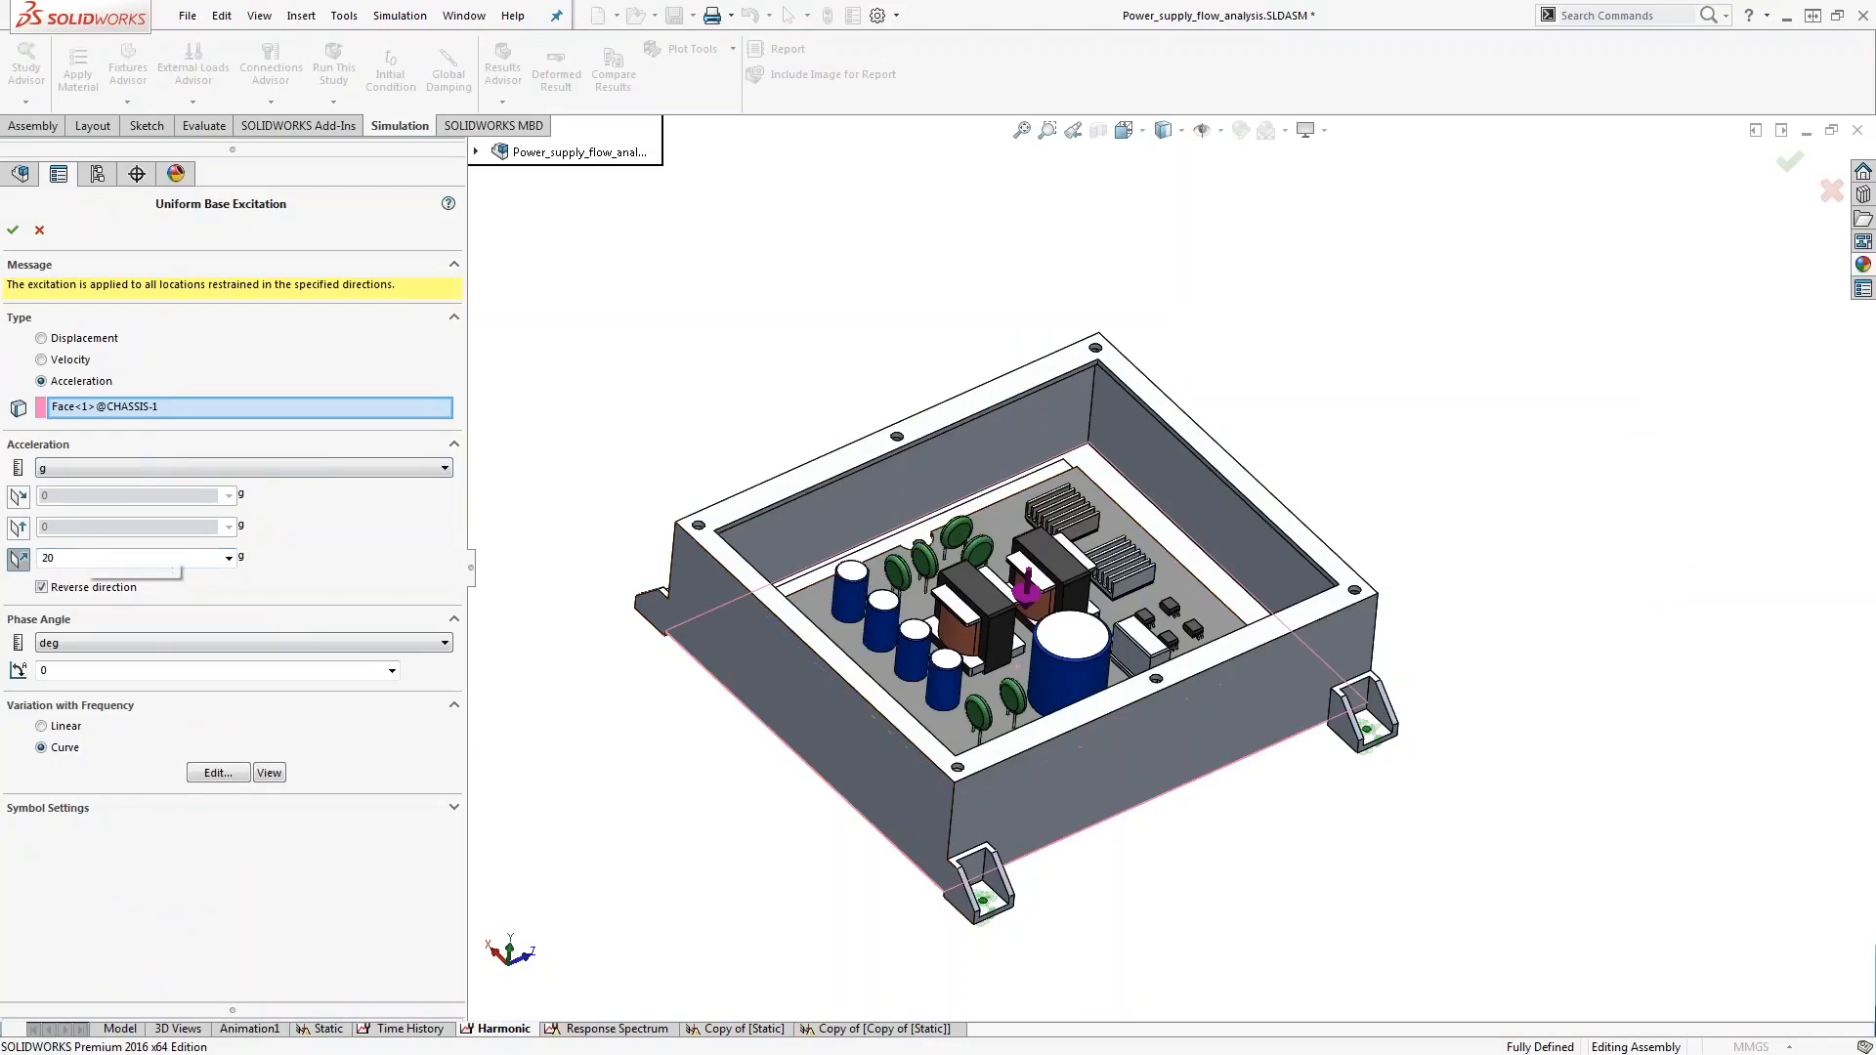
left_click(217, 772)
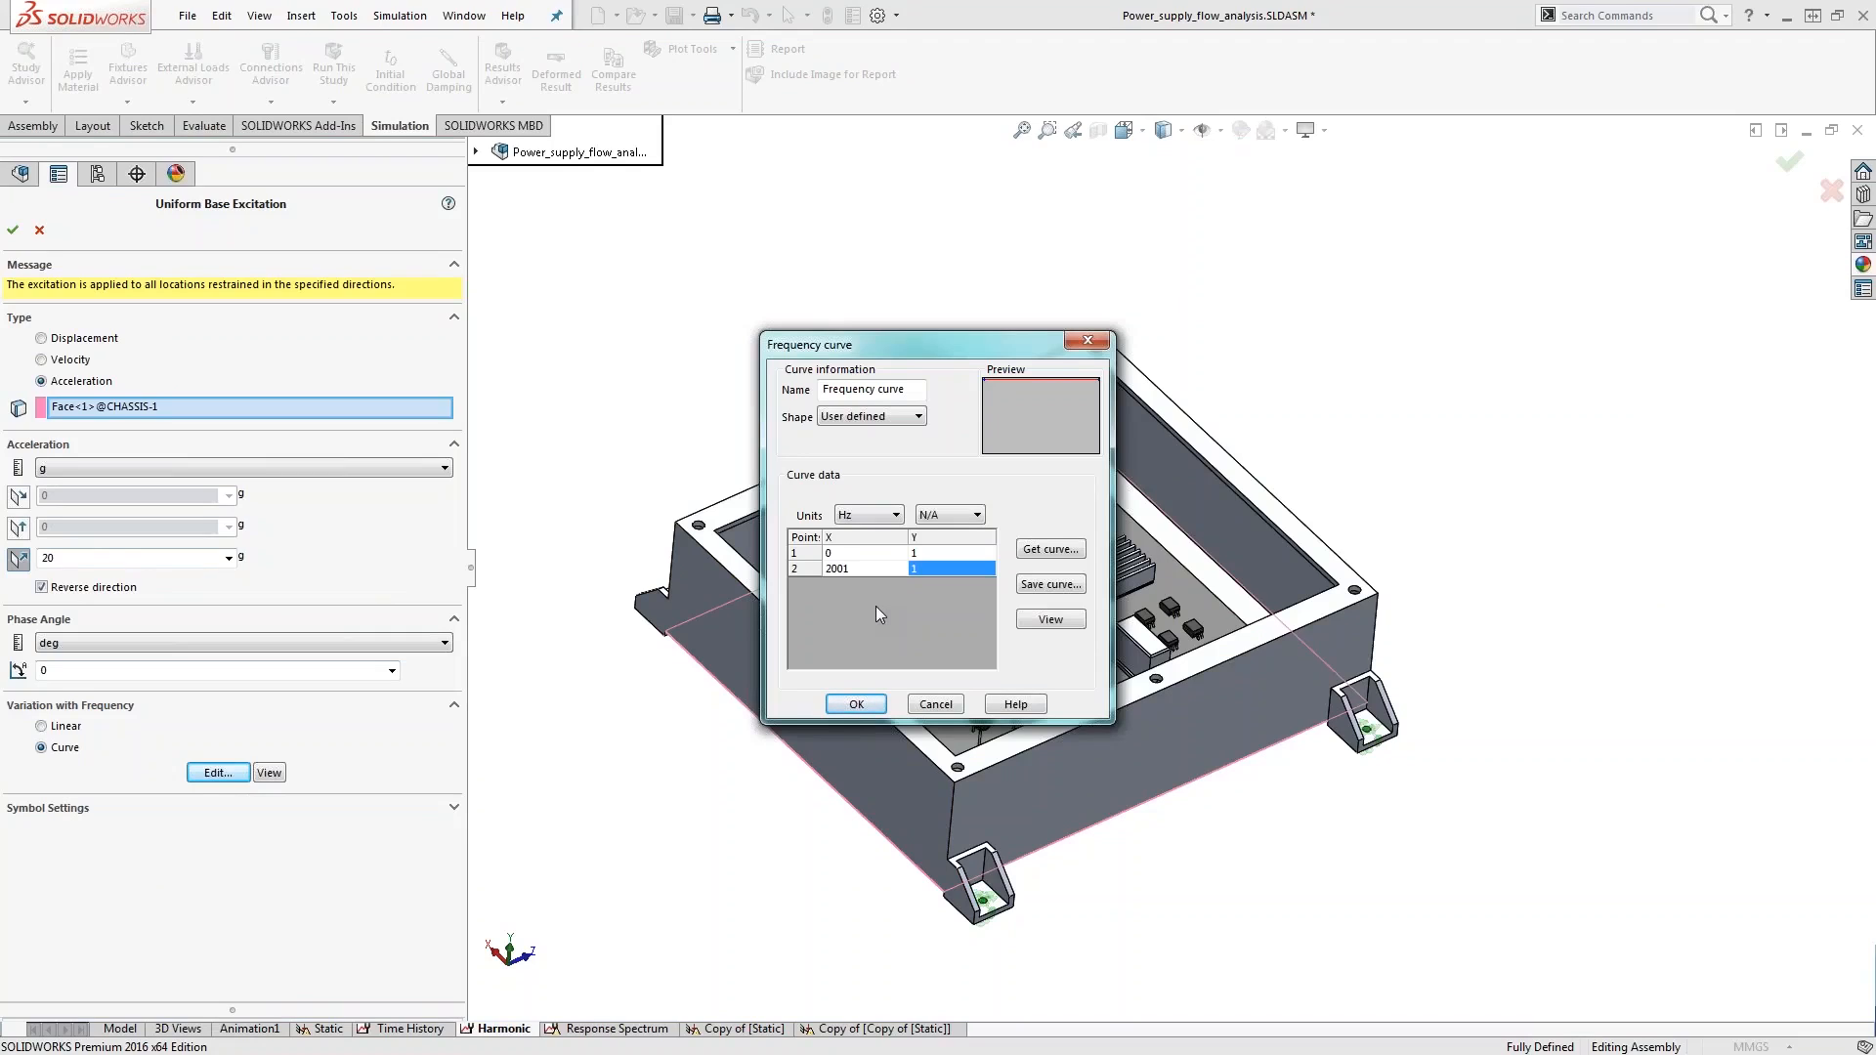
left_click(948, 705)
left_click(40, 230)
Display the Harmonic study's von Mises stress plot, animate it while inspecting the board components up close, and close the animation
double_click(109, 955)
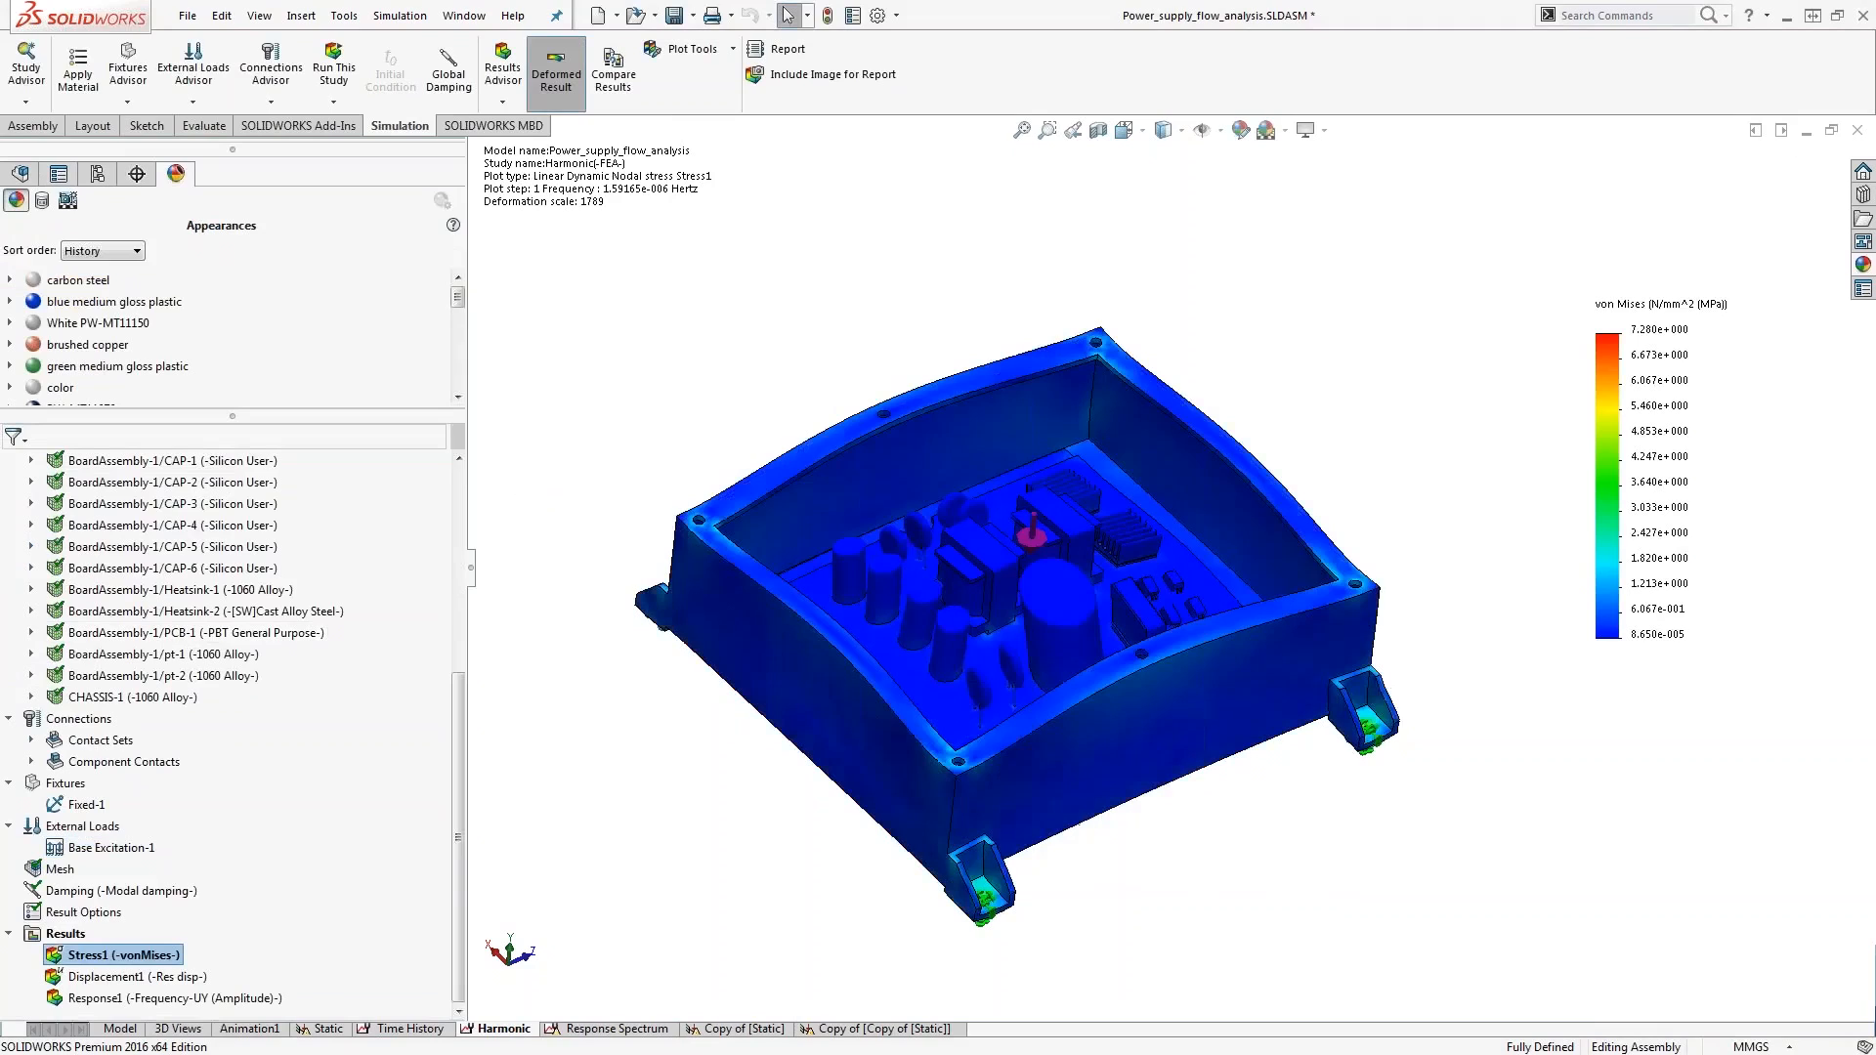
right_click(109, 954)
left_click(162, 539)
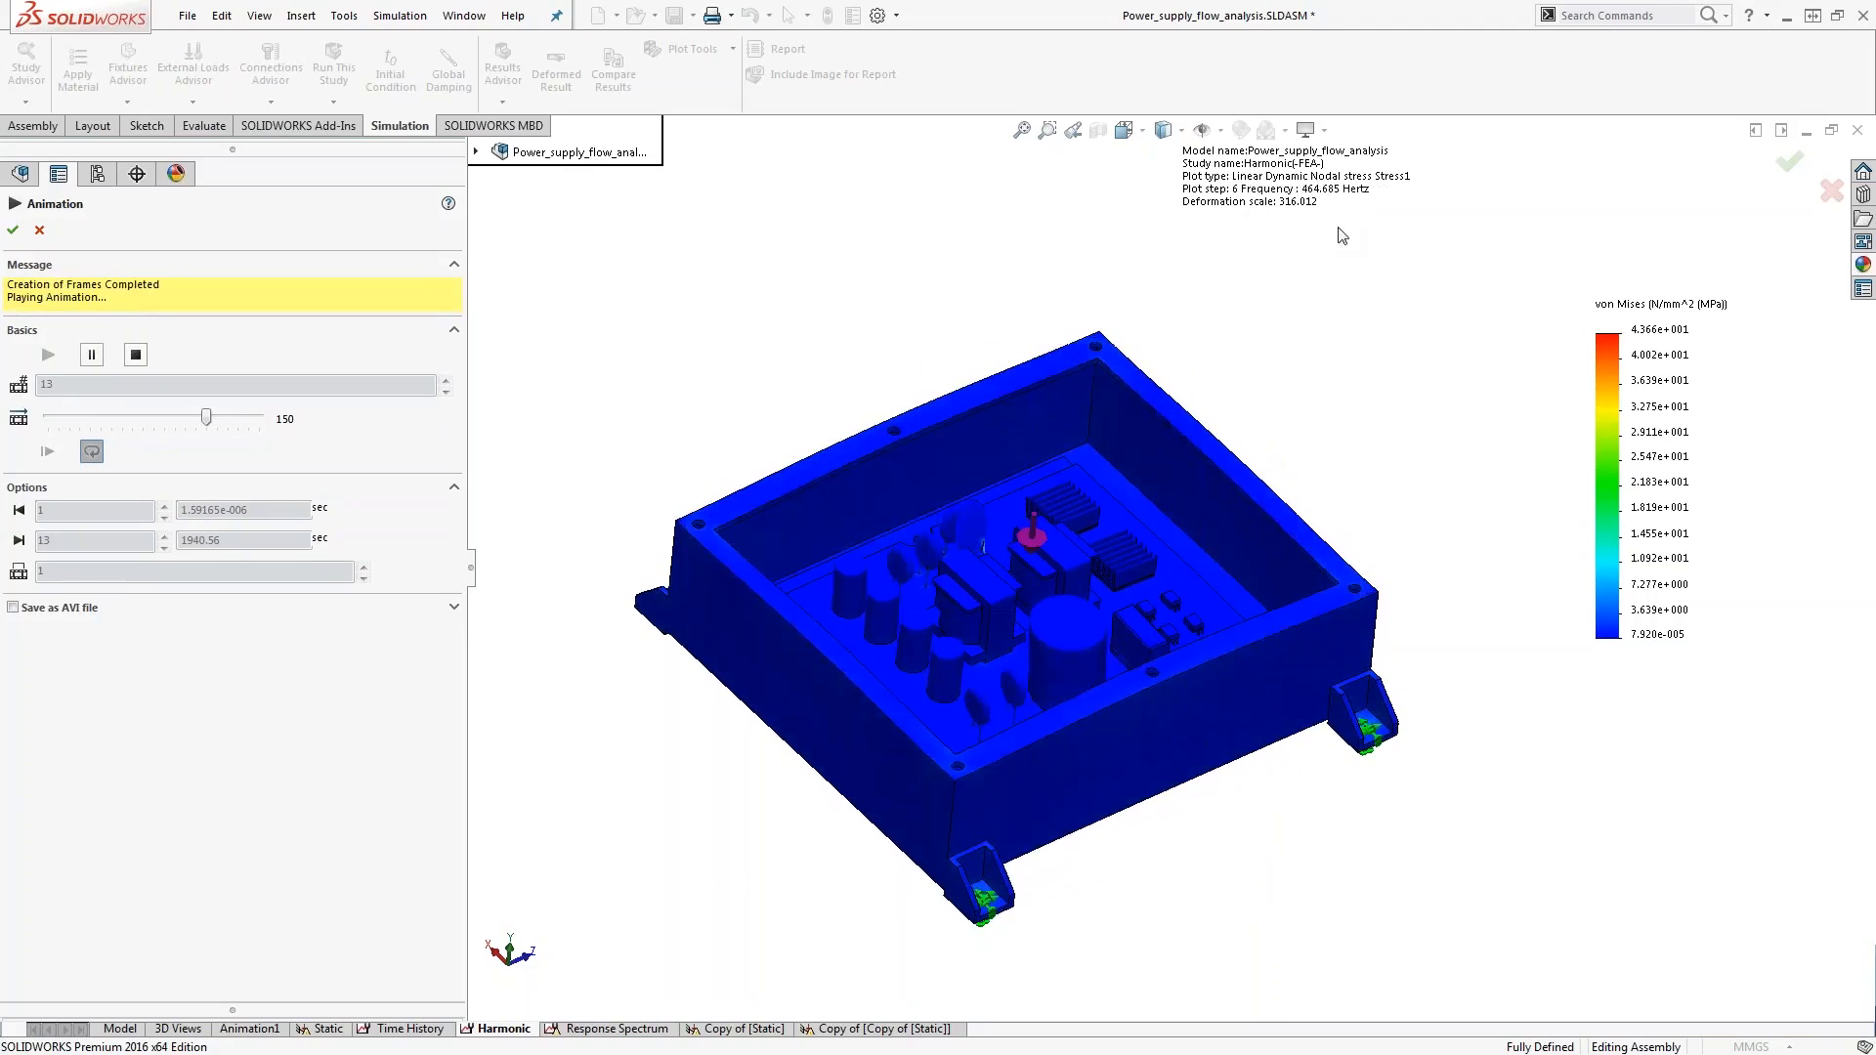
scroll(986, 510, "down", 2)
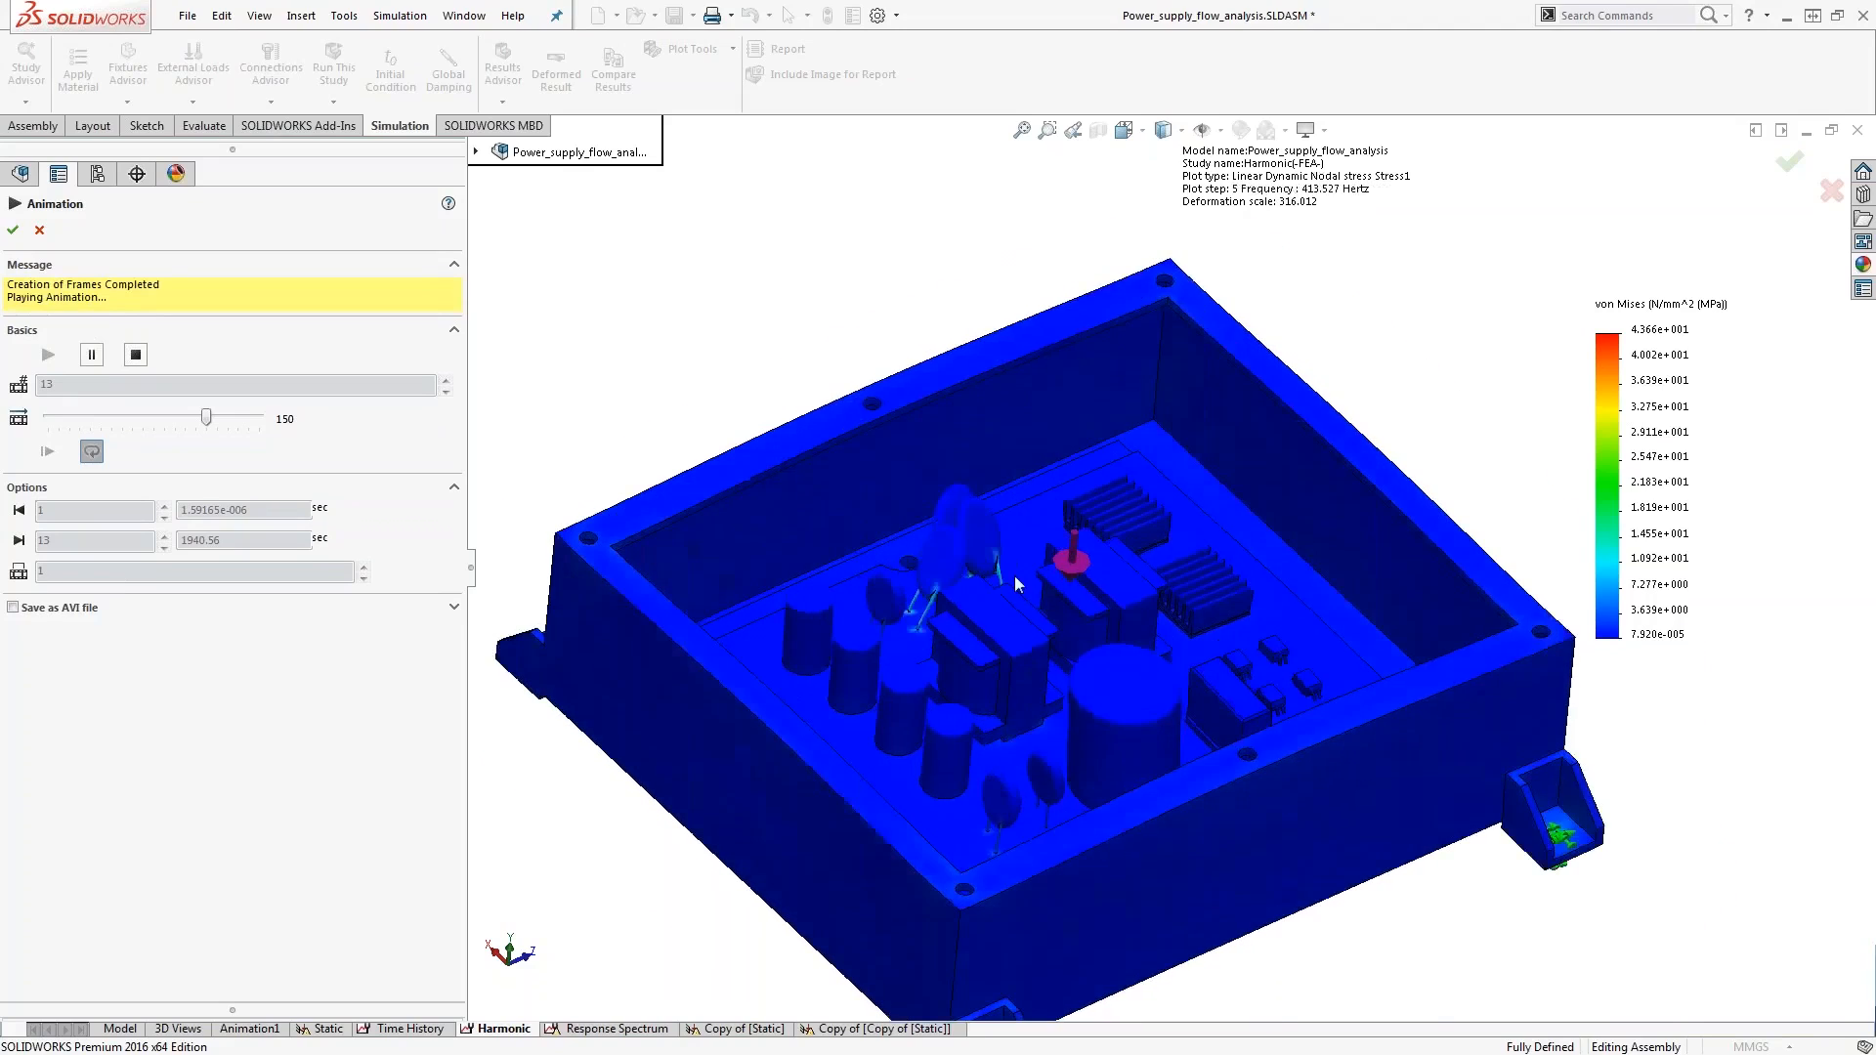
scroll(1016, 576, "down", 3)
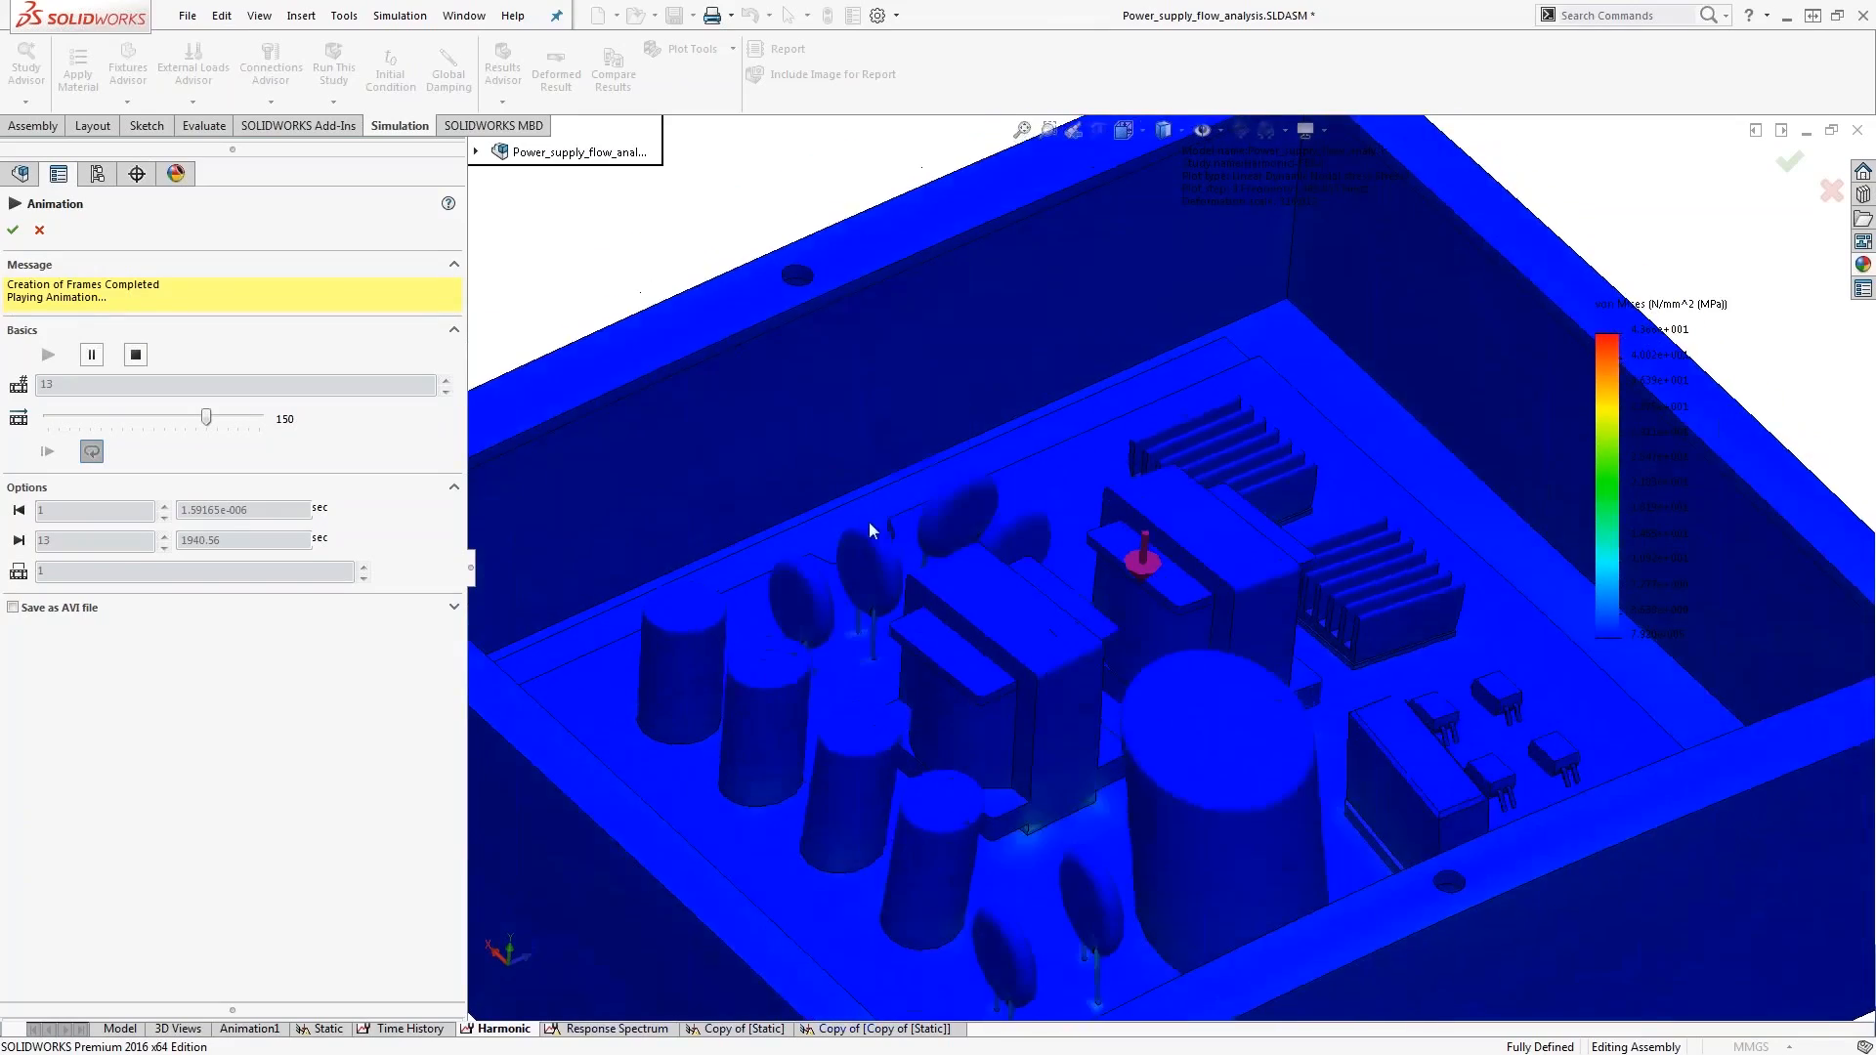
scroll(965, 588, "up", 2)
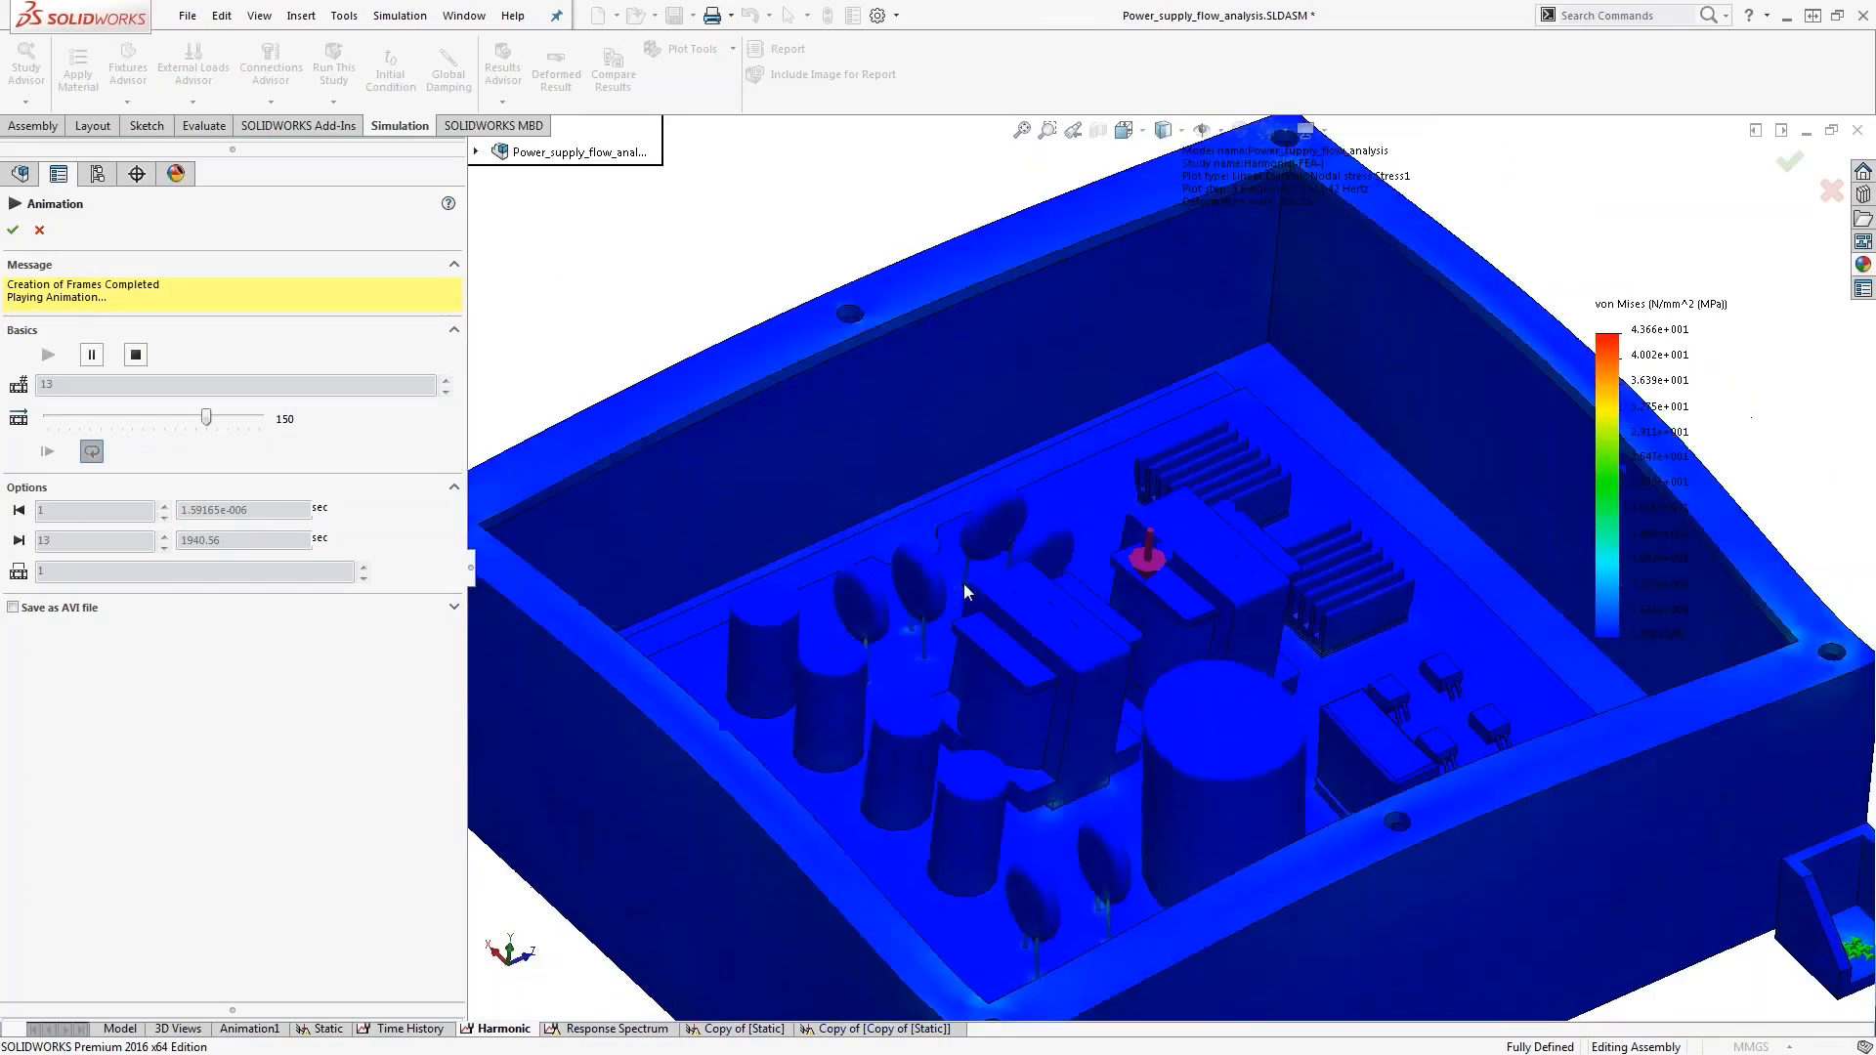
left_click(176, 173)
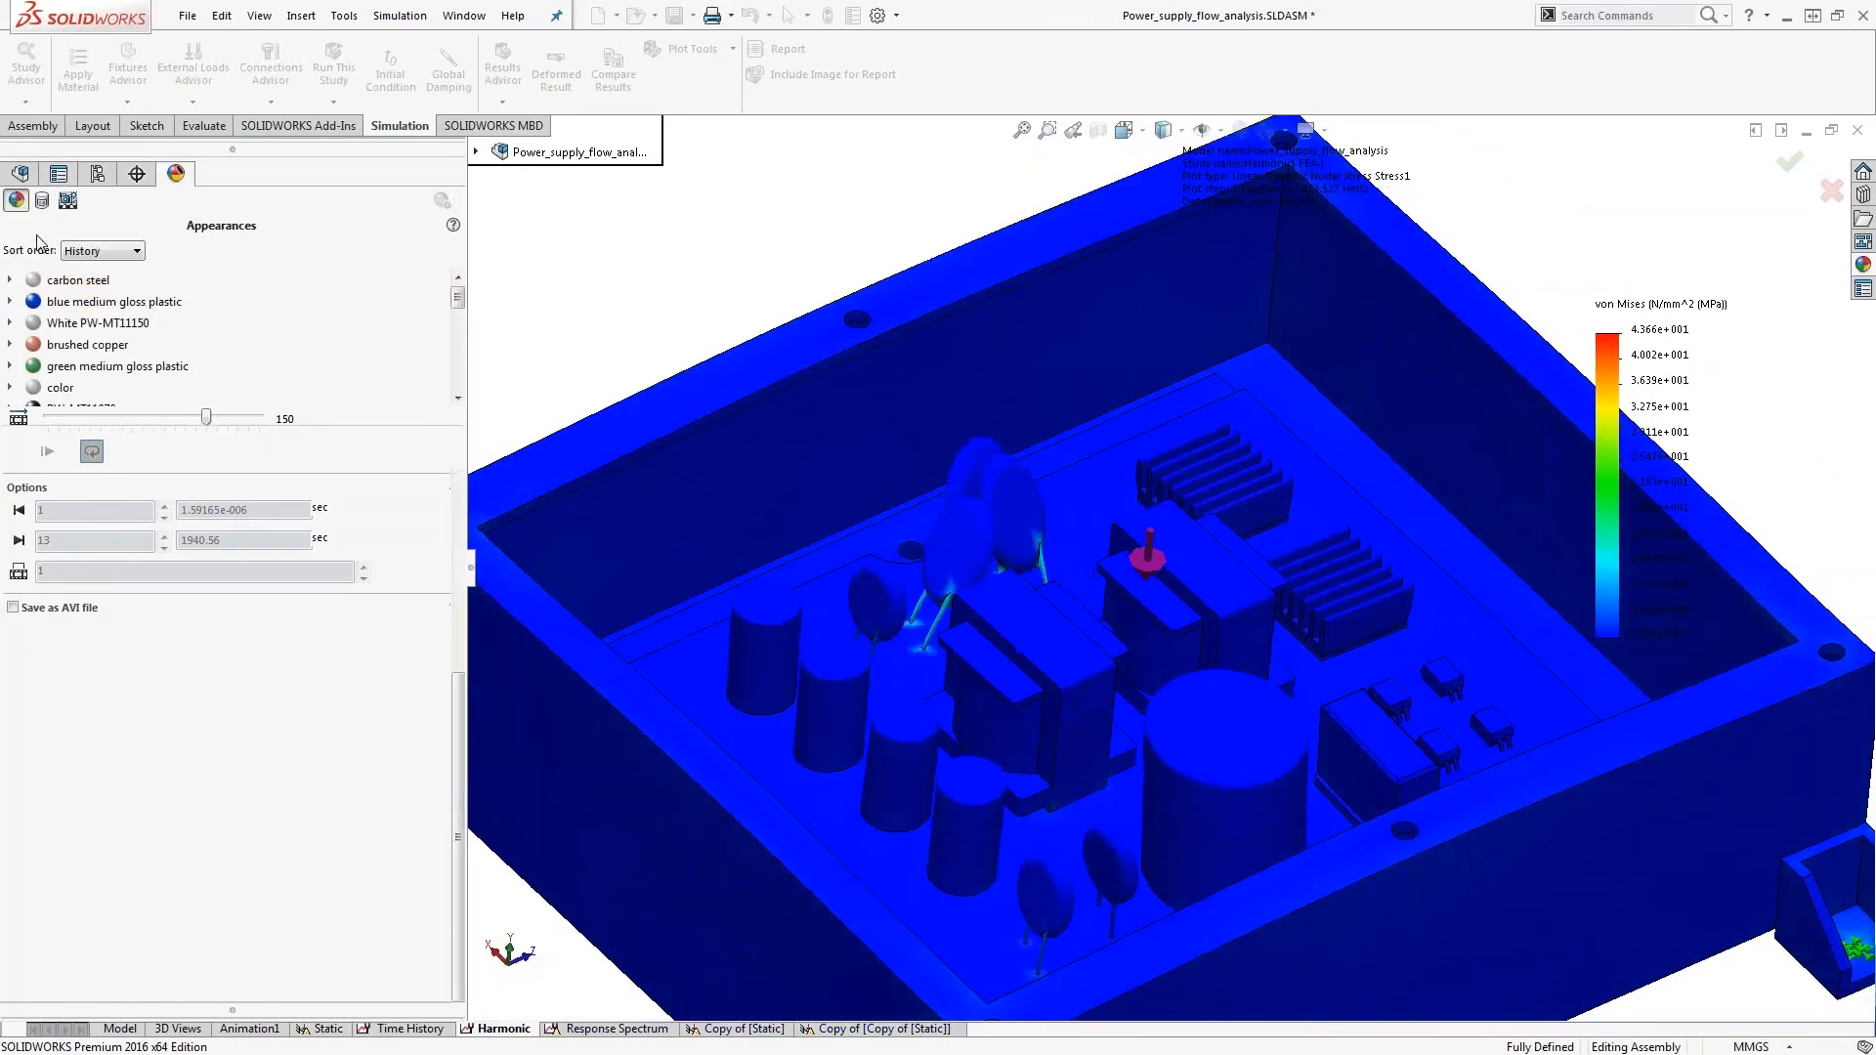
key("Escape")
Display the Harmonic resultant displacement plot and examine the Response1 graph of UY amplitude versus frequency, minimizing the graph when done
double_click(137, 977)
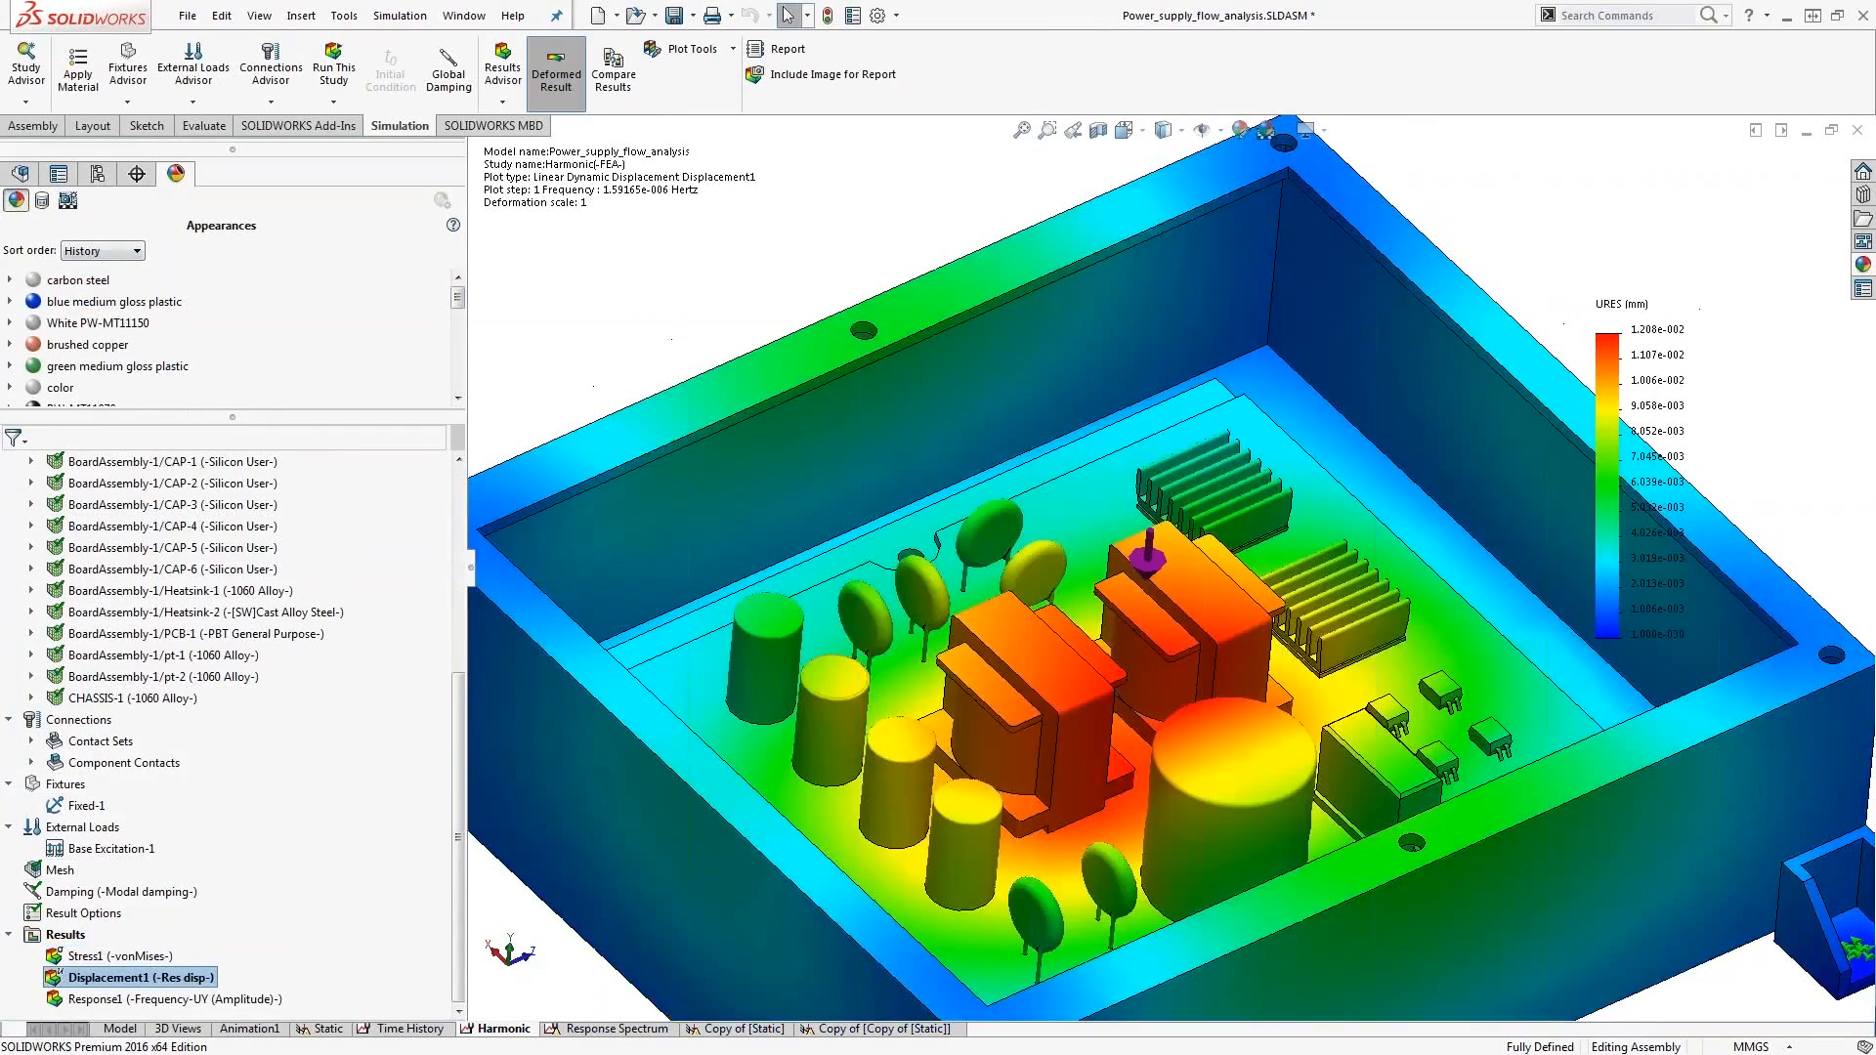
scroll(1181, 542, "up", 2)
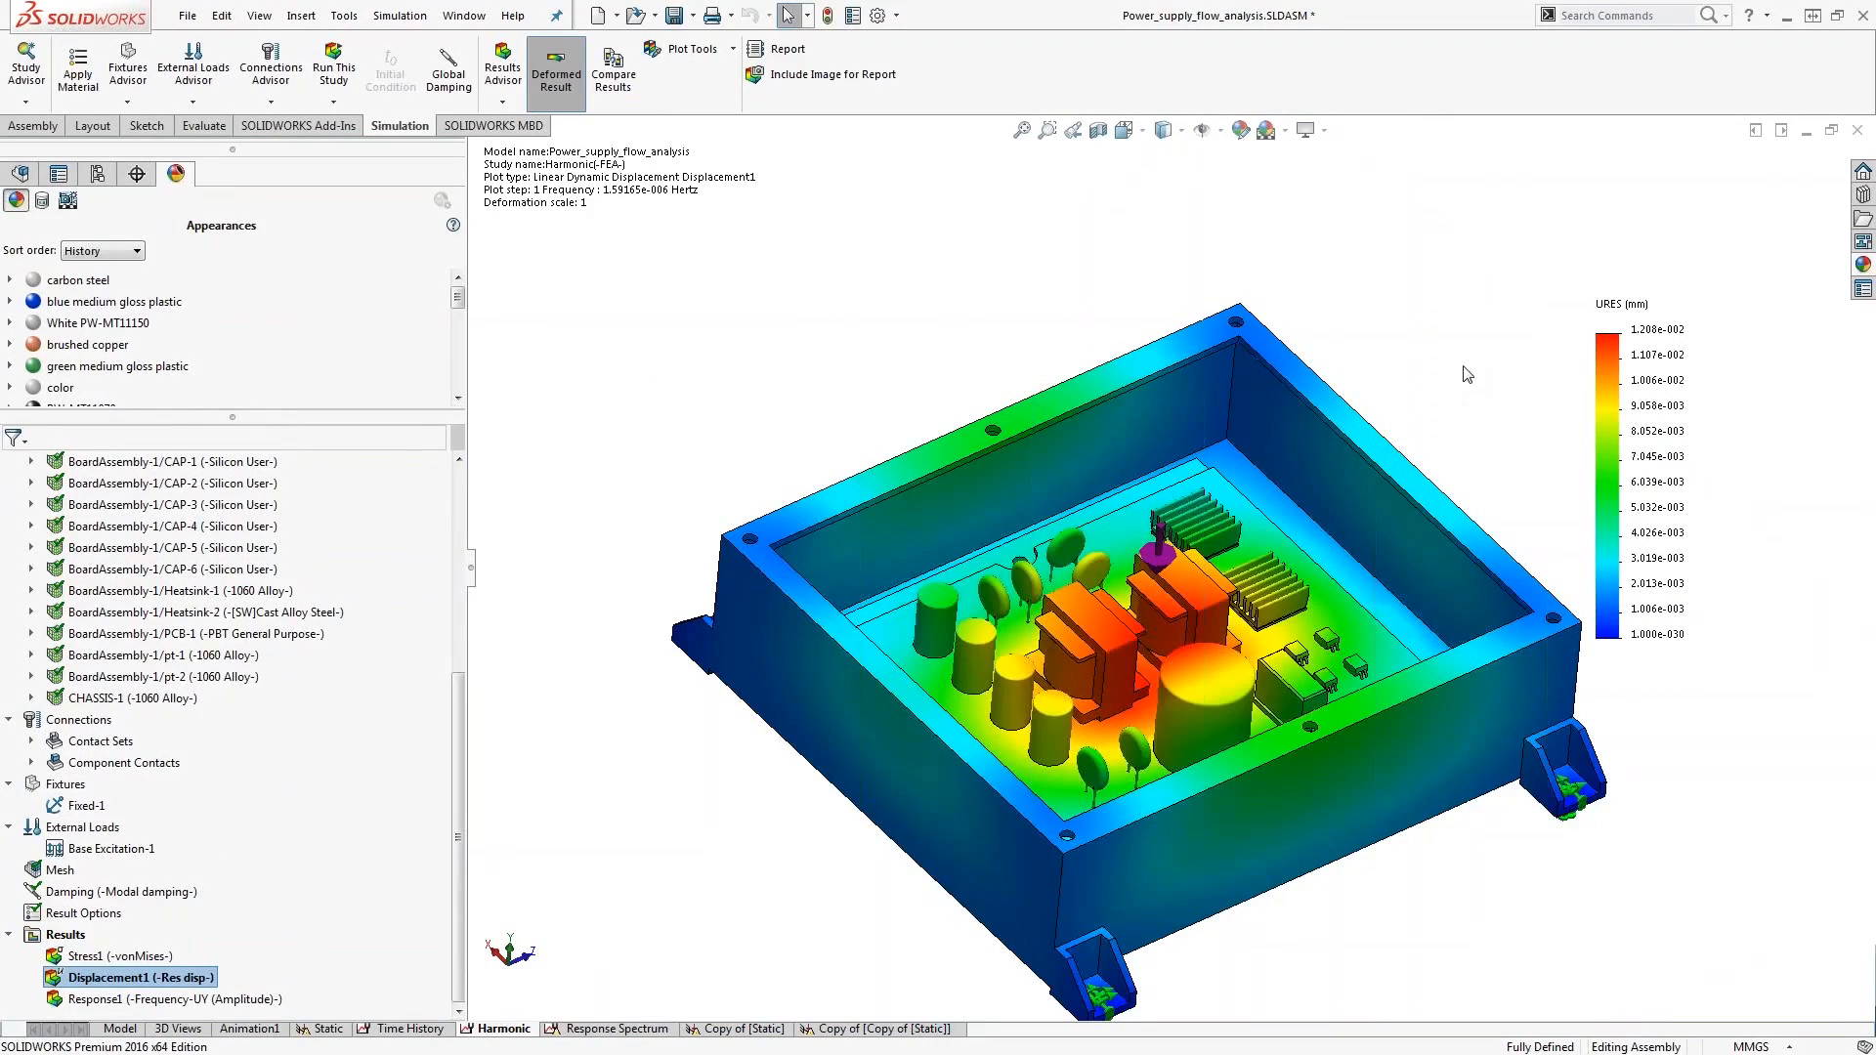
double_click(95, 1000)
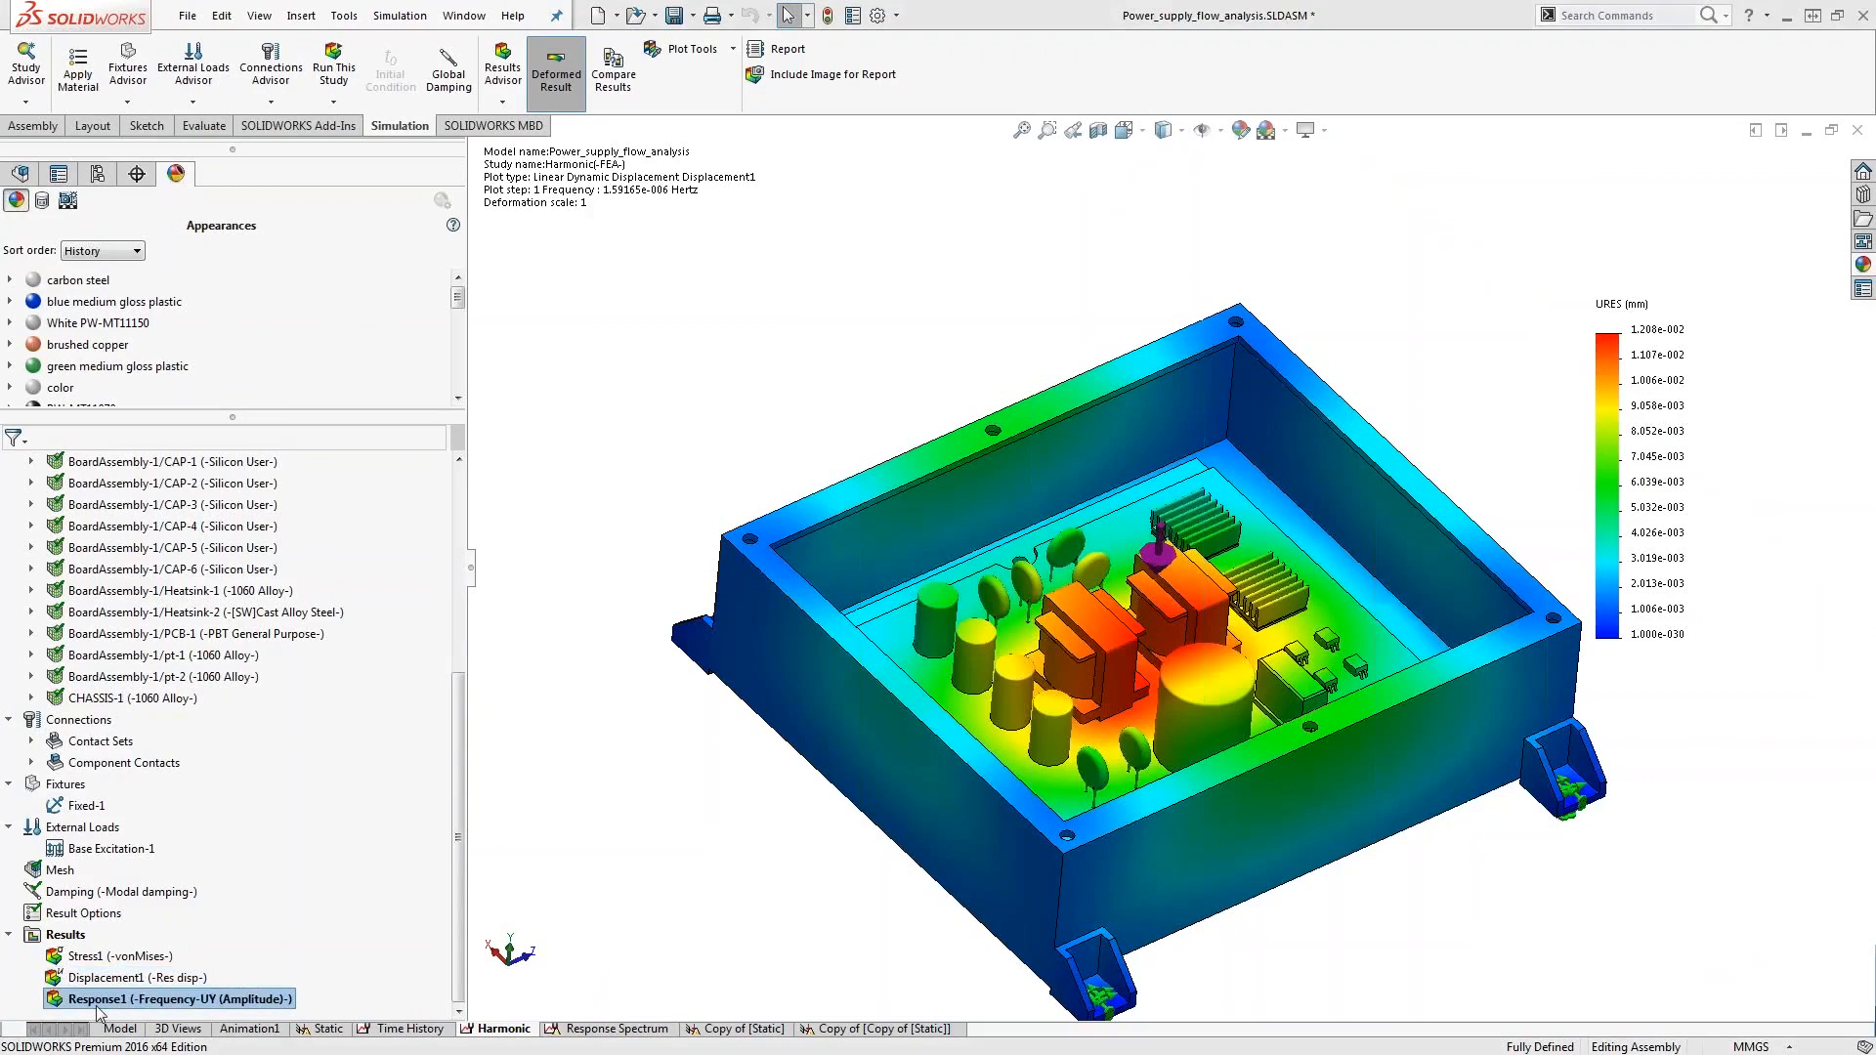
left_click_drag(4, 203, 489, 309)
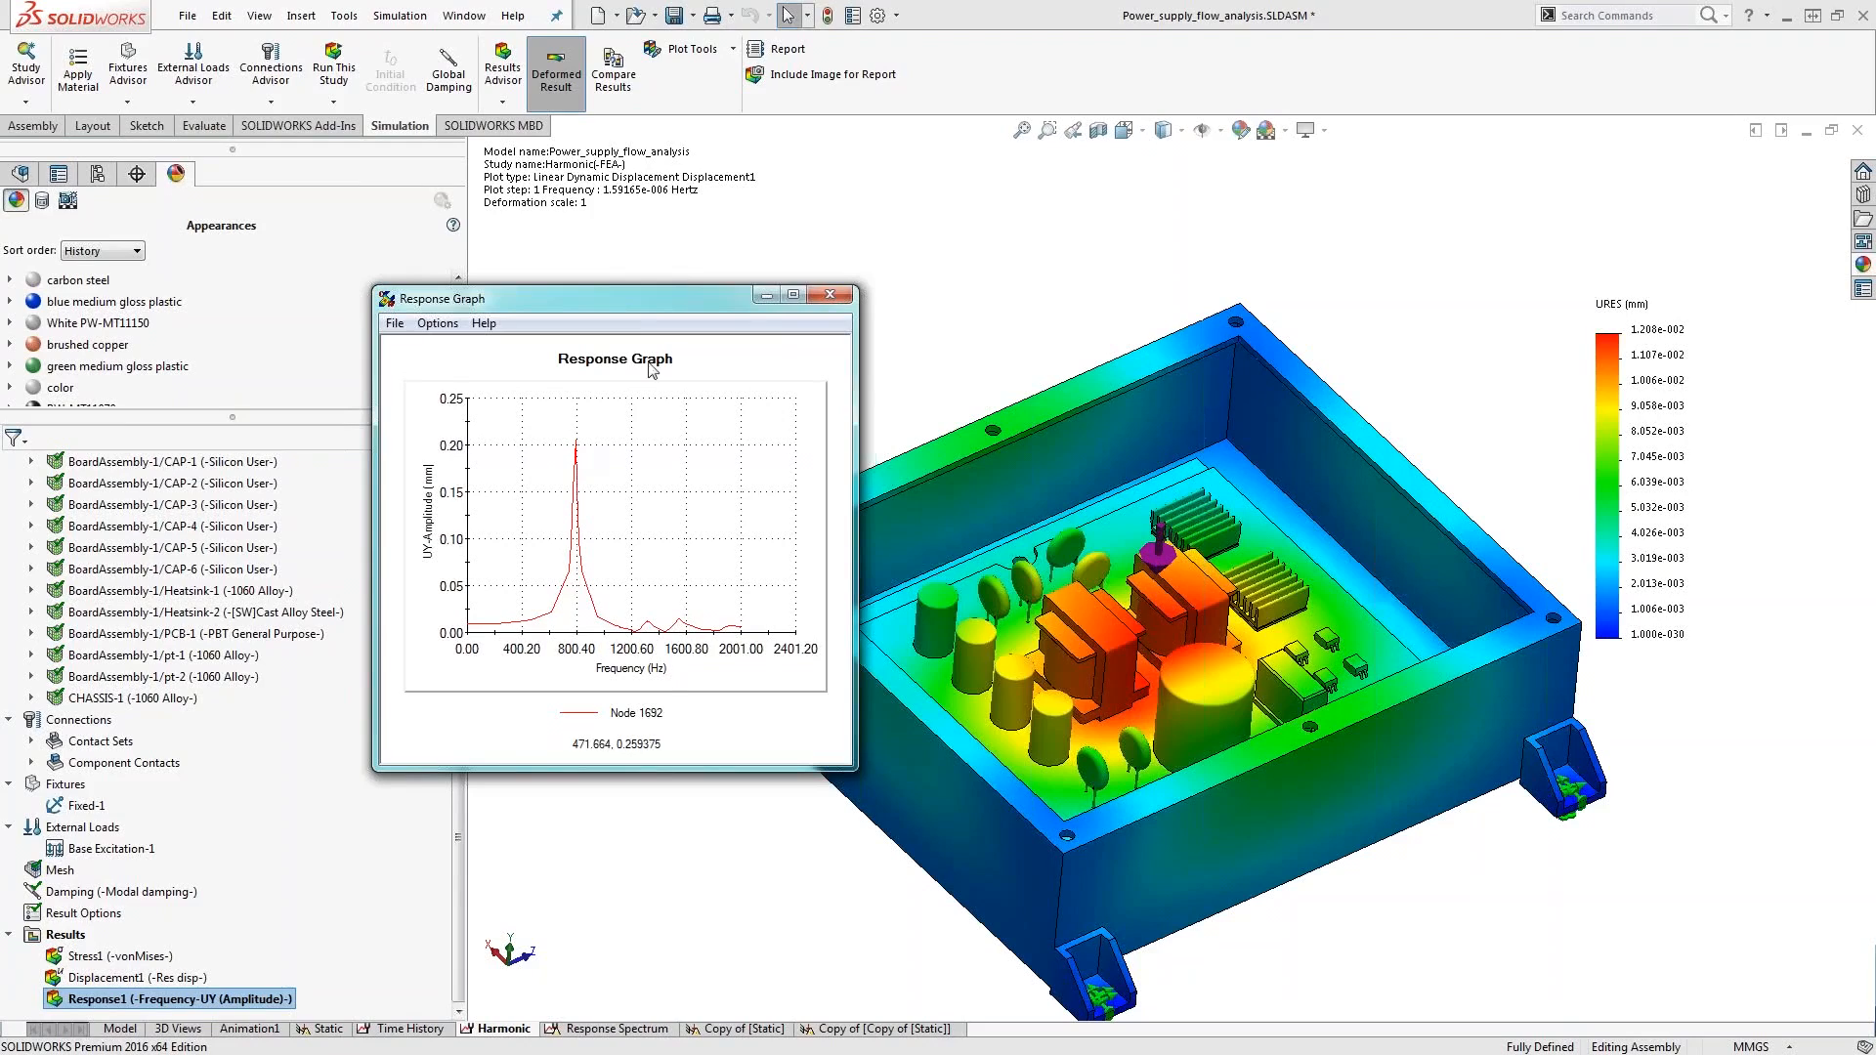
left_click(768, 296)
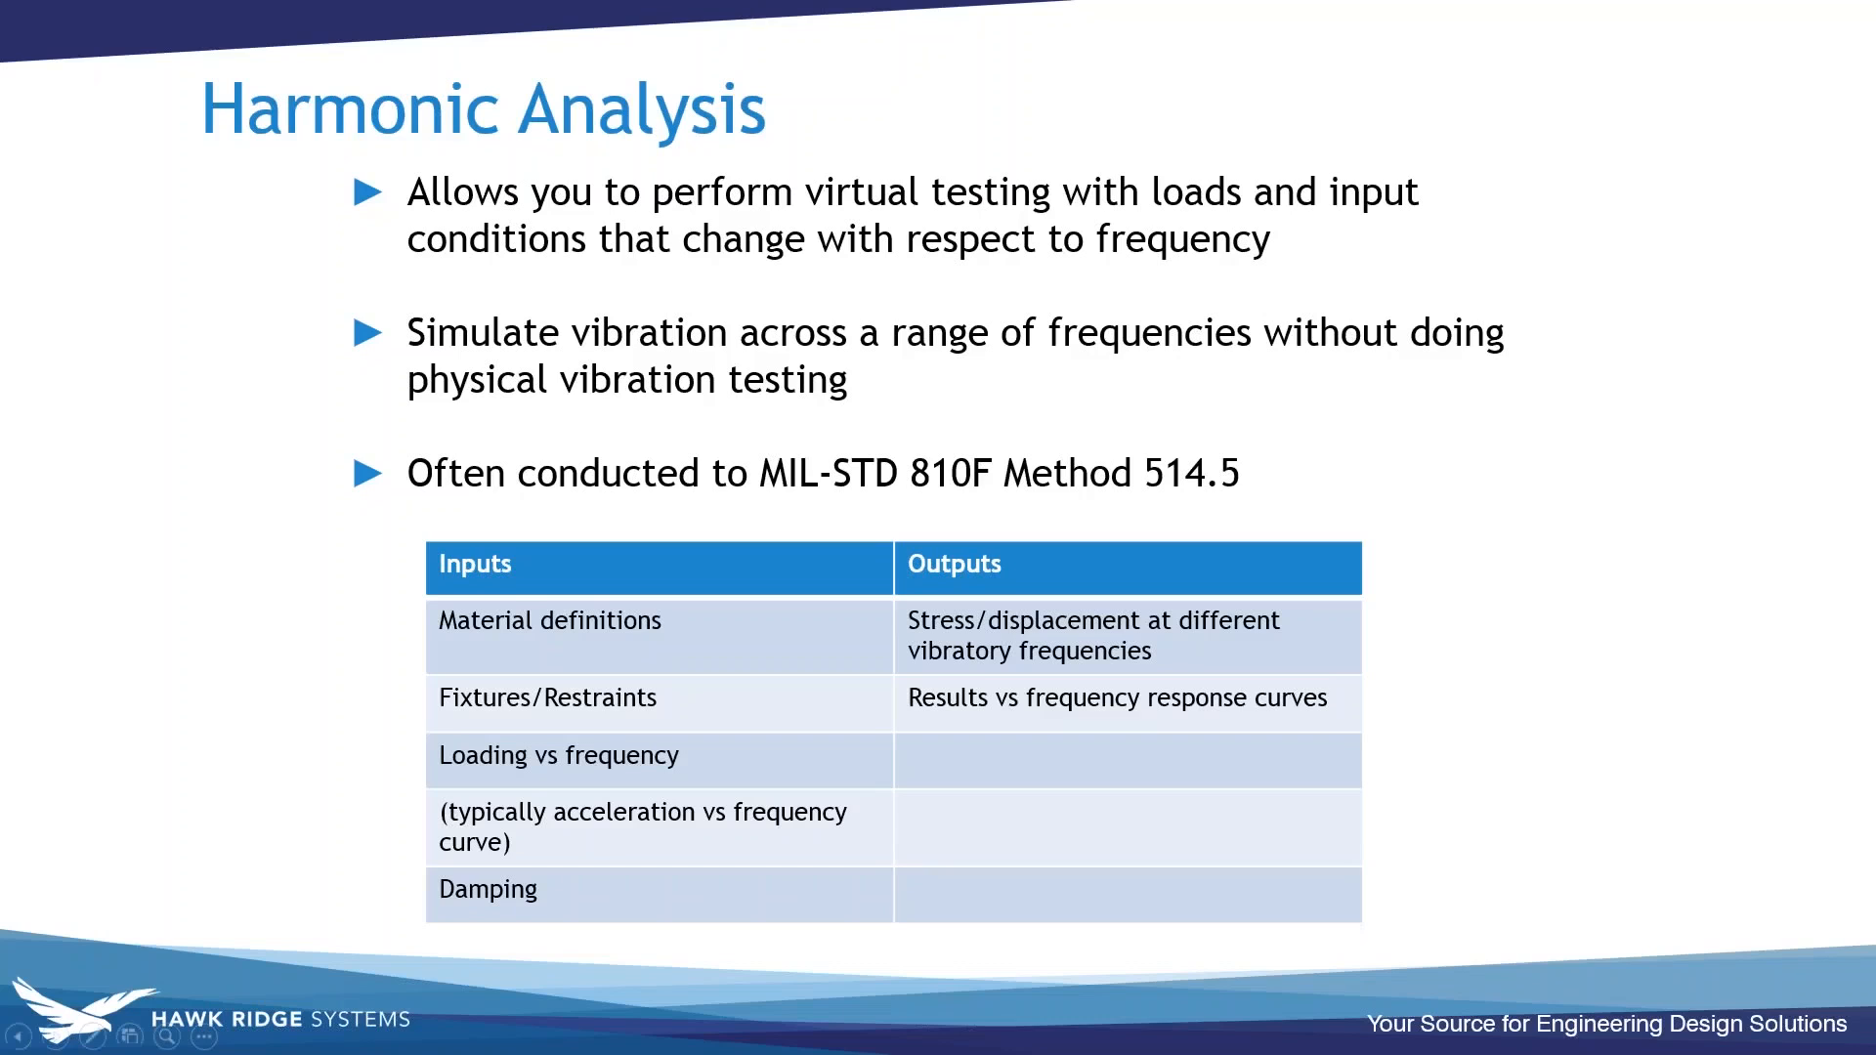
left_click(514, 595)
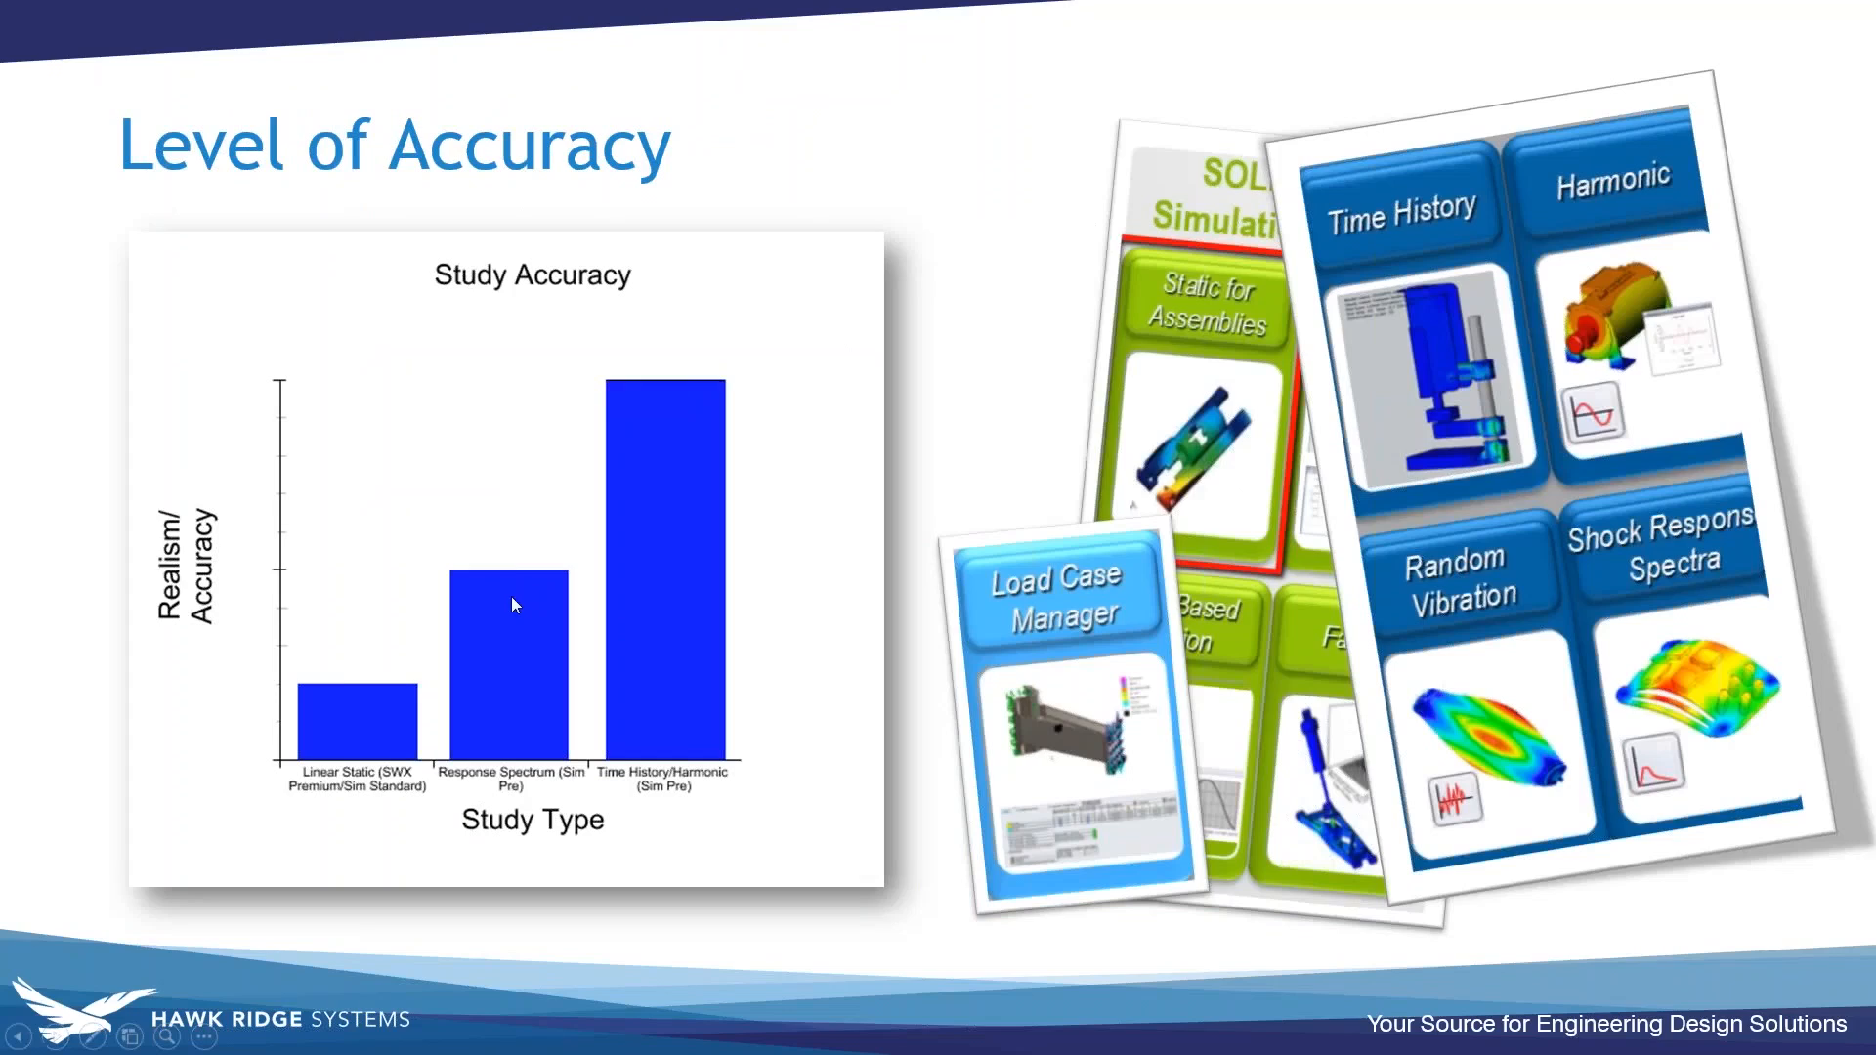